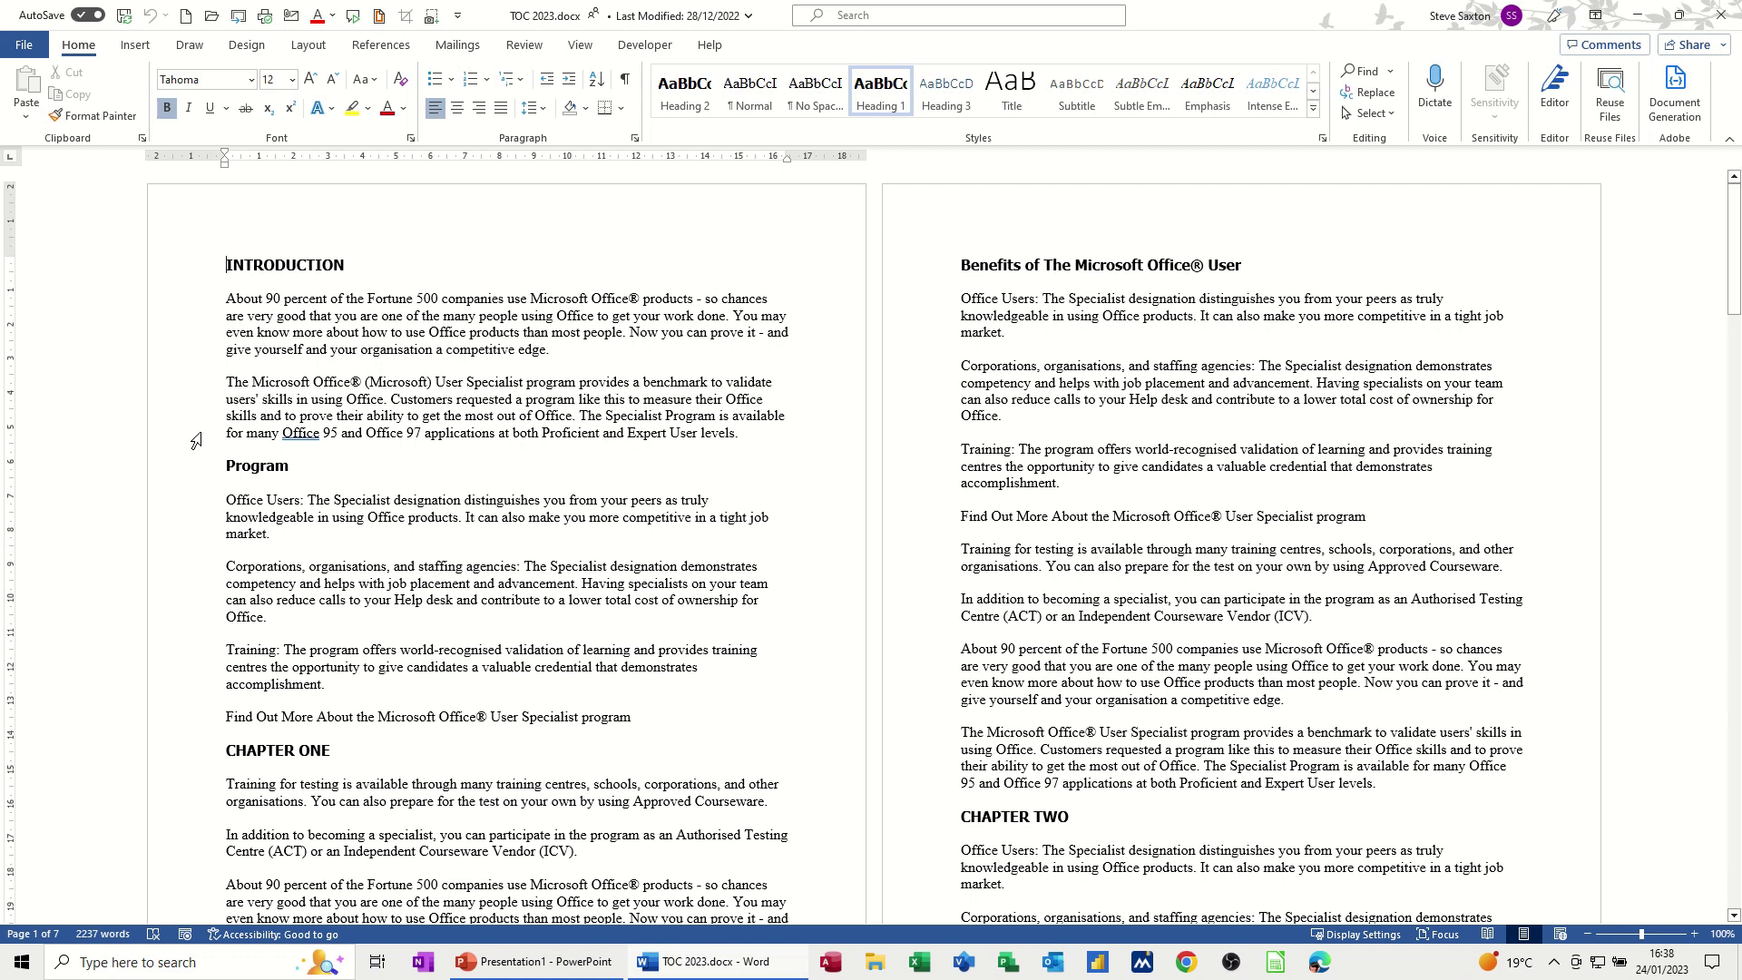
# Step: Select the INTRODUCTION heading and switch to the View ribbon
pyautogui.click(193, 265)
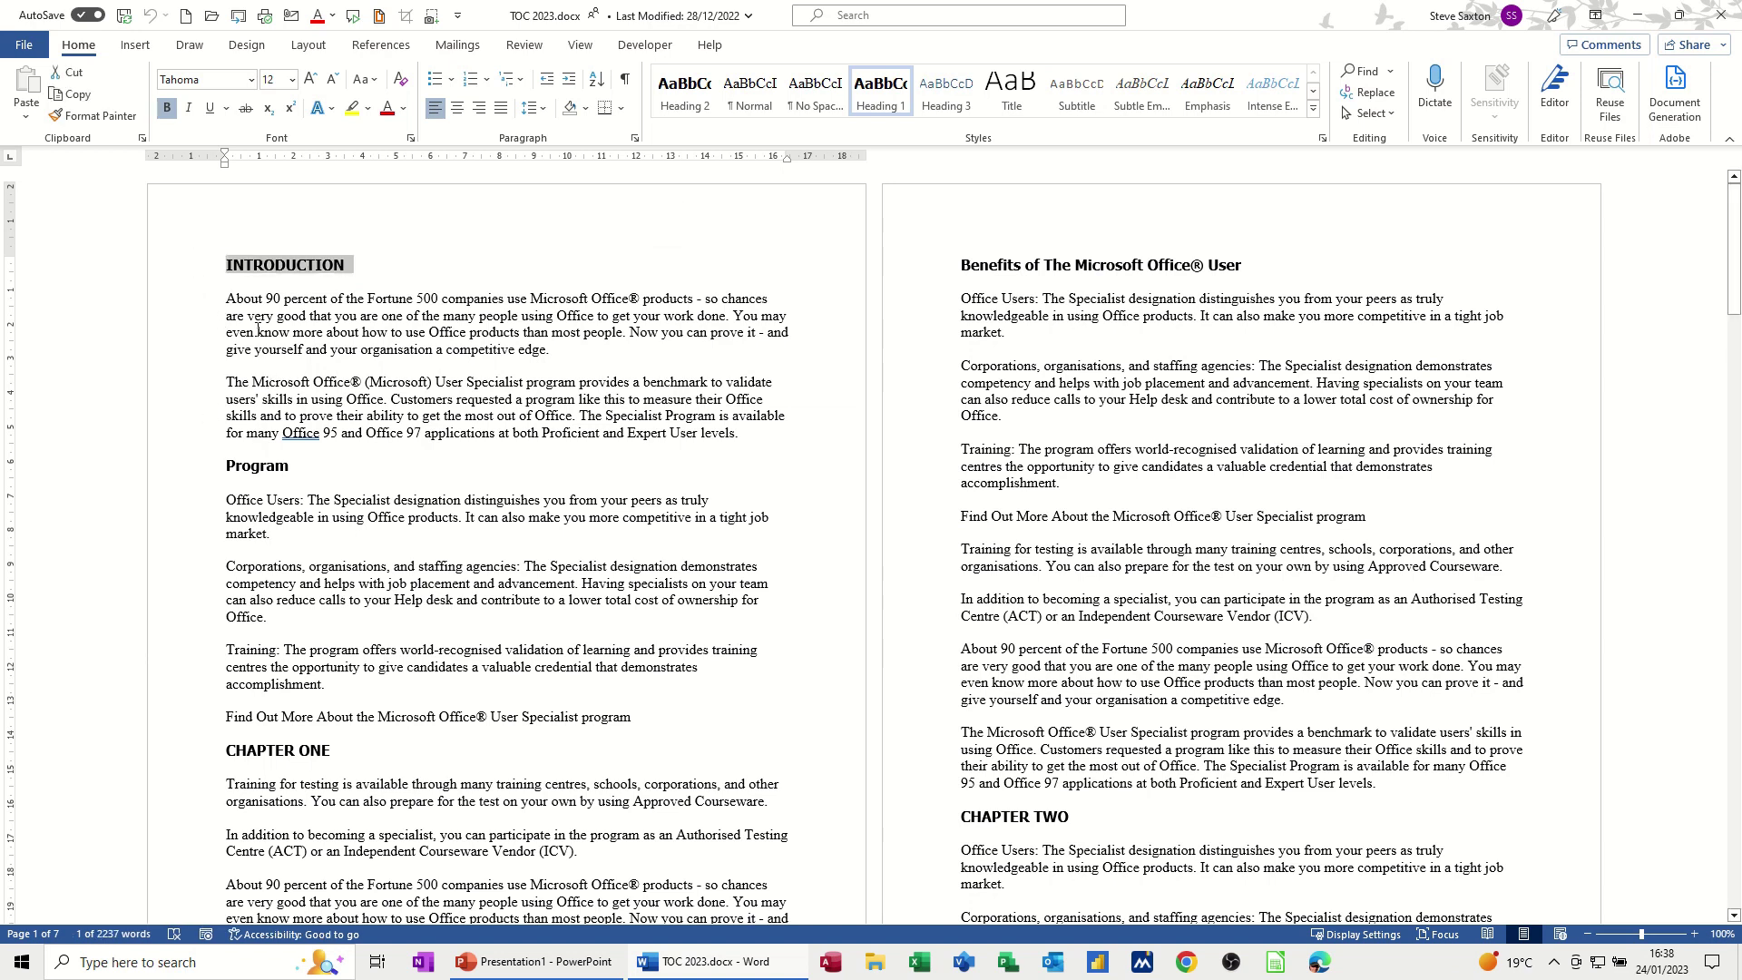
pyautogui.click(579, 45)
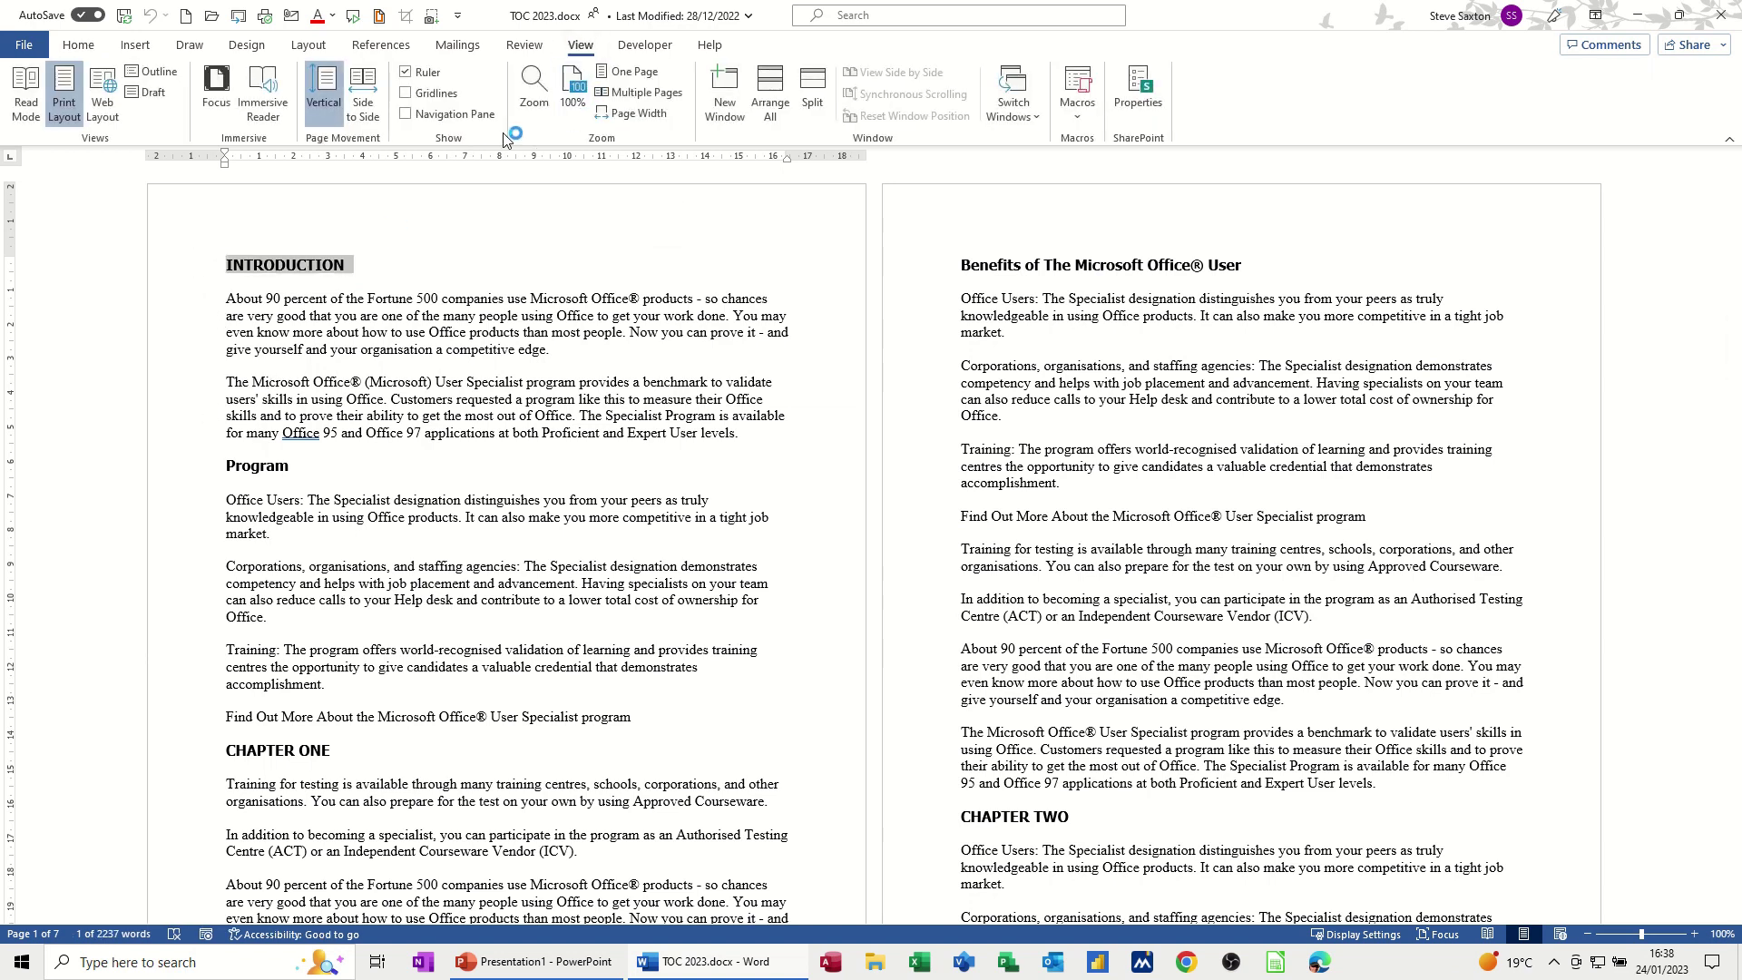
# Step: Turn on the Navigation Pane, jump between headings, and zoom out to two pages side by side
pyautogui.click(406, 113)
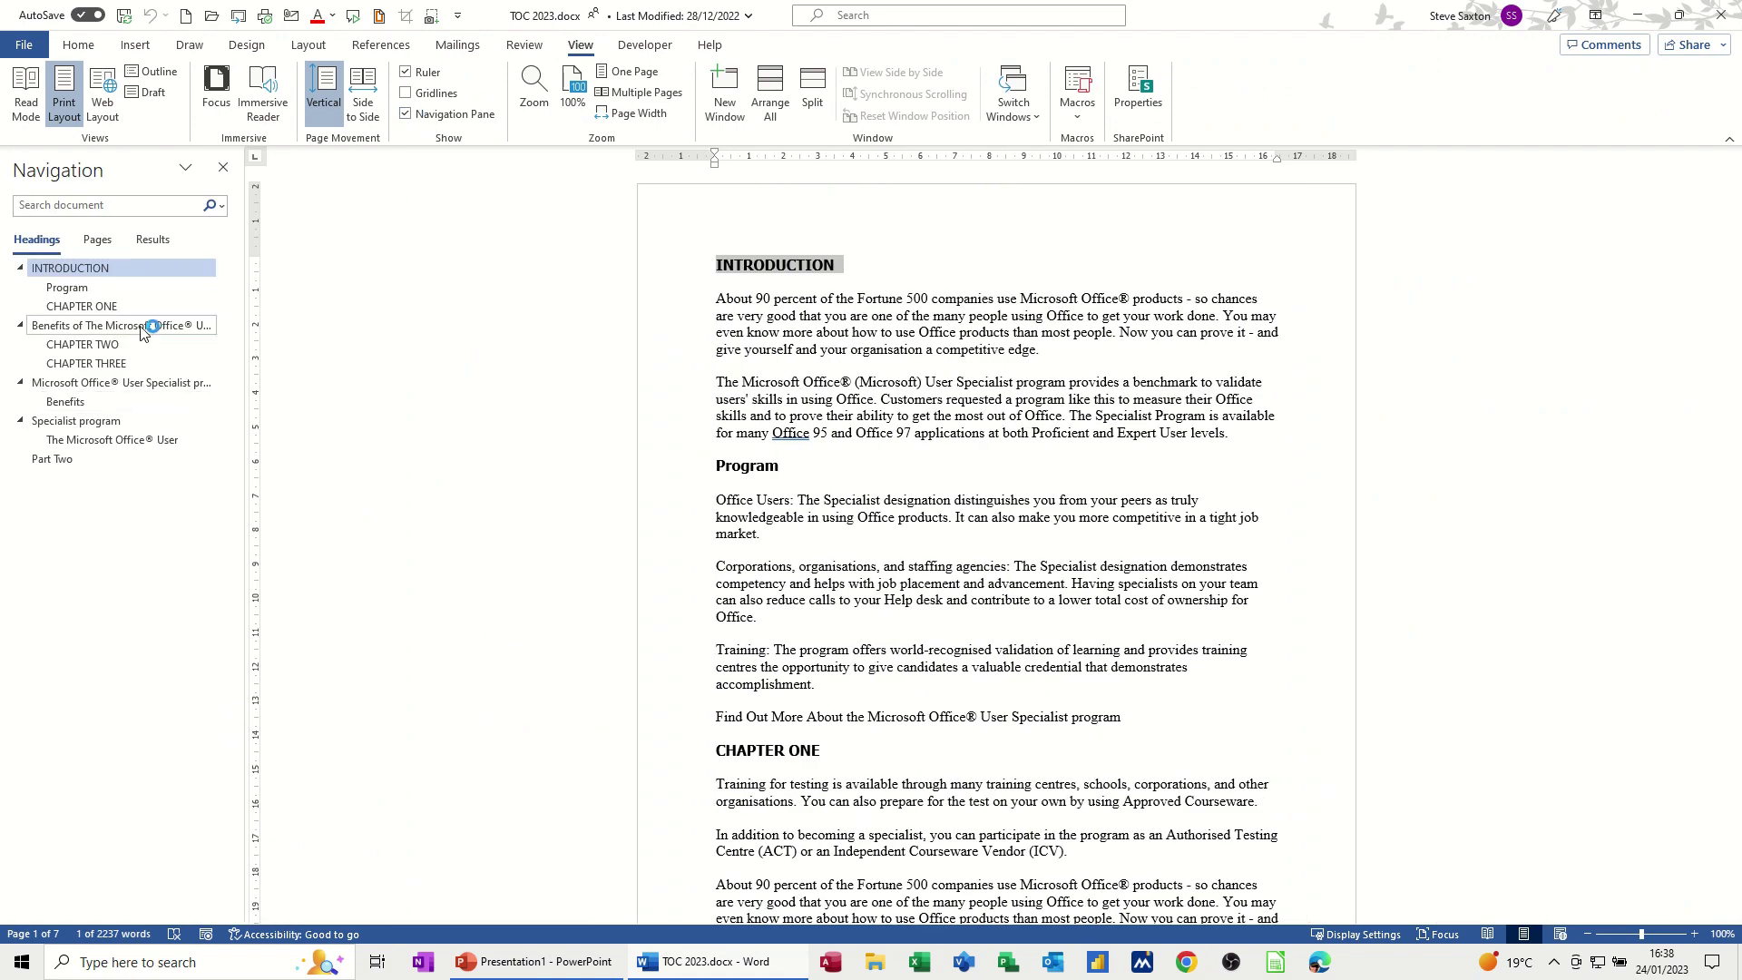
pyautogui.click(136, 326)
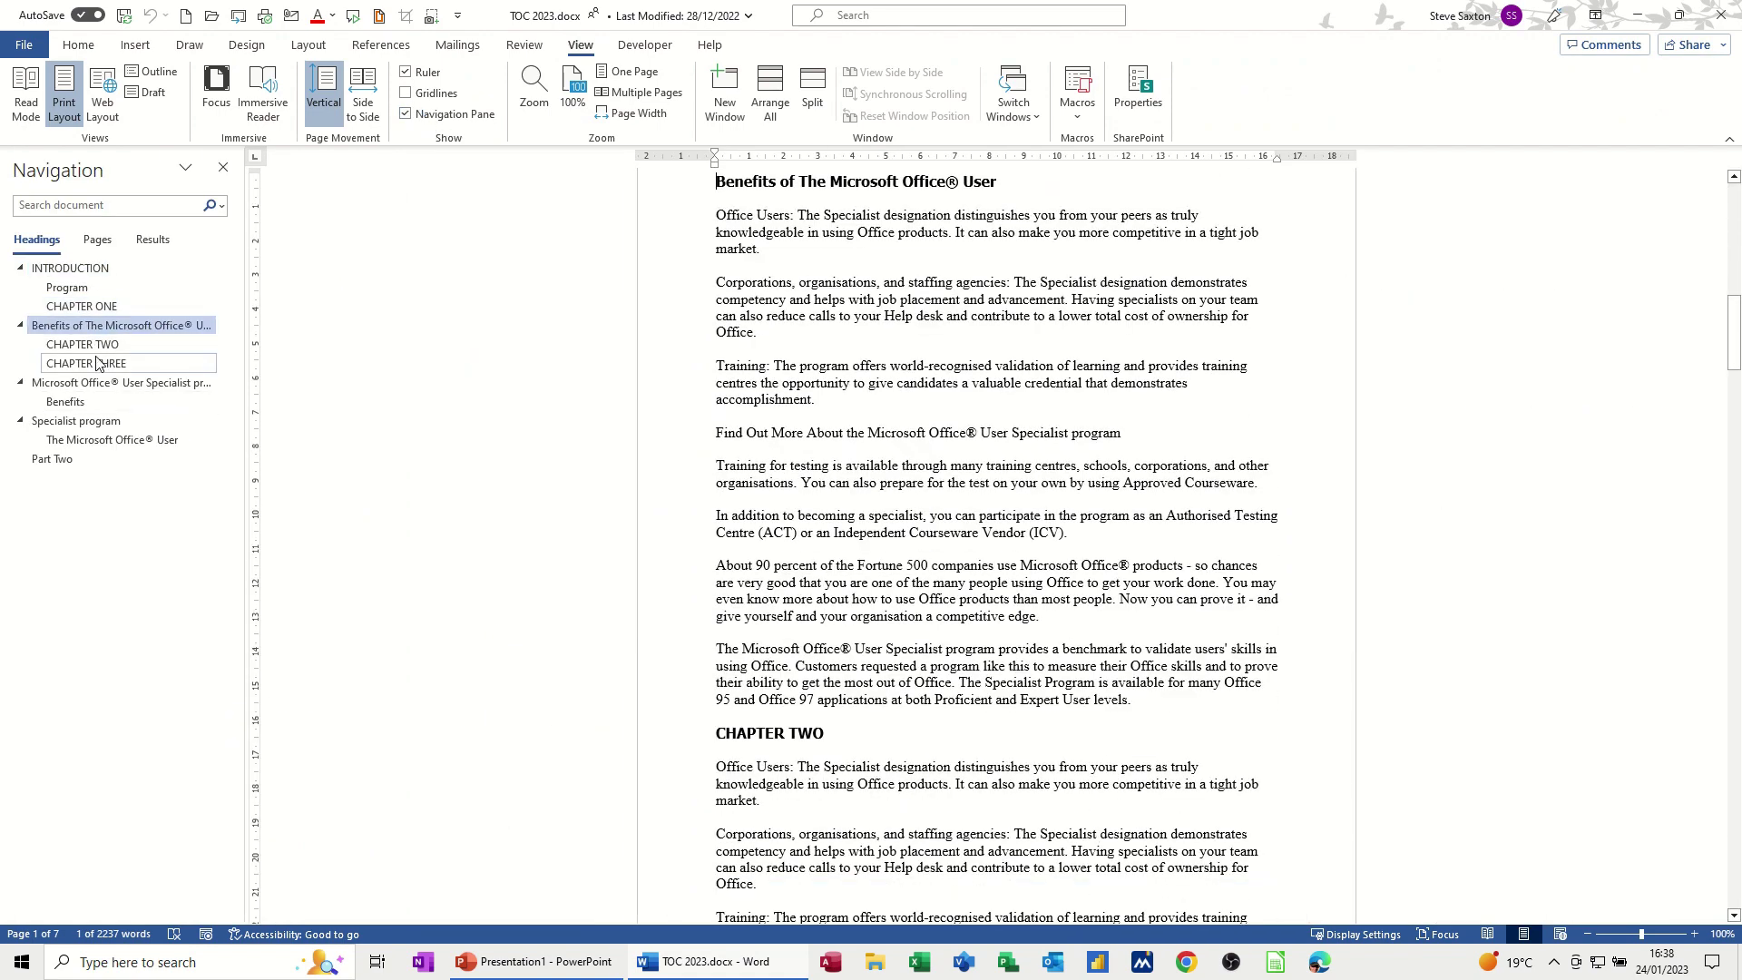
pyautogui.press('Down')
pyautogui.press('Down')
pyautogui.press('Down')
pyautogui.press('Down')
pyautogui.press('Down')
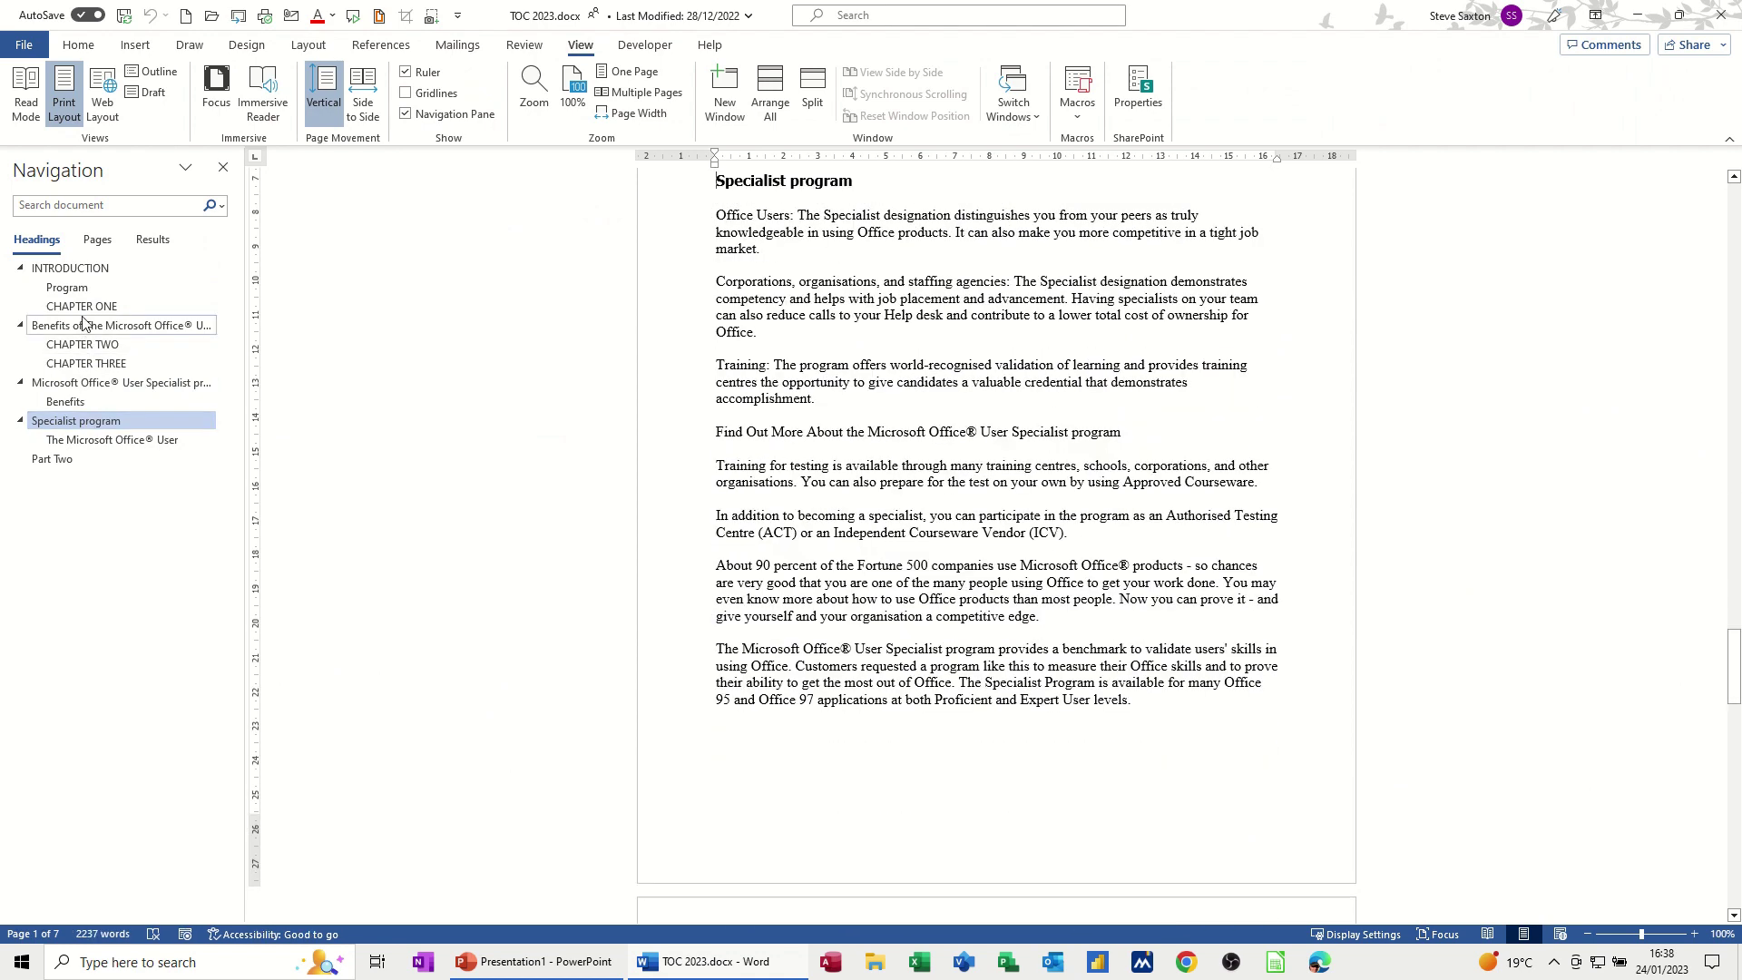
pyautogui.click(70, 267)
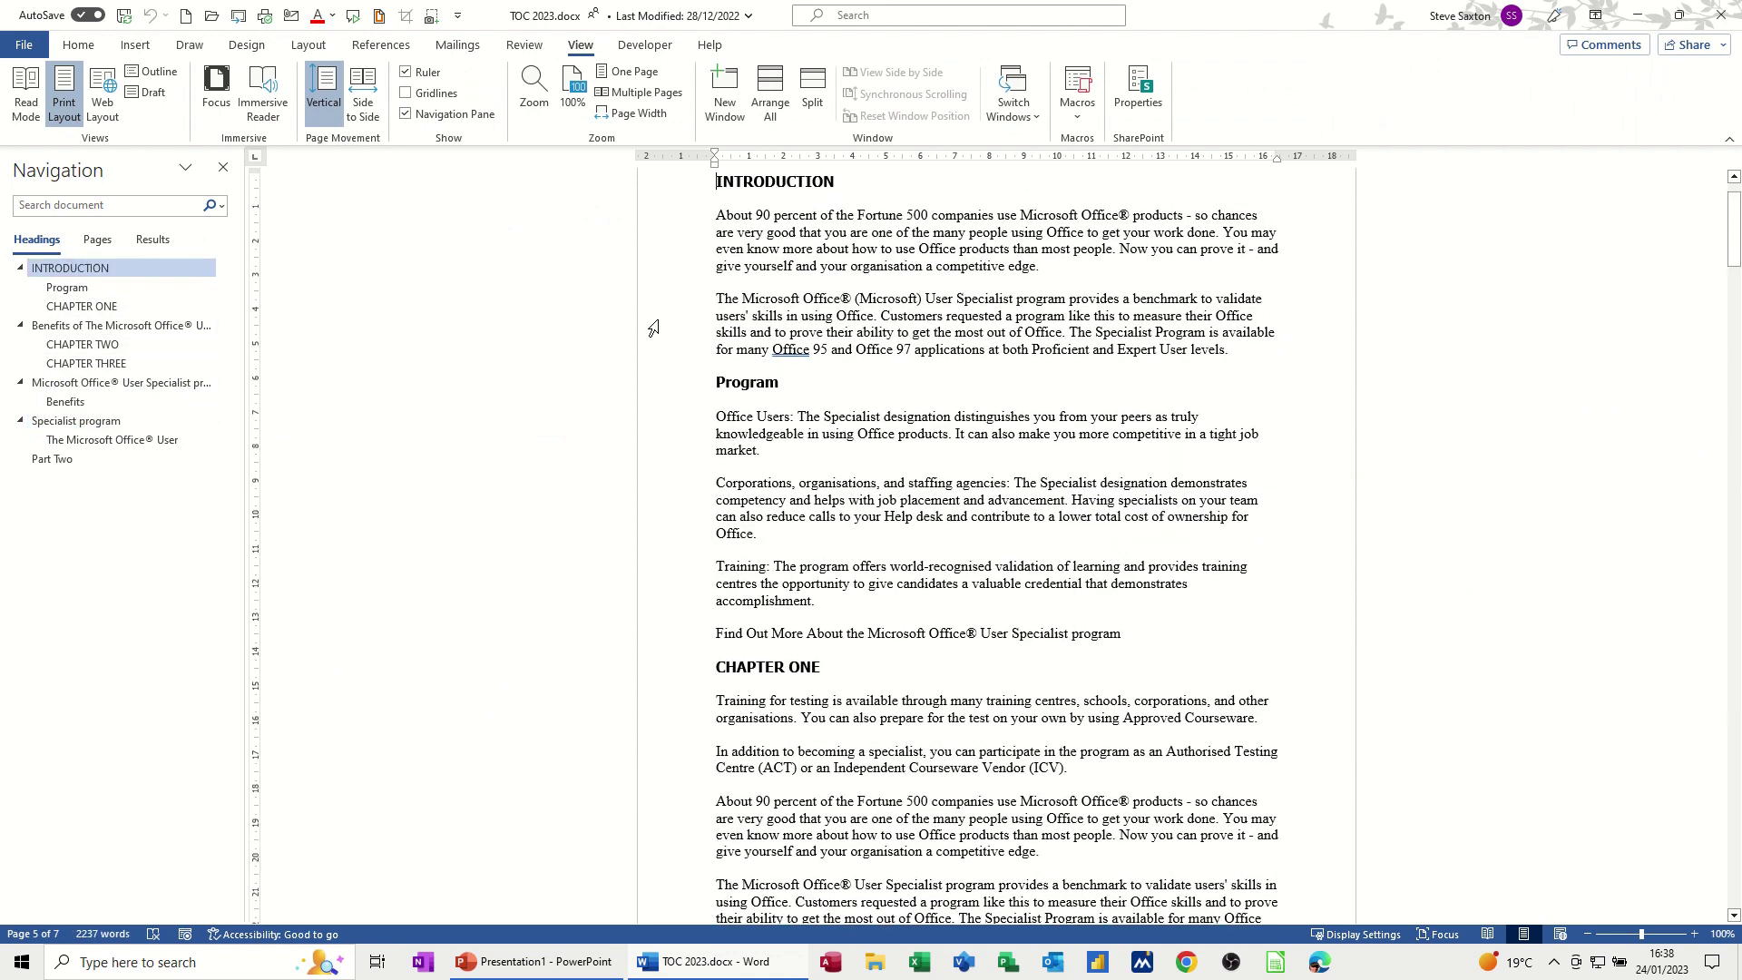
pyautogui.click(1588, 934)
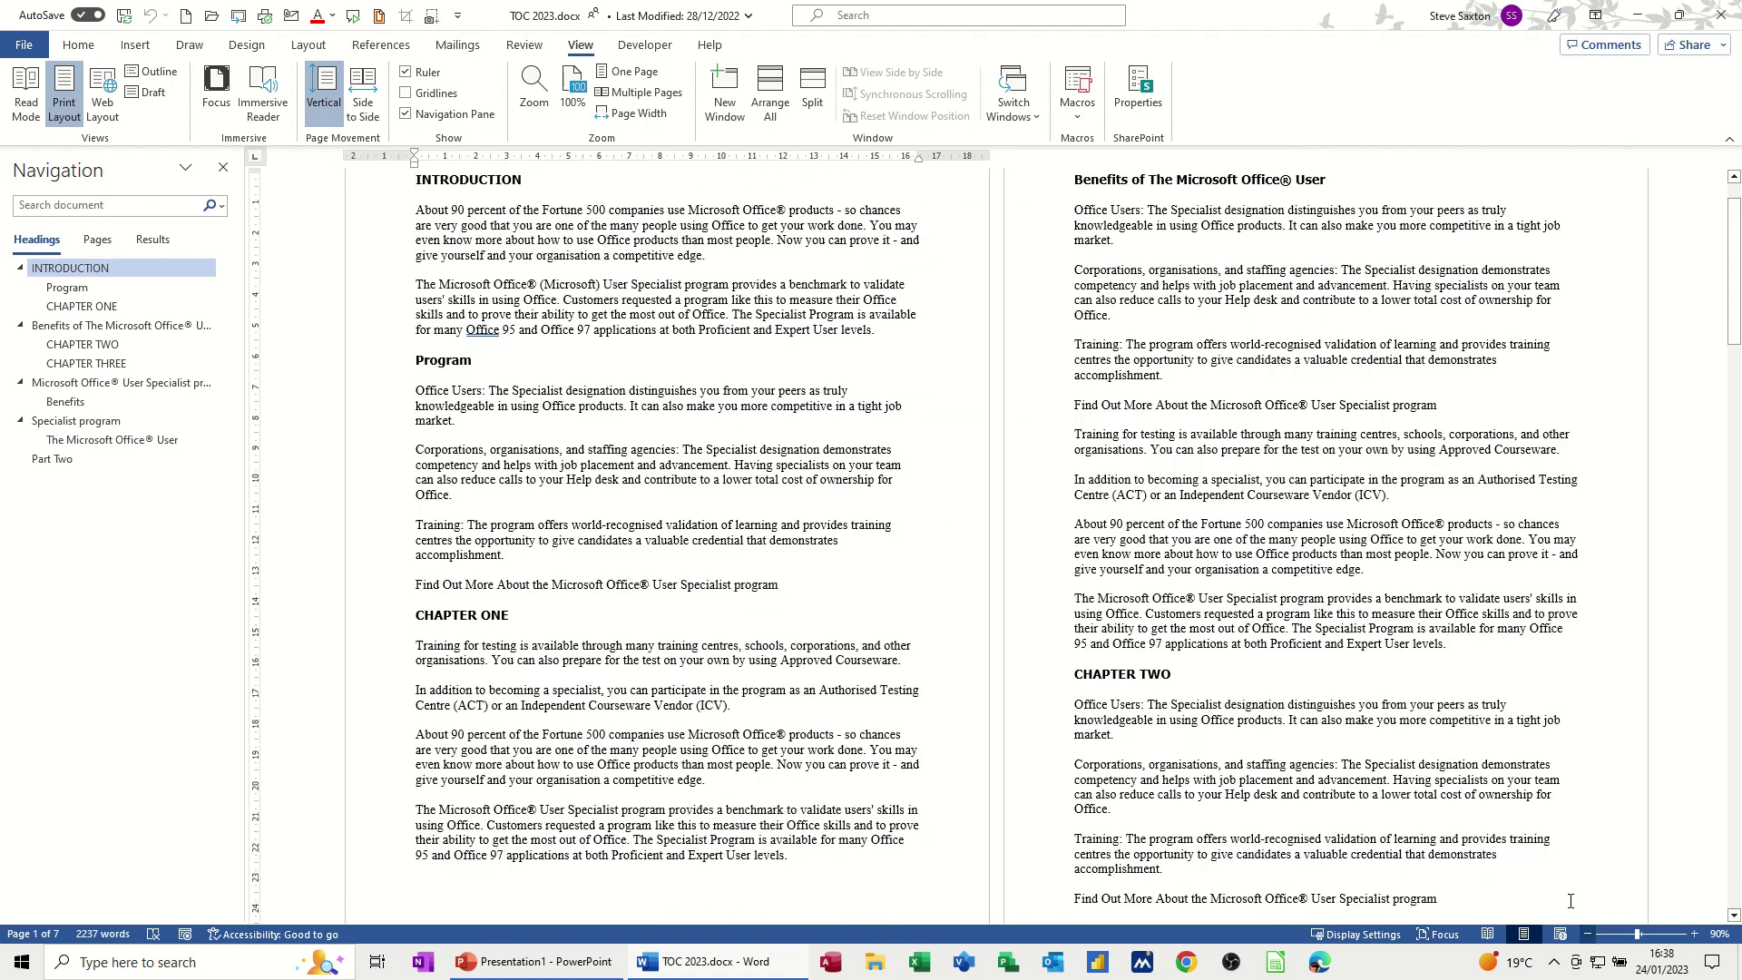
pyautogui.click(385, 52)
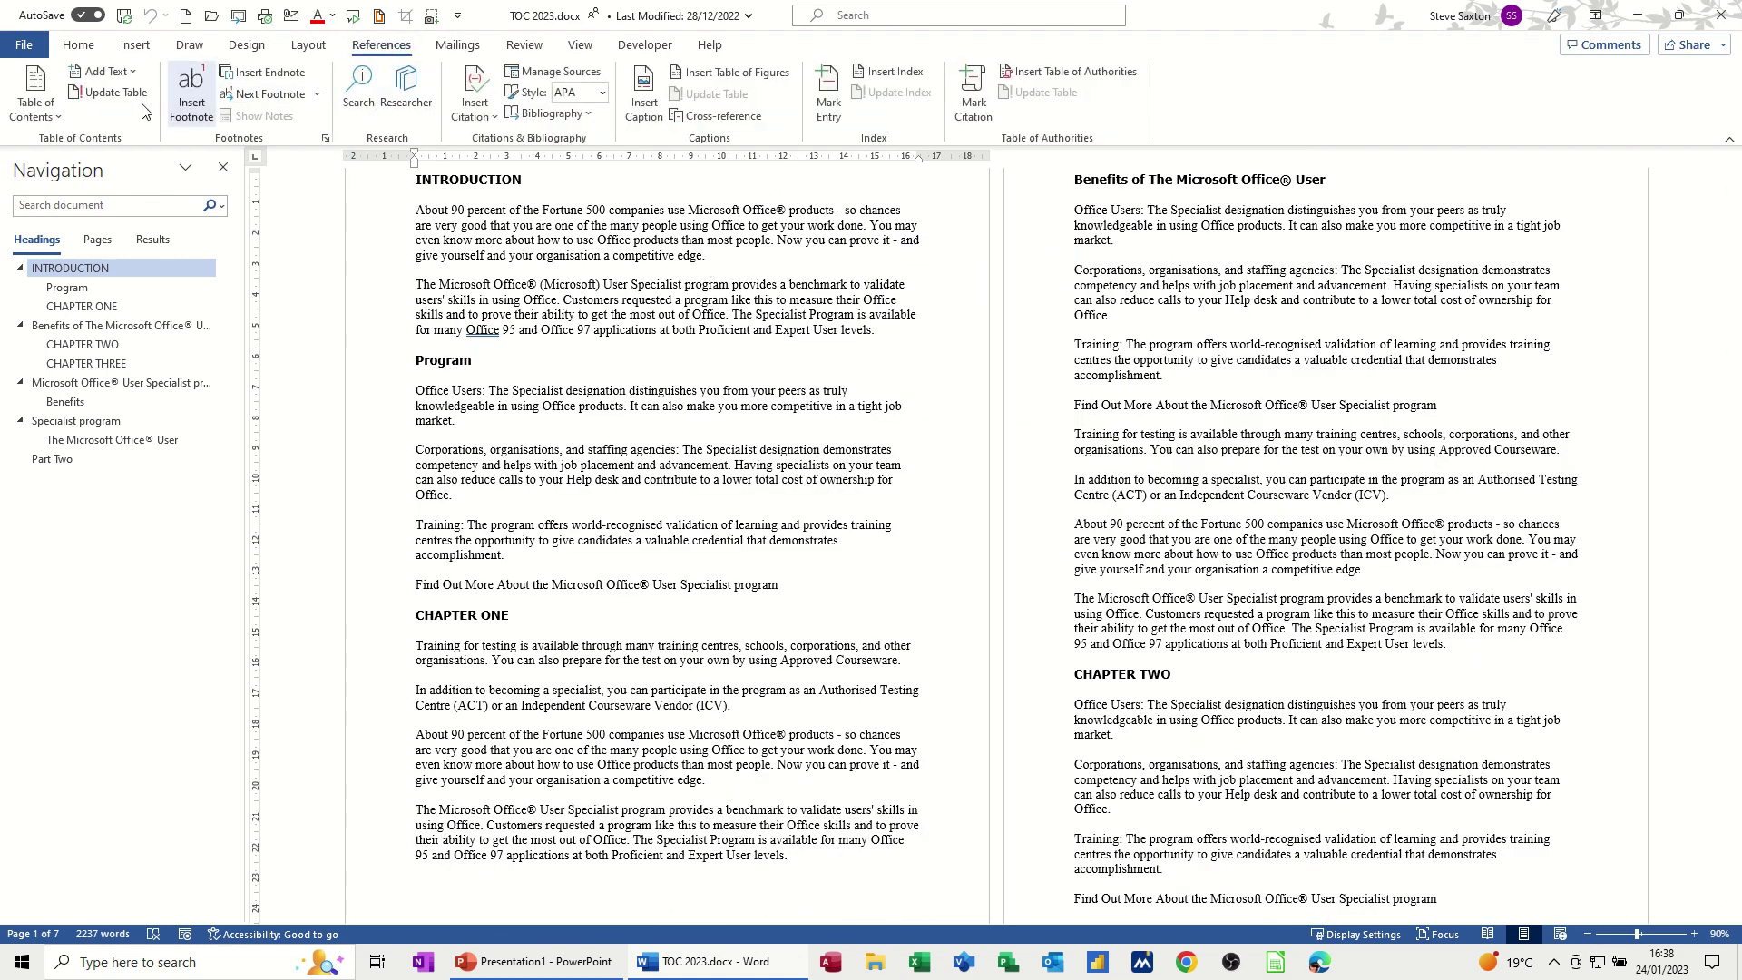
# Step: Insert Automatic Table 1 as the table of contents and test the BENEFITS entry link
pyautogui.click(41, 90)
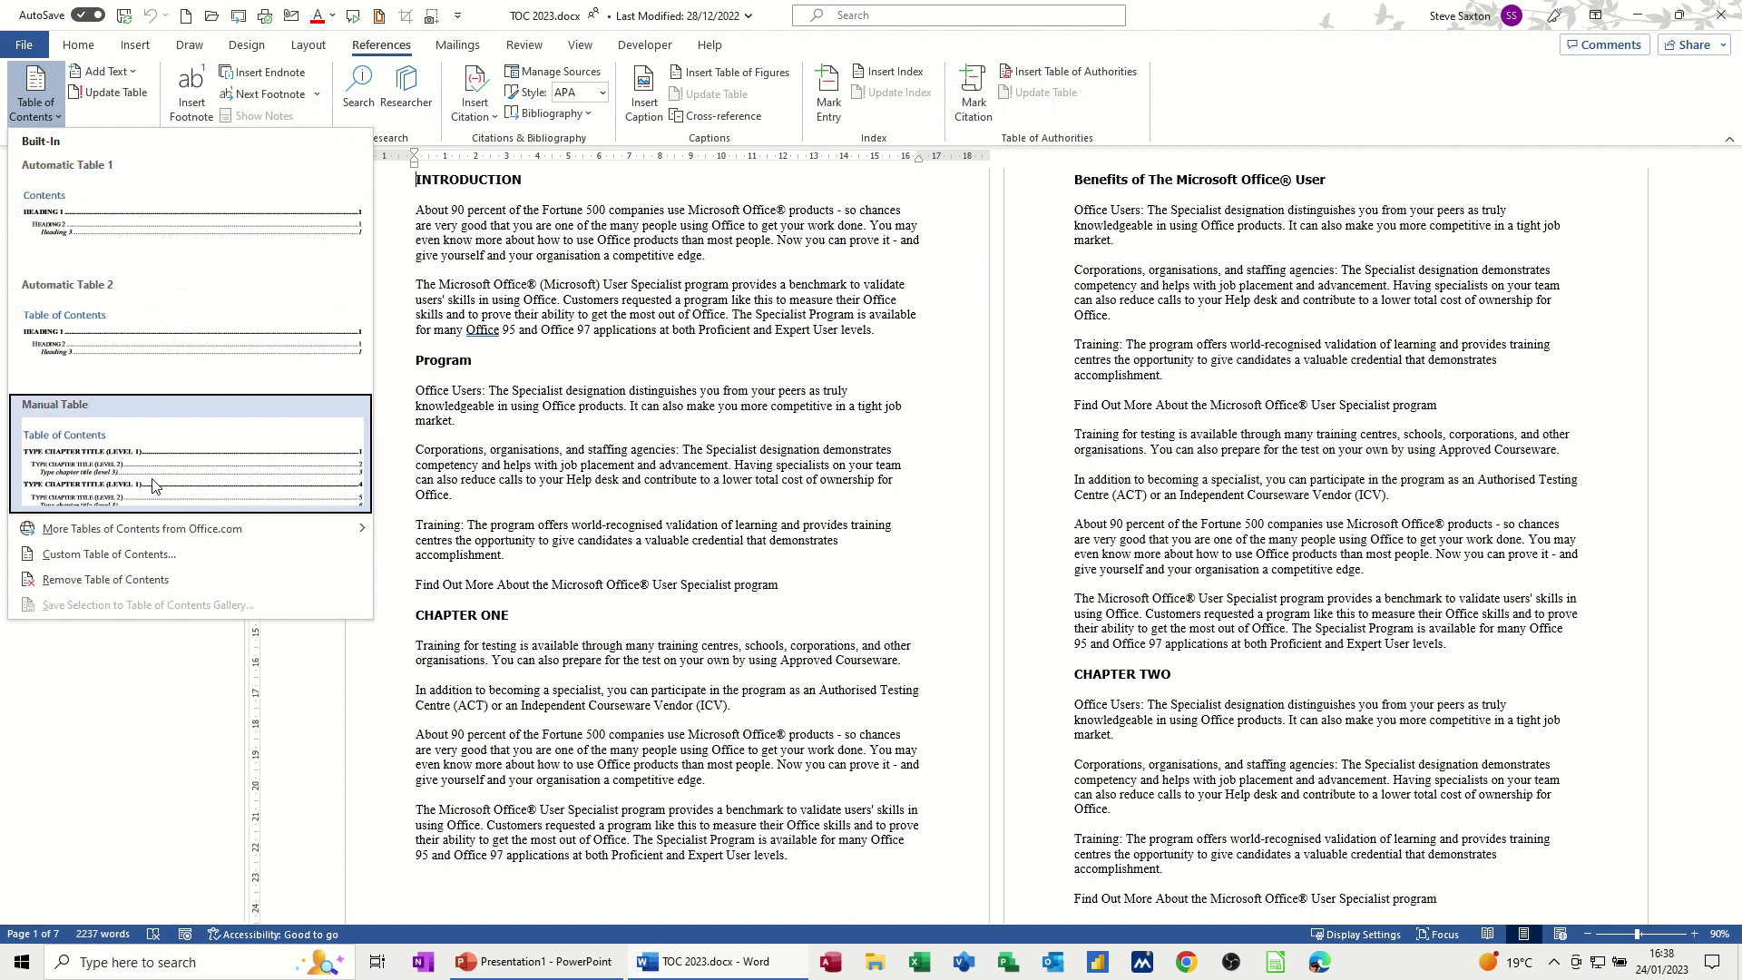
pyautogui.click(132, 211)
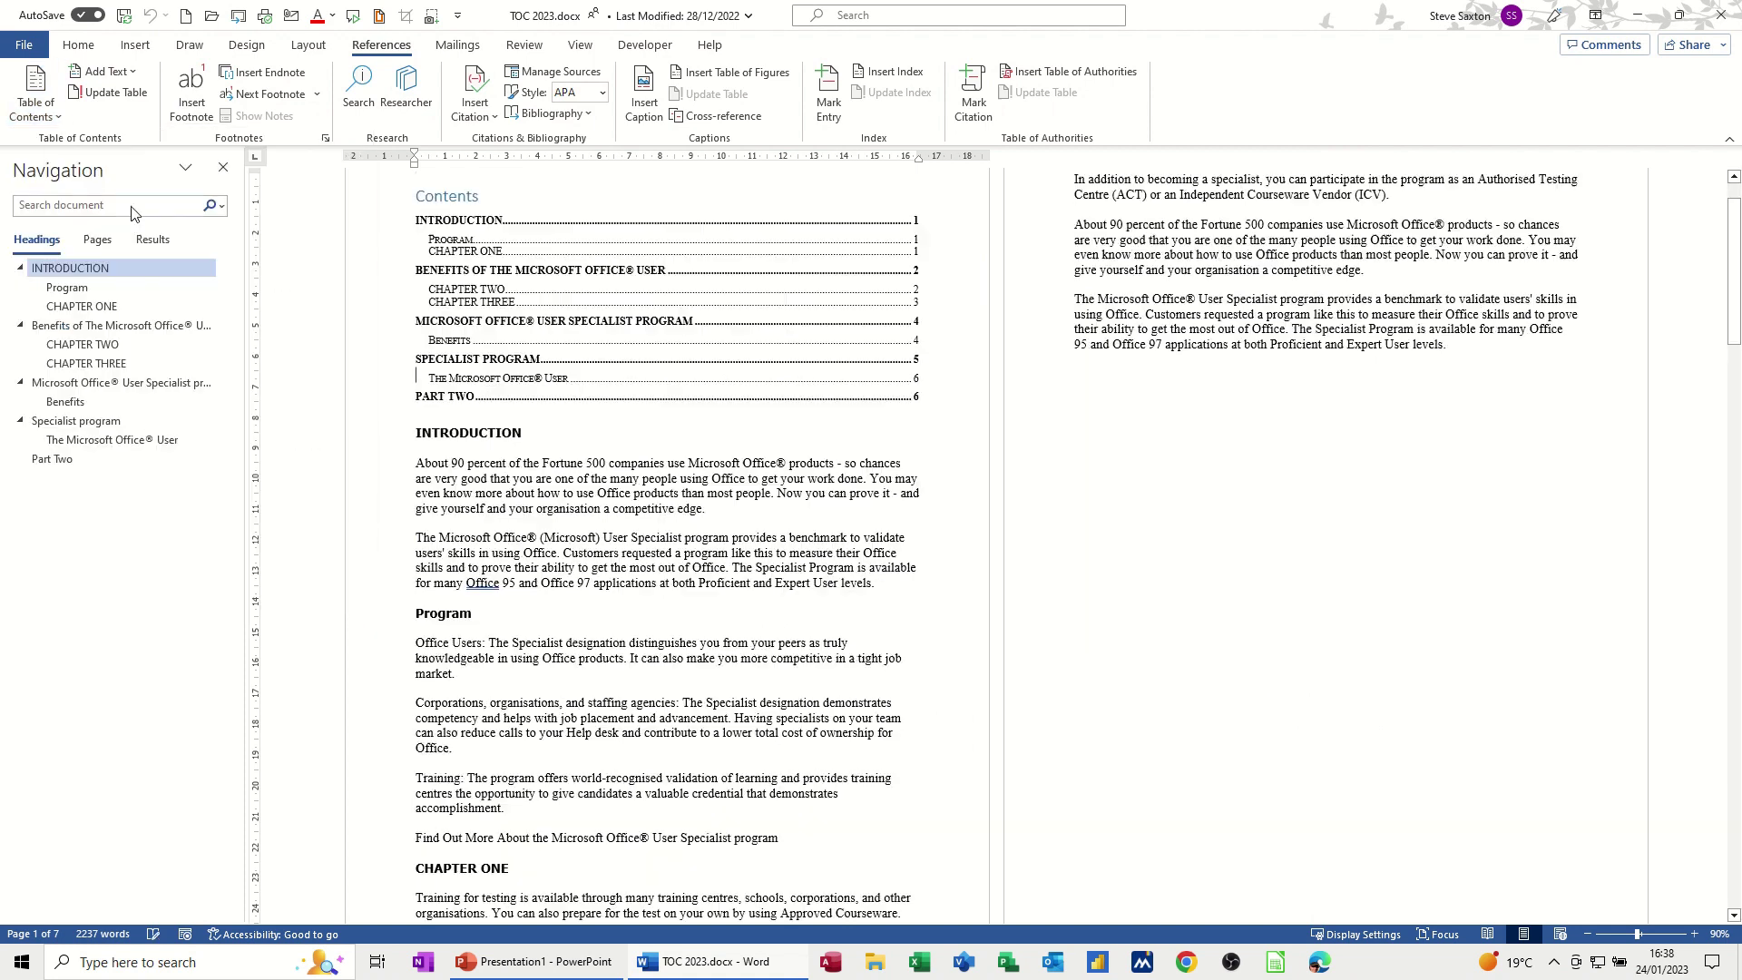
pyautogui.tripleClick(916, 271)
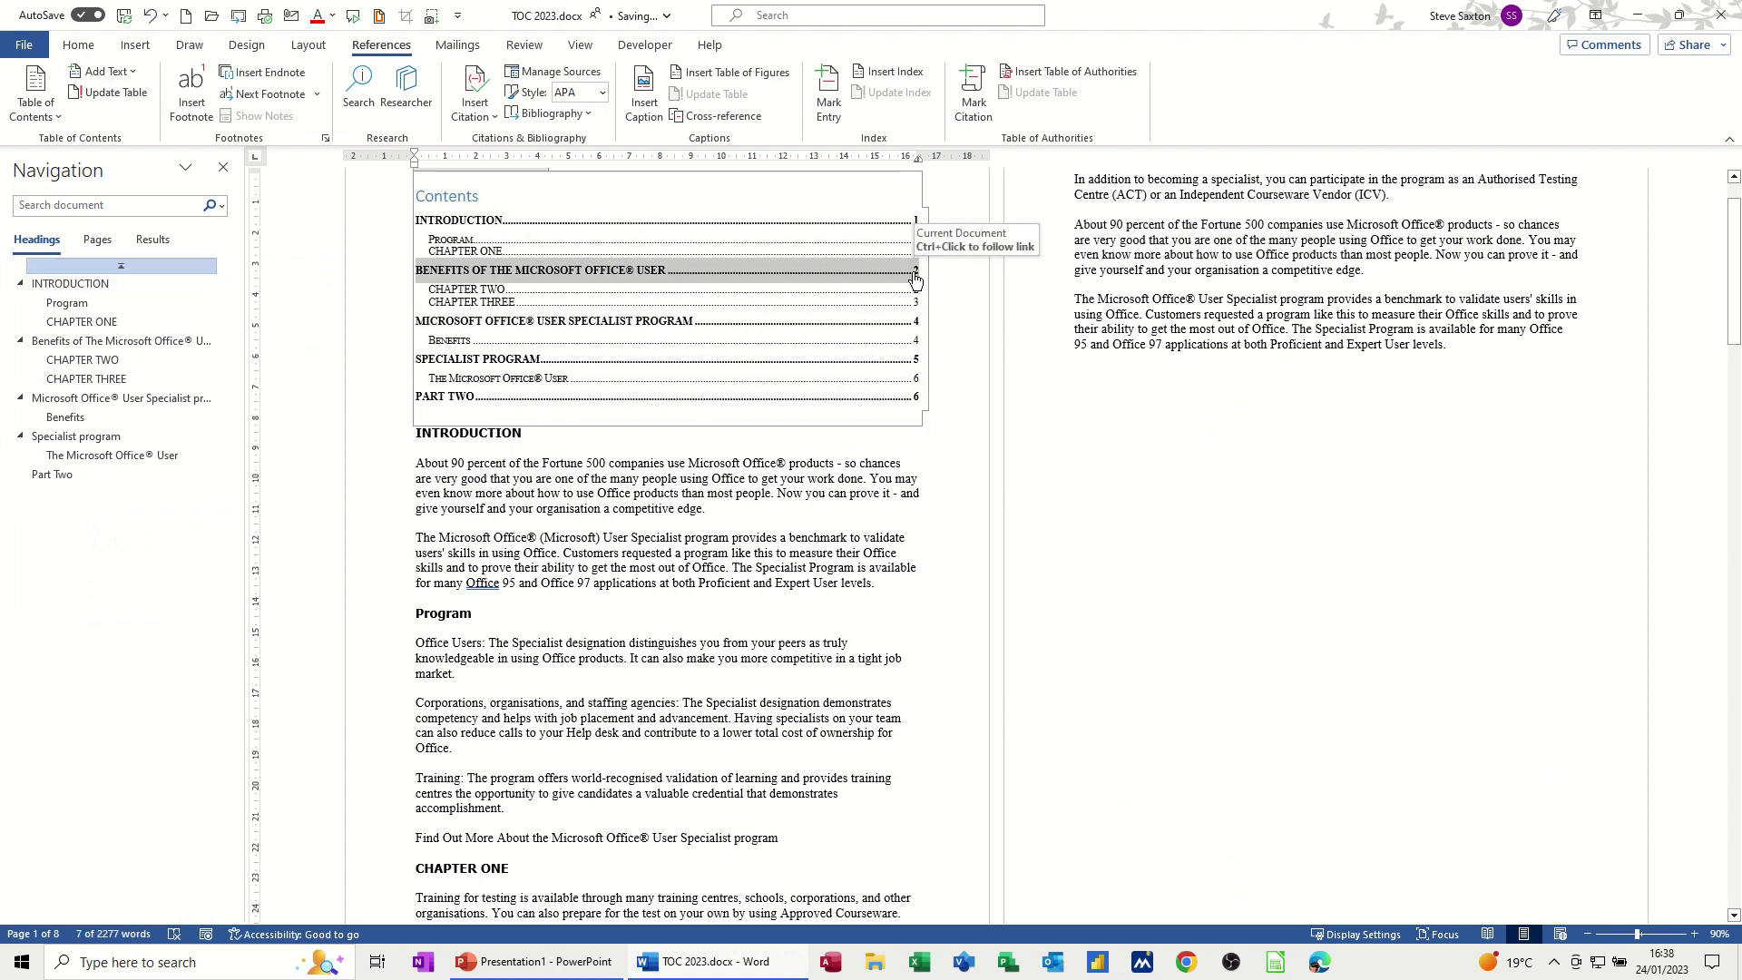
pyautogui.keyDown('ctrl'); pyautogui.click(915, 276); pyautogui.keyUp('ctrl')
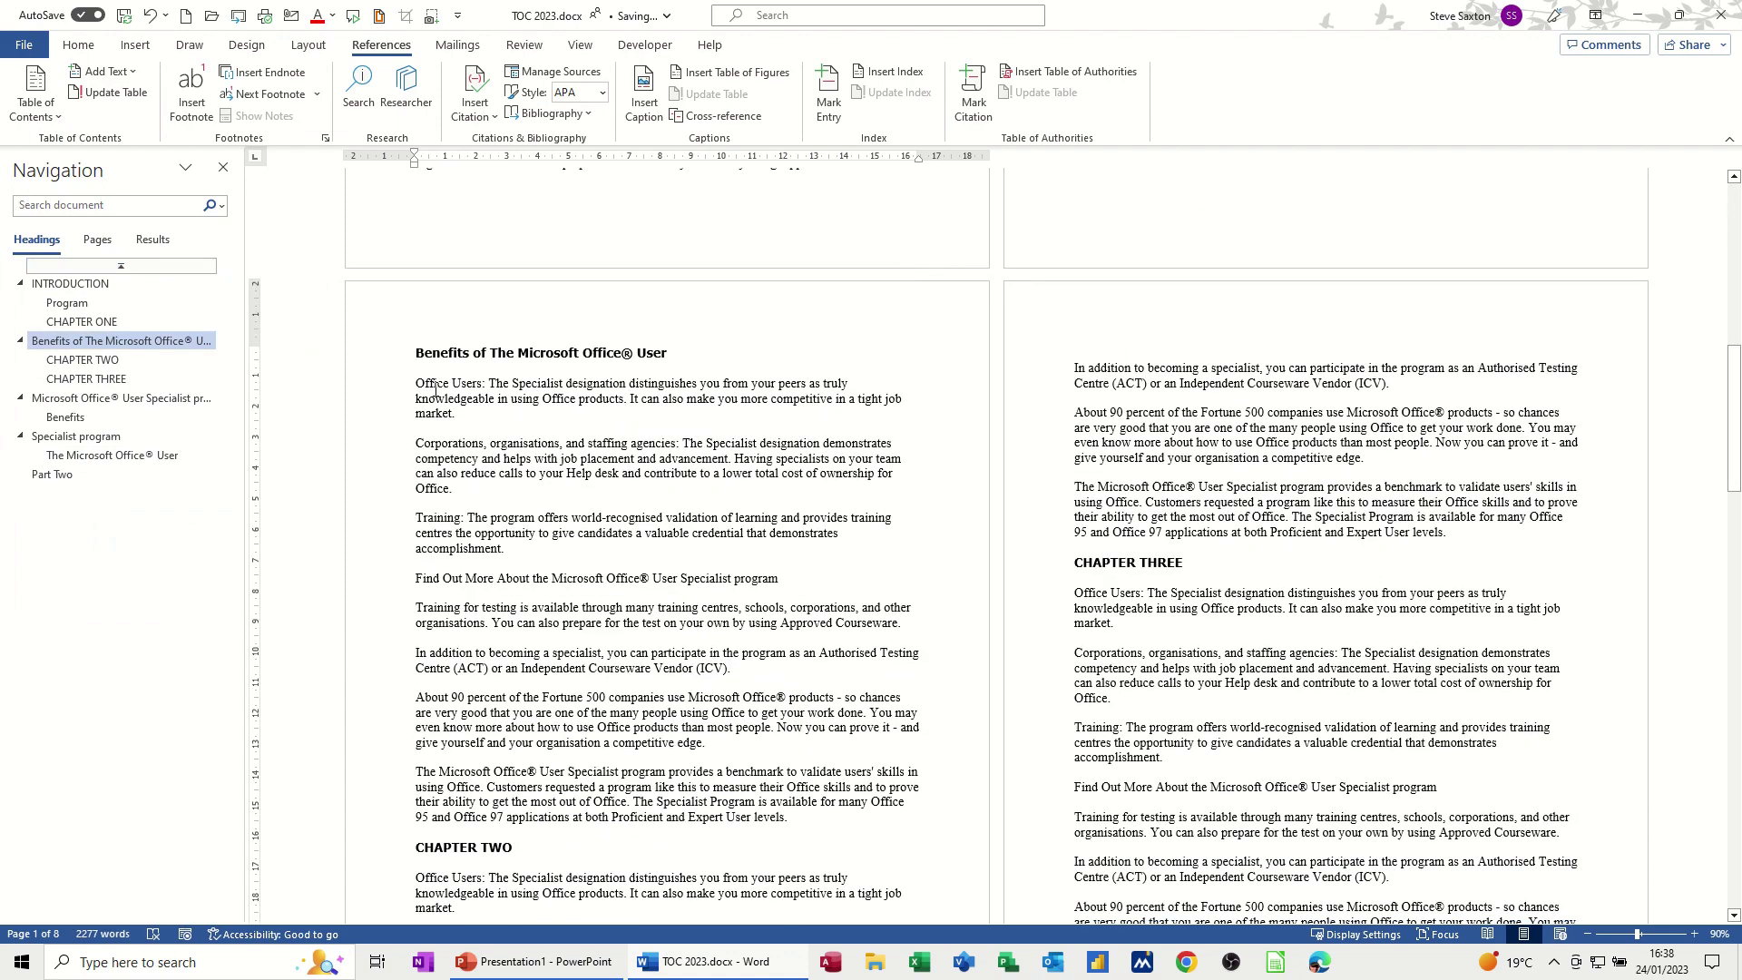
# Step: Jump through CHAPTER THREE, Specialist program, Benefits, CHAPTER ONE and INTRODUCTION, then select Program
pyautogui.click(109, 384)
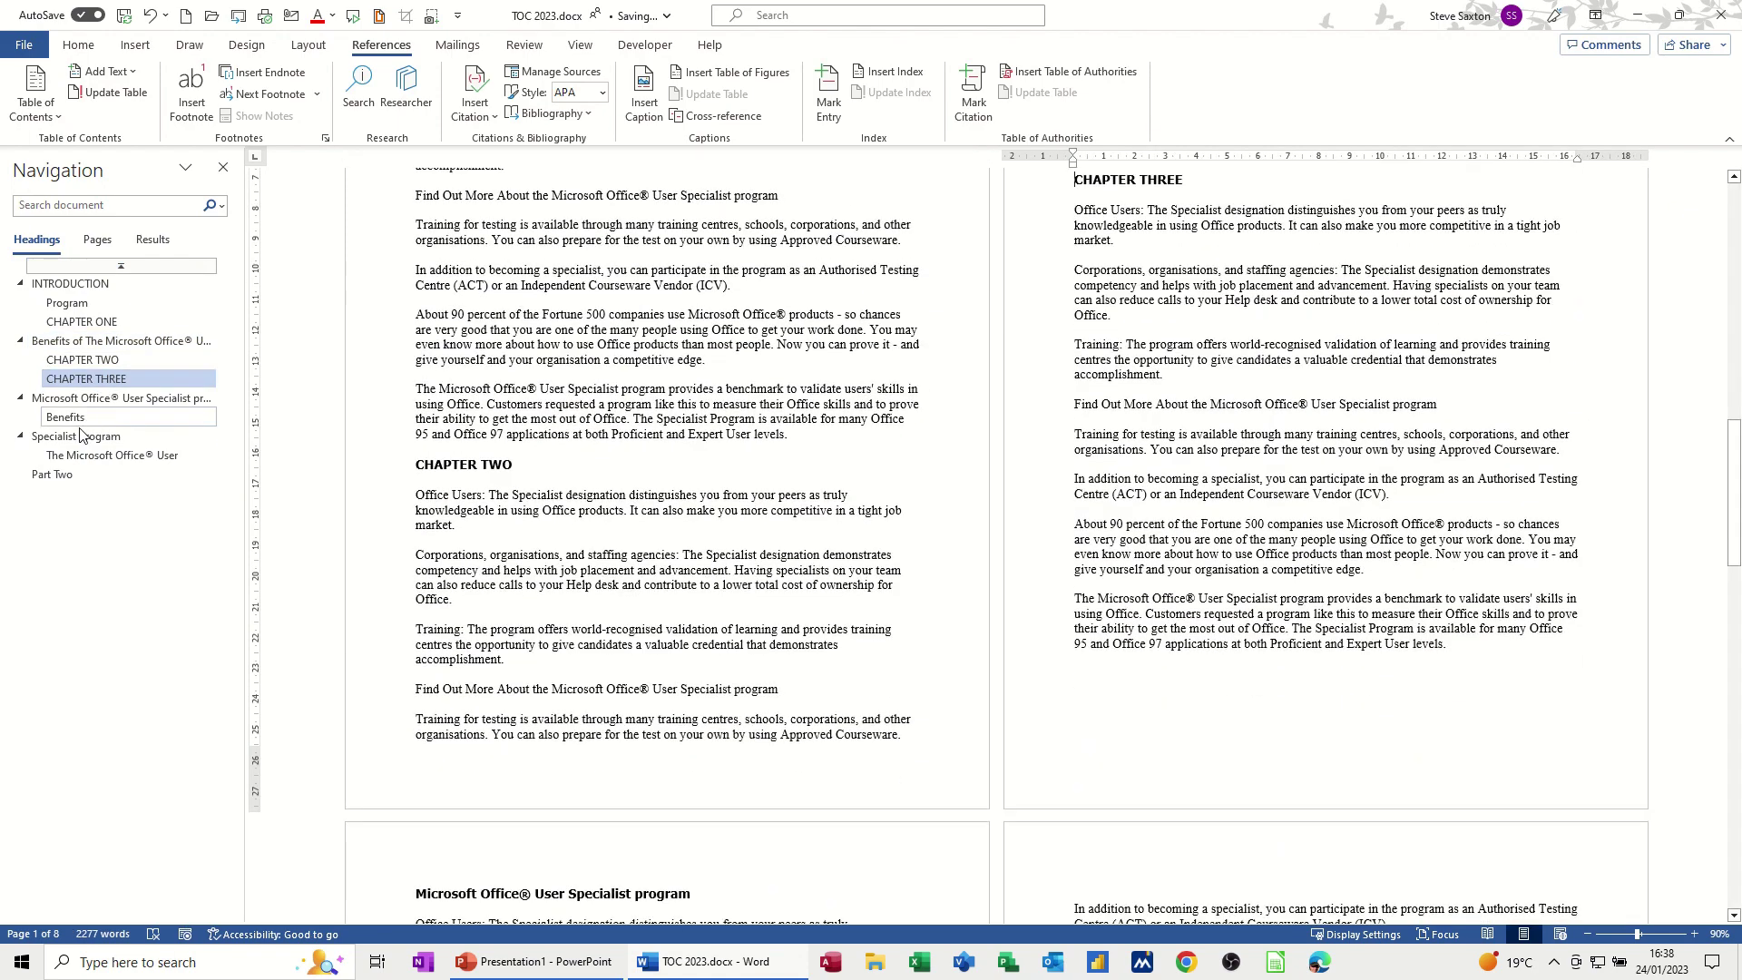
pyautogui.click(80, 434)
pyautogui.click(82, 419)
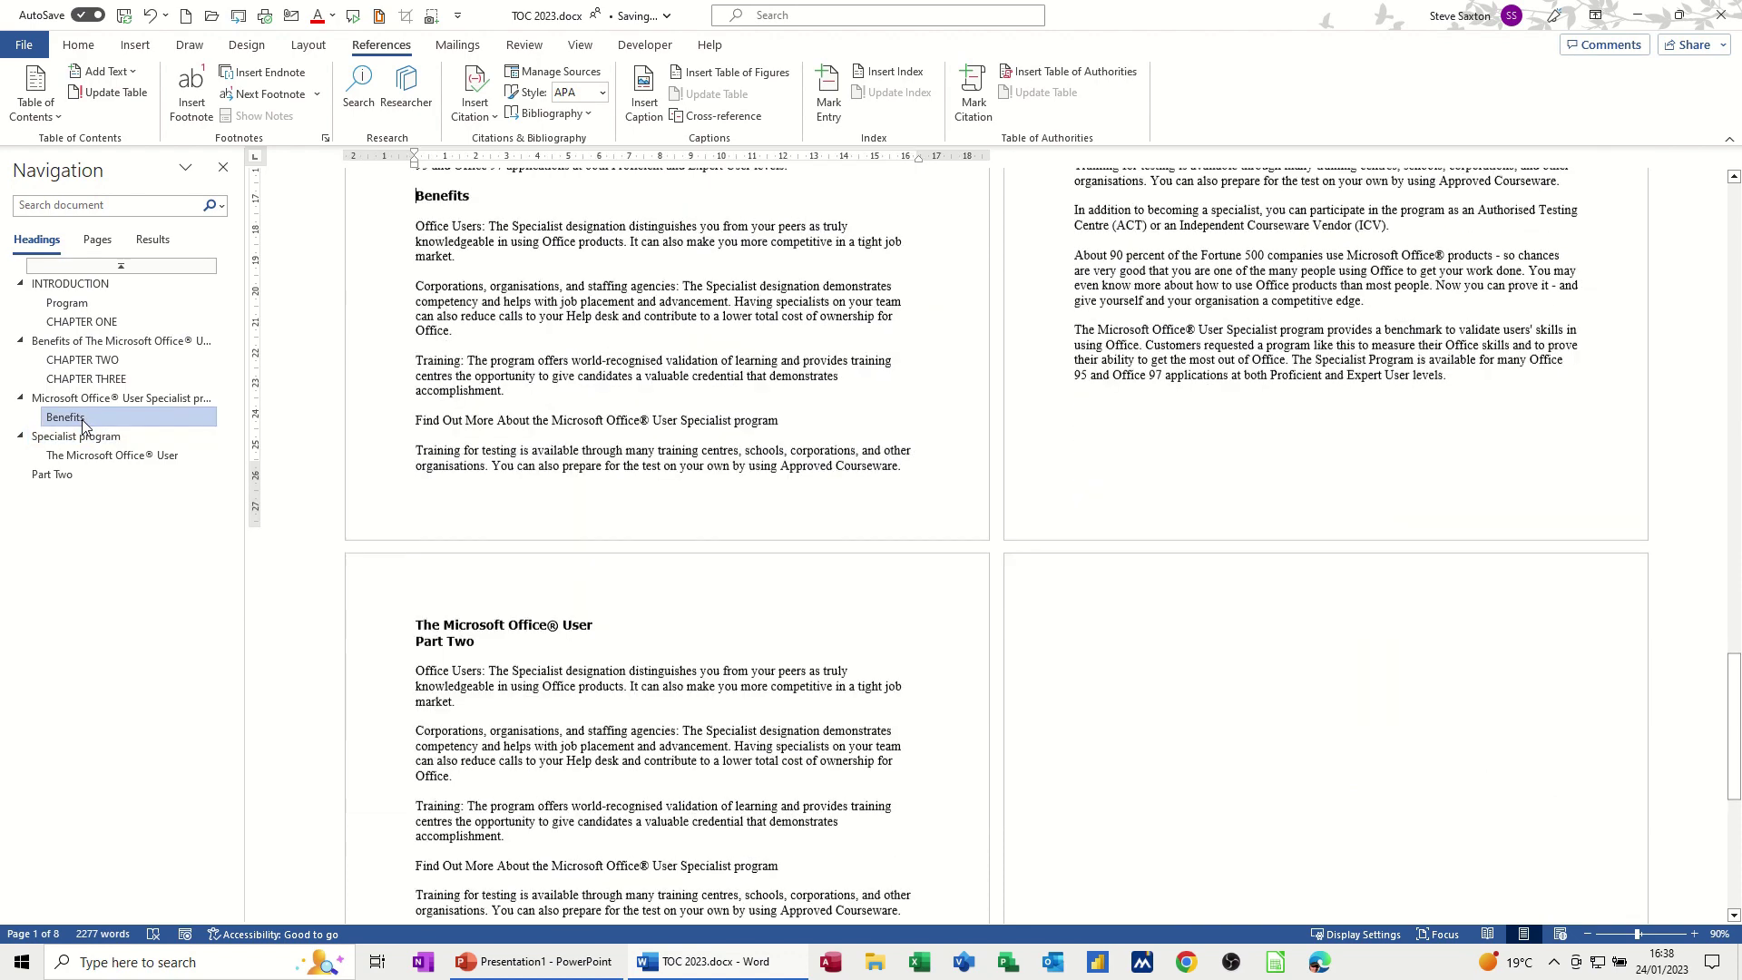
pyautogui.click(81, 379)
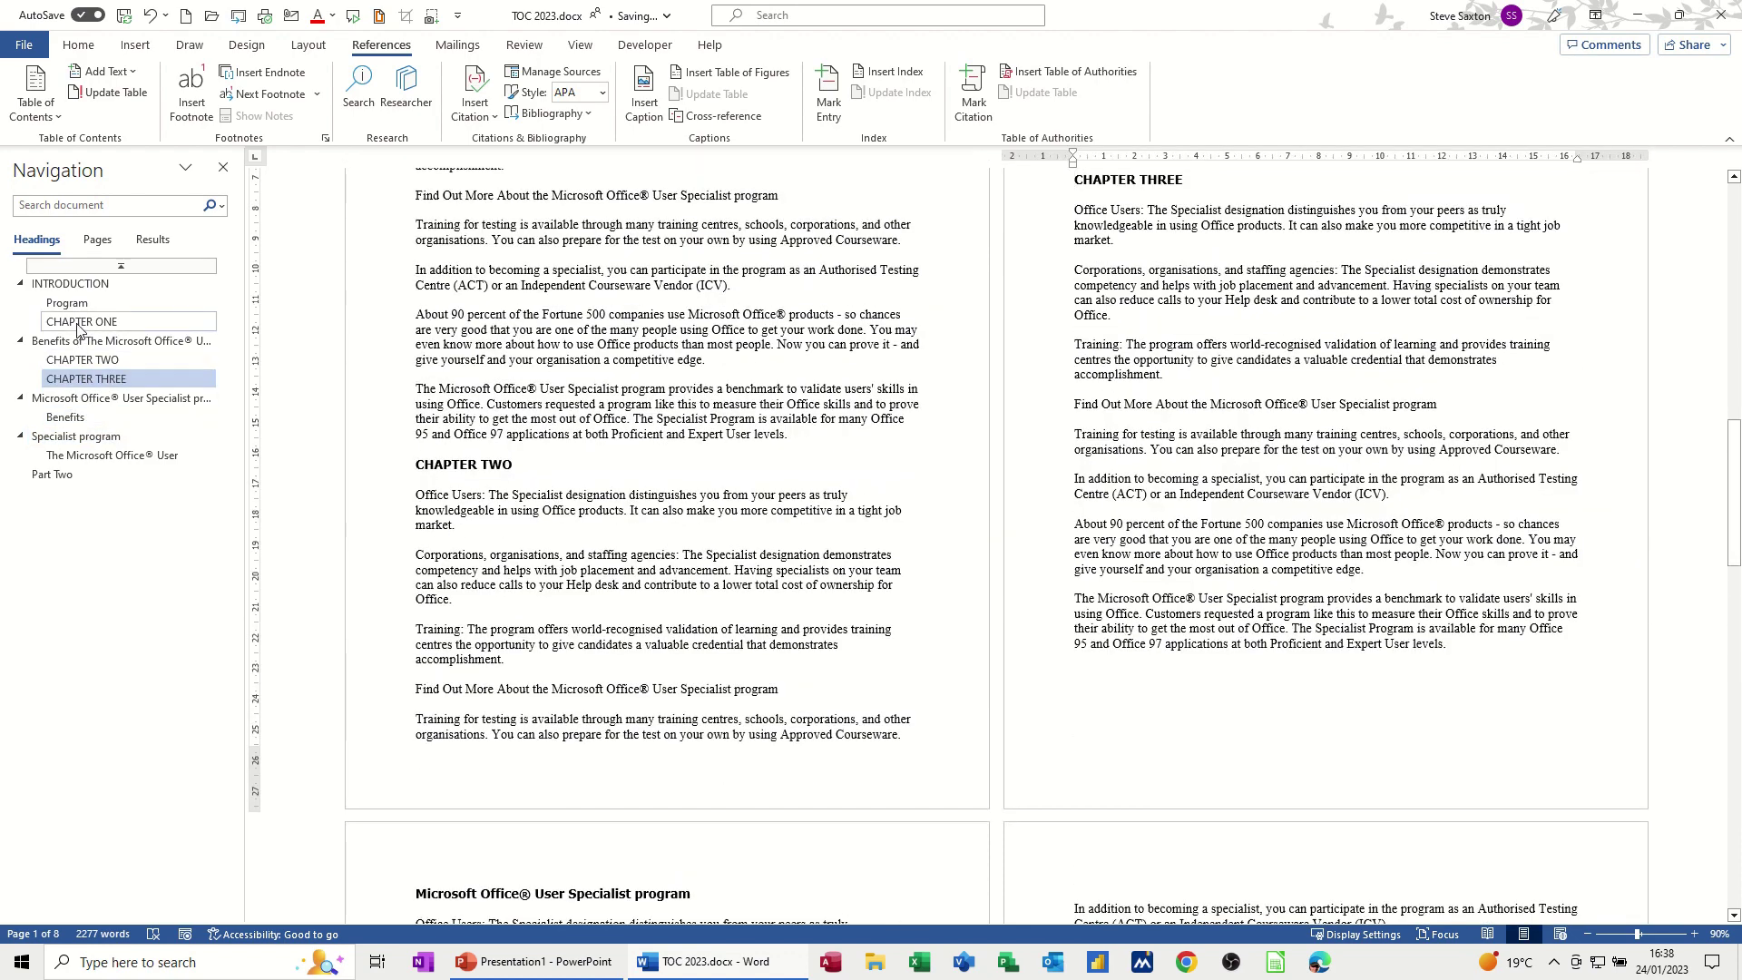
pyautogui.click(82, 321)
pyautogui.click(82, 284)
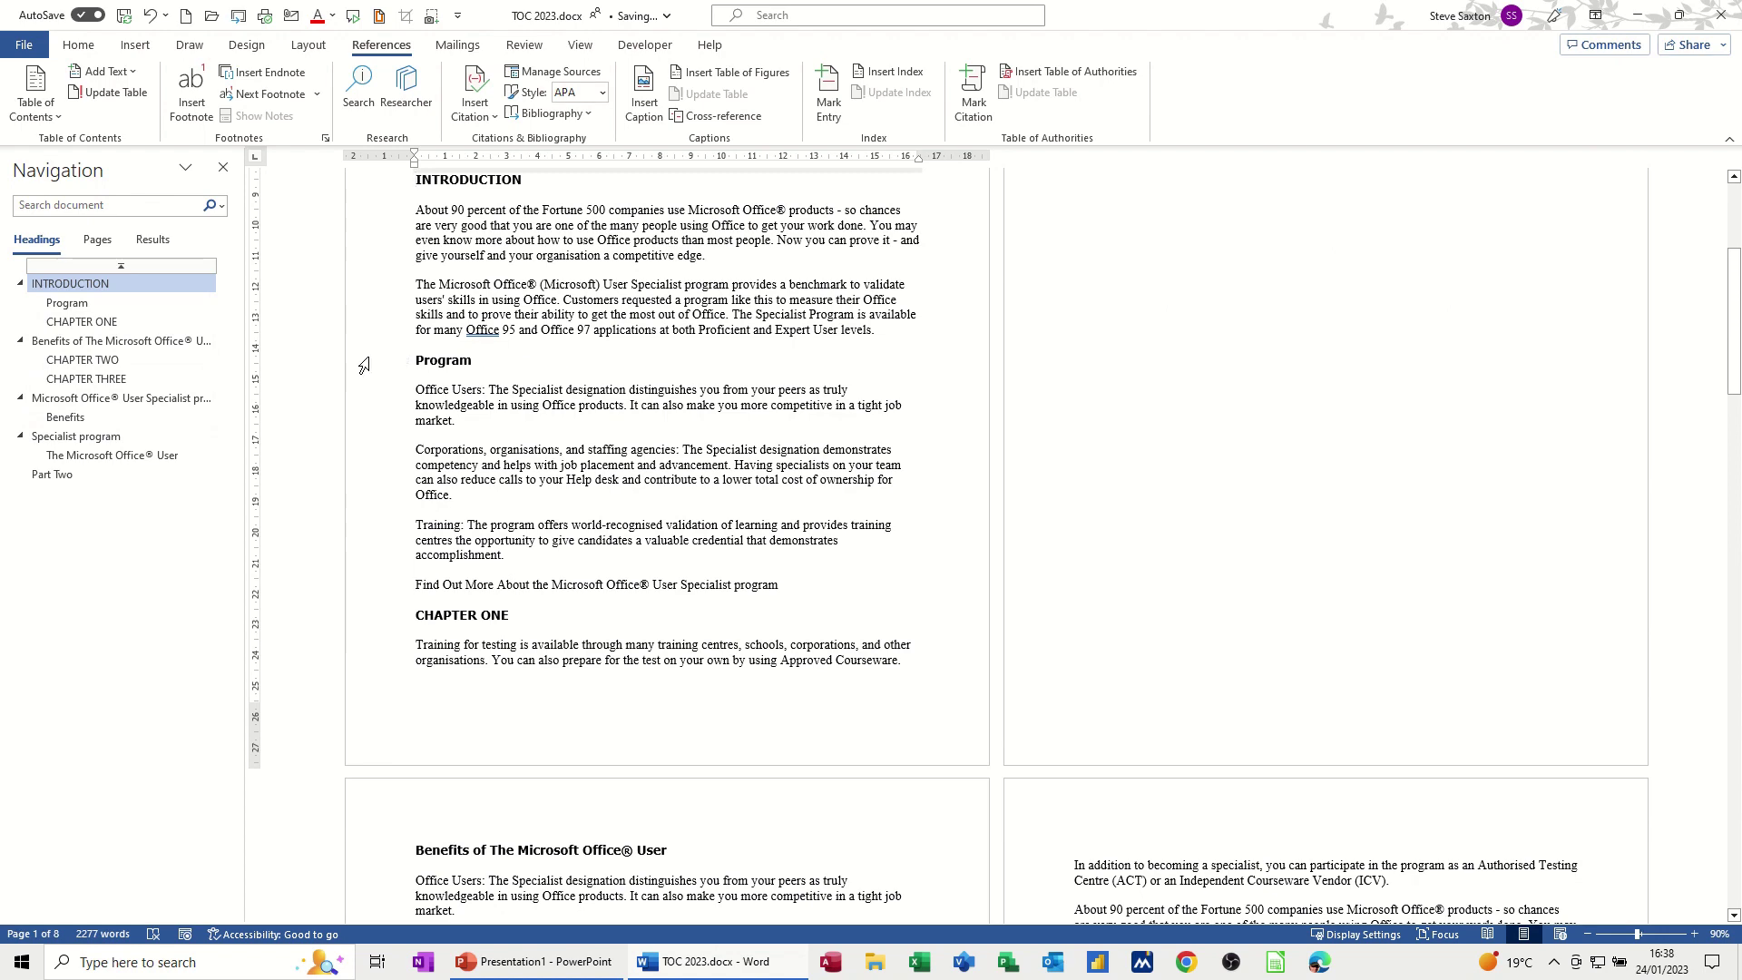
pyautogui.click(363, 365)
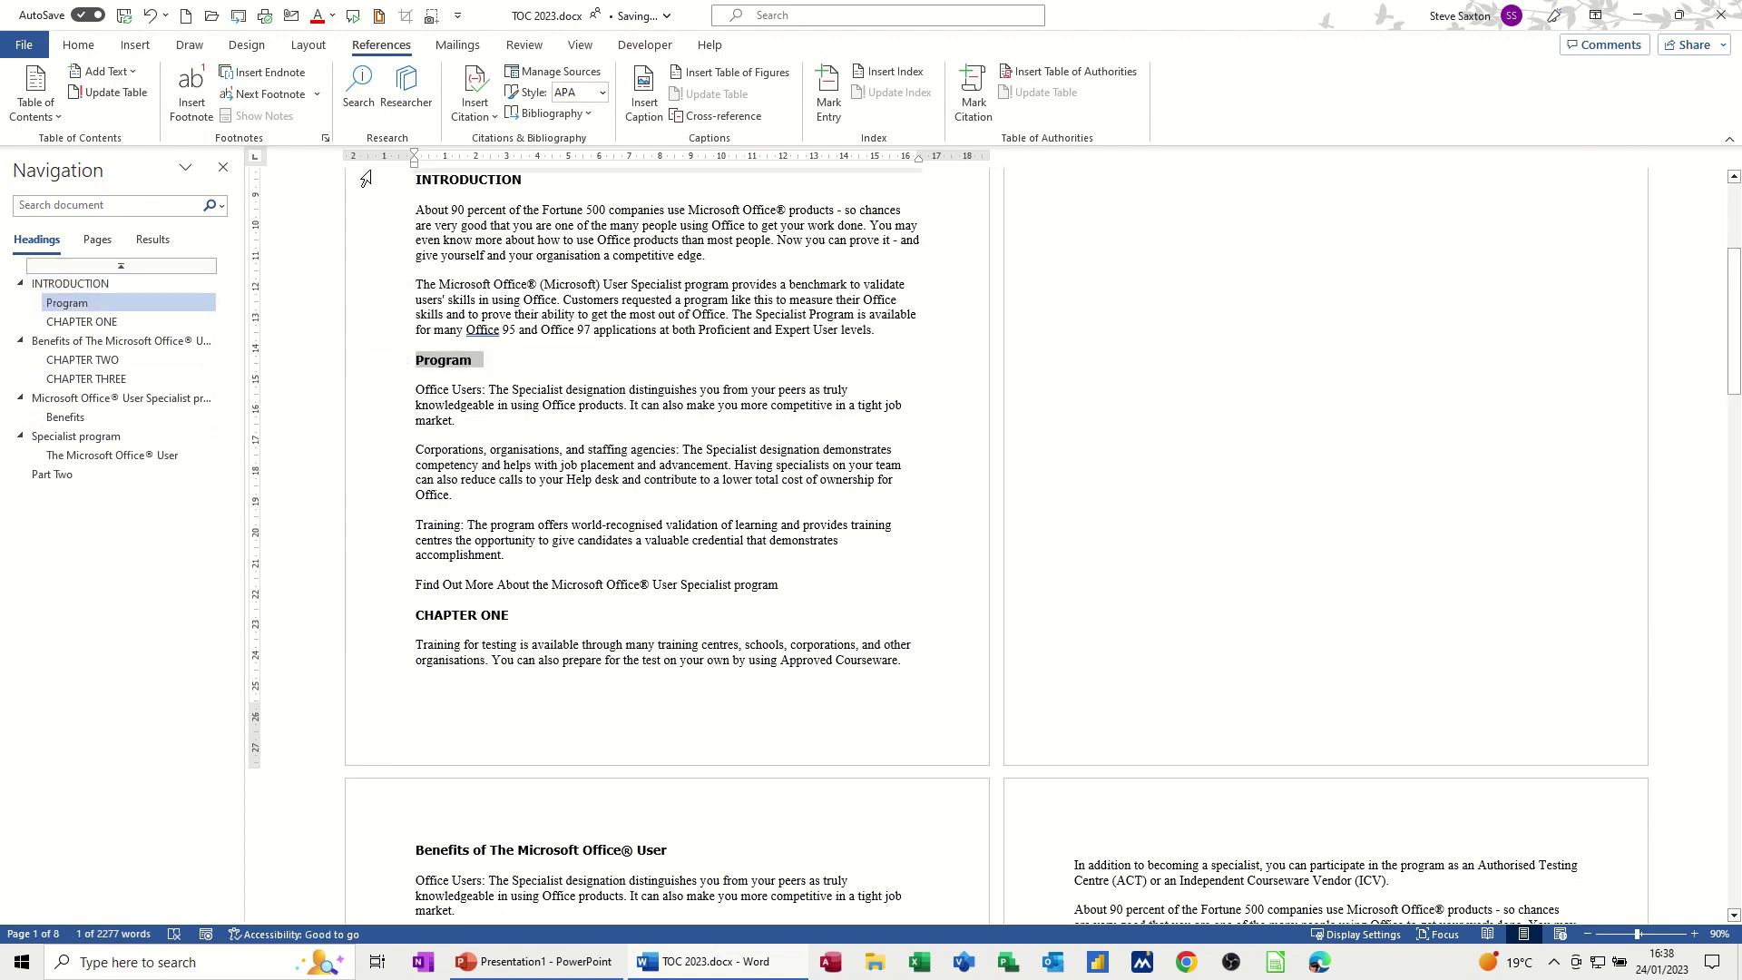
# Step: Open the Heading 2 style's context menu on the Home ribbon, then dismiss it
pyautogui.click(78, 47)
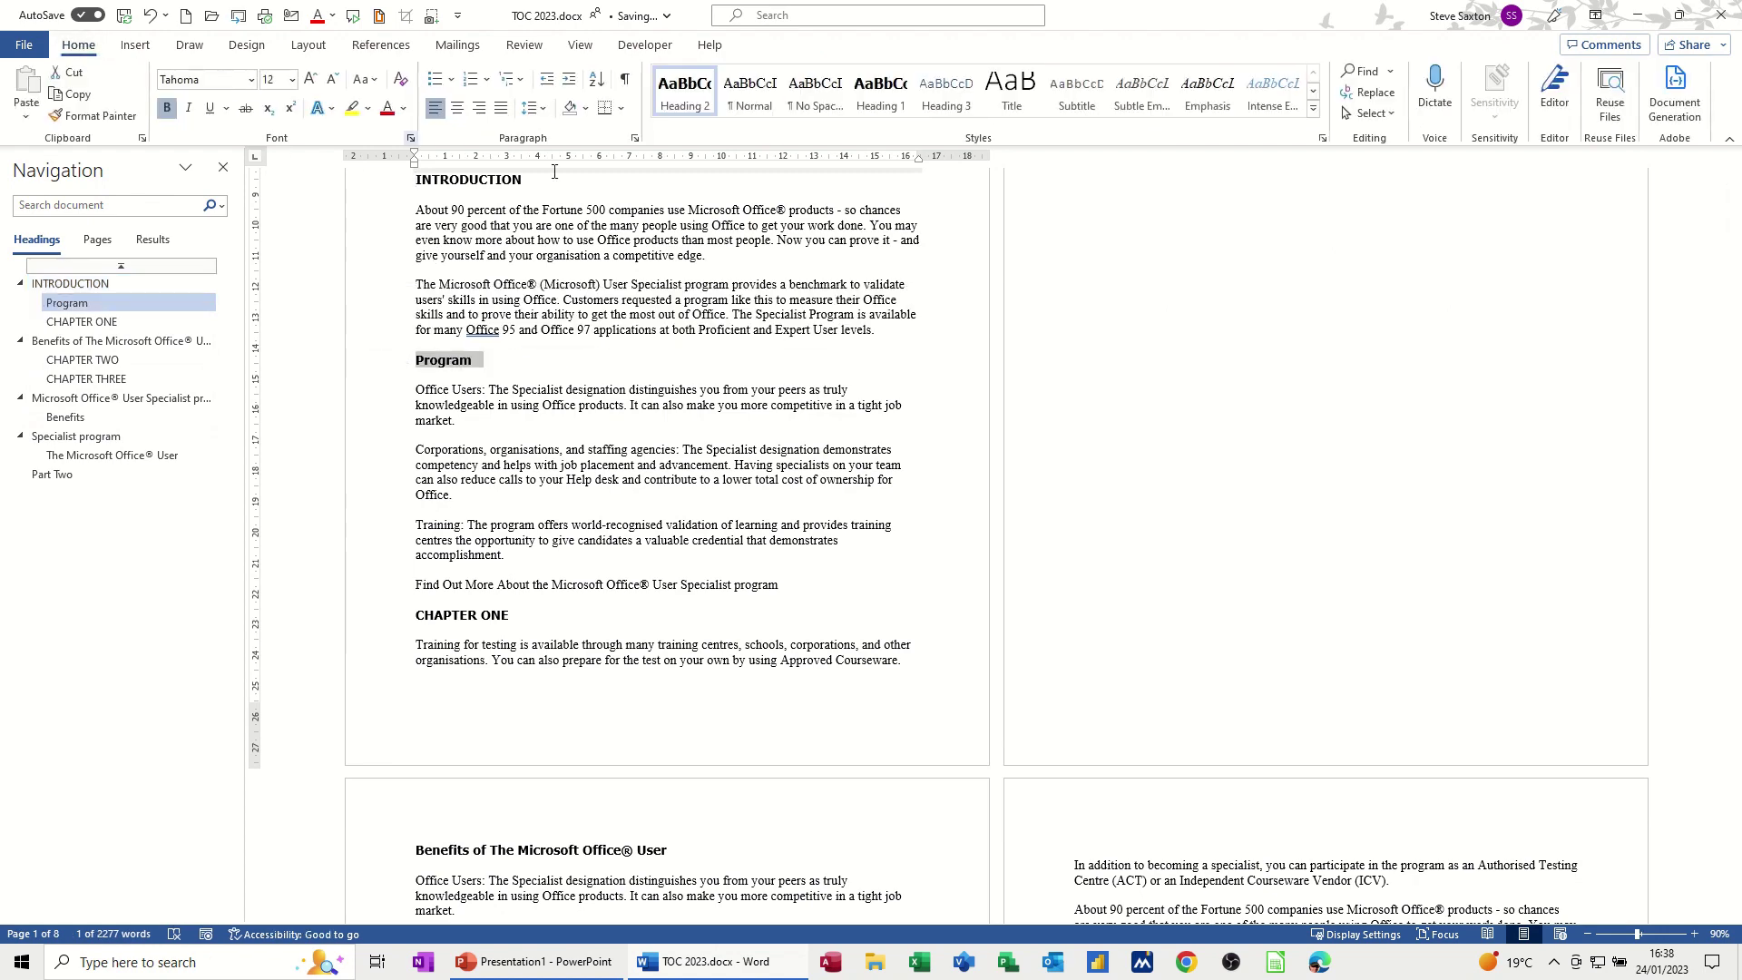
pyautogui.rightClick(682, 108)
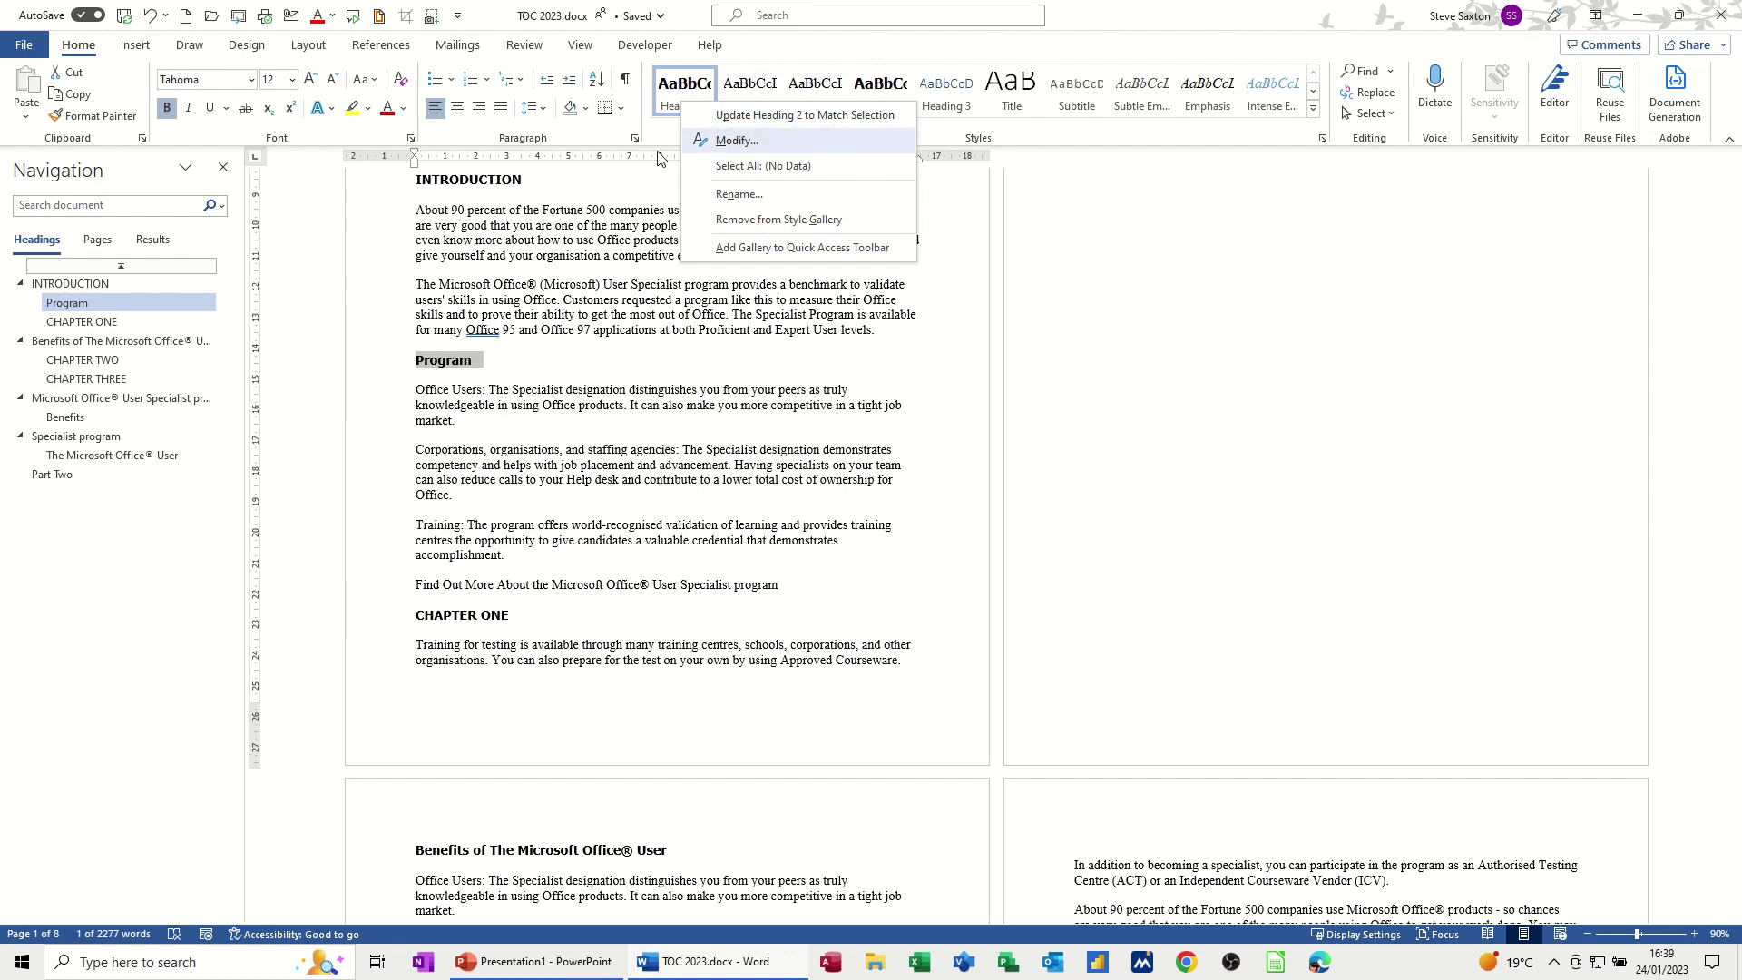
pyautogui.scroll(3, 580, 281)
pyautogui.scroll(1, 581, 299)
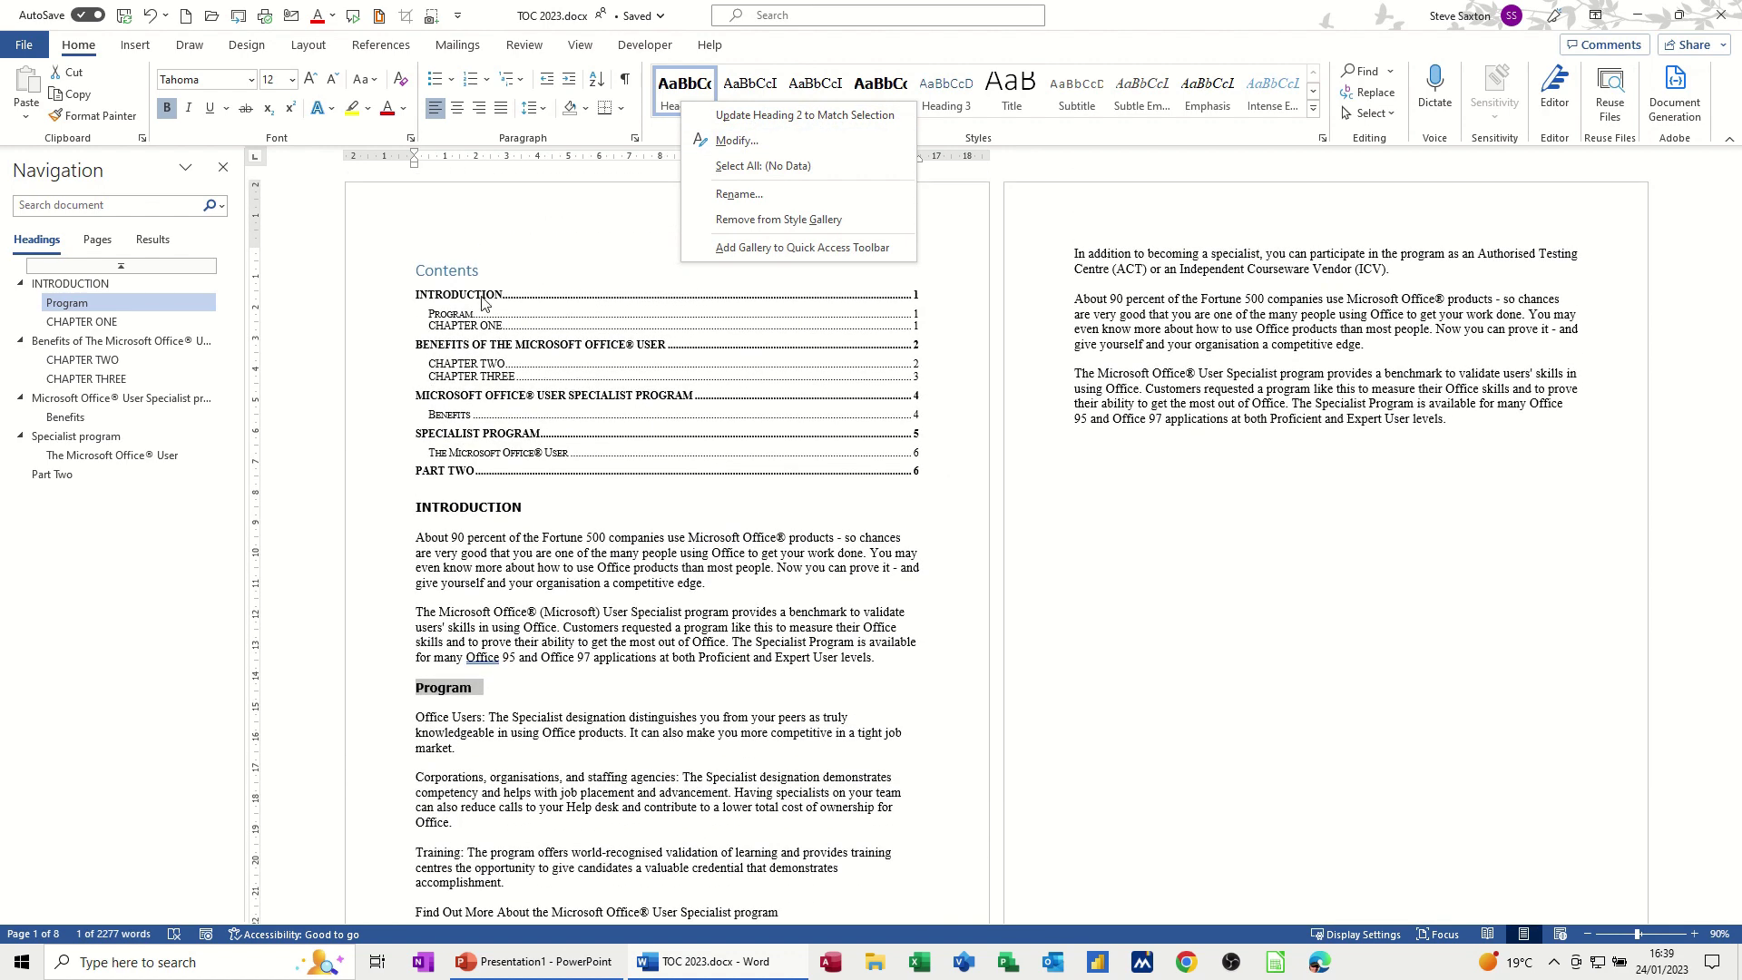
pyautogui.click(564, 278)
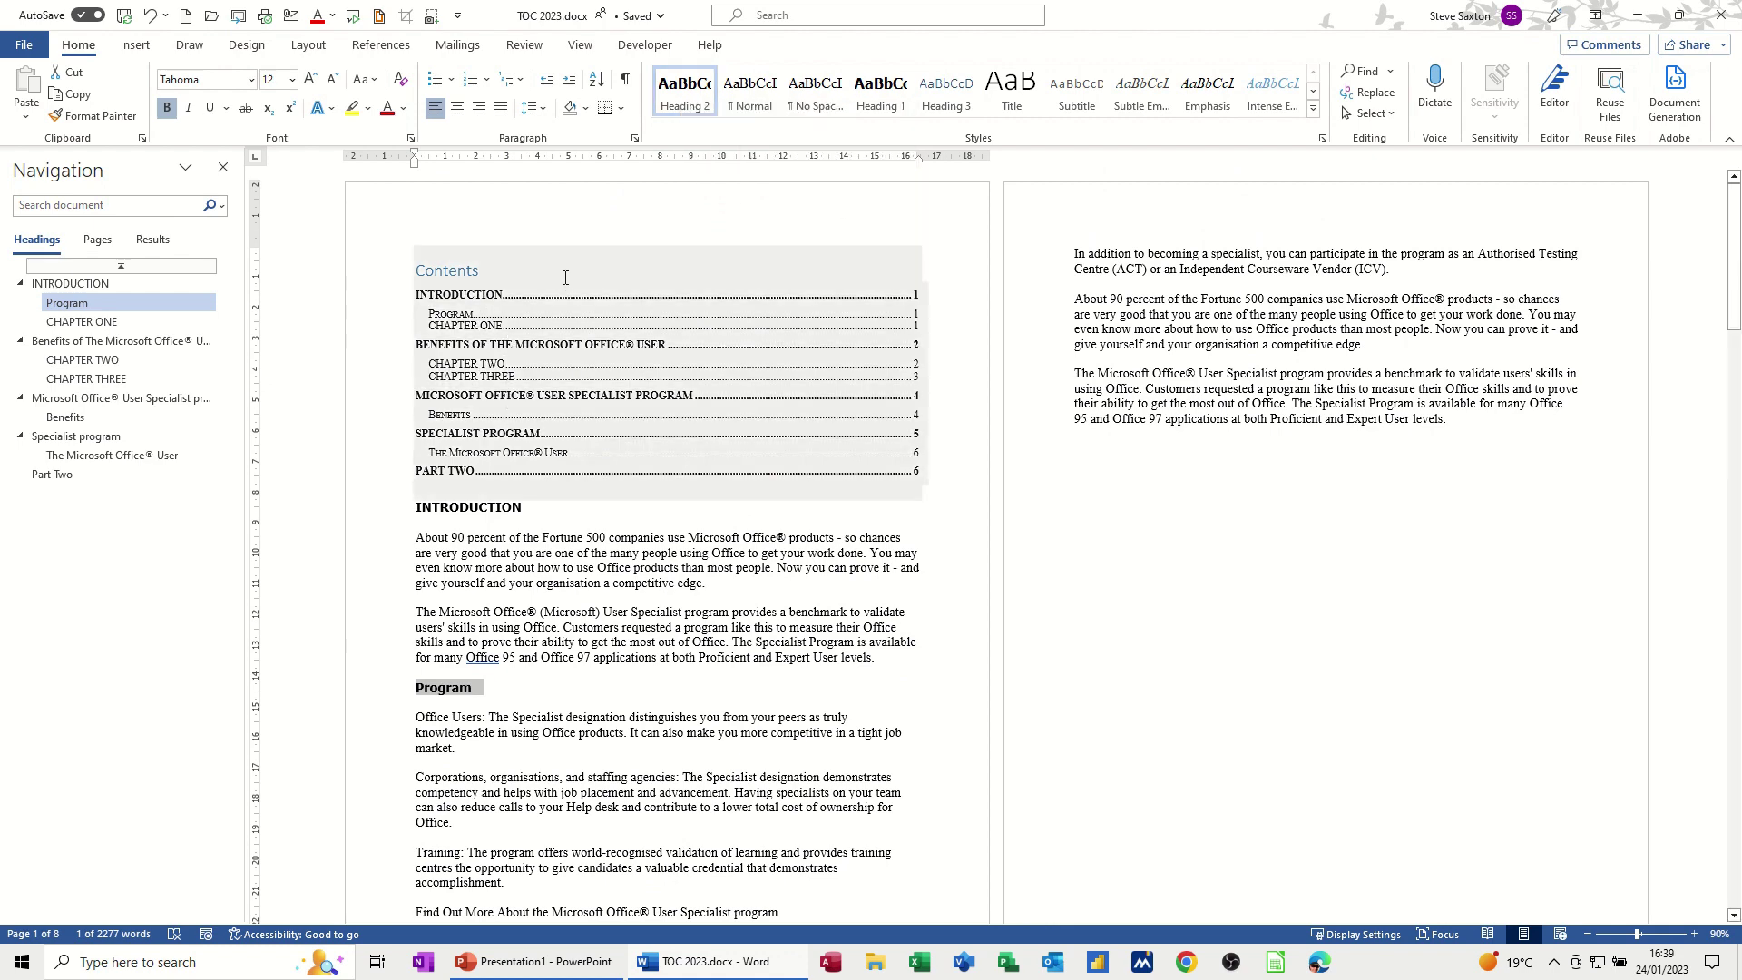
# Step: Try refreshing the Contents table, then start the Program section on a new page with Ctrl+Enter
pyautogui.click(538, 278)
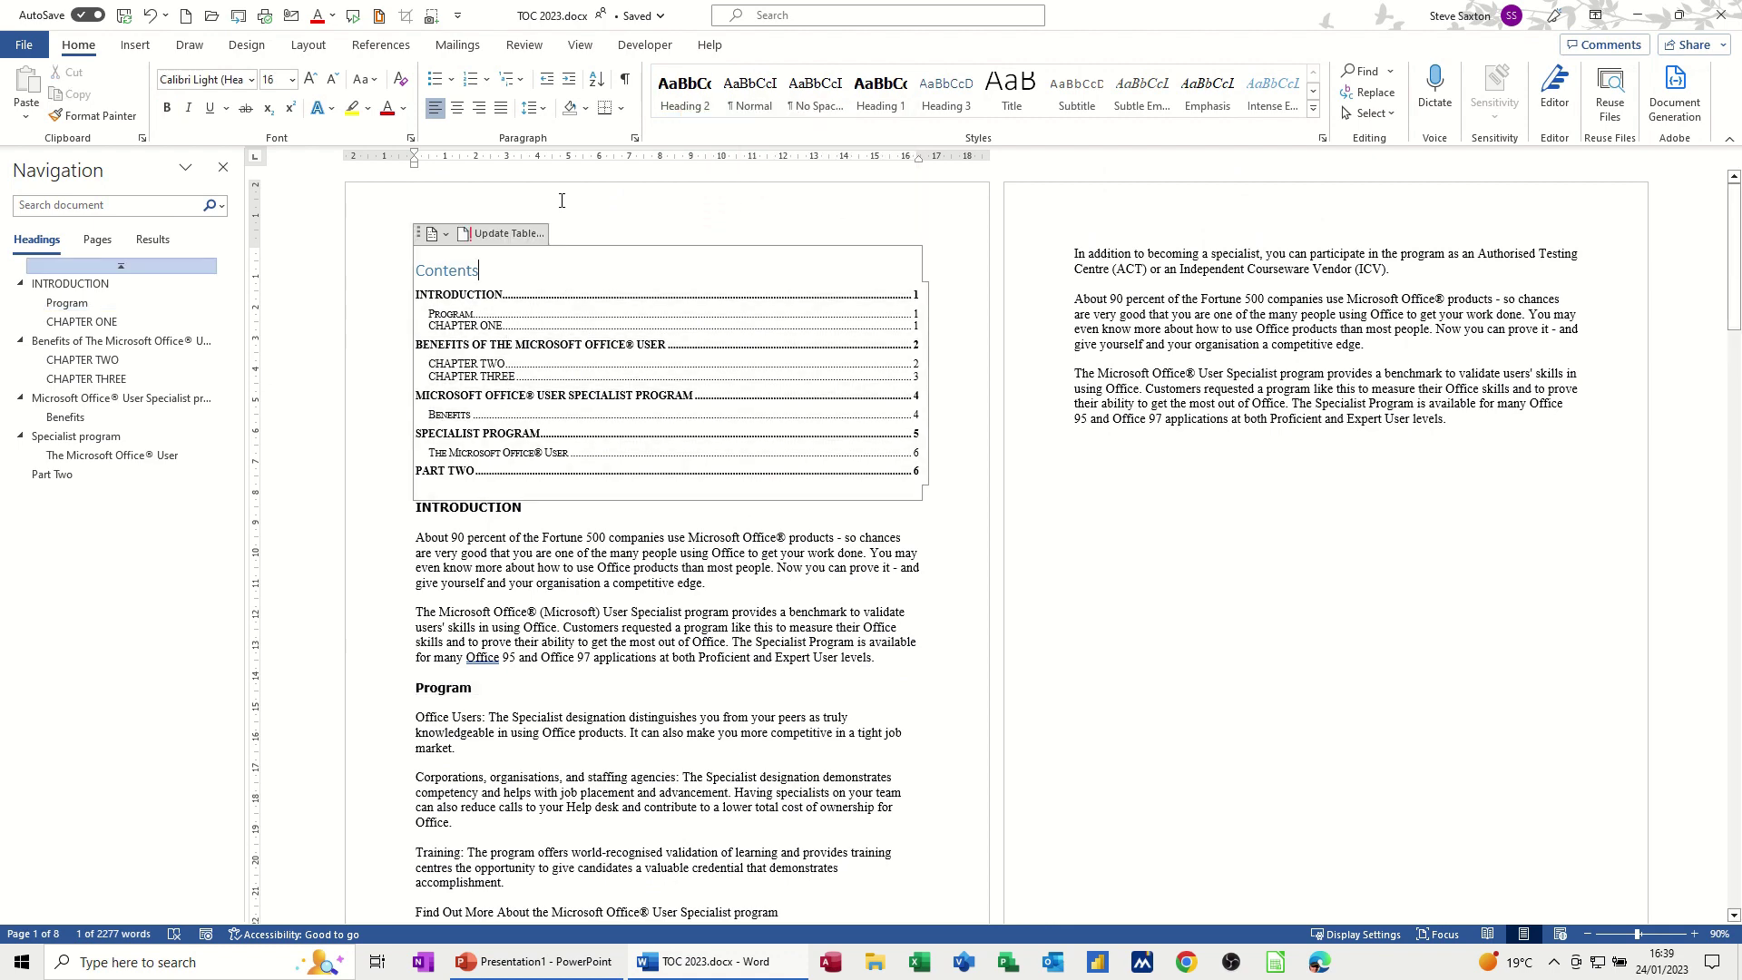
pyautogui.click(382, 47)
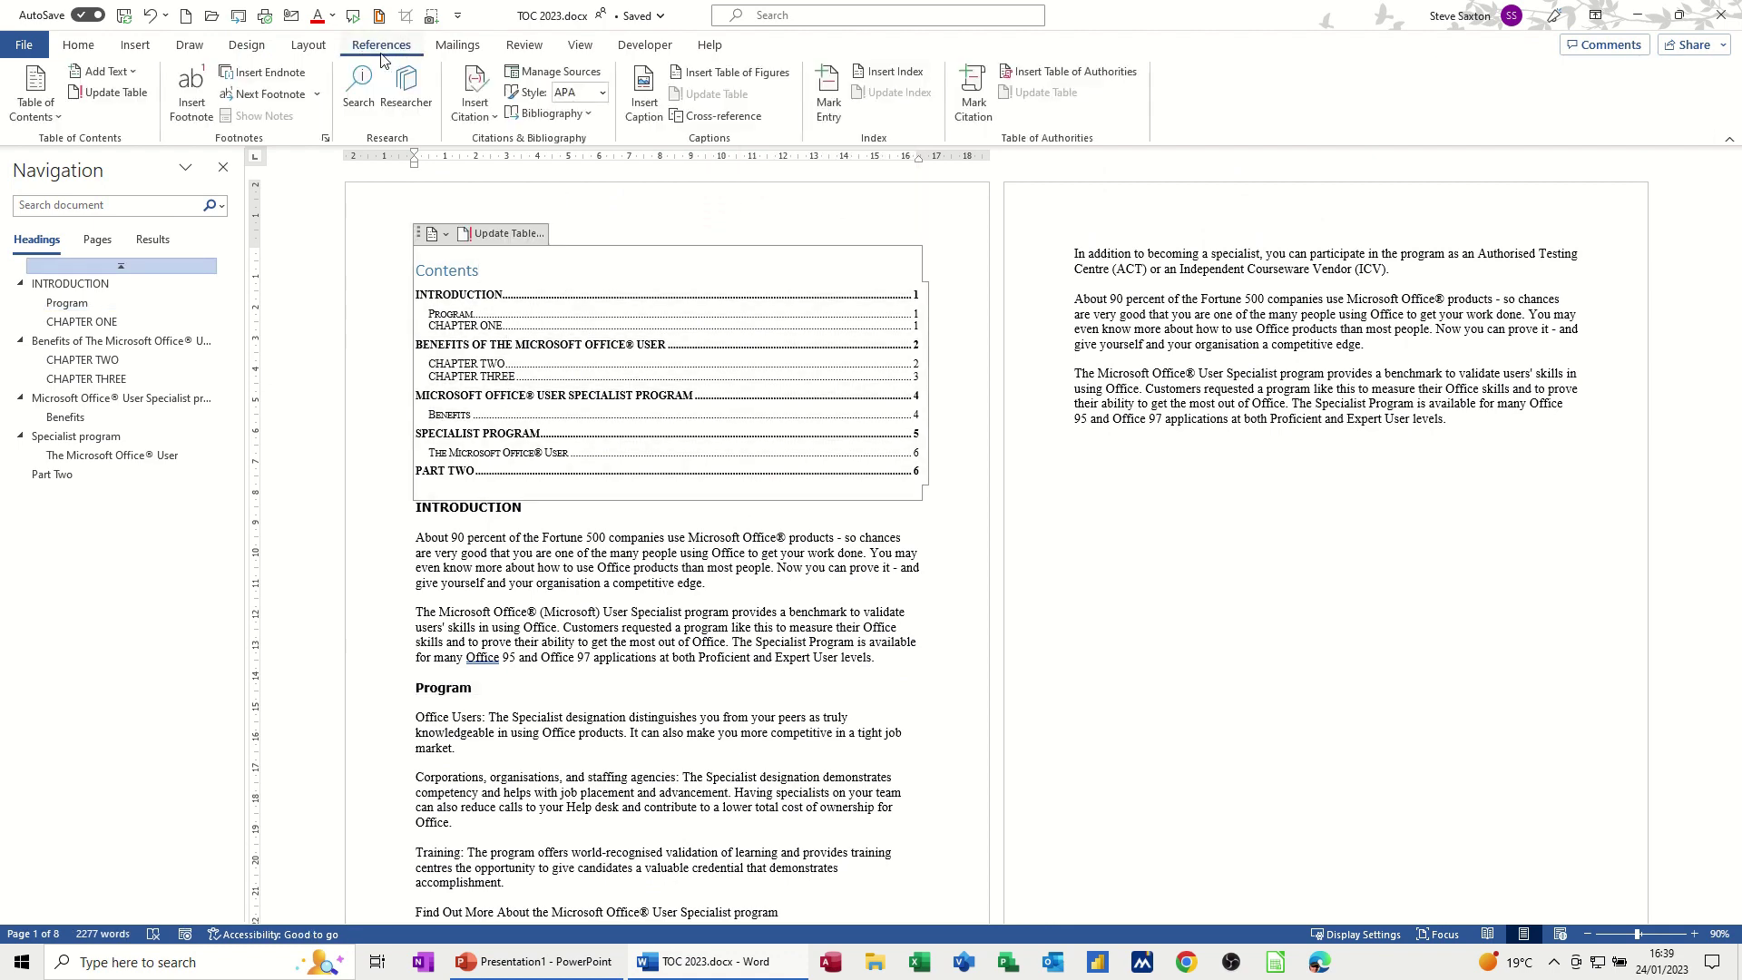
pyautogui.click(501, 234)
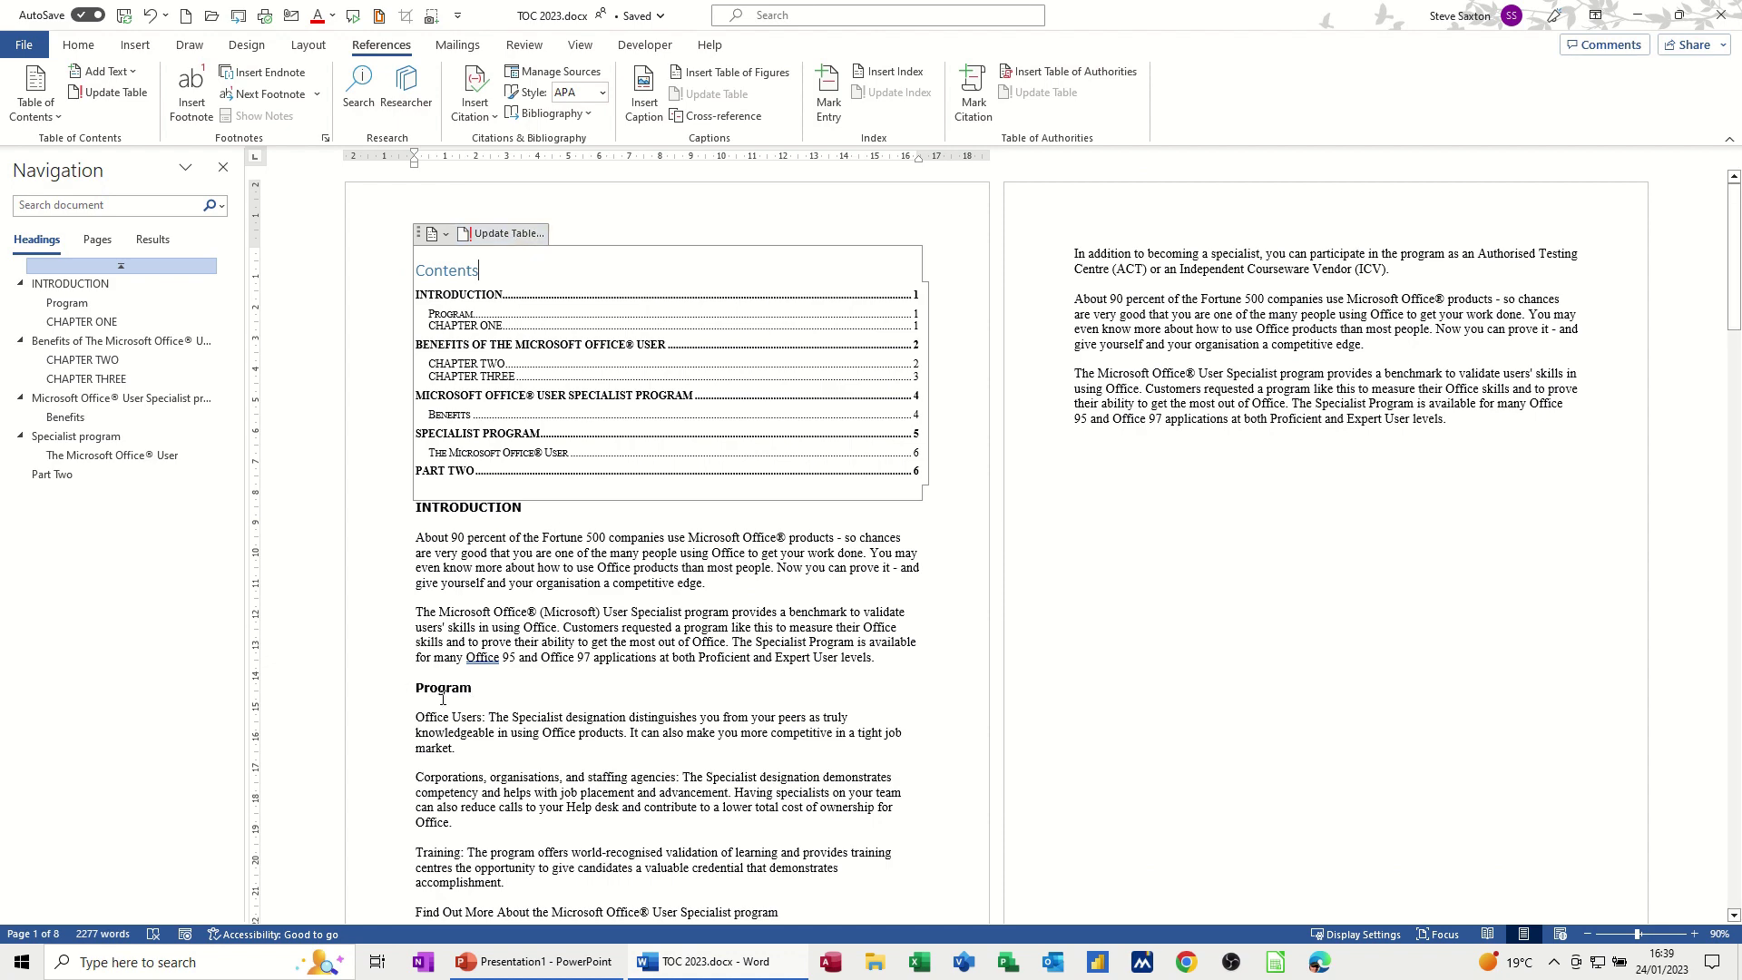
pyautogui.click(417, 687)
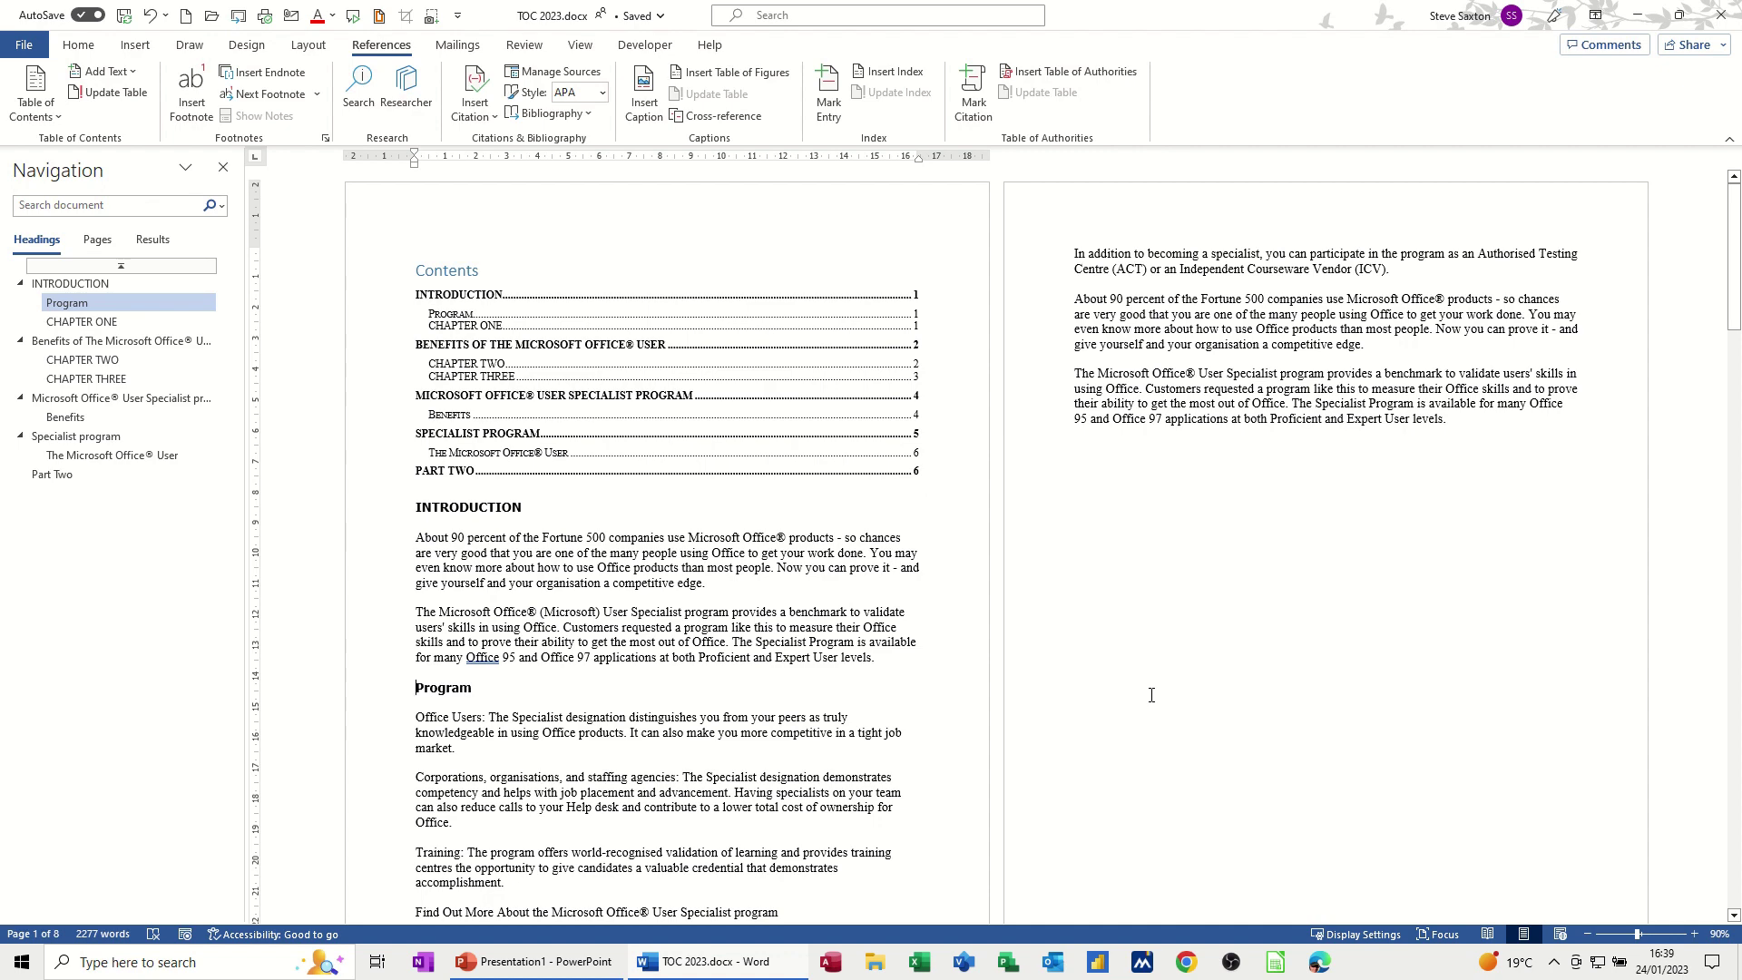
pyautogui.hotkey('ctrl', 'Return')
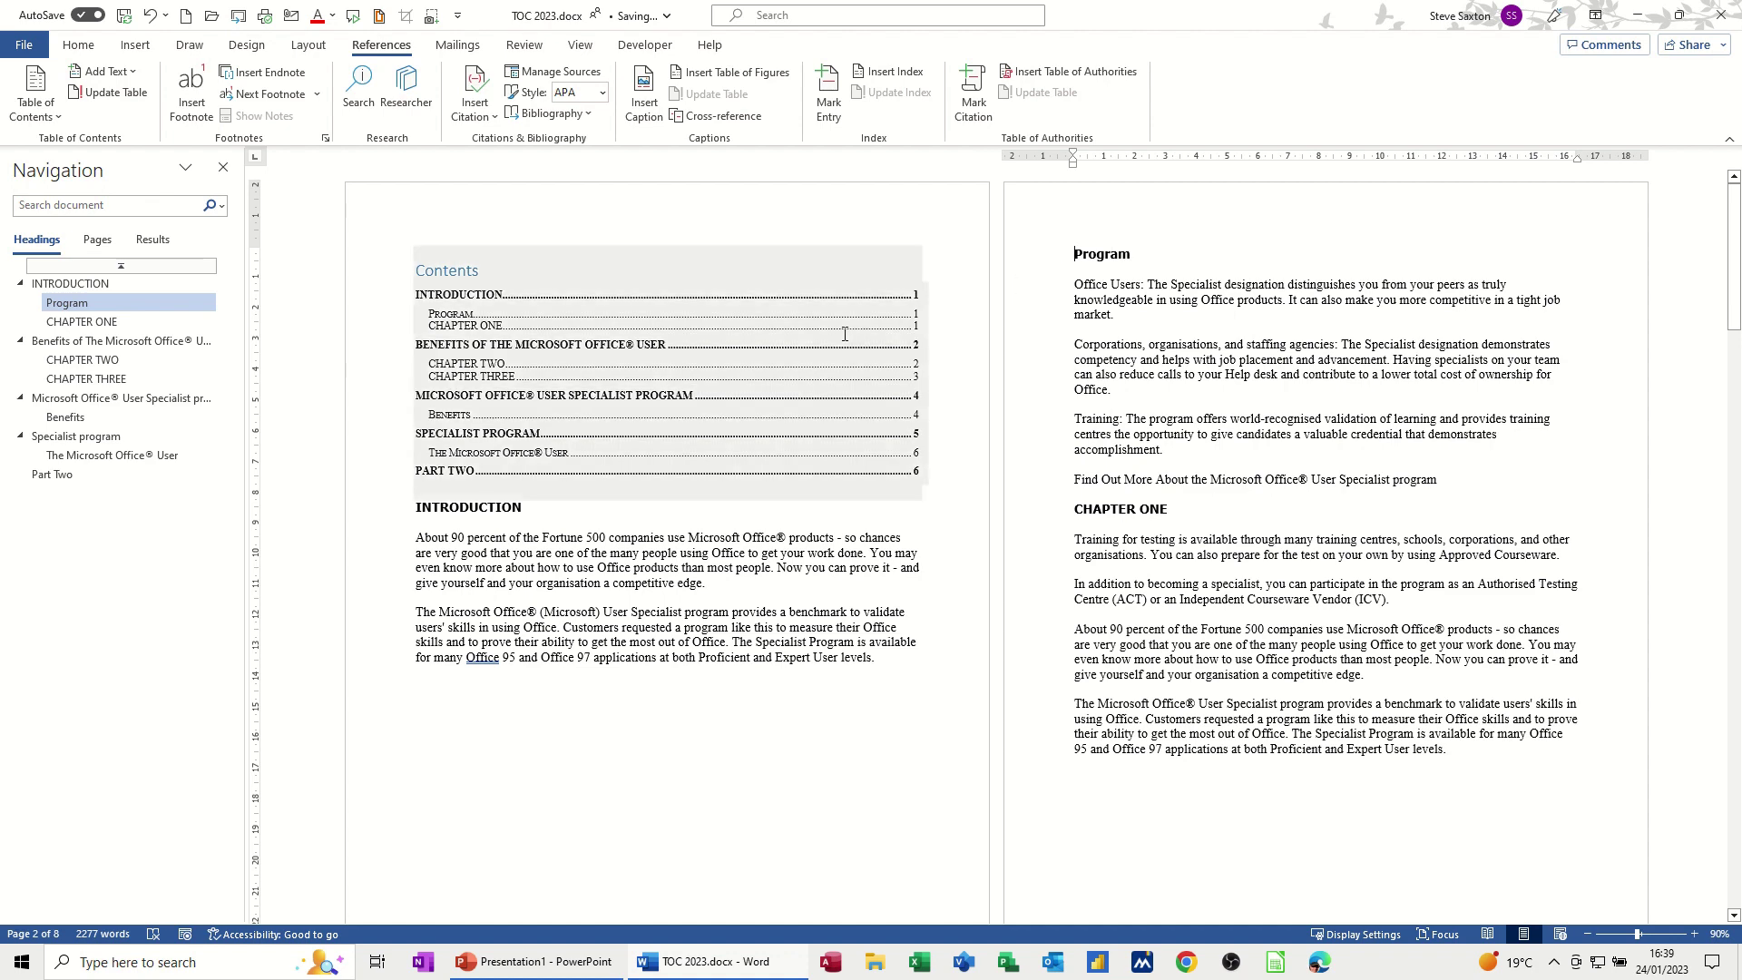
# Step: Update only the page numbers of the Contents table
pyautogui.click(614, 281)
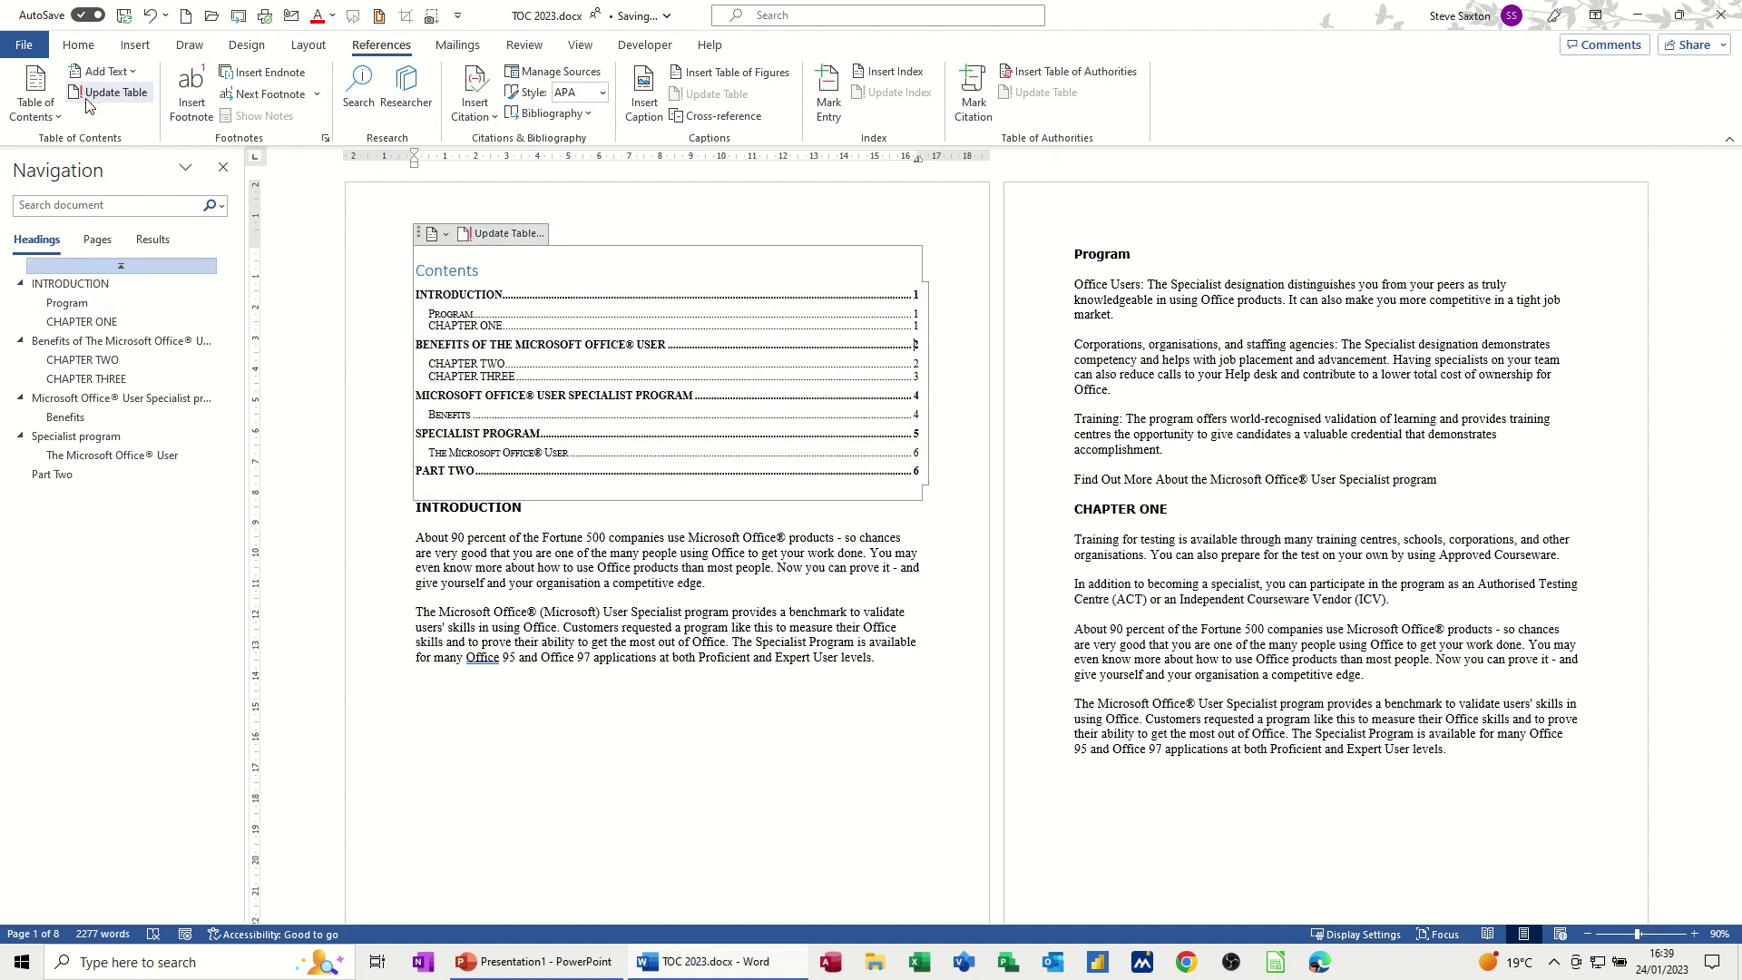
pyautogui.click(498, 238)
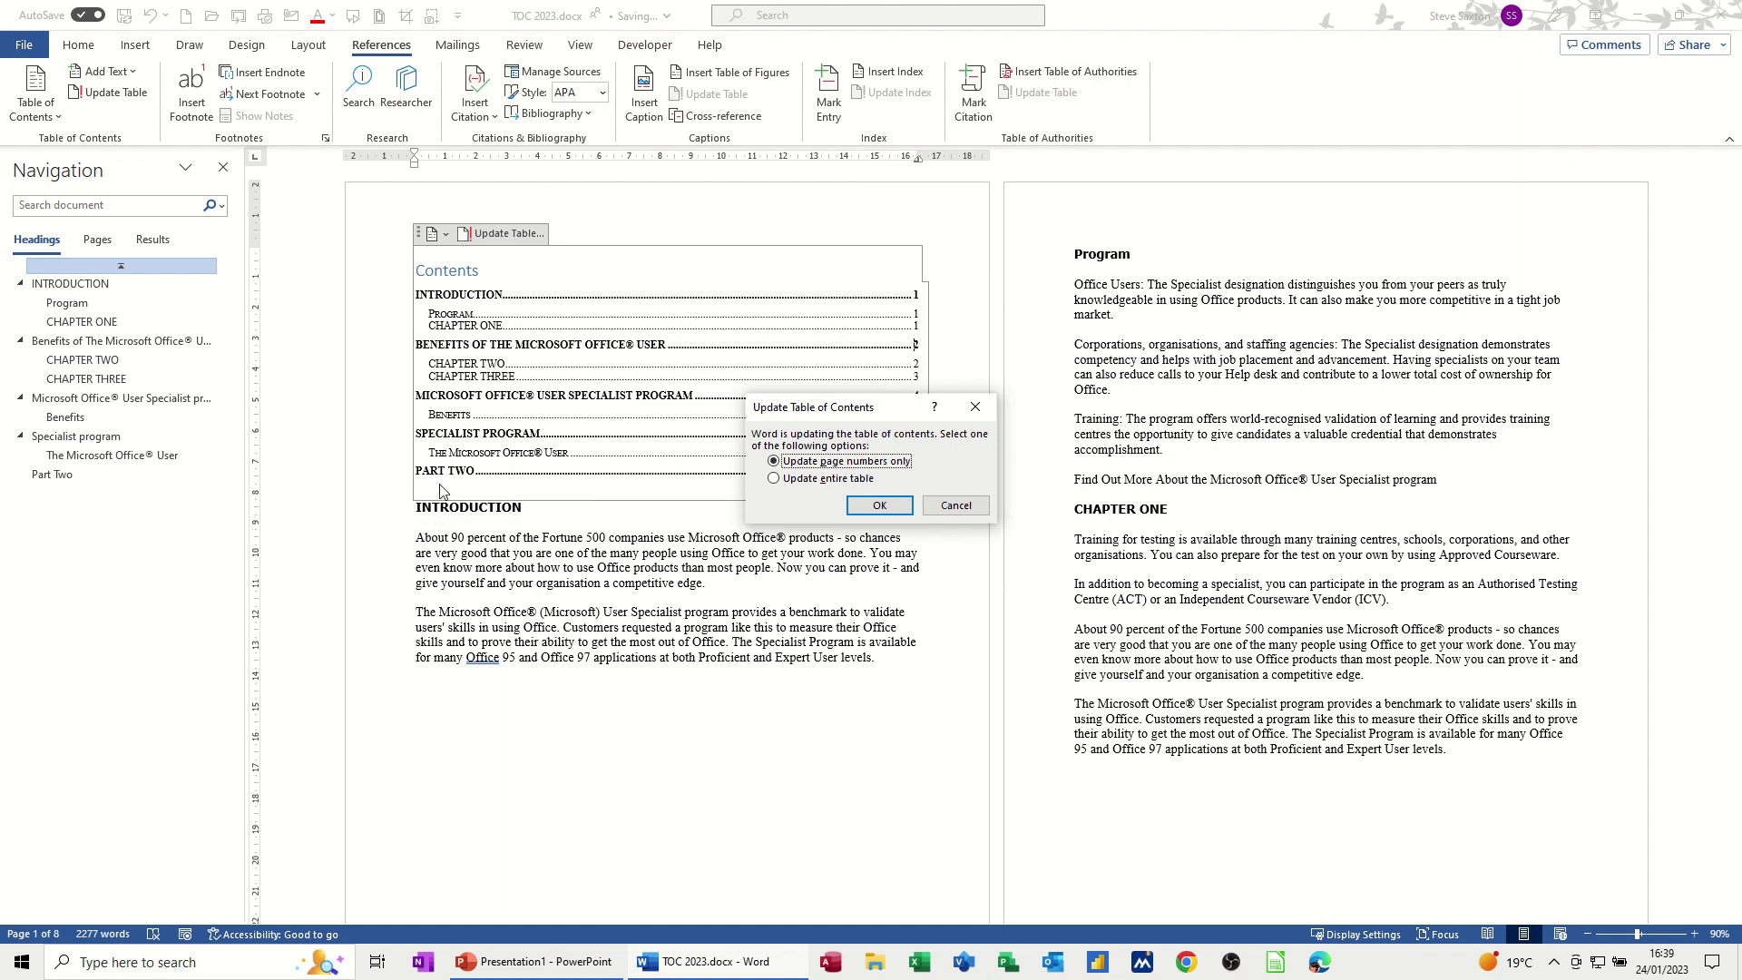
pyautogui.click(878, 506)
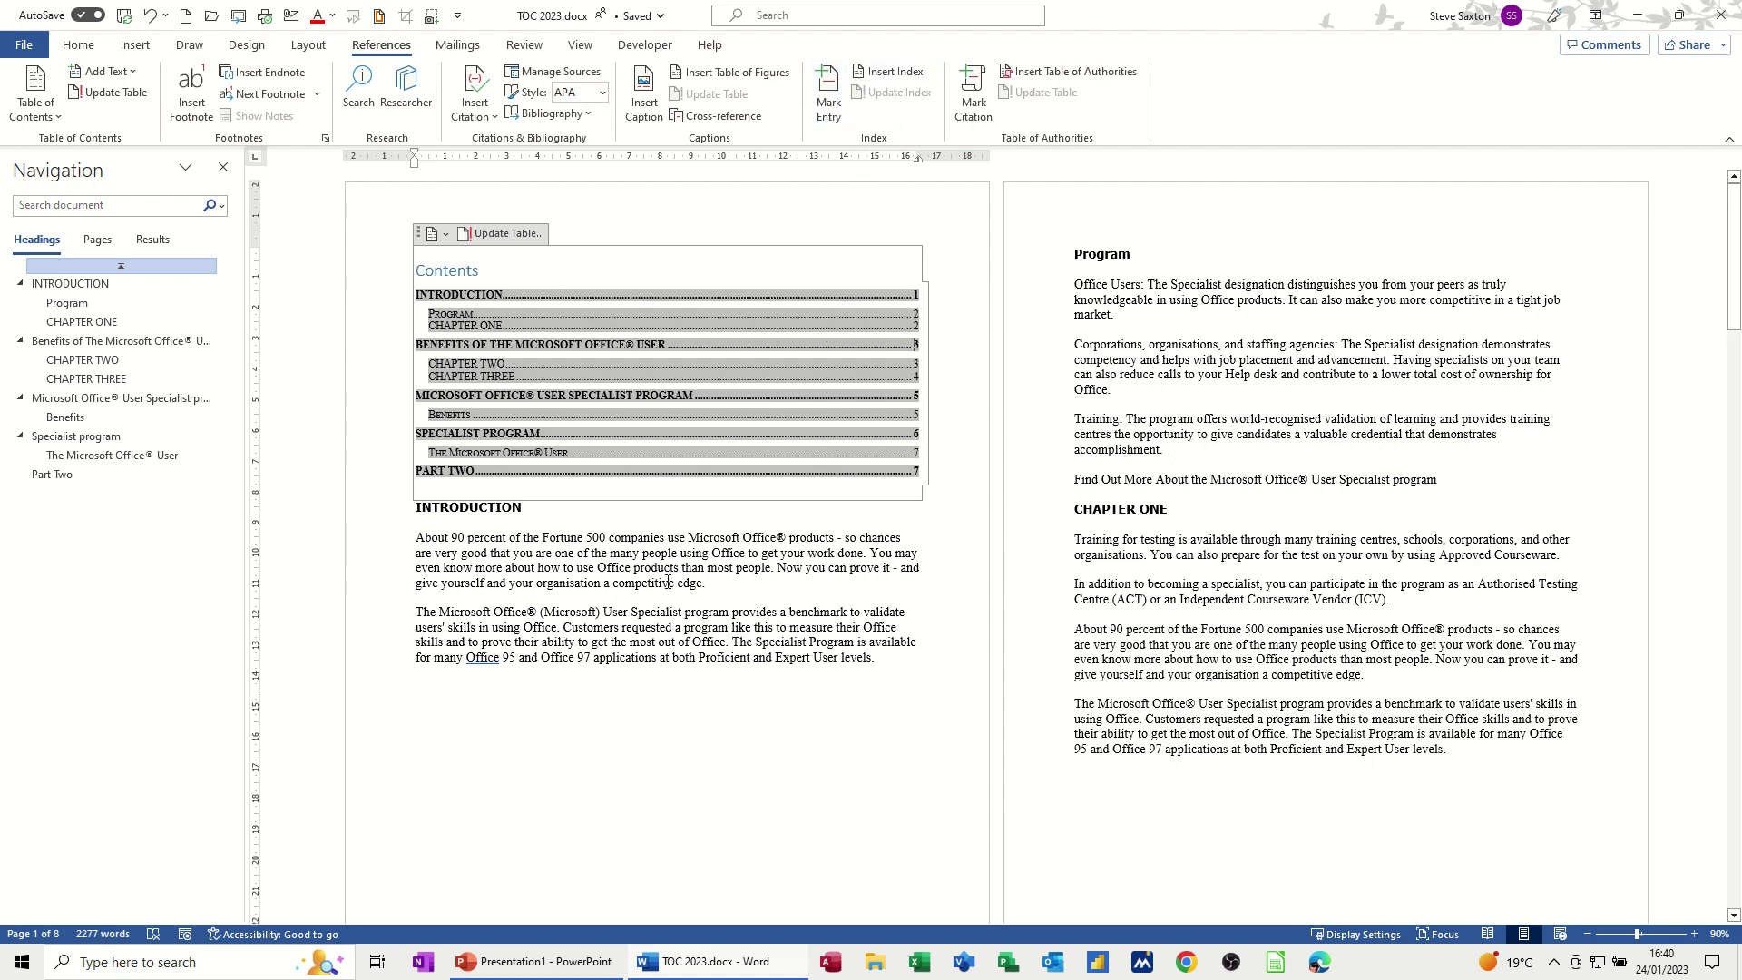
pyautogui.click(420, 535)
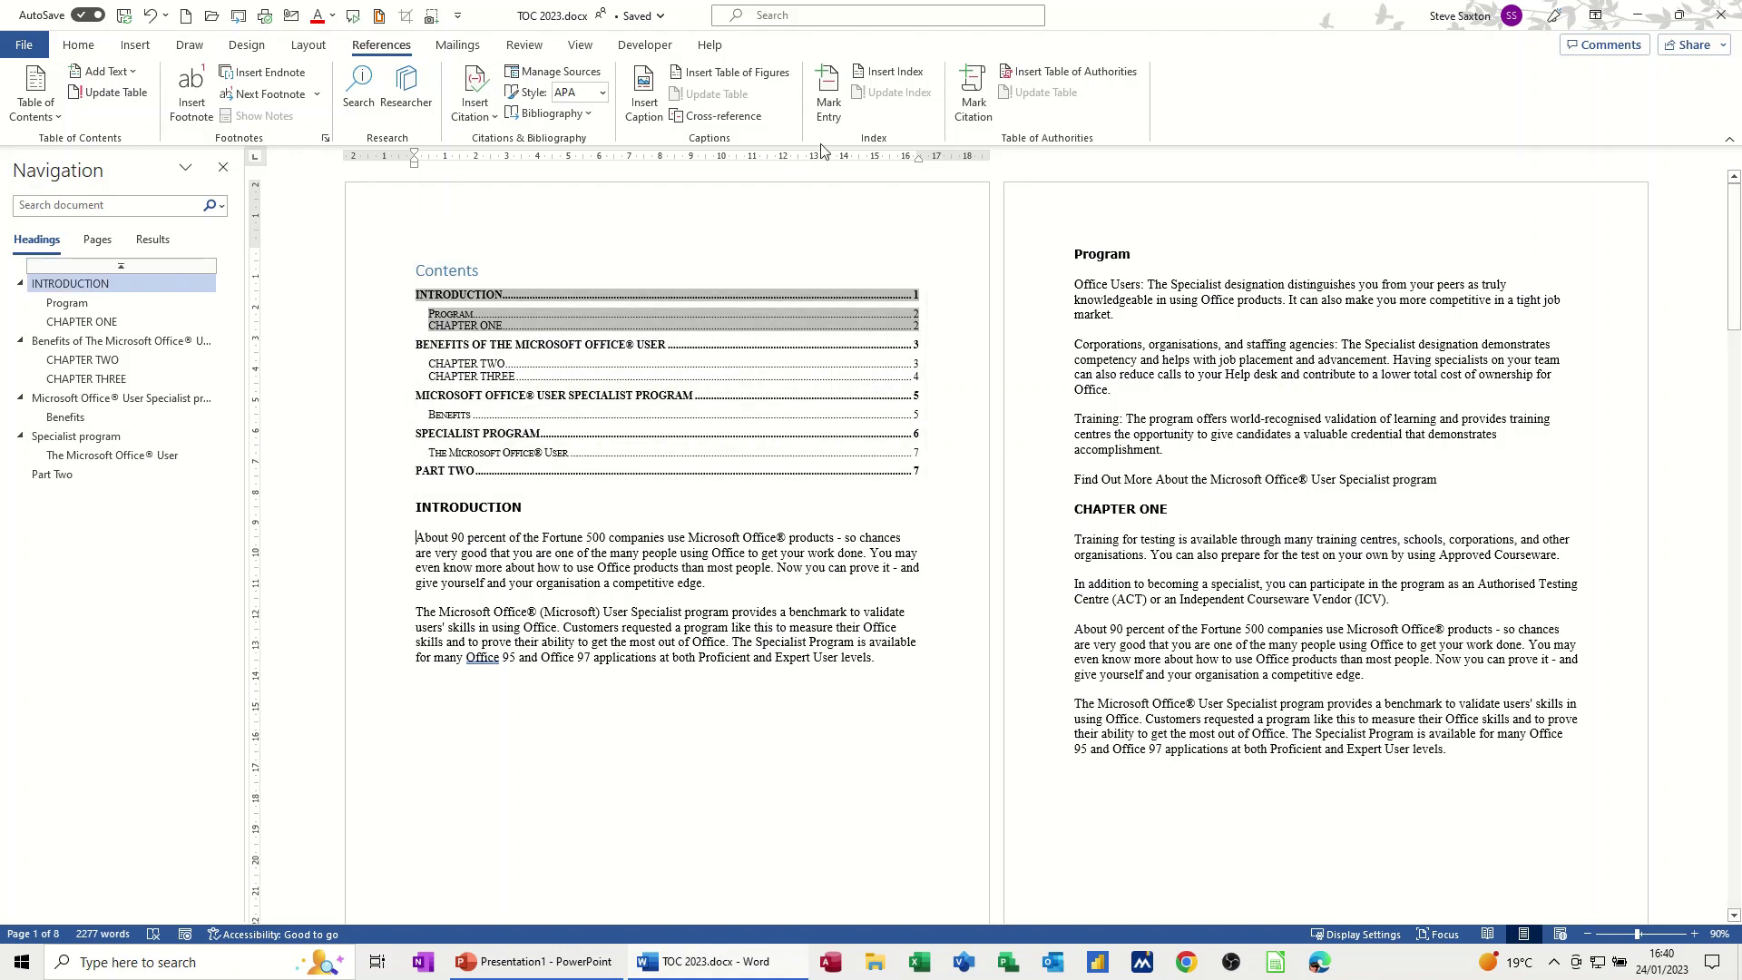
# Step: Mark index entries for Office and every occurrence of Specialist and Office
pyautogui.click(827, 88)
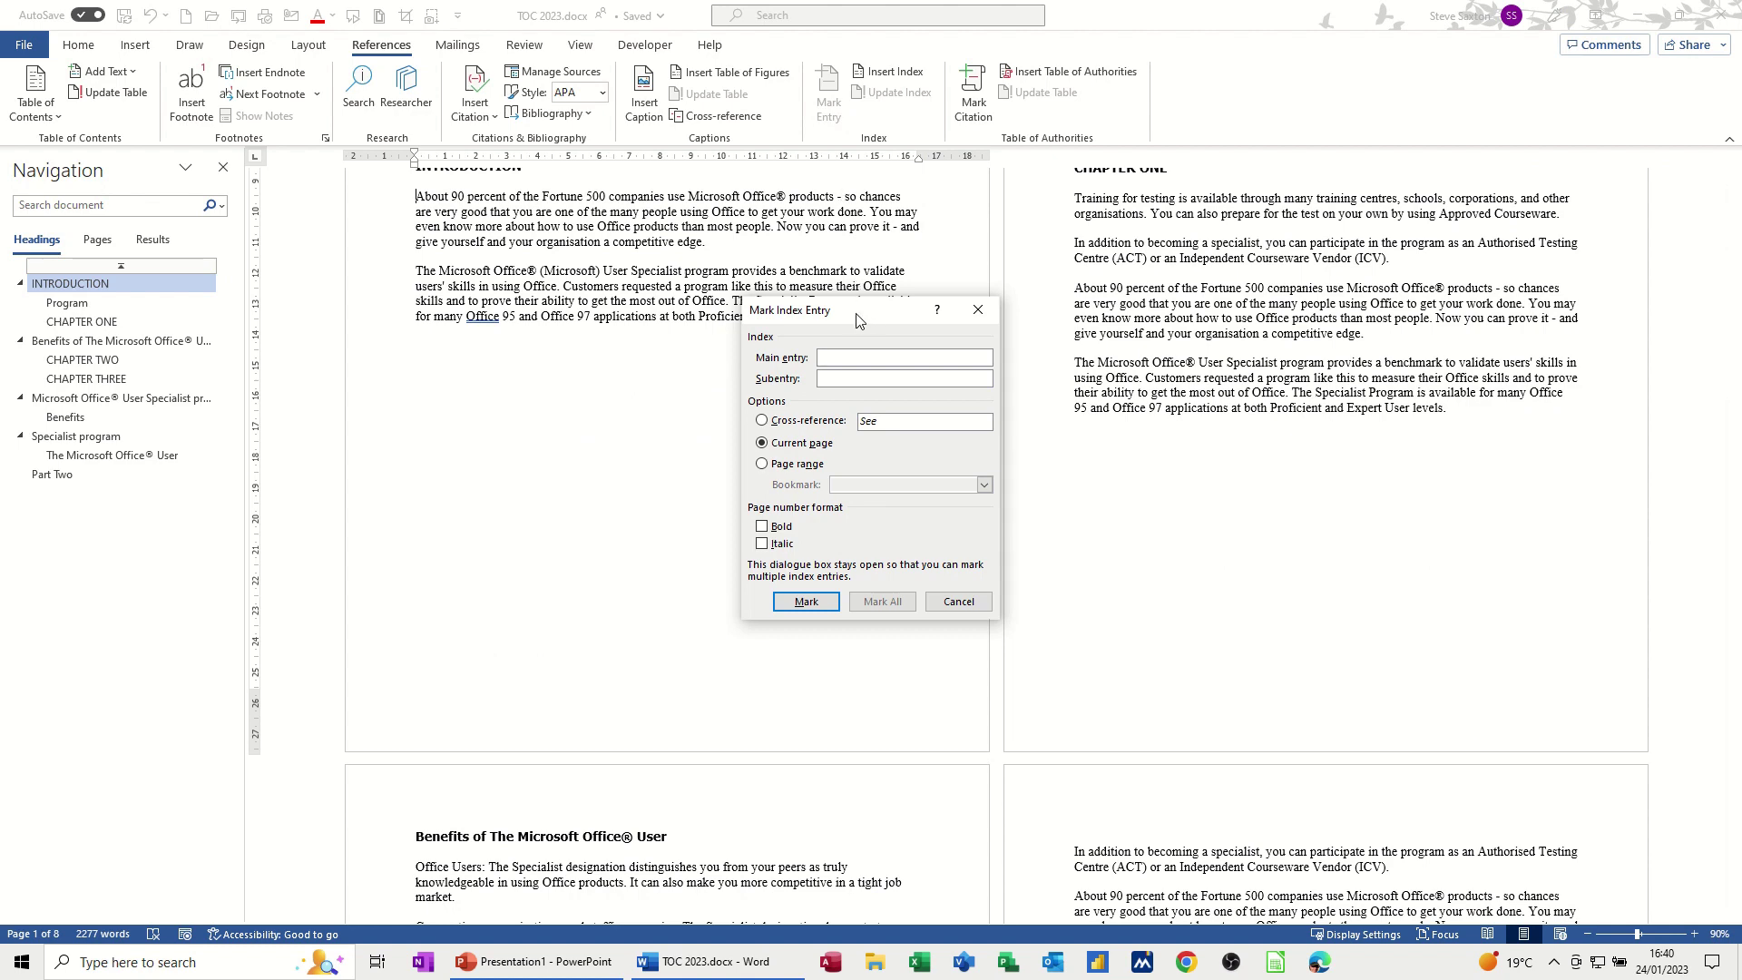
pyautogui.moveTo(857, 319); pyautogui.dragTo(672, 352)
pyautogui.click(602, 229)
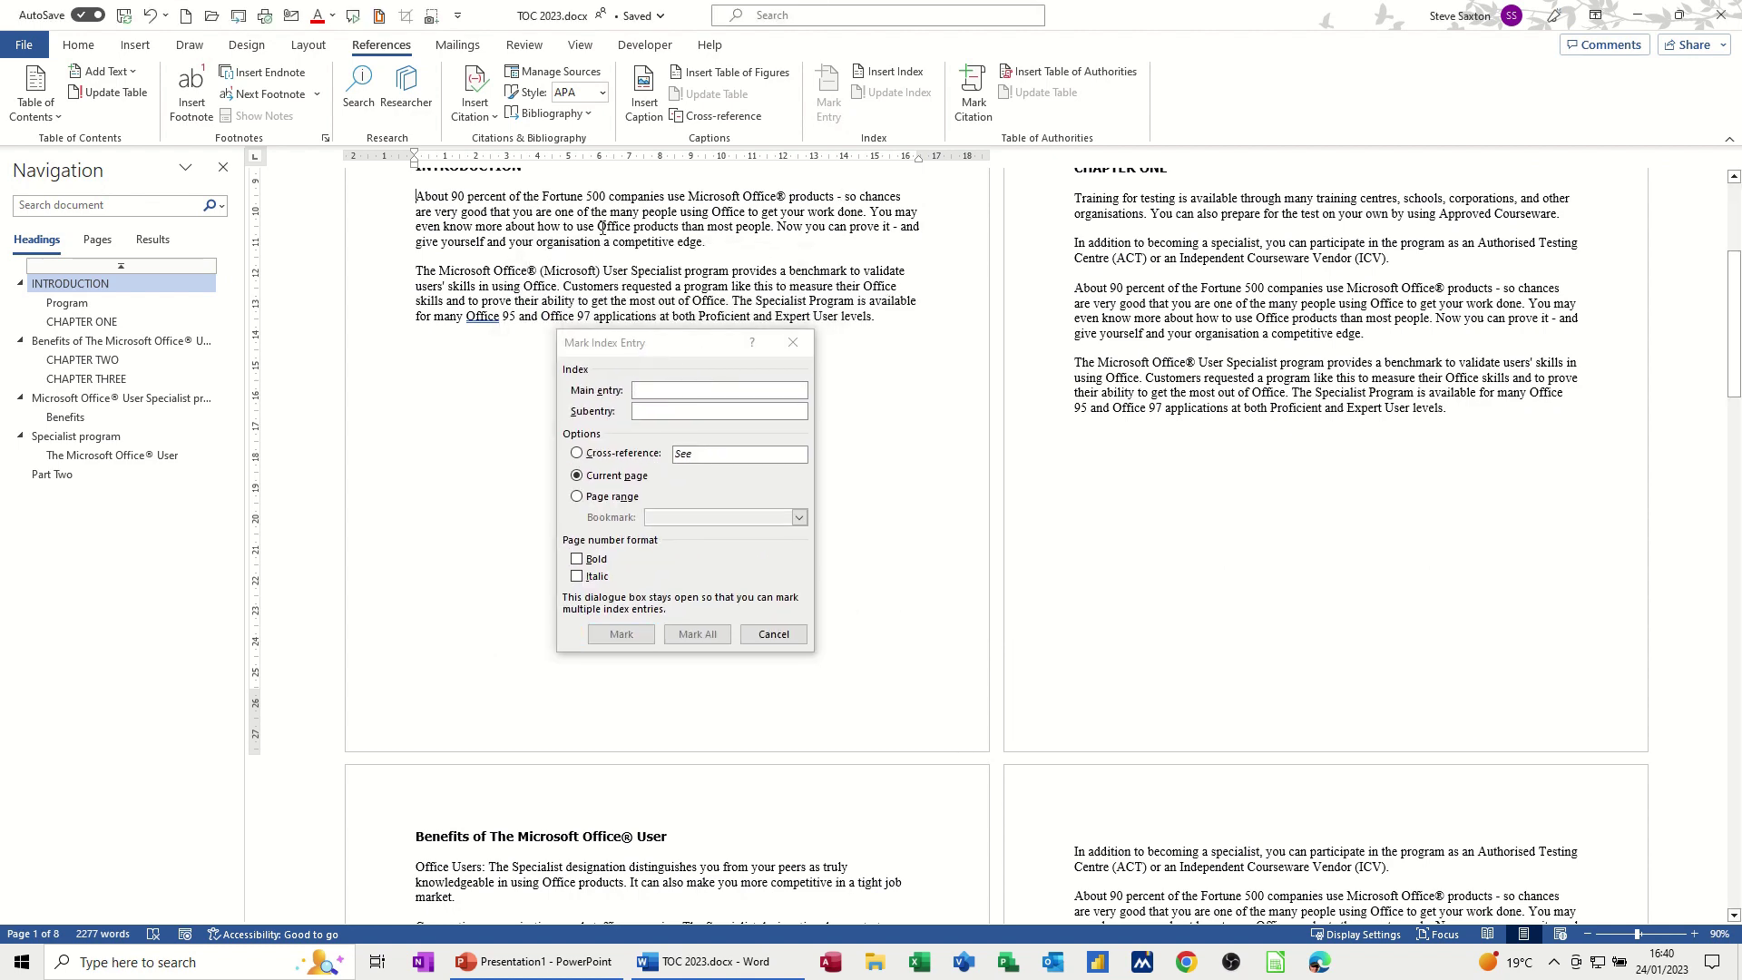
pyautogui.doubleClick(608, 226)
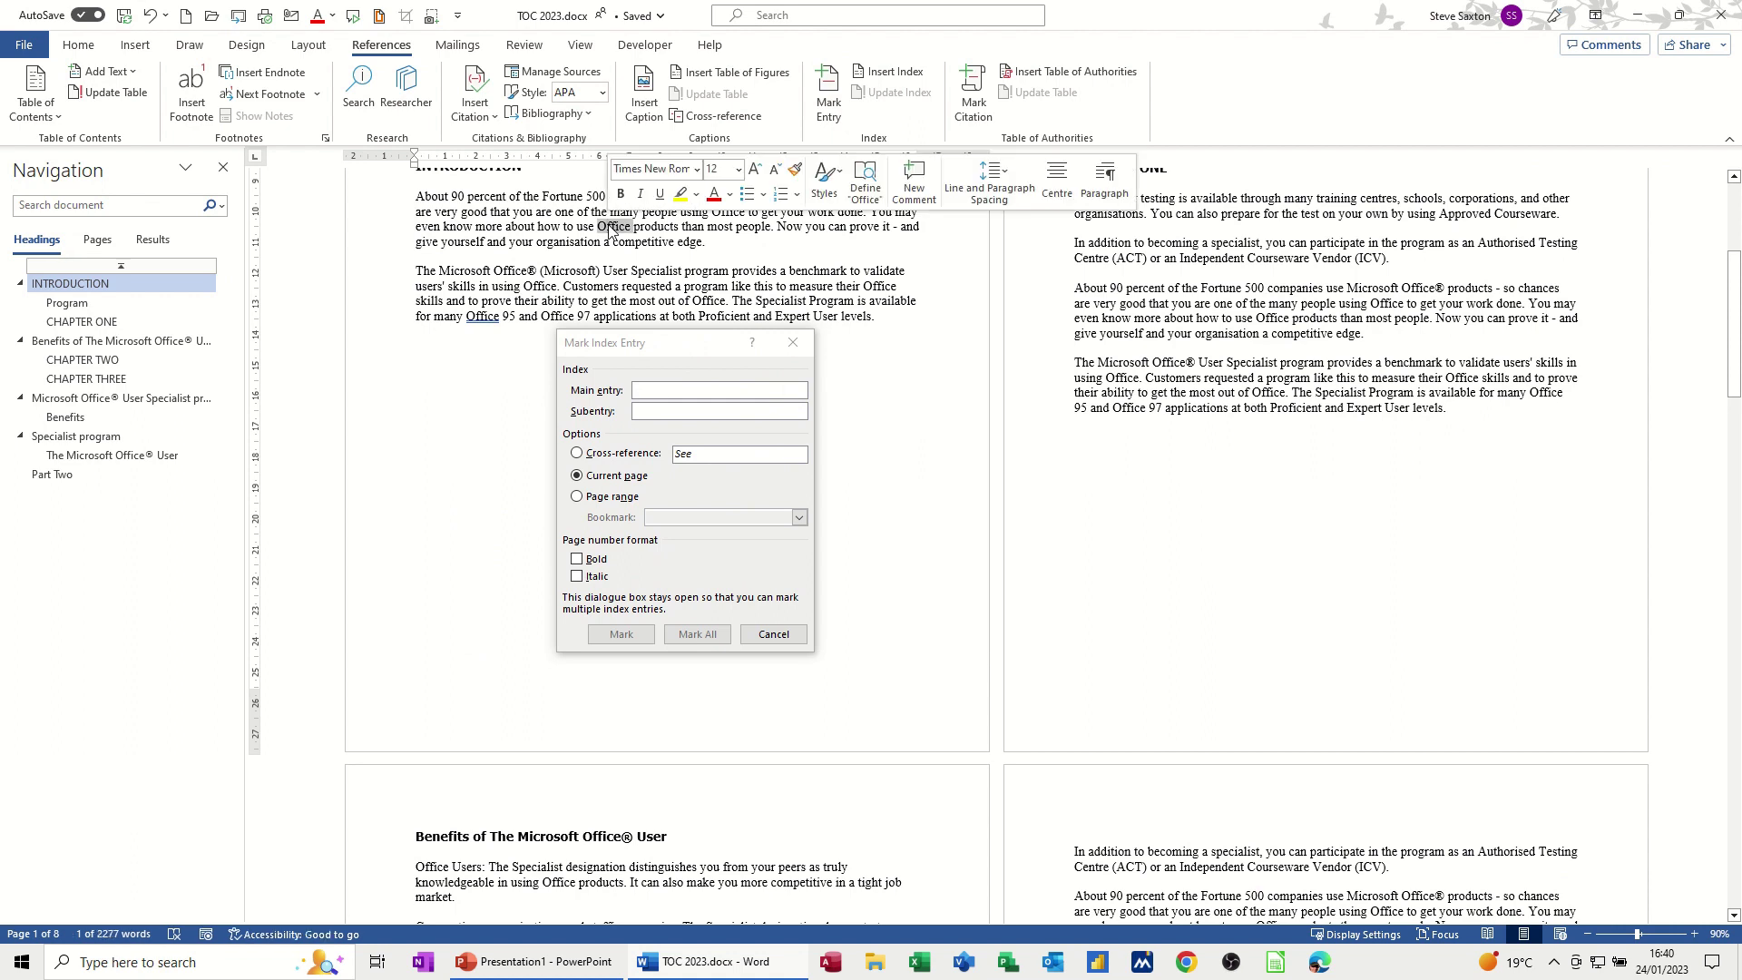
pyautogui.click(641, 368)
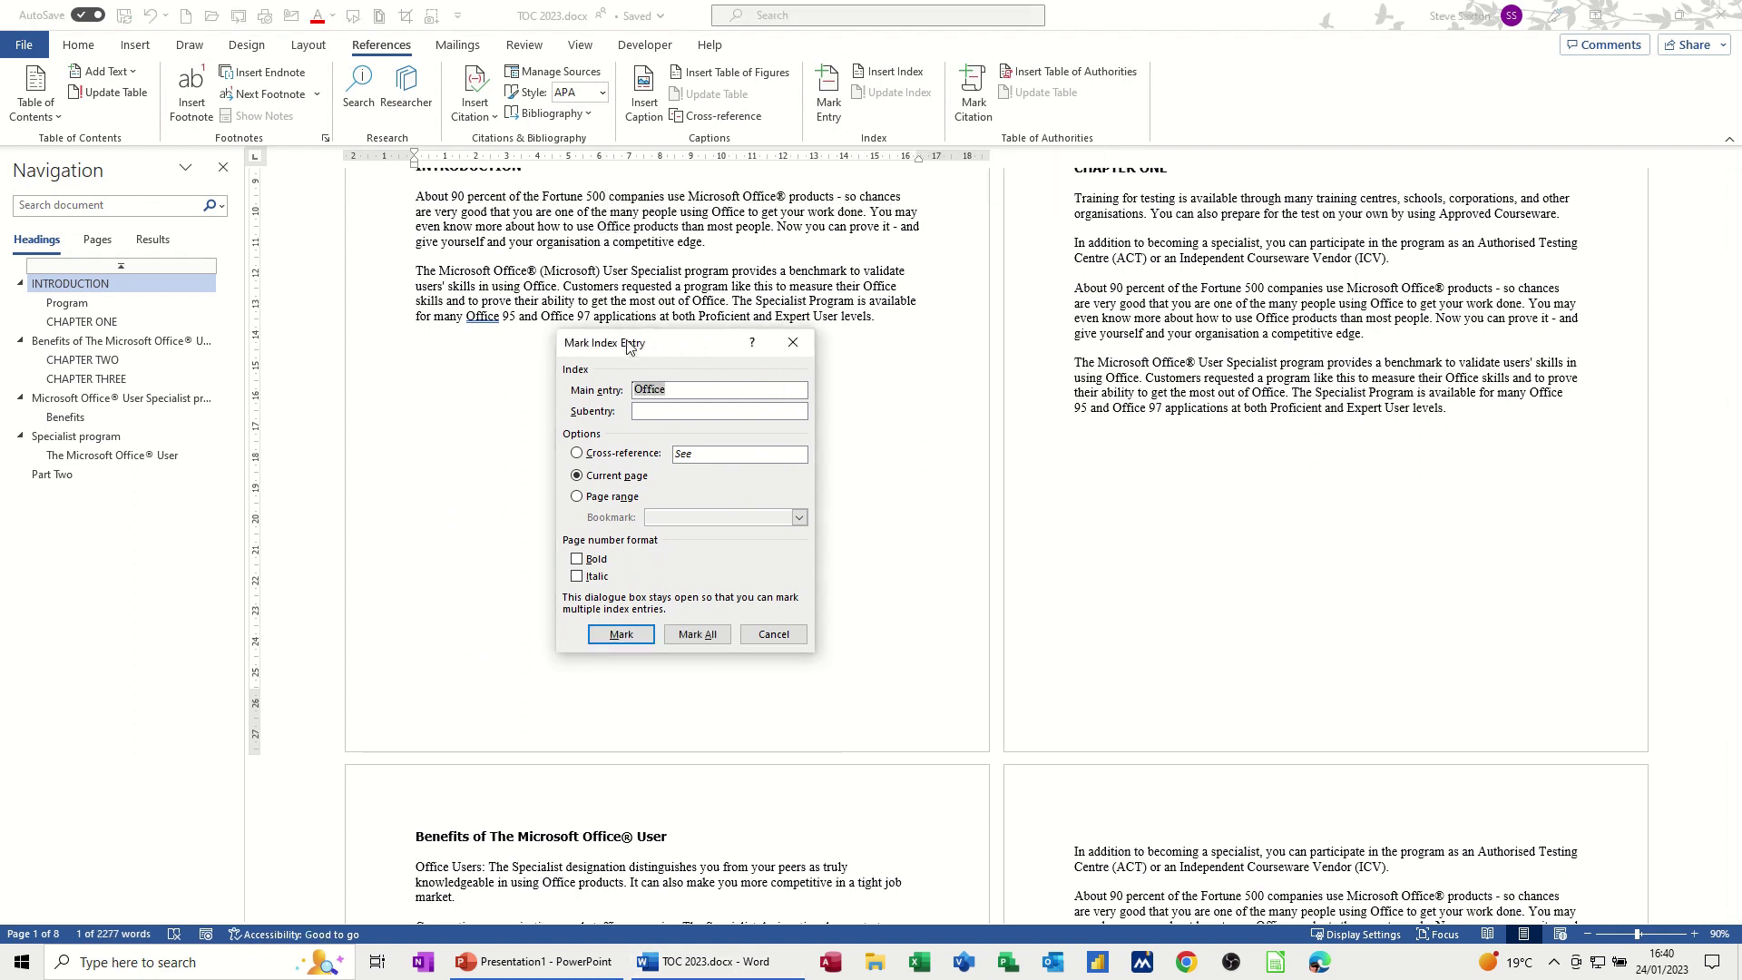
pyautogui.click(620, 634)
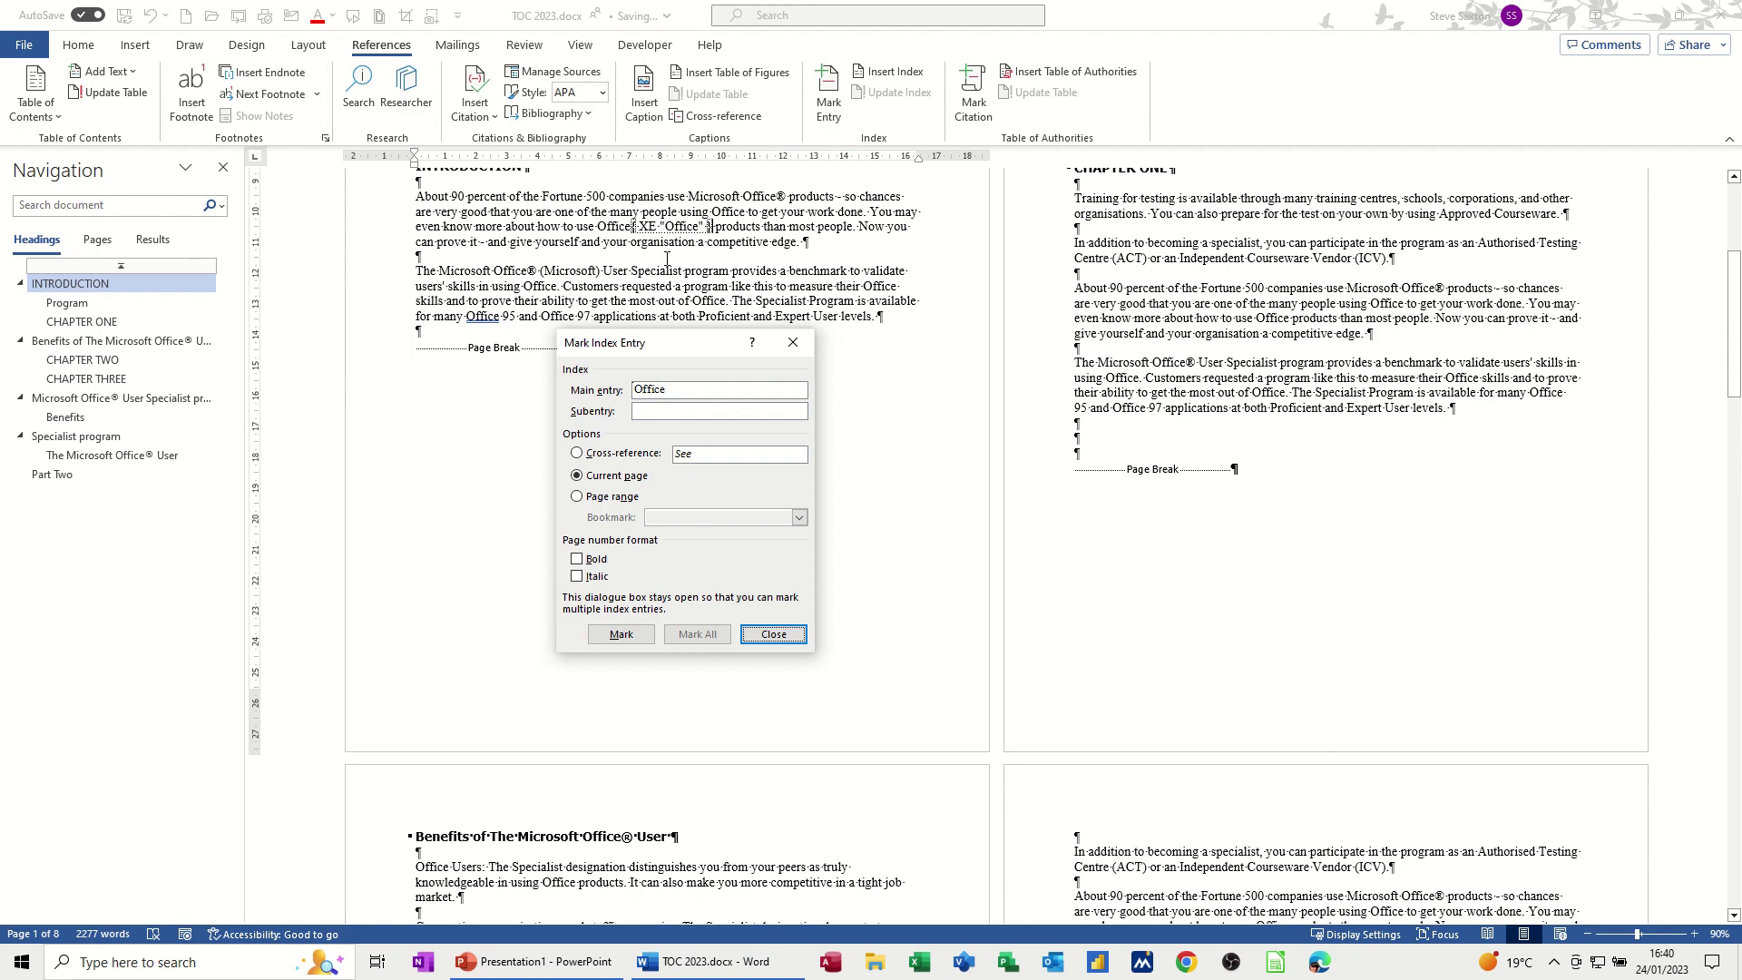
pyautogui.doubleClick(638, 272)
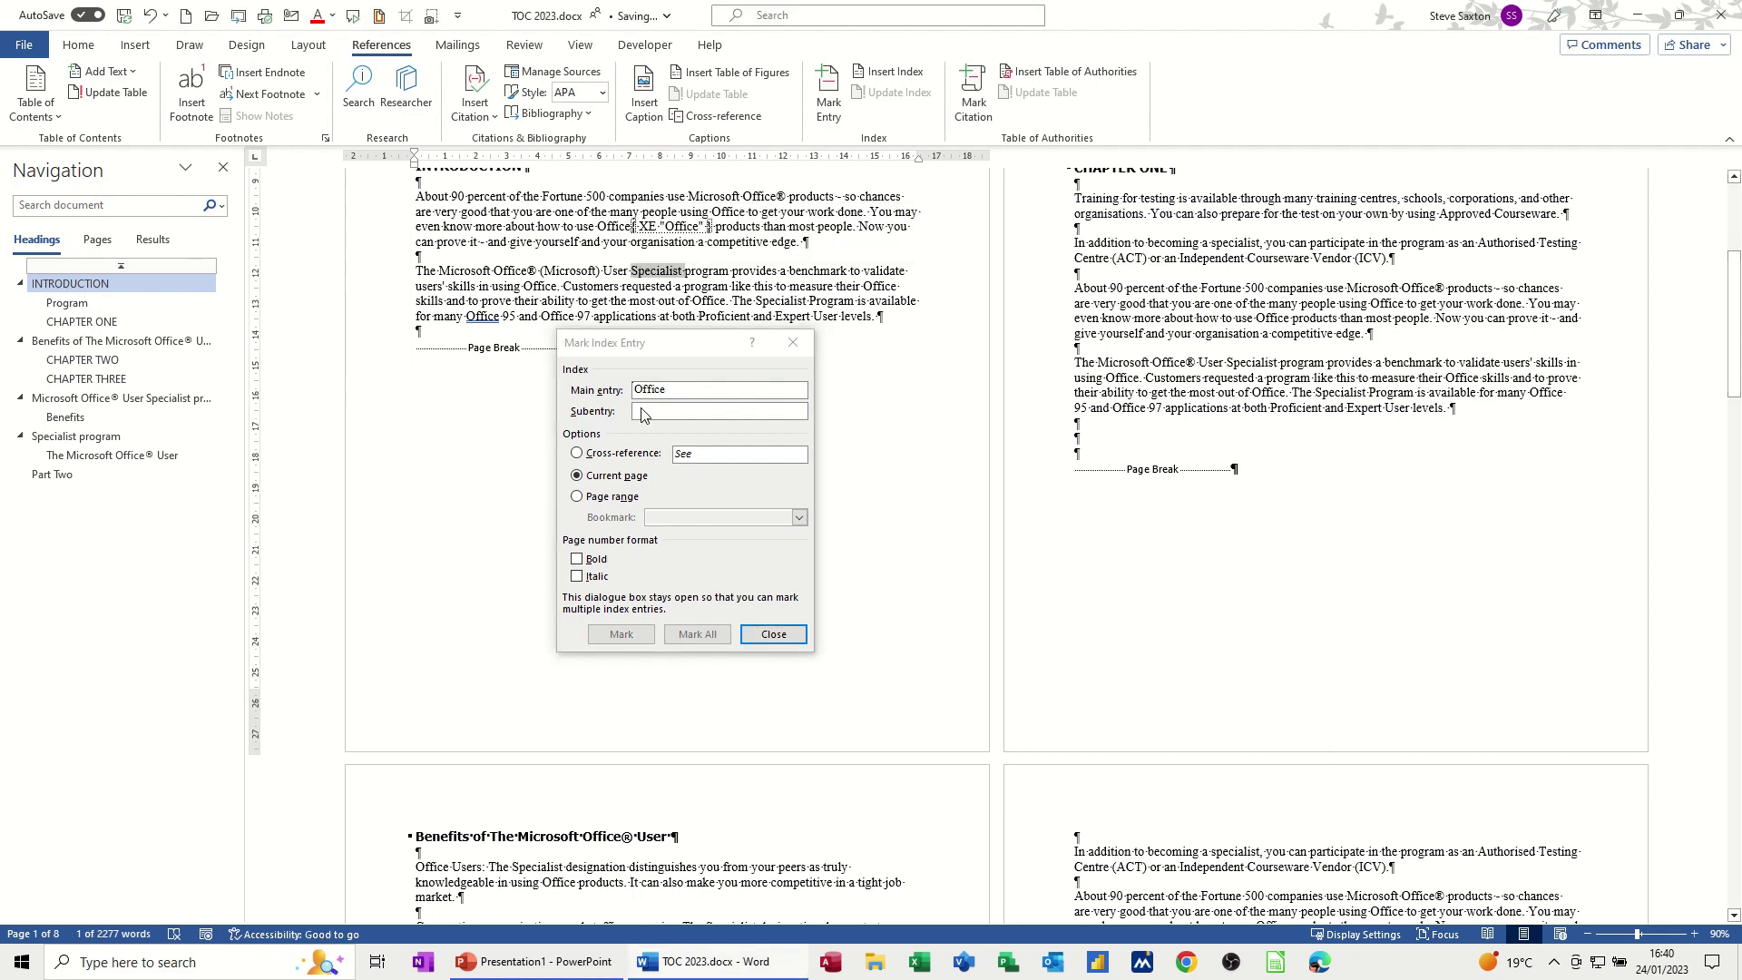
pyautogui.click(677, 640)
pyautogui.click(697, 634)
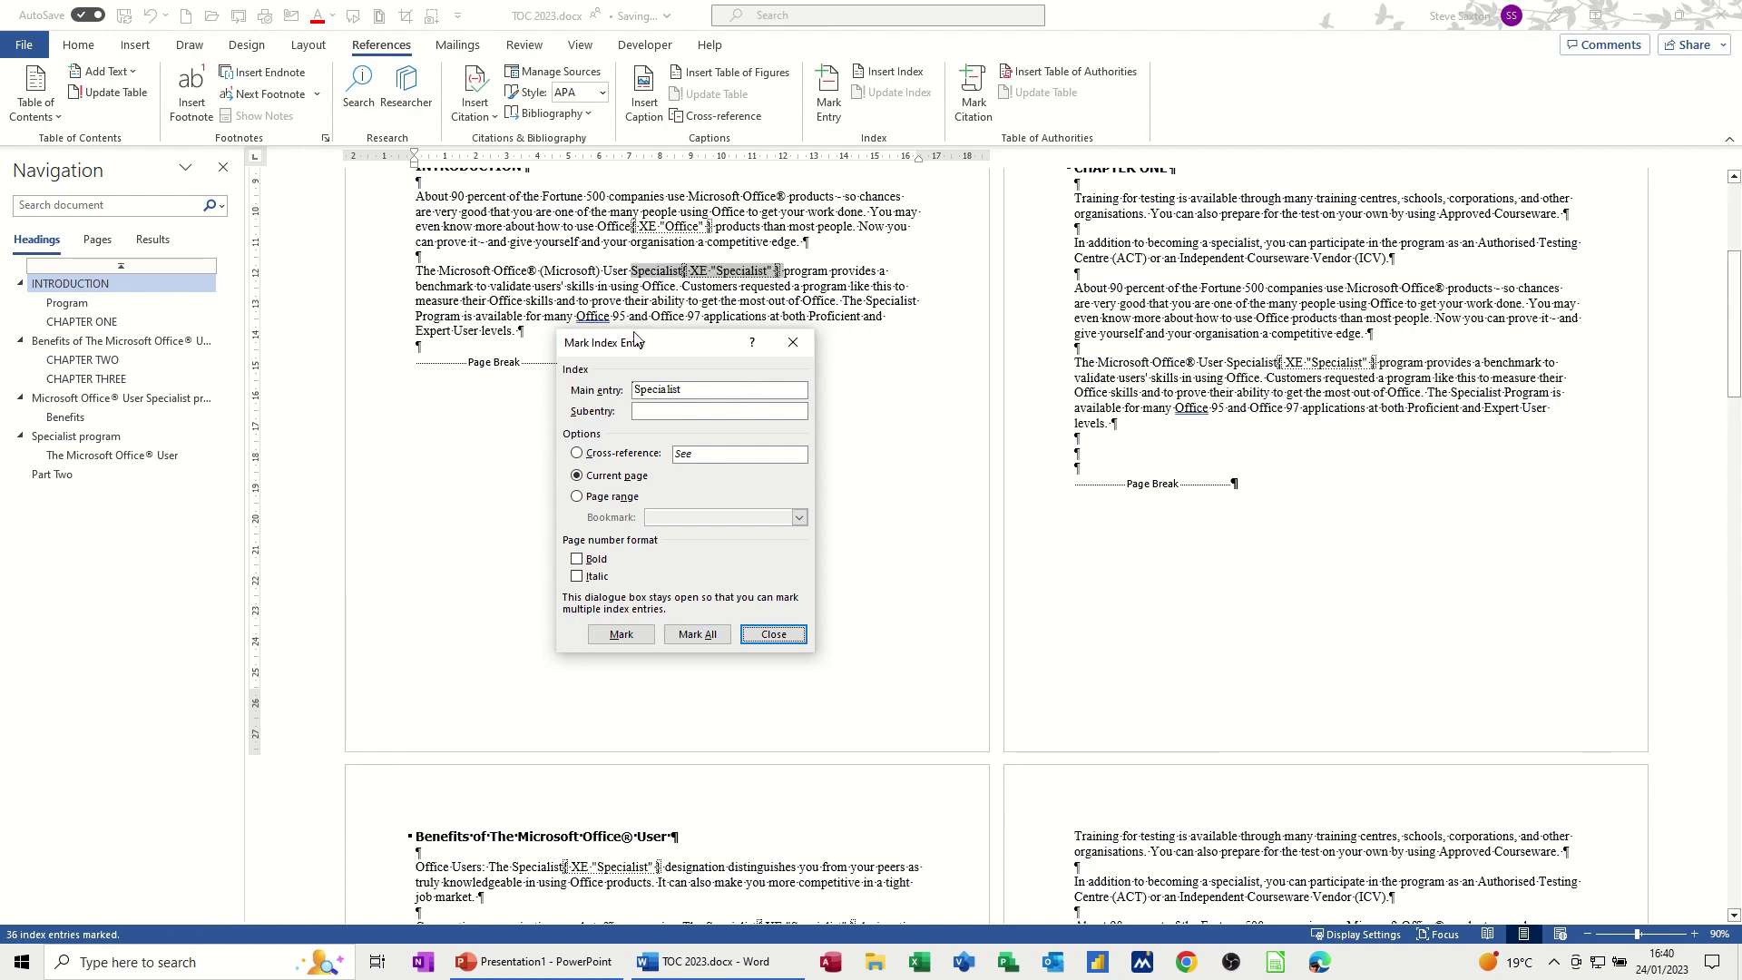
pyautogui.doubleClick(598, 317)
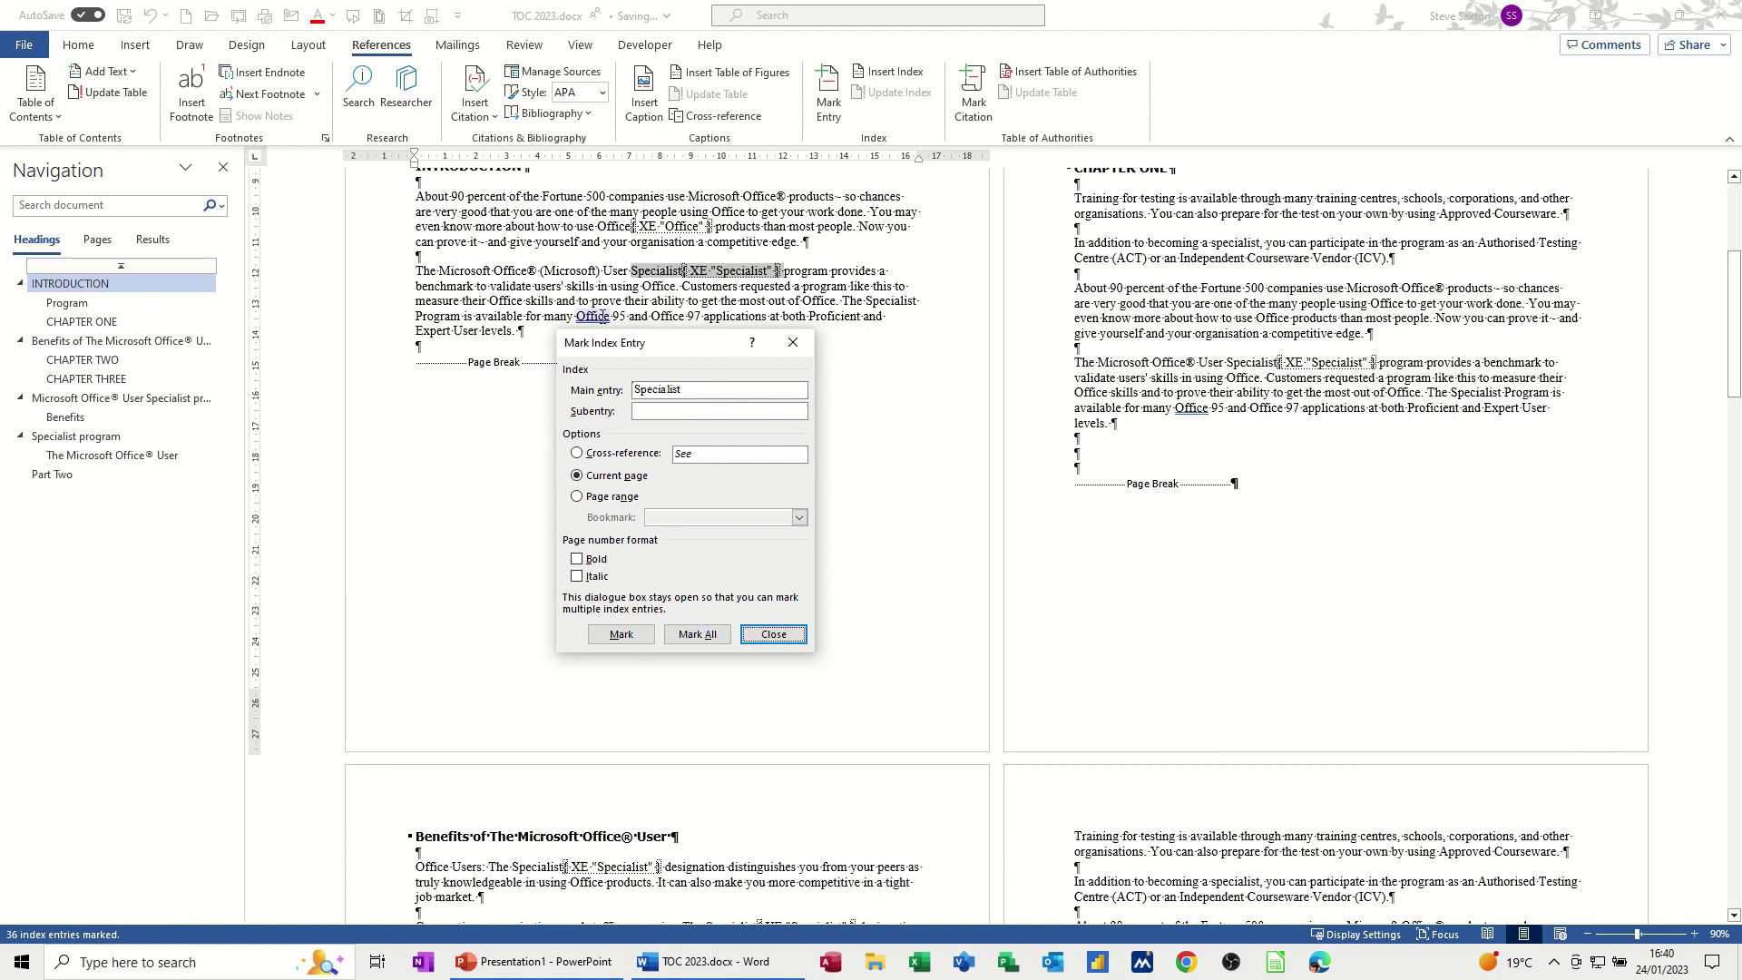
pyautogui.click(697, 634)
pyautogui.click(697, 634)
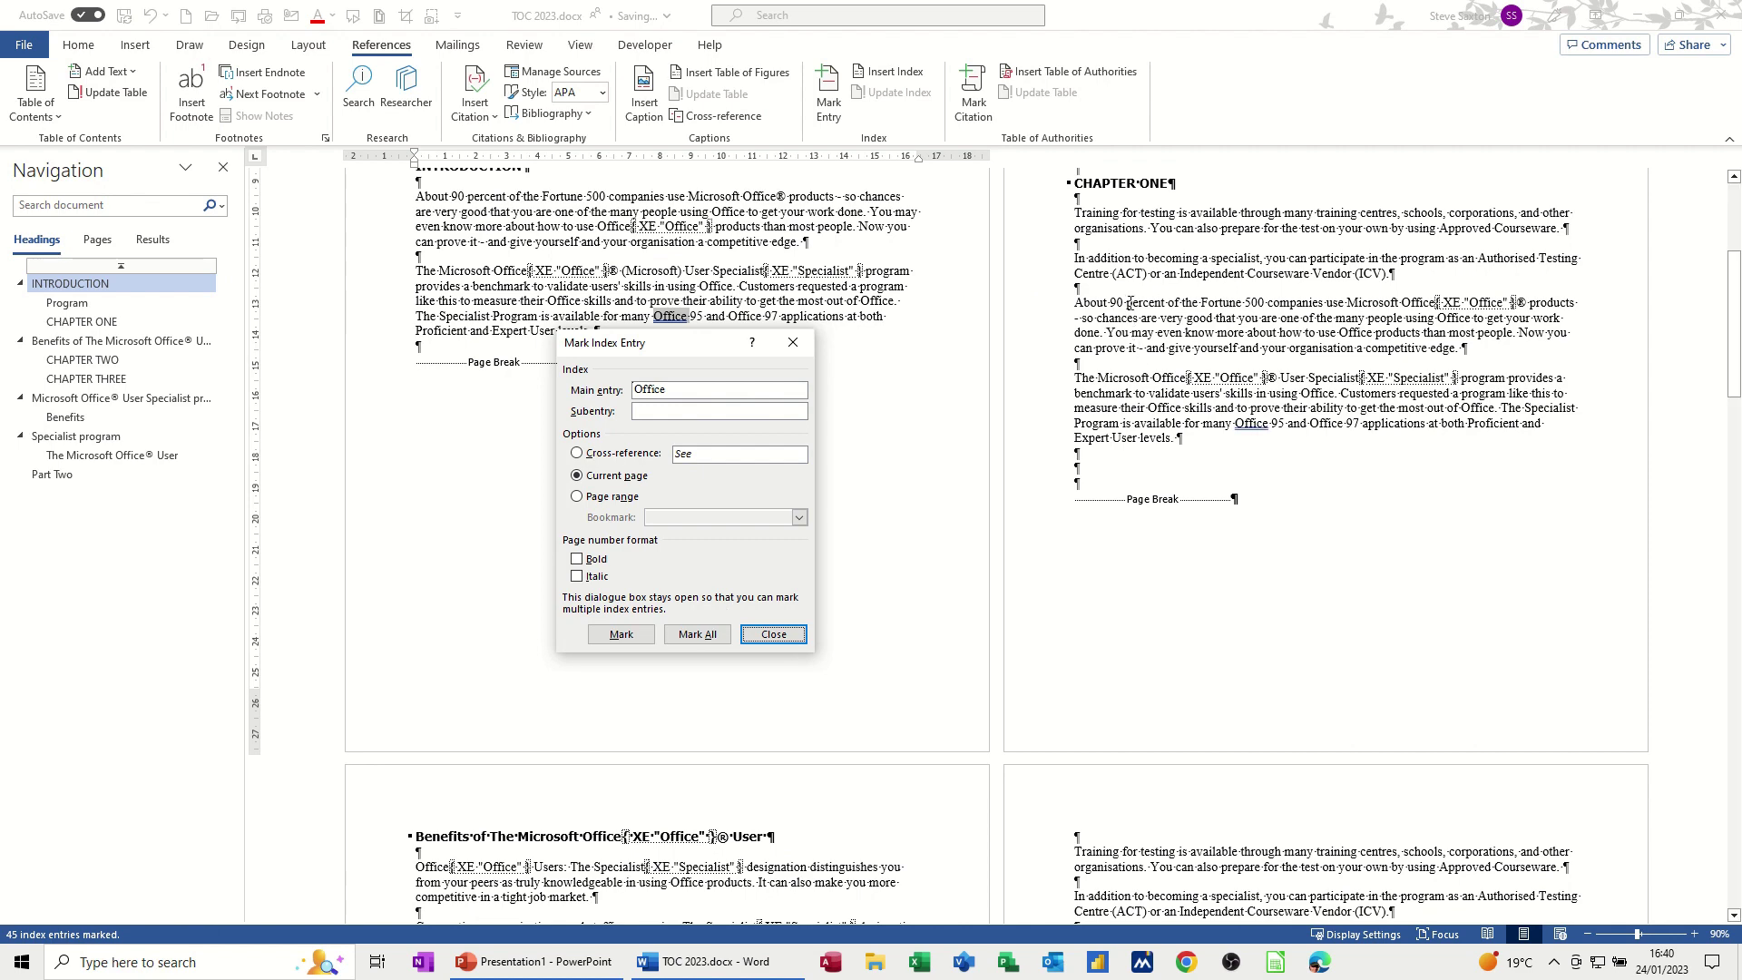
# Step: Mark Fortune, Courseware and Centre as index entries
pyautogui.doubleClick(1222, 302)
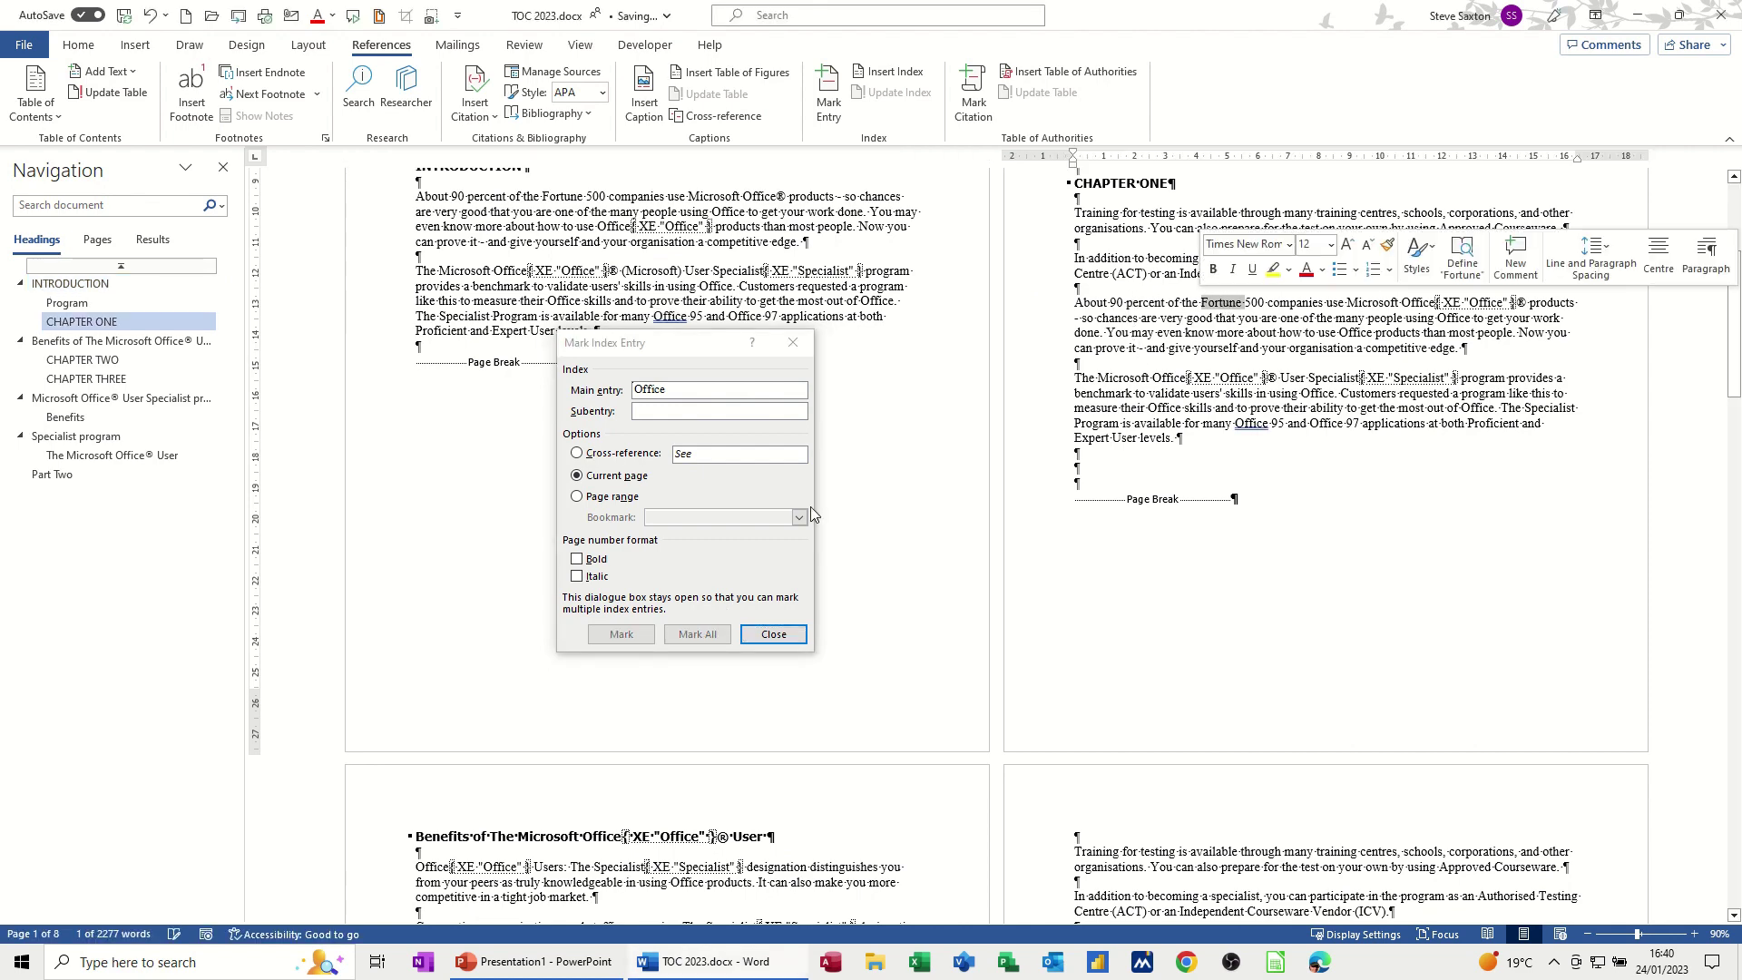
pyautogui.click(635, 635)
pyautogui.scroll(-8, 625, 778)
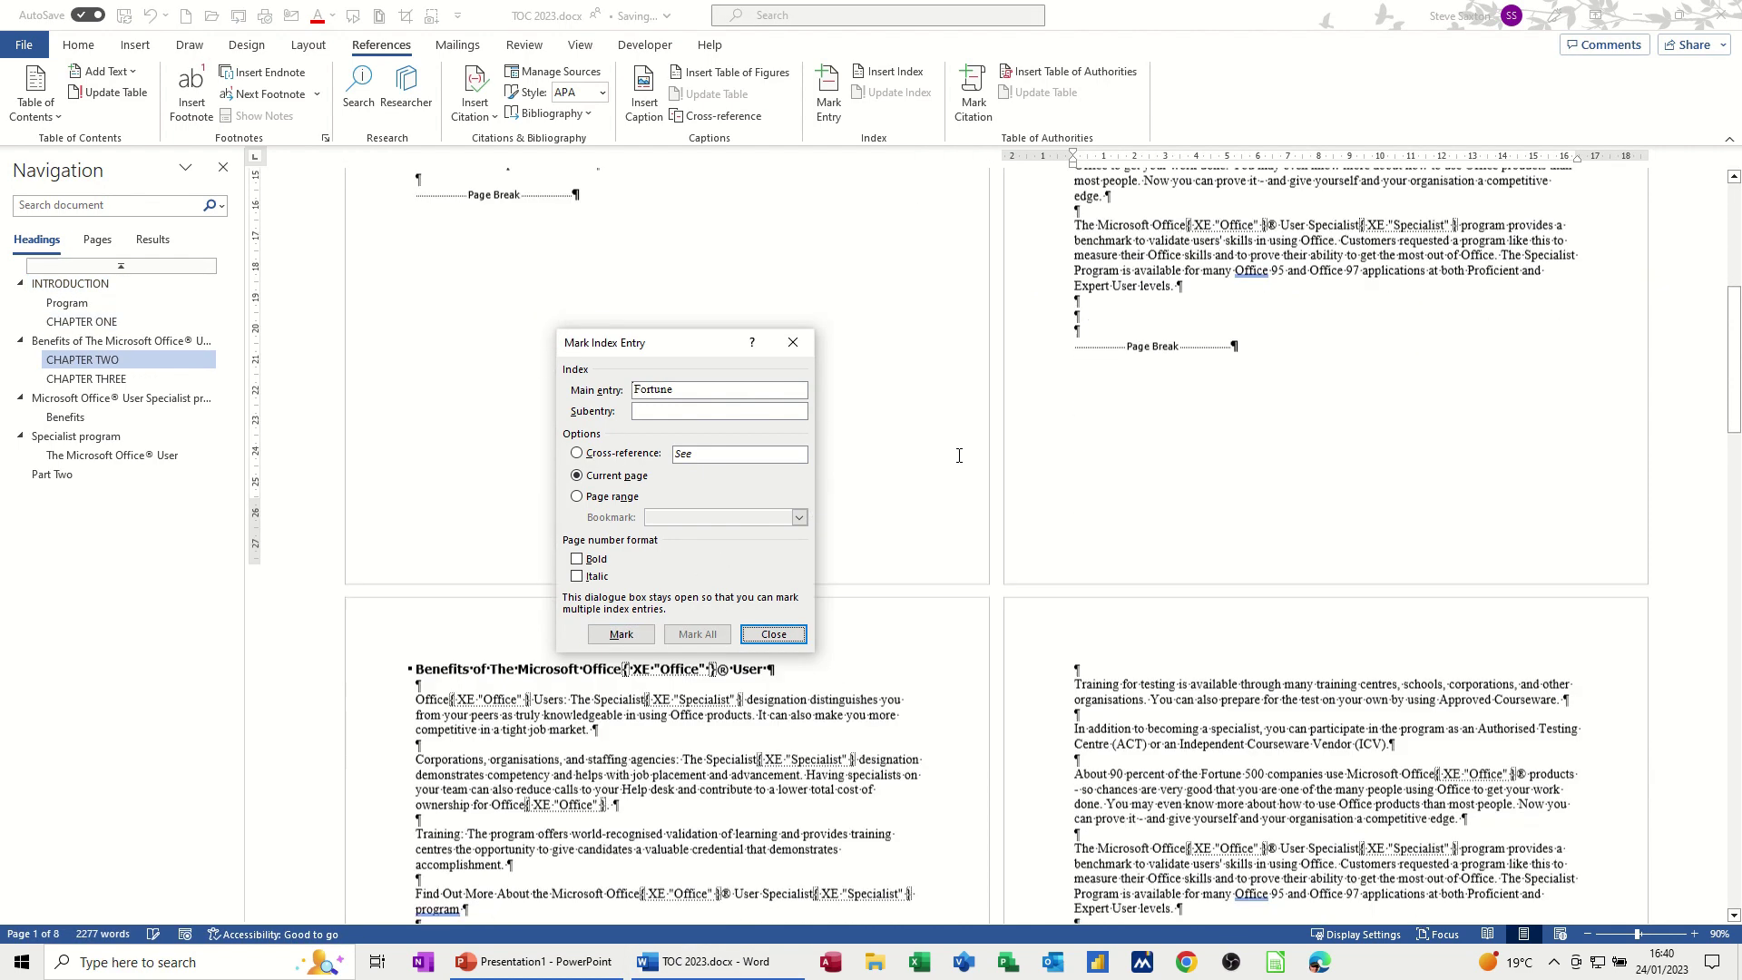
pyautogui.doubleClick(613, 747)
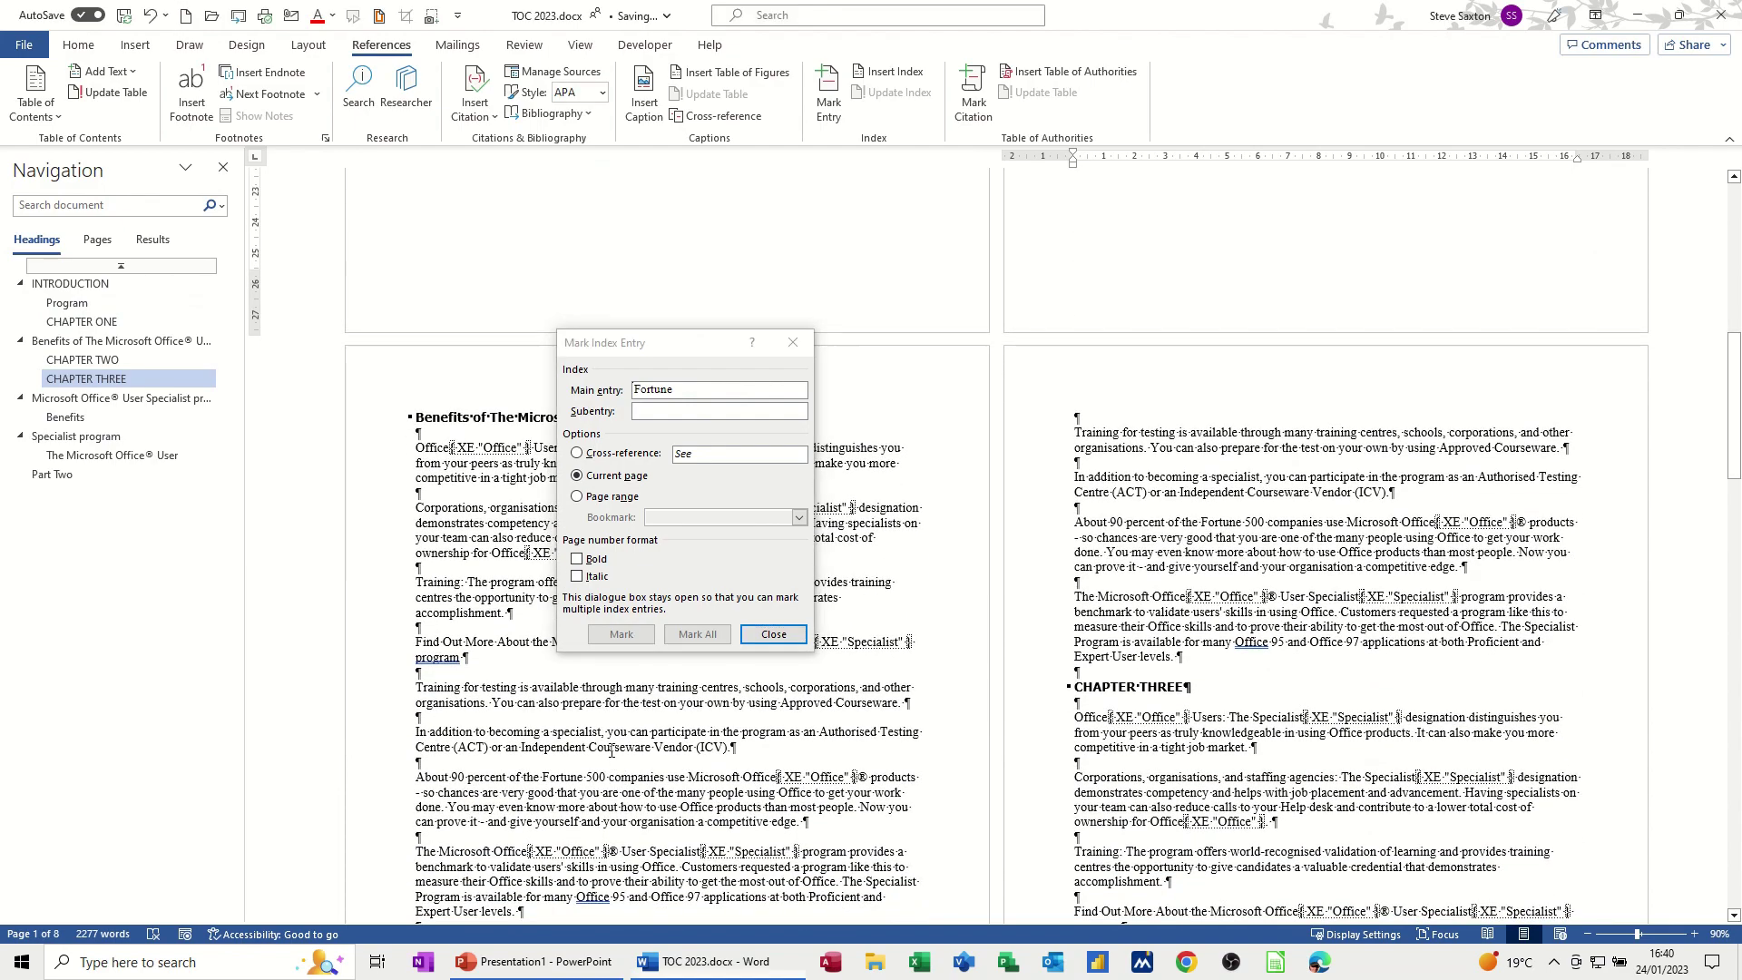
pyautogui.click(635, 635)
pyautogui.click(635, 635)
pyautogui.scroll(-10, 602, 719)
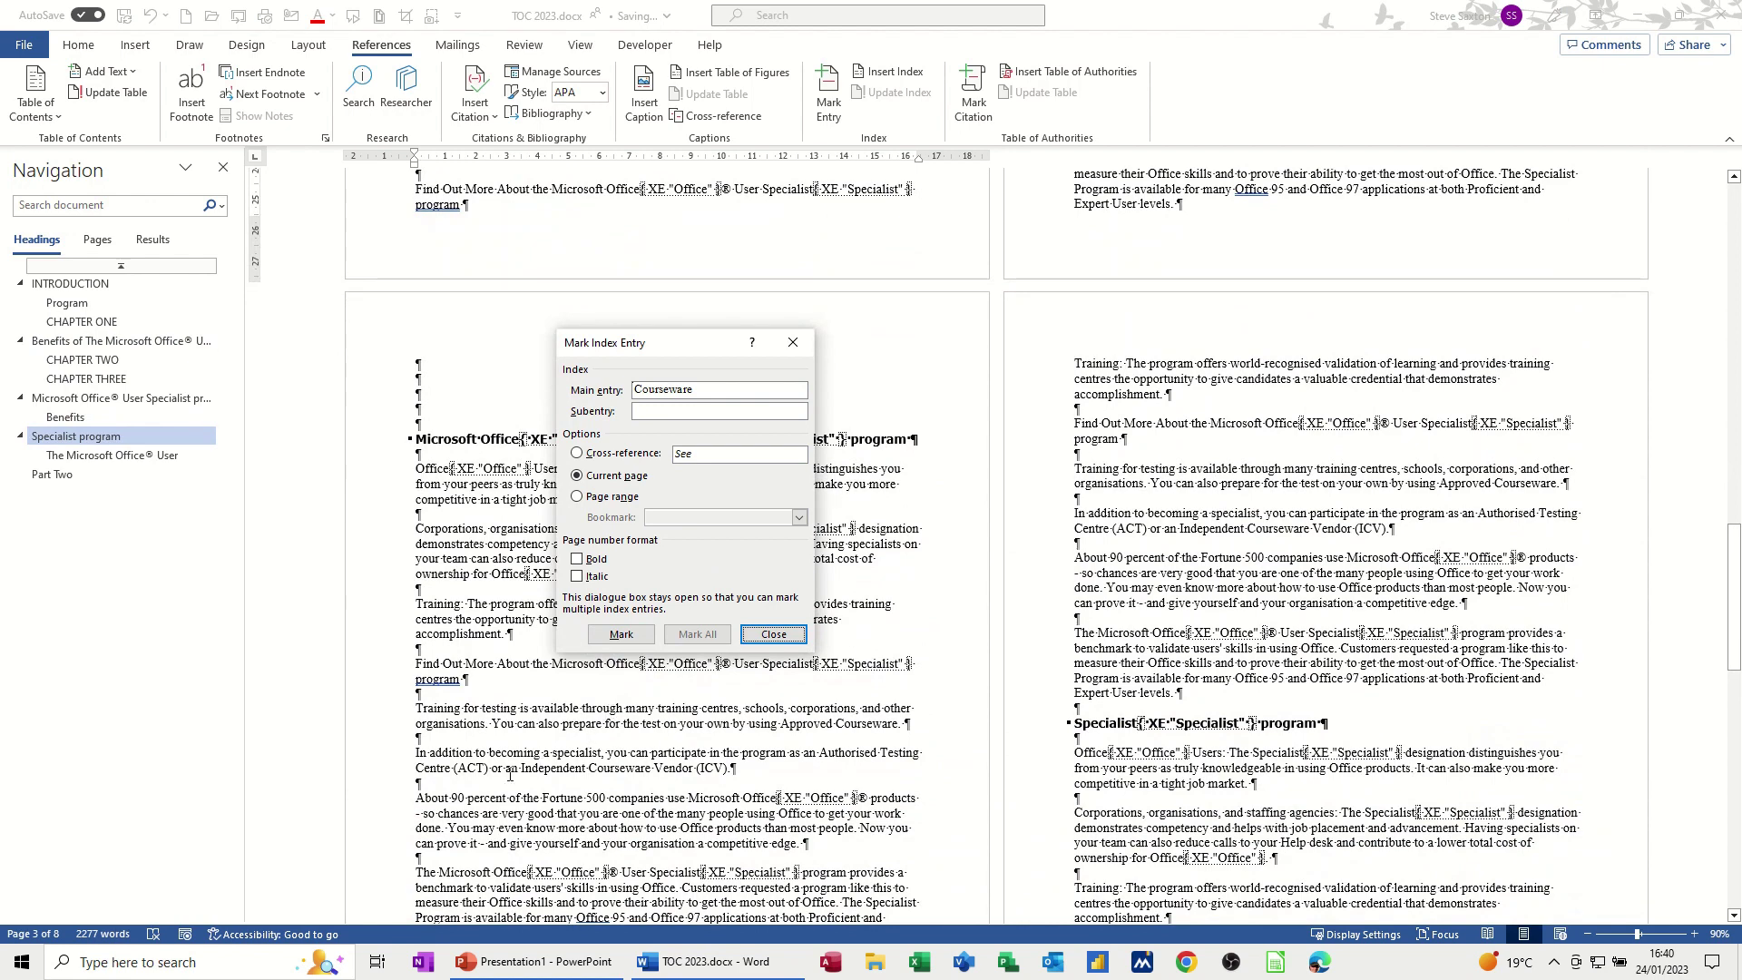
pyautogui.doubleClick(432, 768)
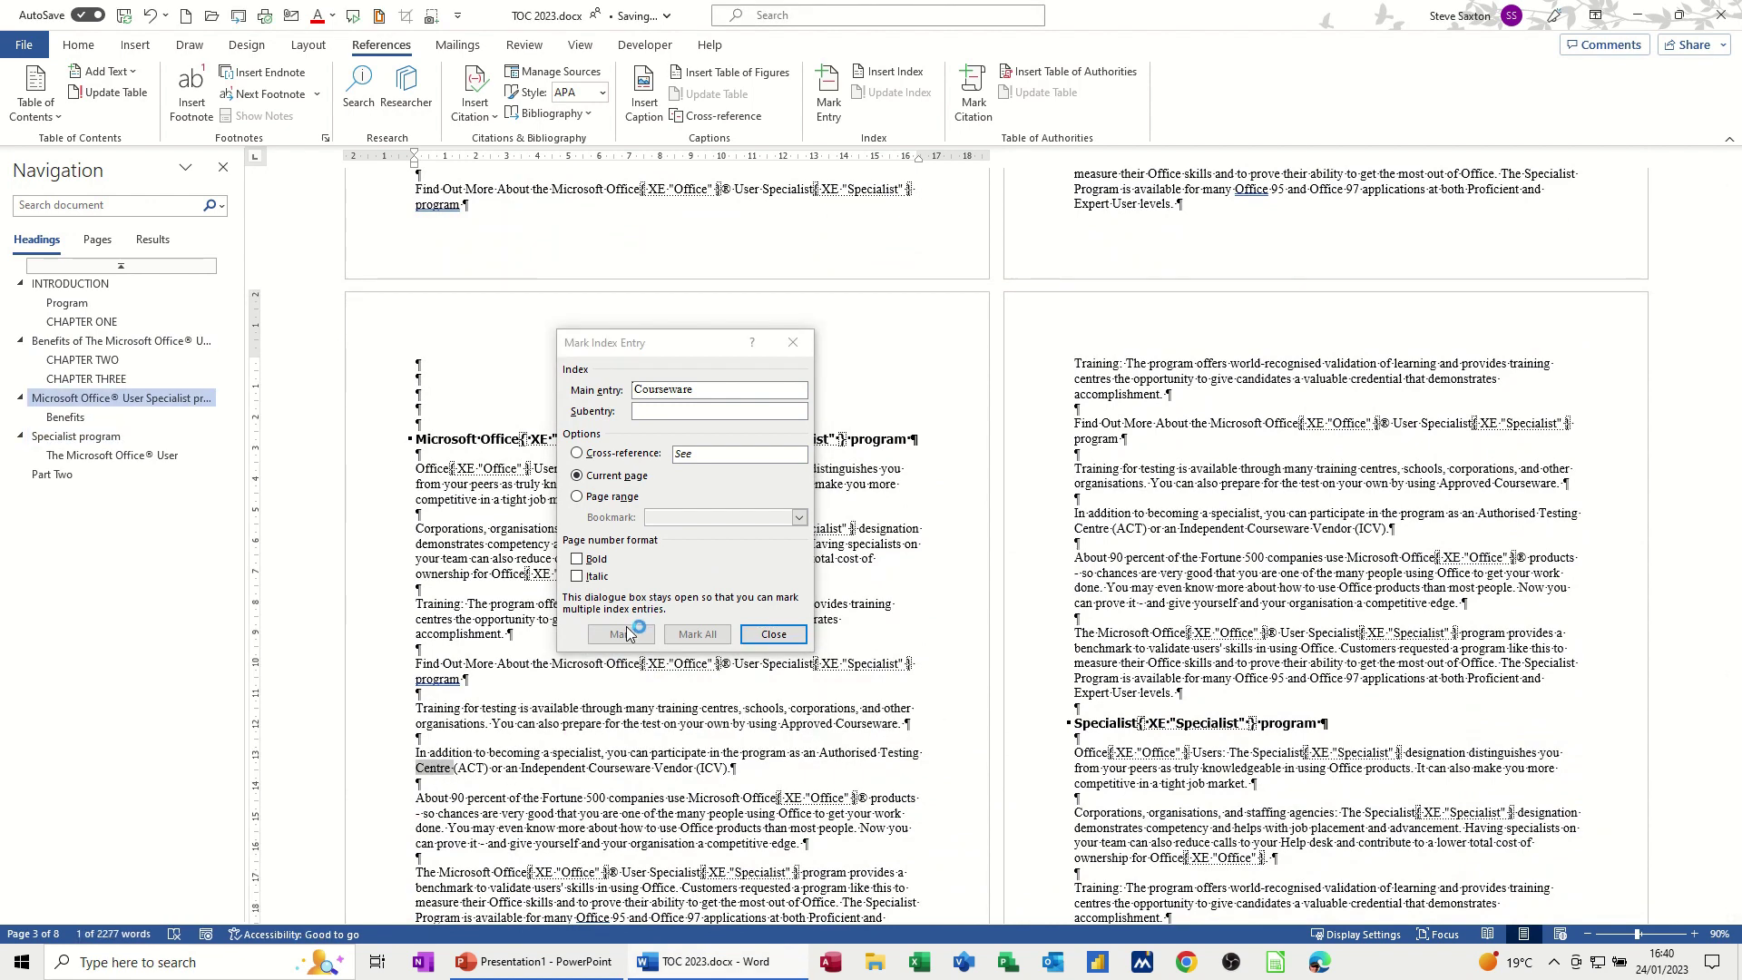
pyautogui.click(622, 635)
pyautogui.scroll(-9, 884, 694)
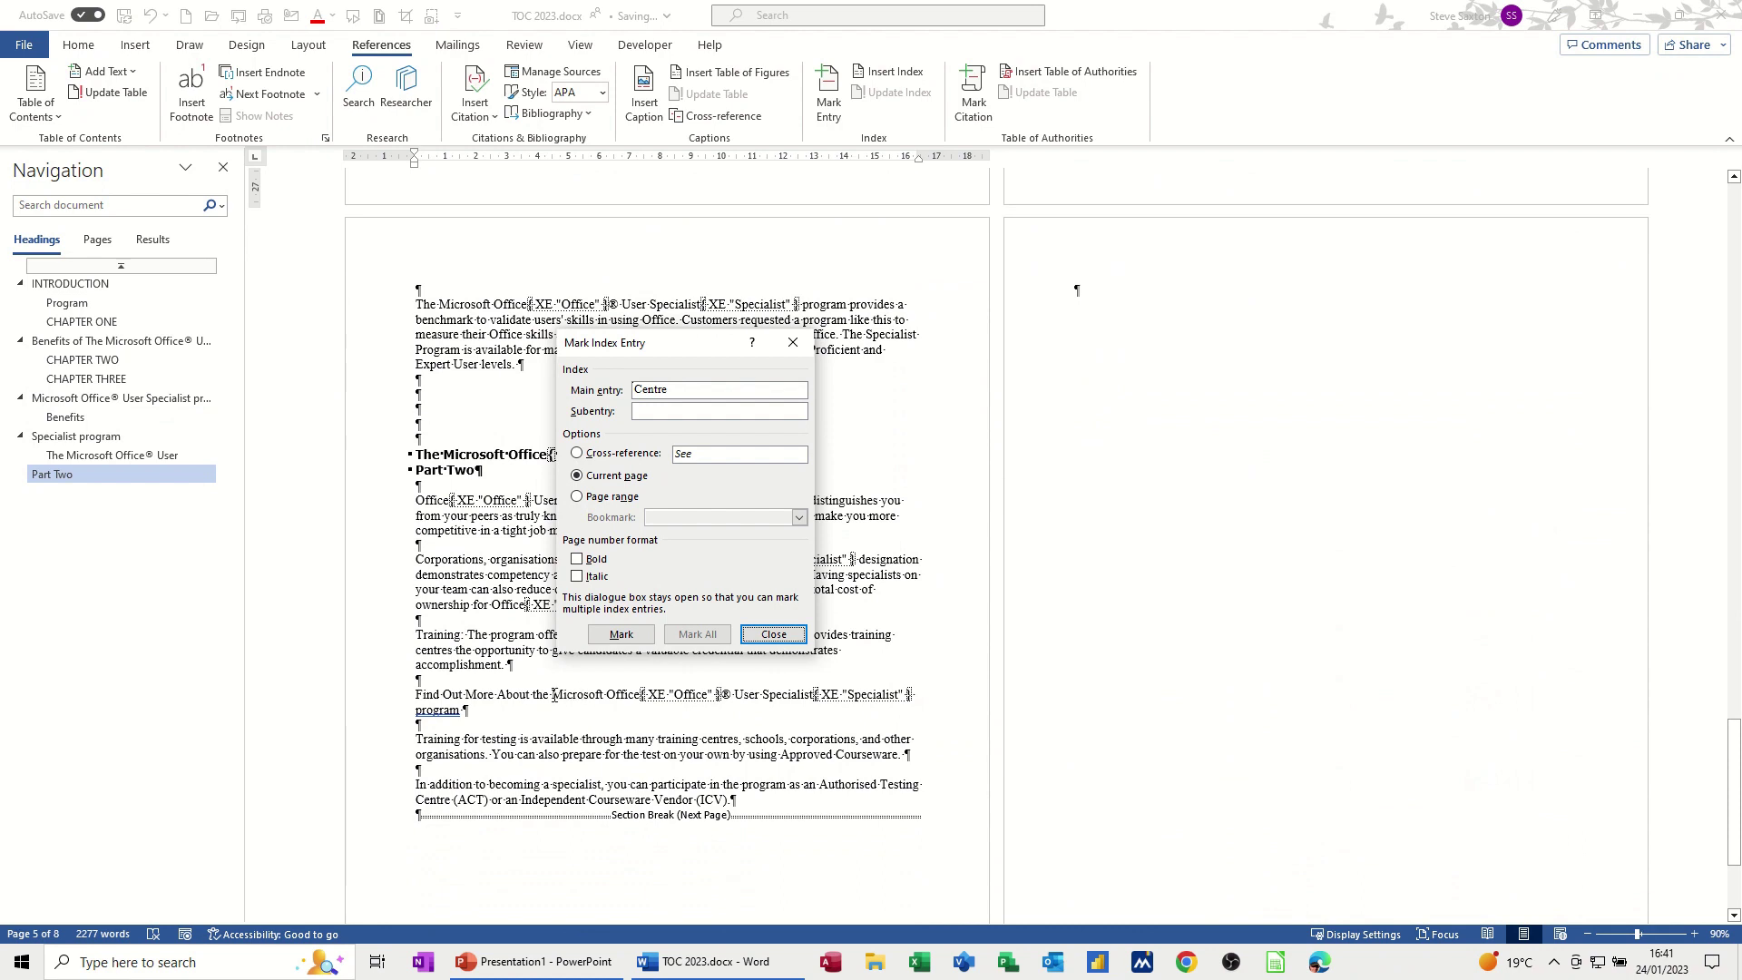
# Step: Mark Microsoft, all Training occurrences and Program as index entries, then close the dialog
pyautogui.click(573, 695)
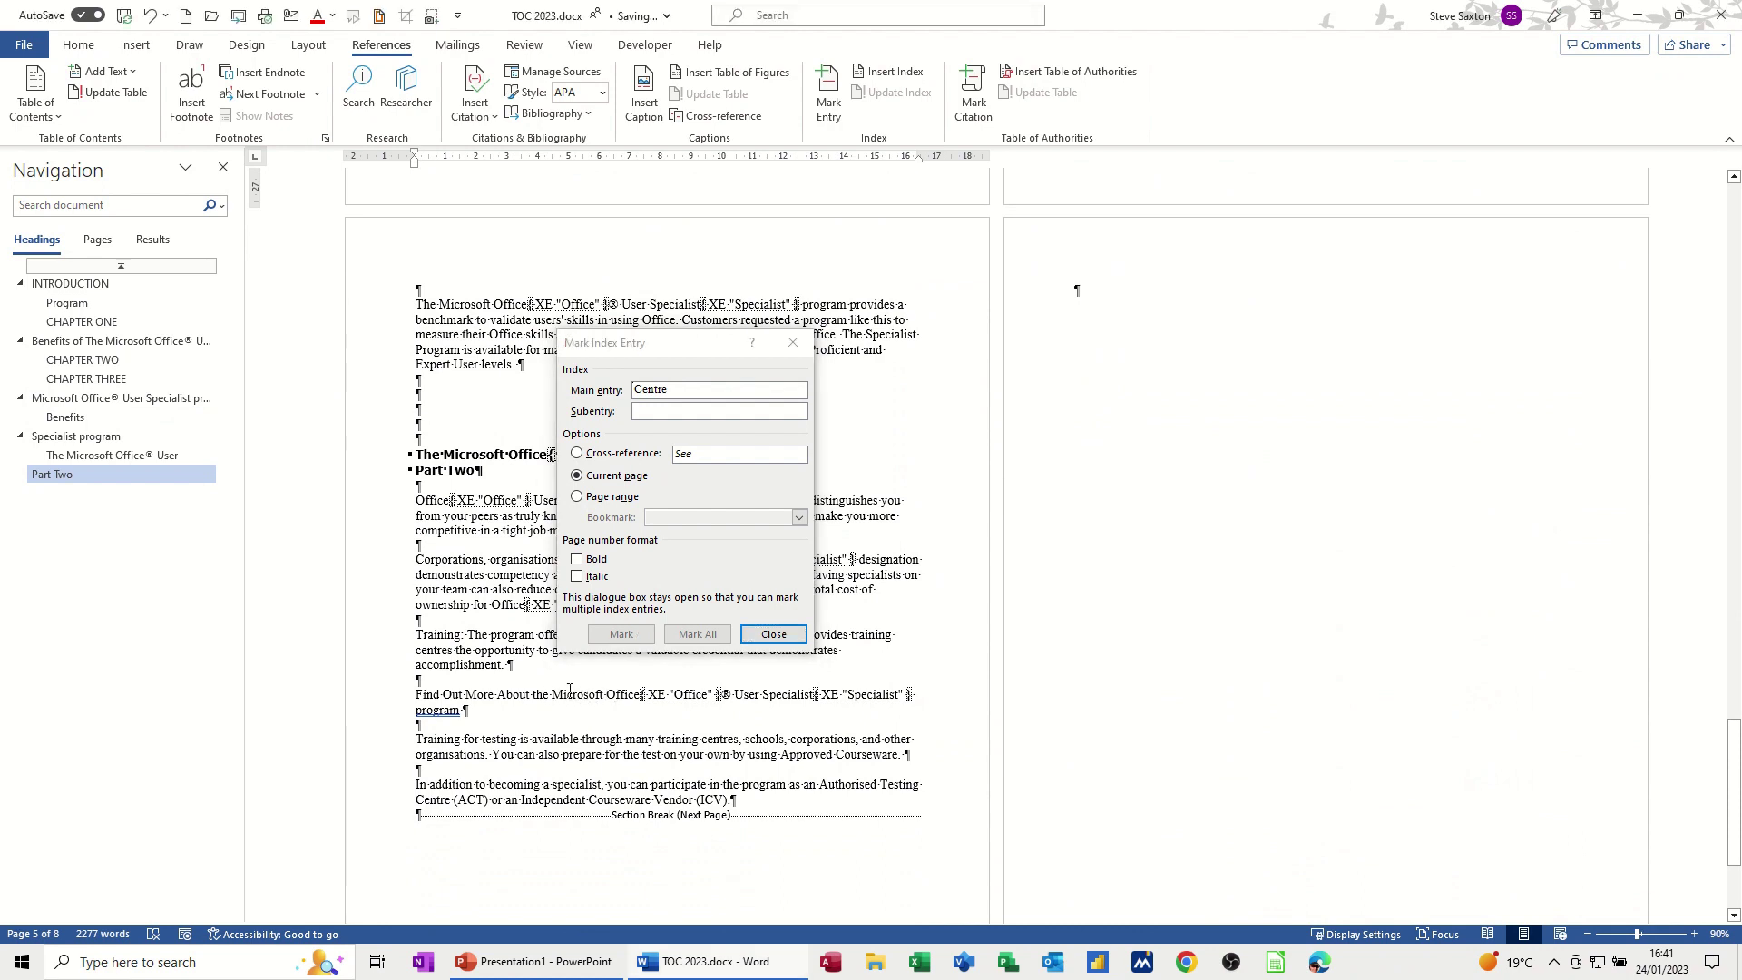
pyautogui.doubleClick(573, 695)
pyautogui.click(687, 591)
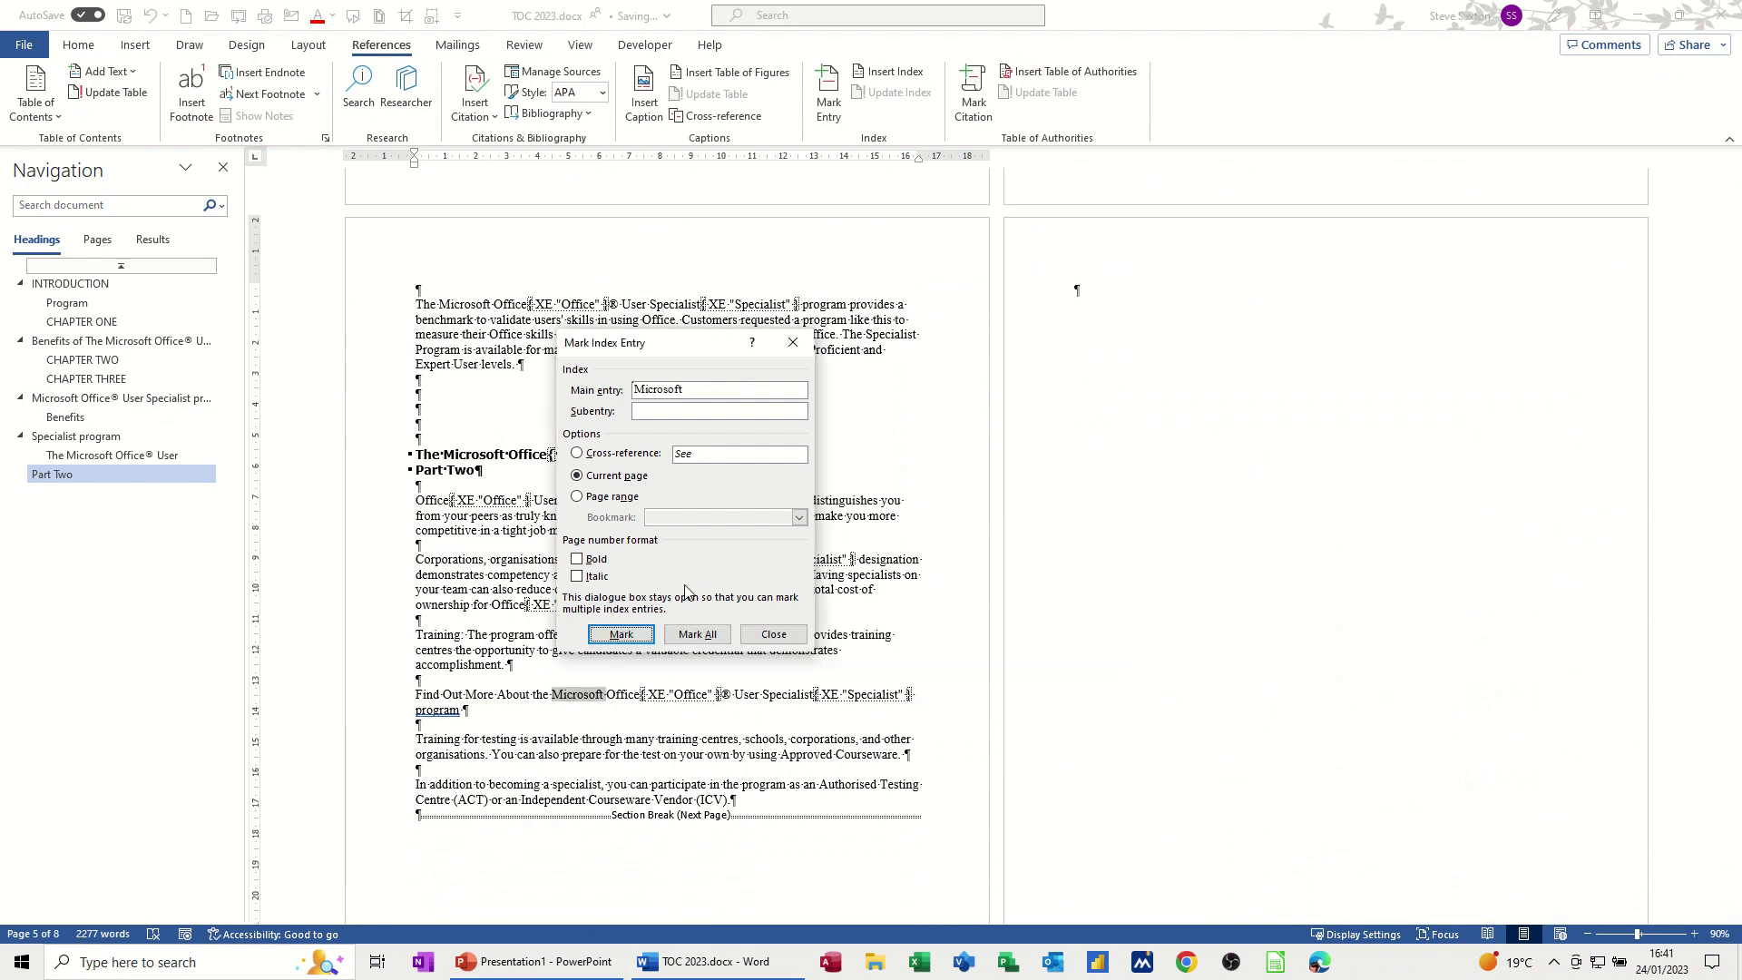
pyautogui.click(621, 633)
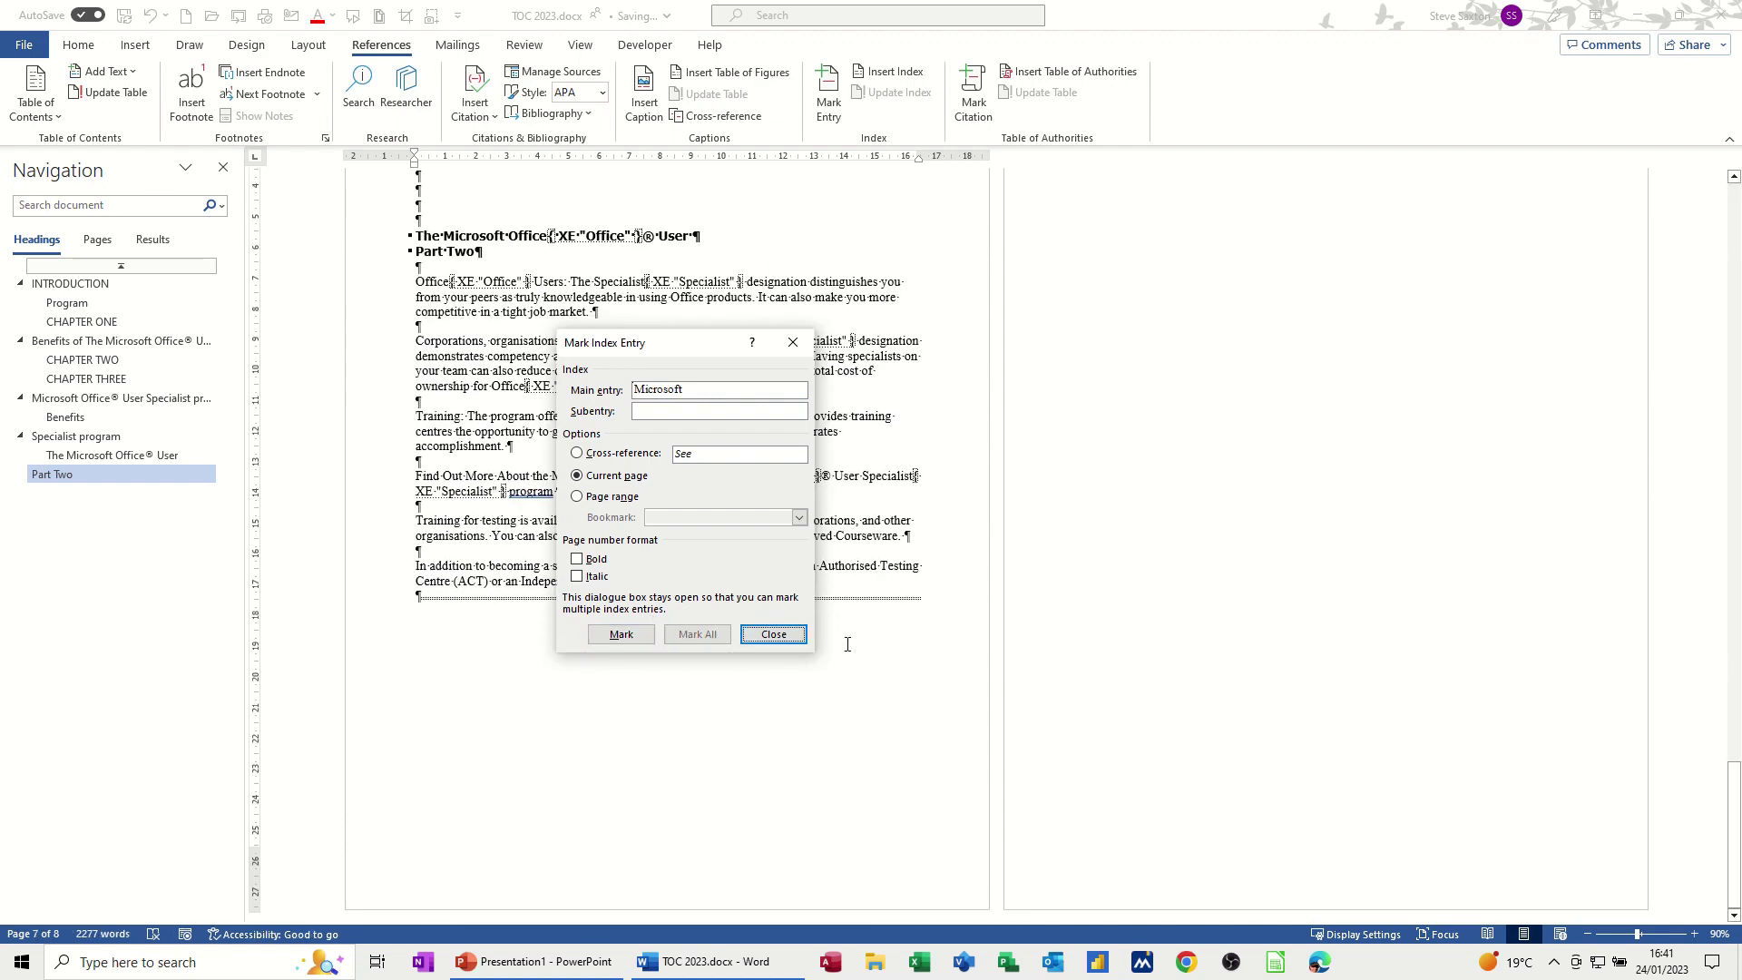
pyautogui.doubleClick(427, 419)
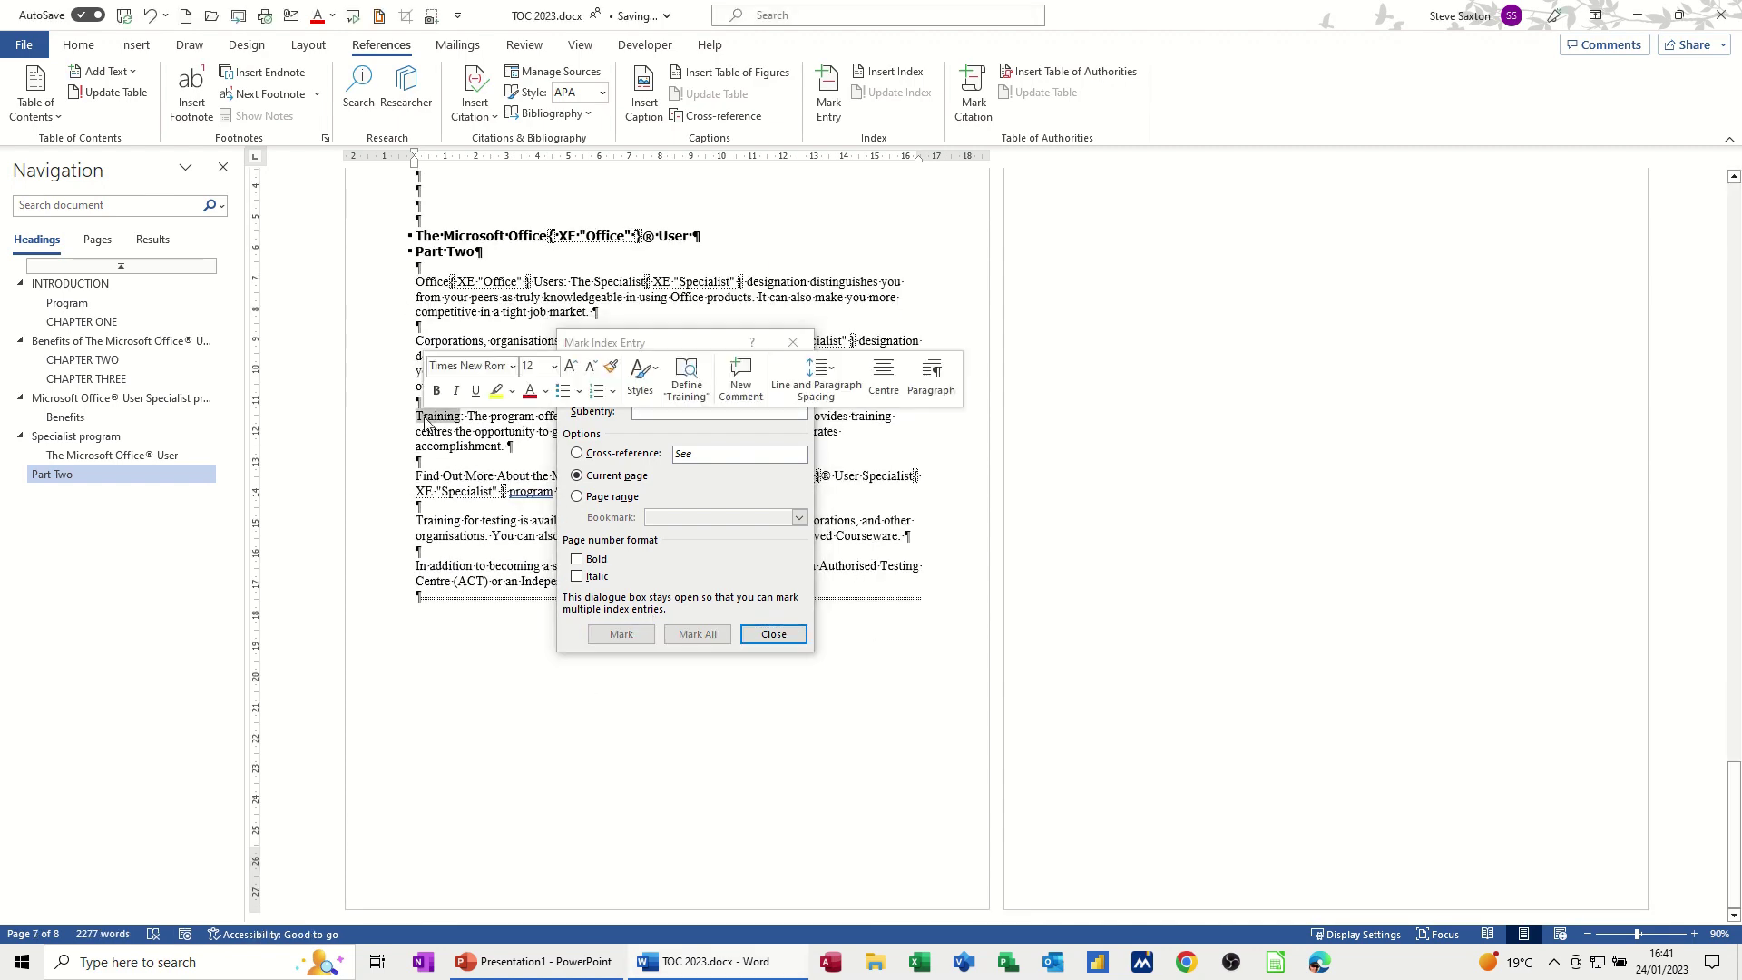
pyautogui.click(684, 636)
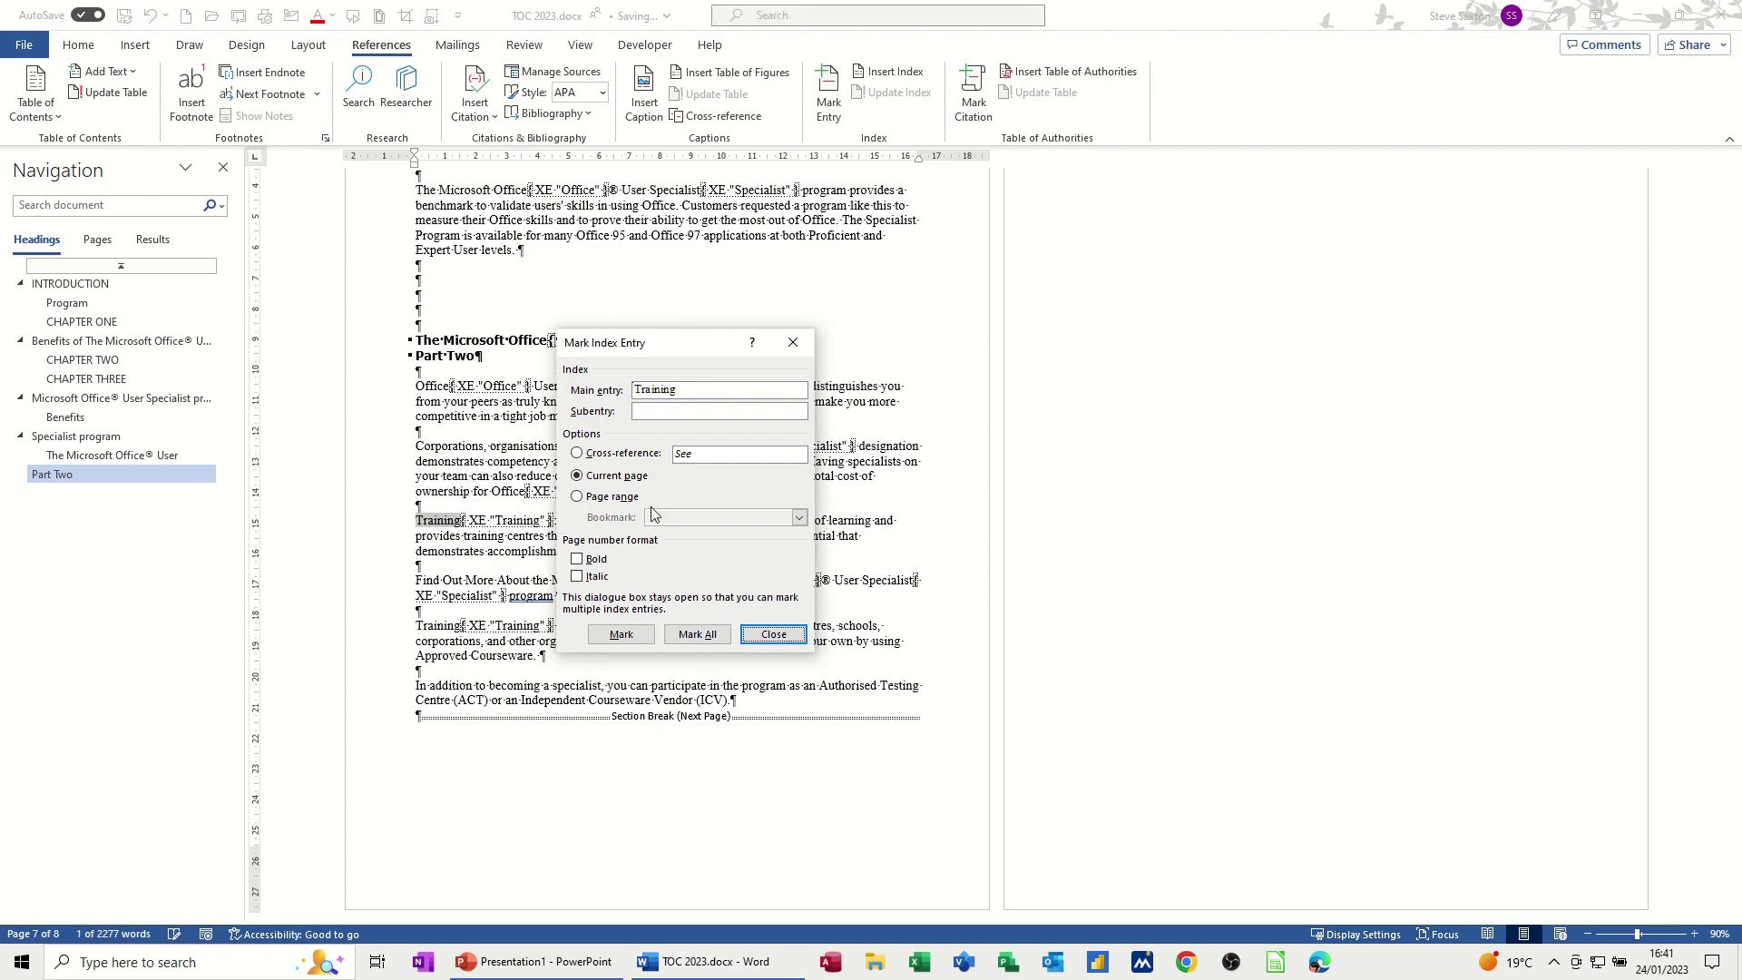
pyautogui.doubleClick(444, 235)
pyautogui.click(697, 634)
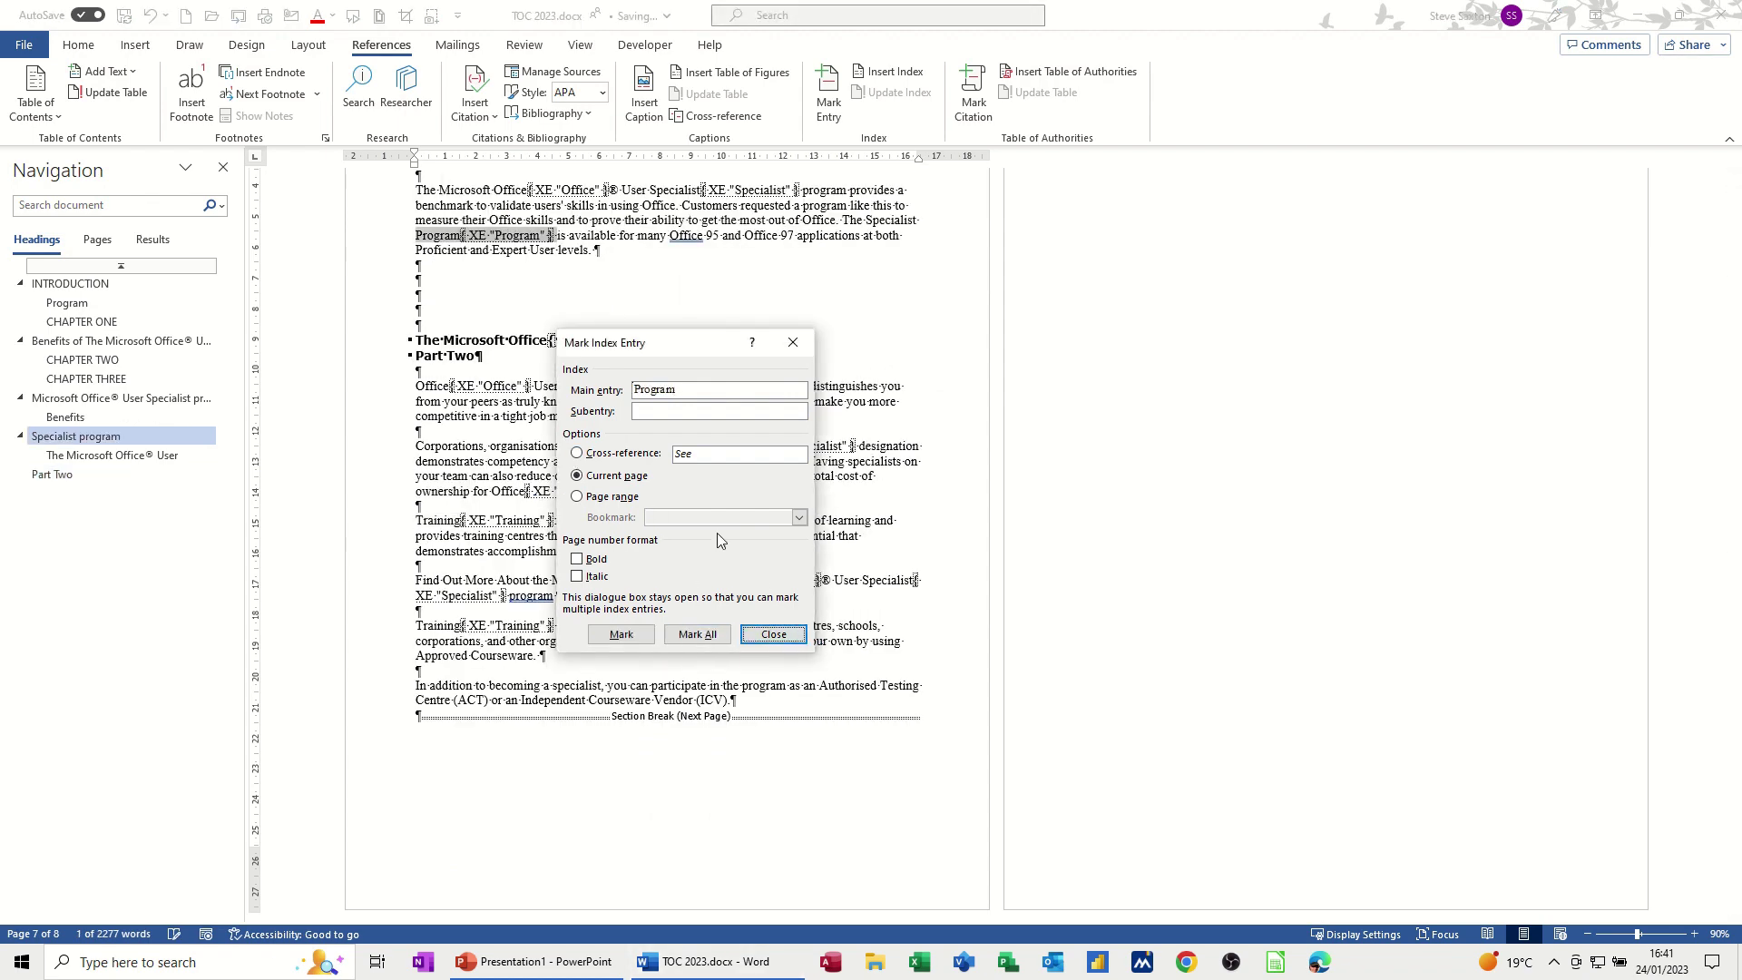
pyautogui.click(771, 635)
pyautogui.scroll(5, 1109, 521)
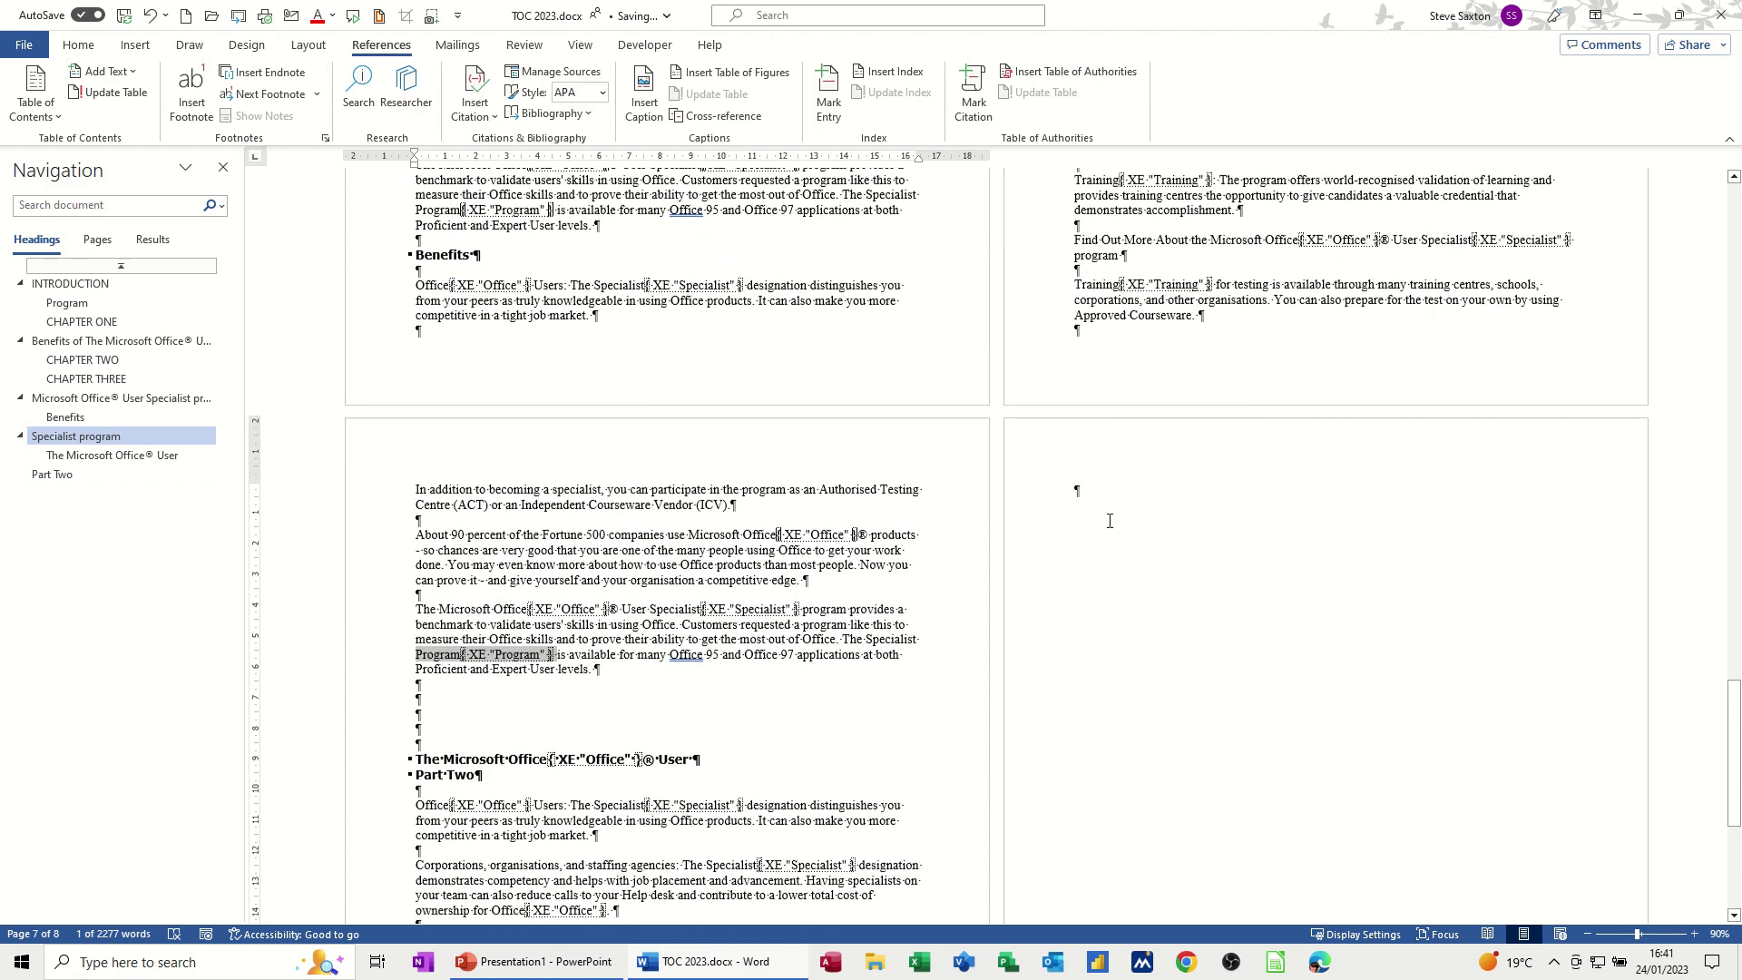
# Step: Hide formatting marks, type 'Index' on the last page and style it Heading 2
pyautogui.click(1095, 502)
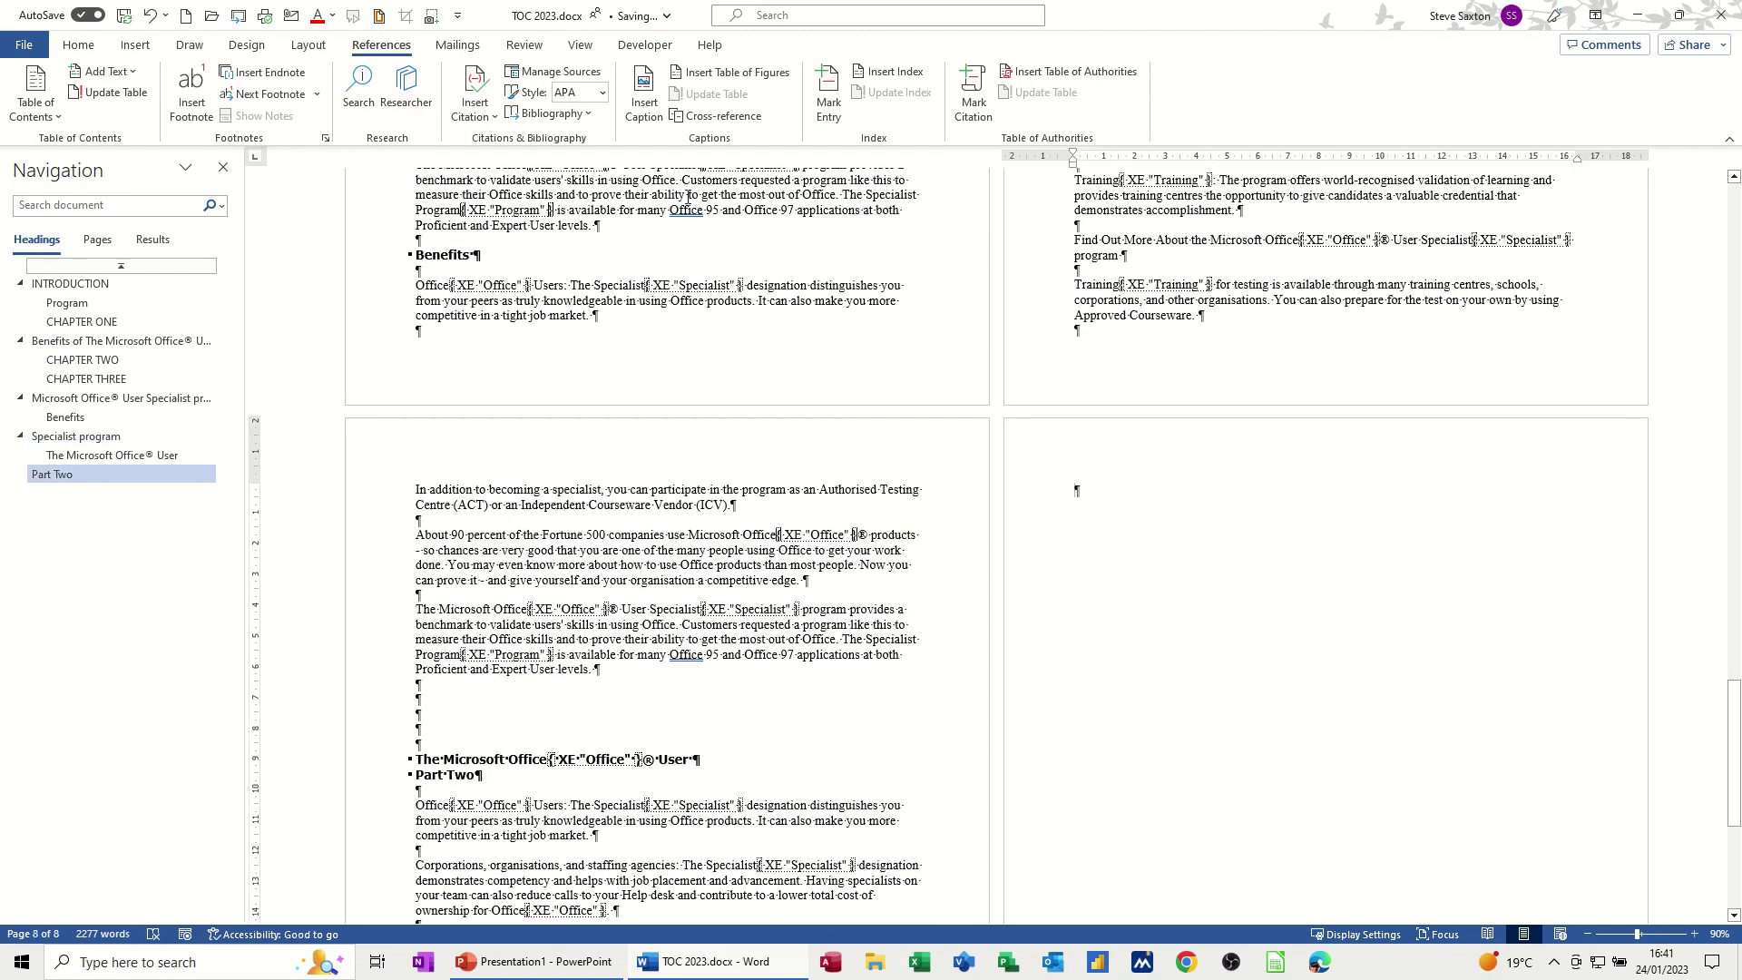
pyautogui.click(79, 44)
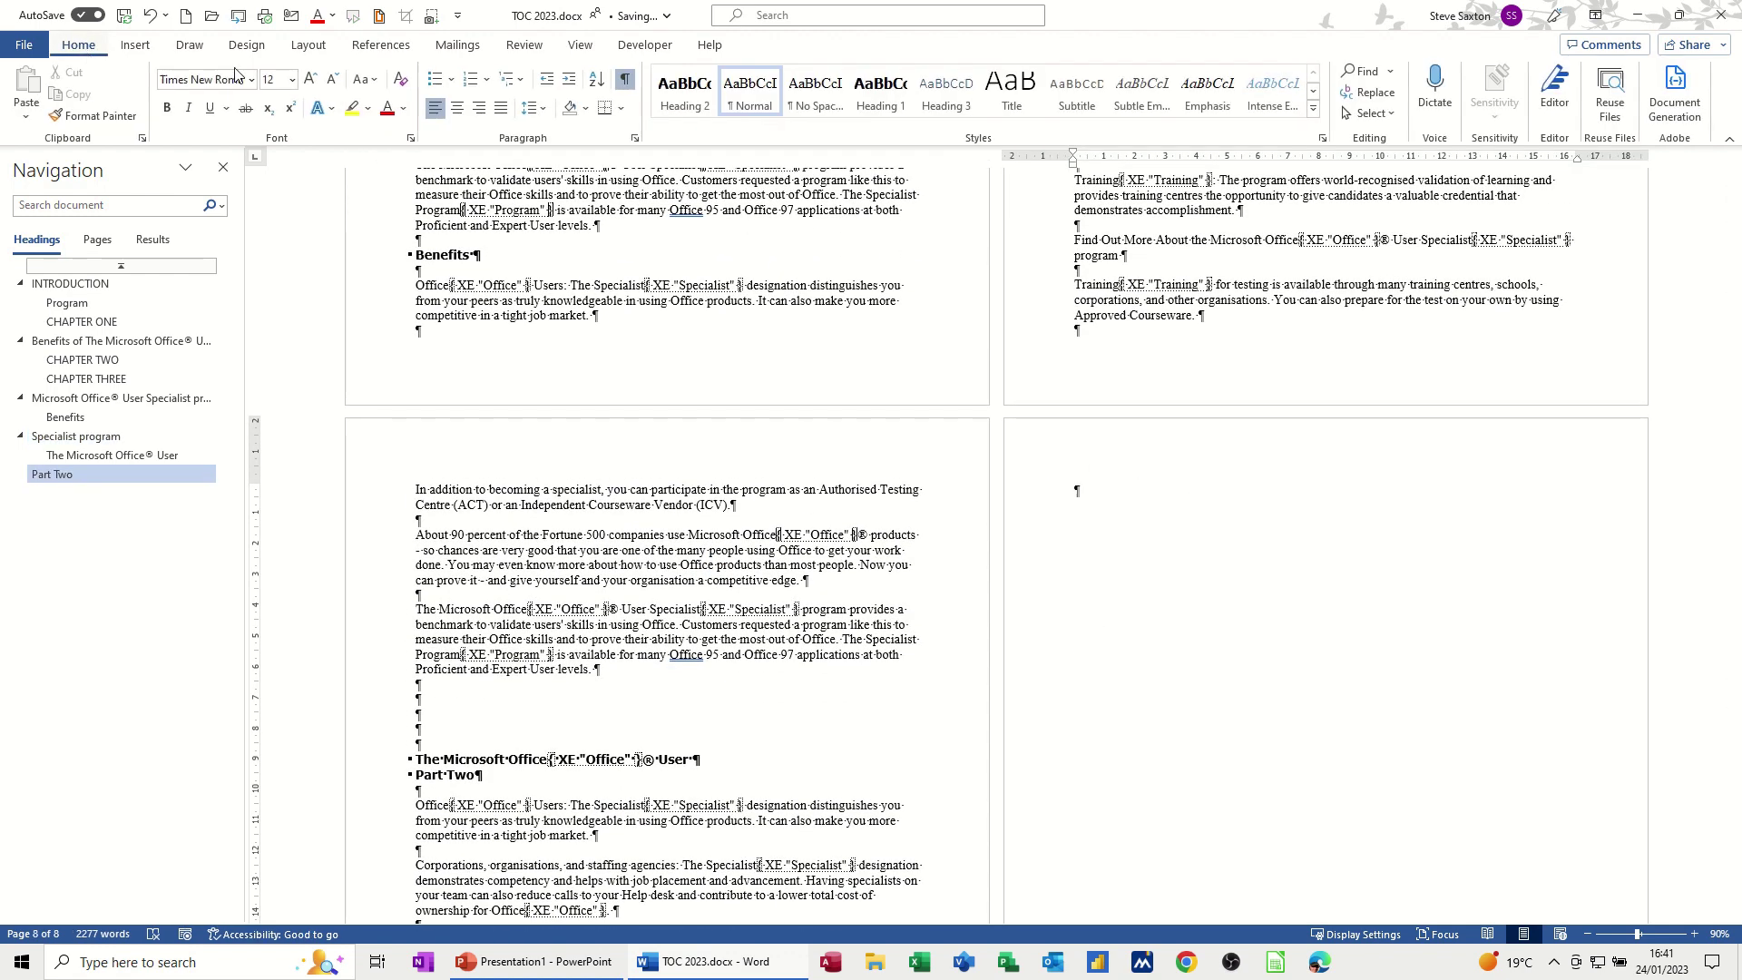
pyautogui.click(625, 79)
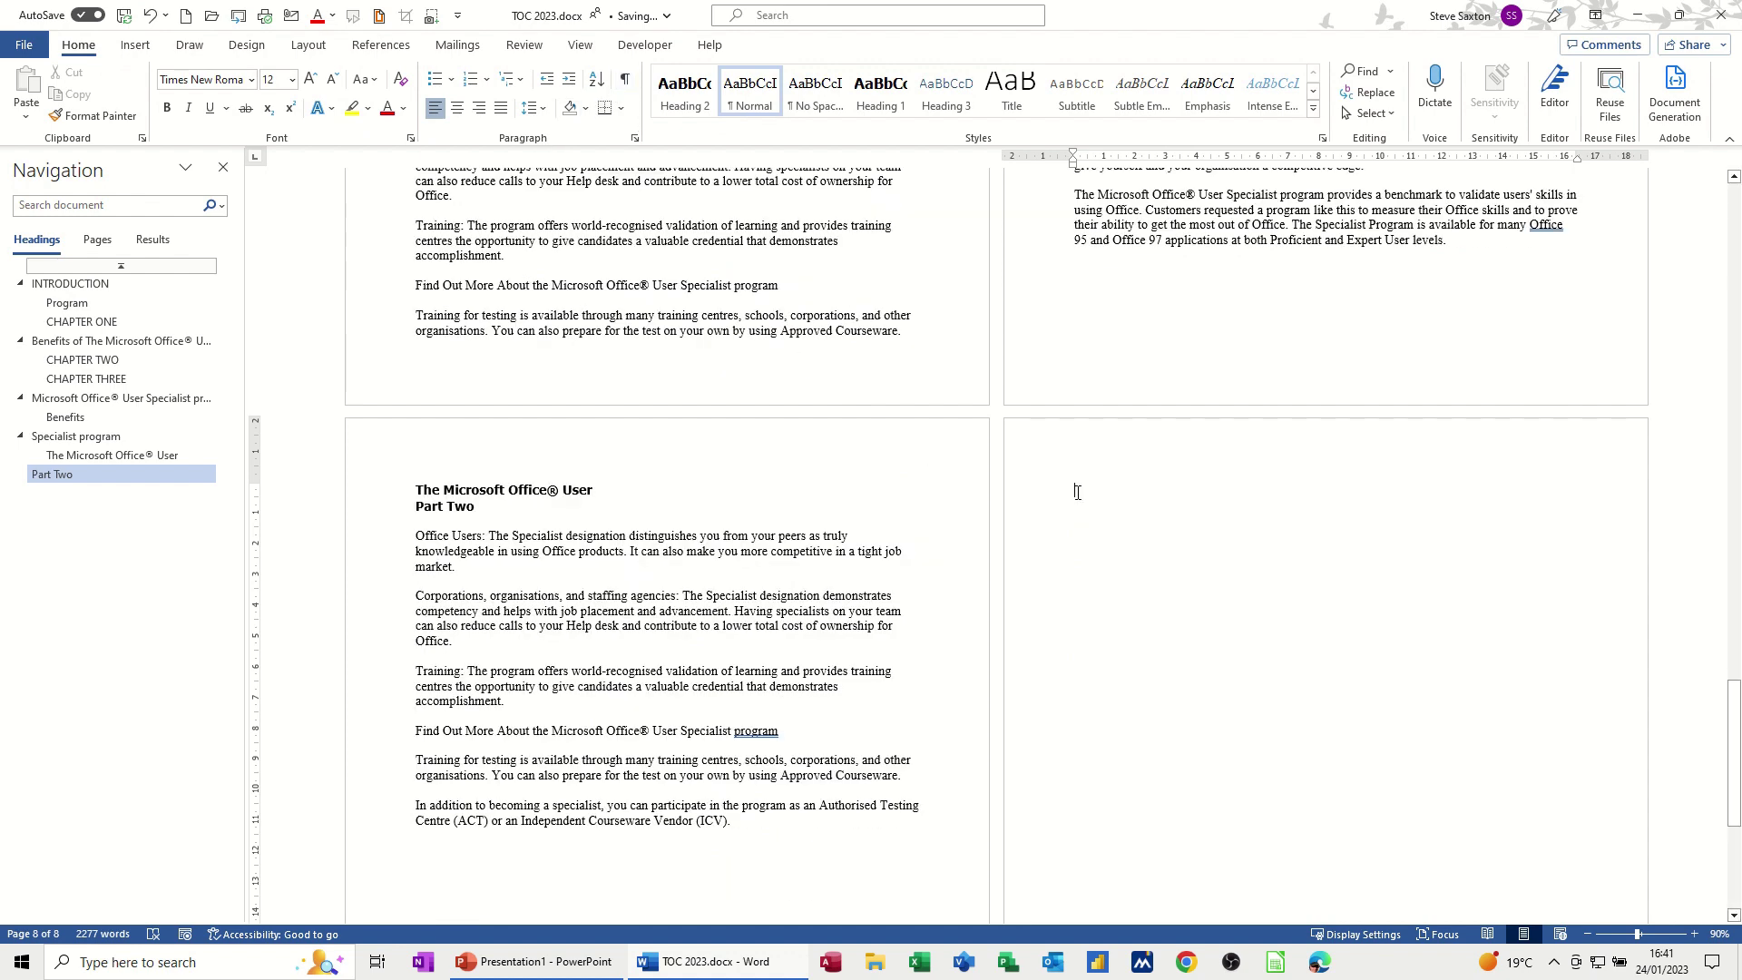
pyautogui.write('Index')
pyautogui.click(1040, 500)
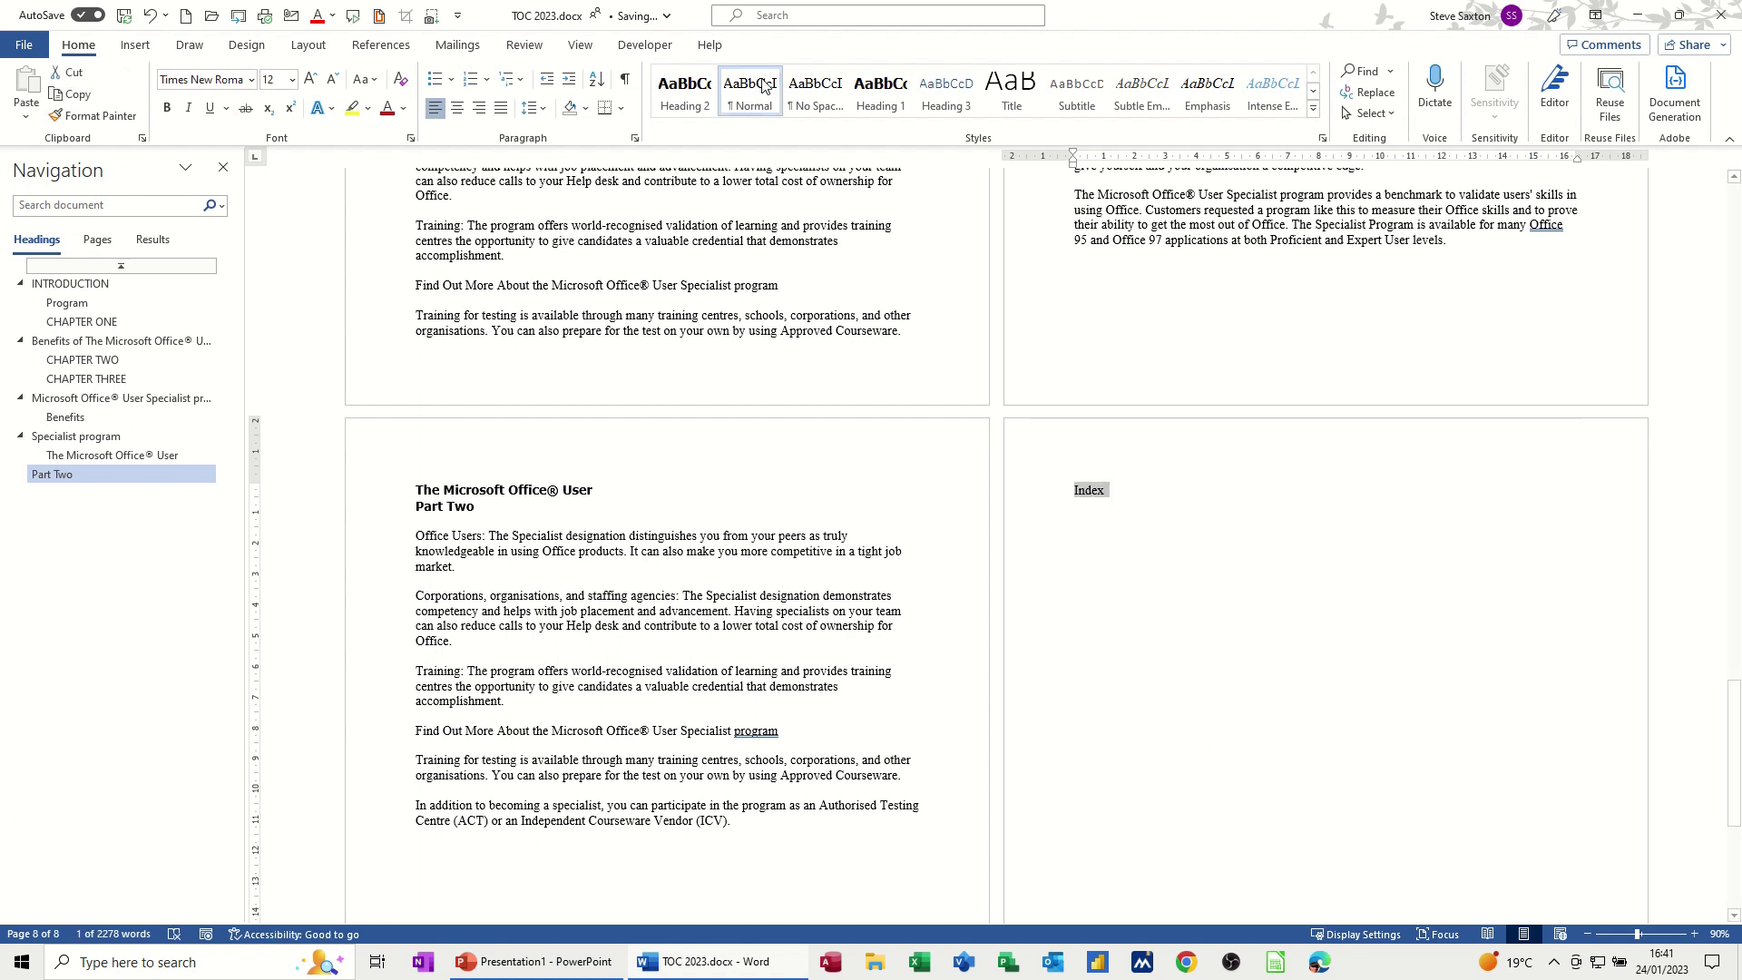
pyautogui.click(707, 98)
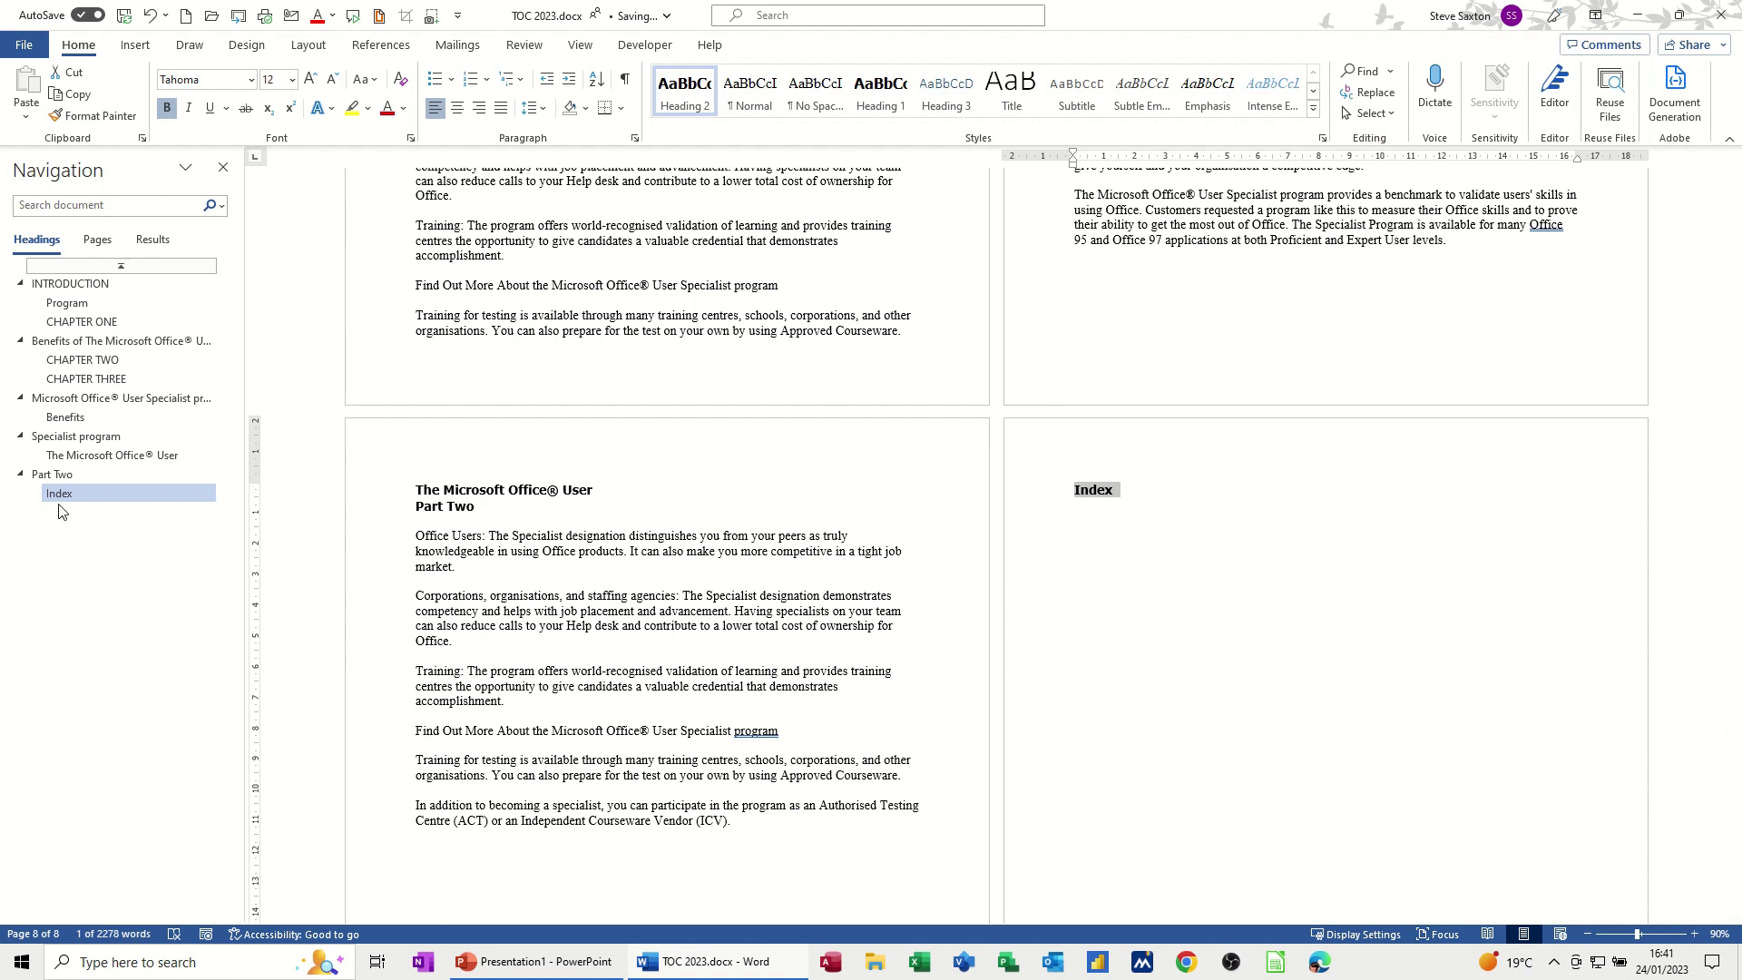
pyautogui.click(1107, 524)
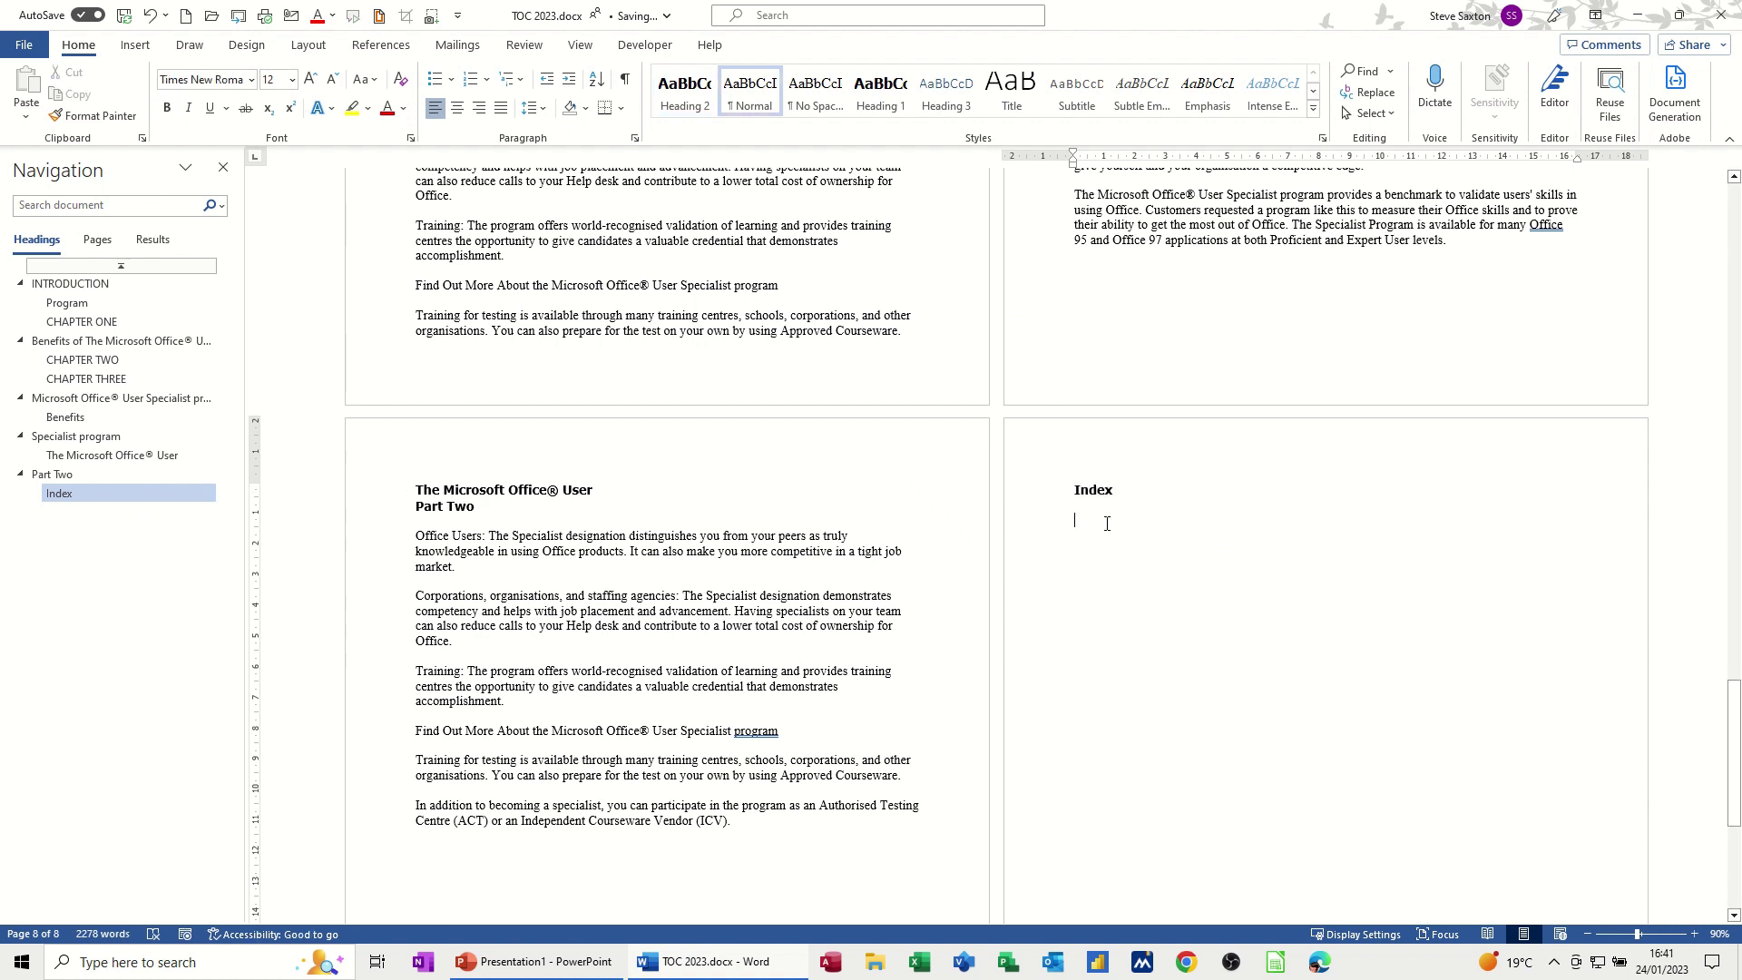
# Step: Insert a two-column Formal index with dot leaders and right-aligned page numbers below the heading
pyautogui.click(372, 48)
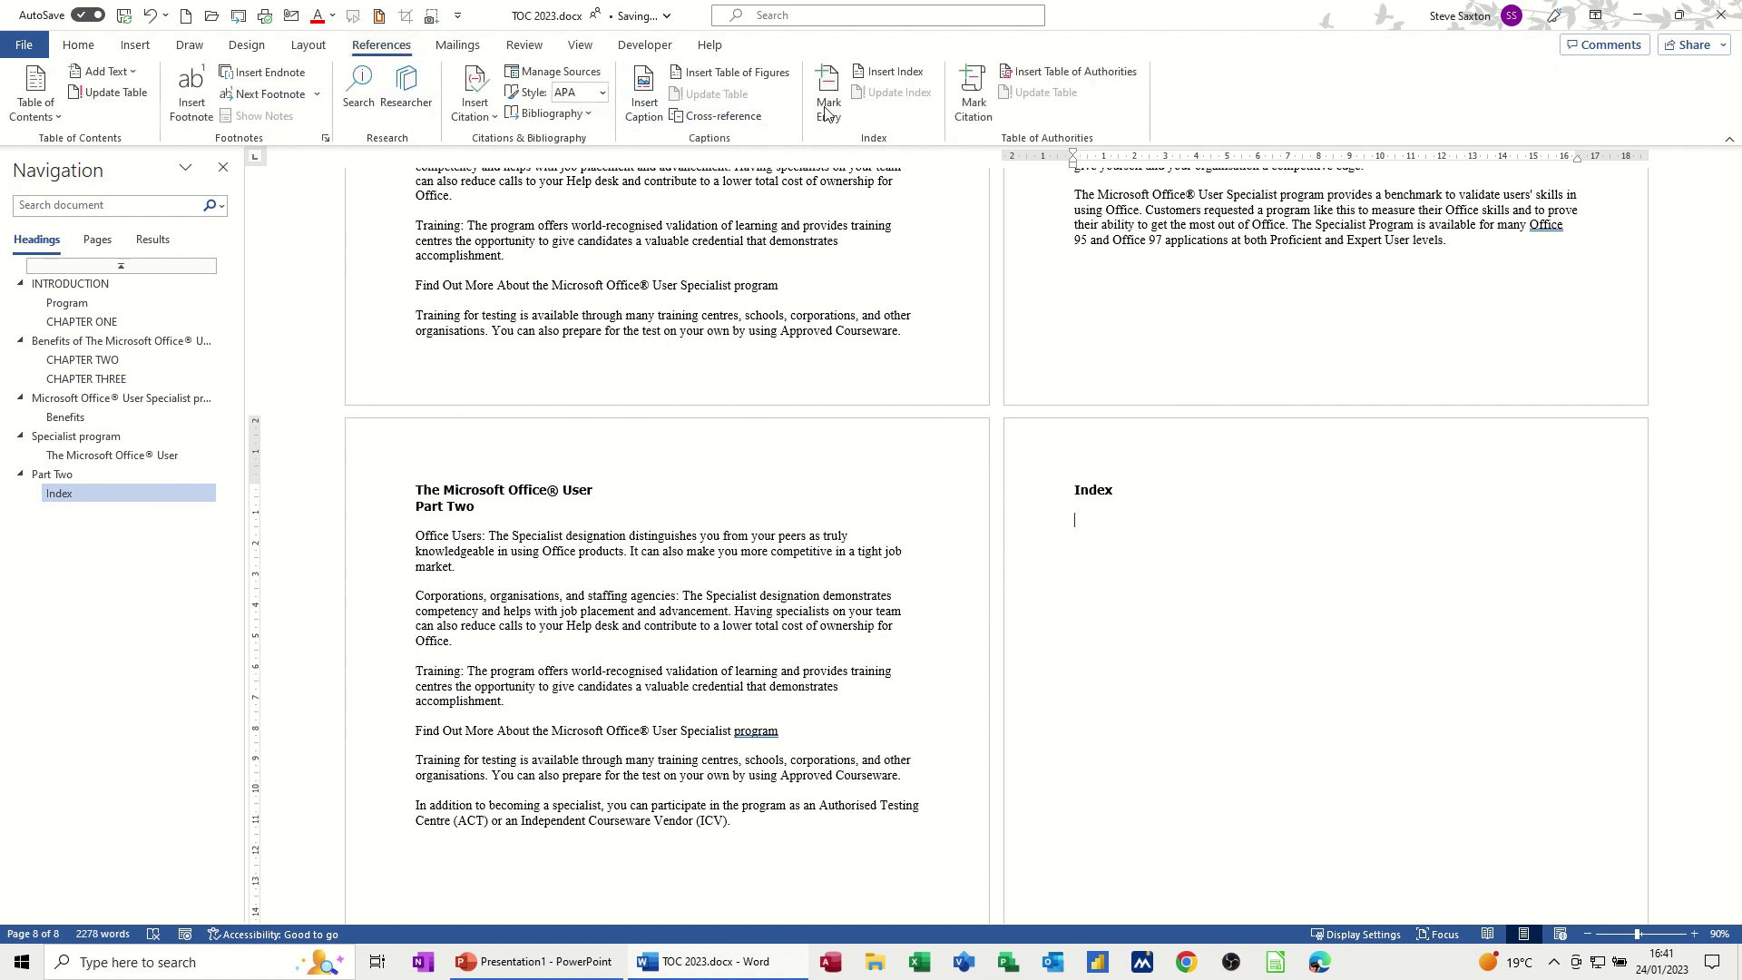
pyautogui.click(912, 80)
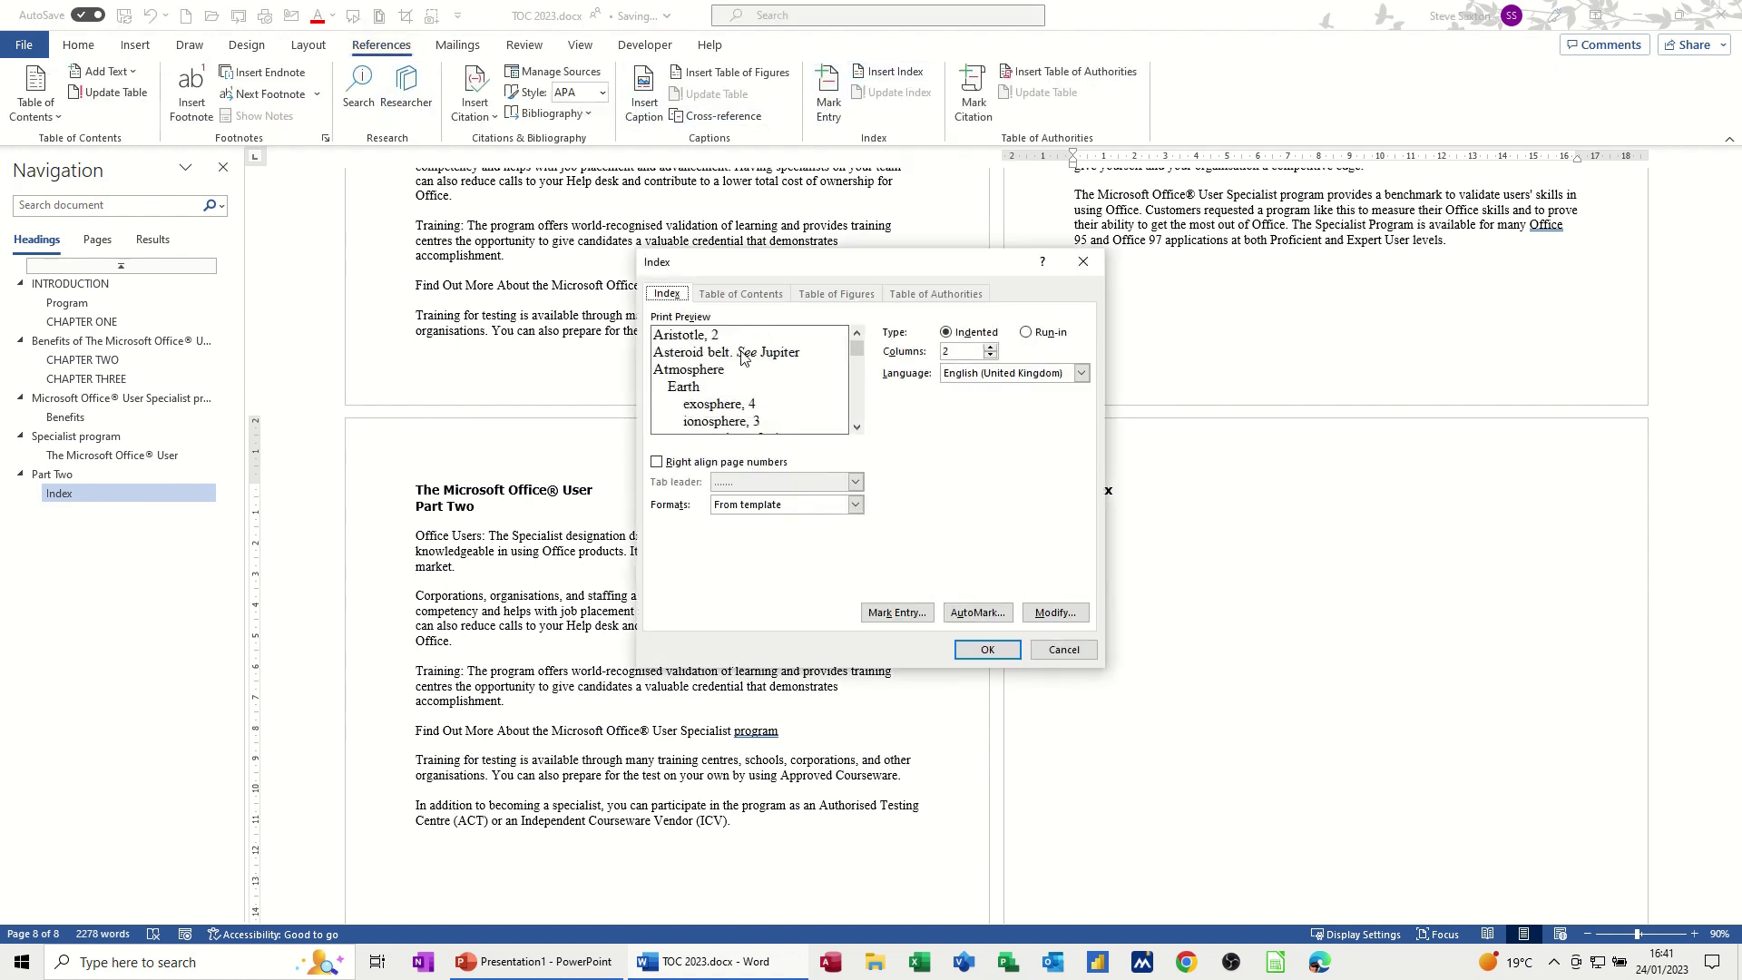
pyautogui.click(855, 504)
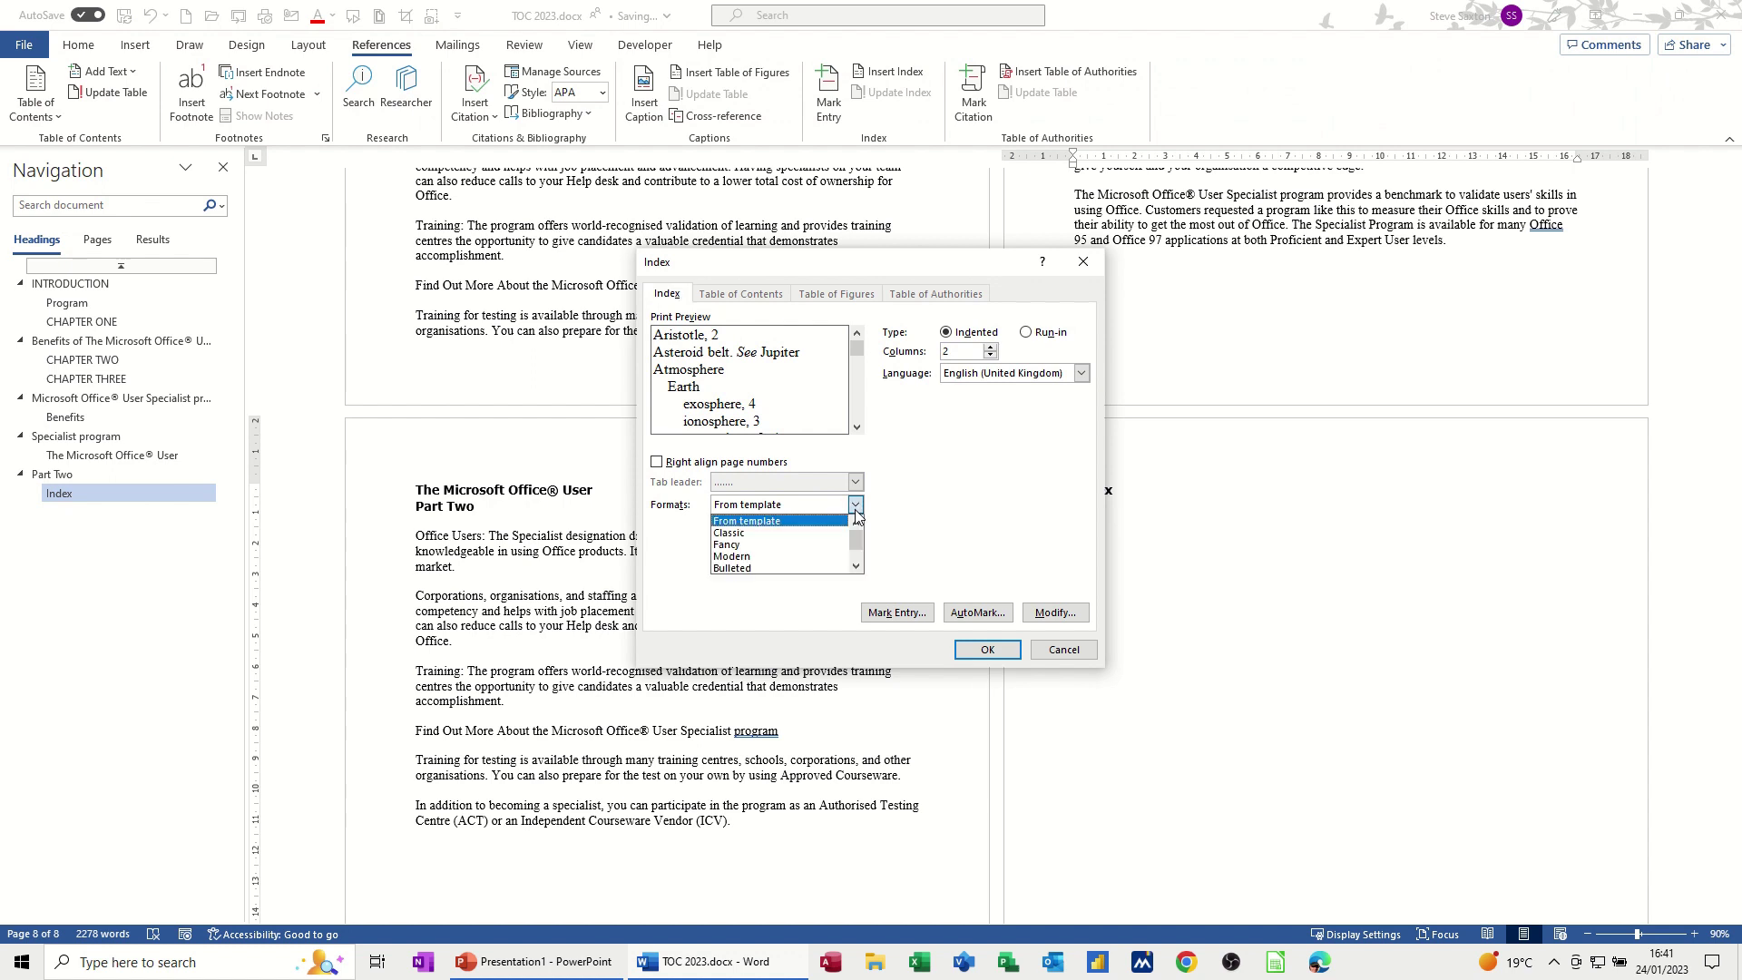
pyautogui.click(737, 557)
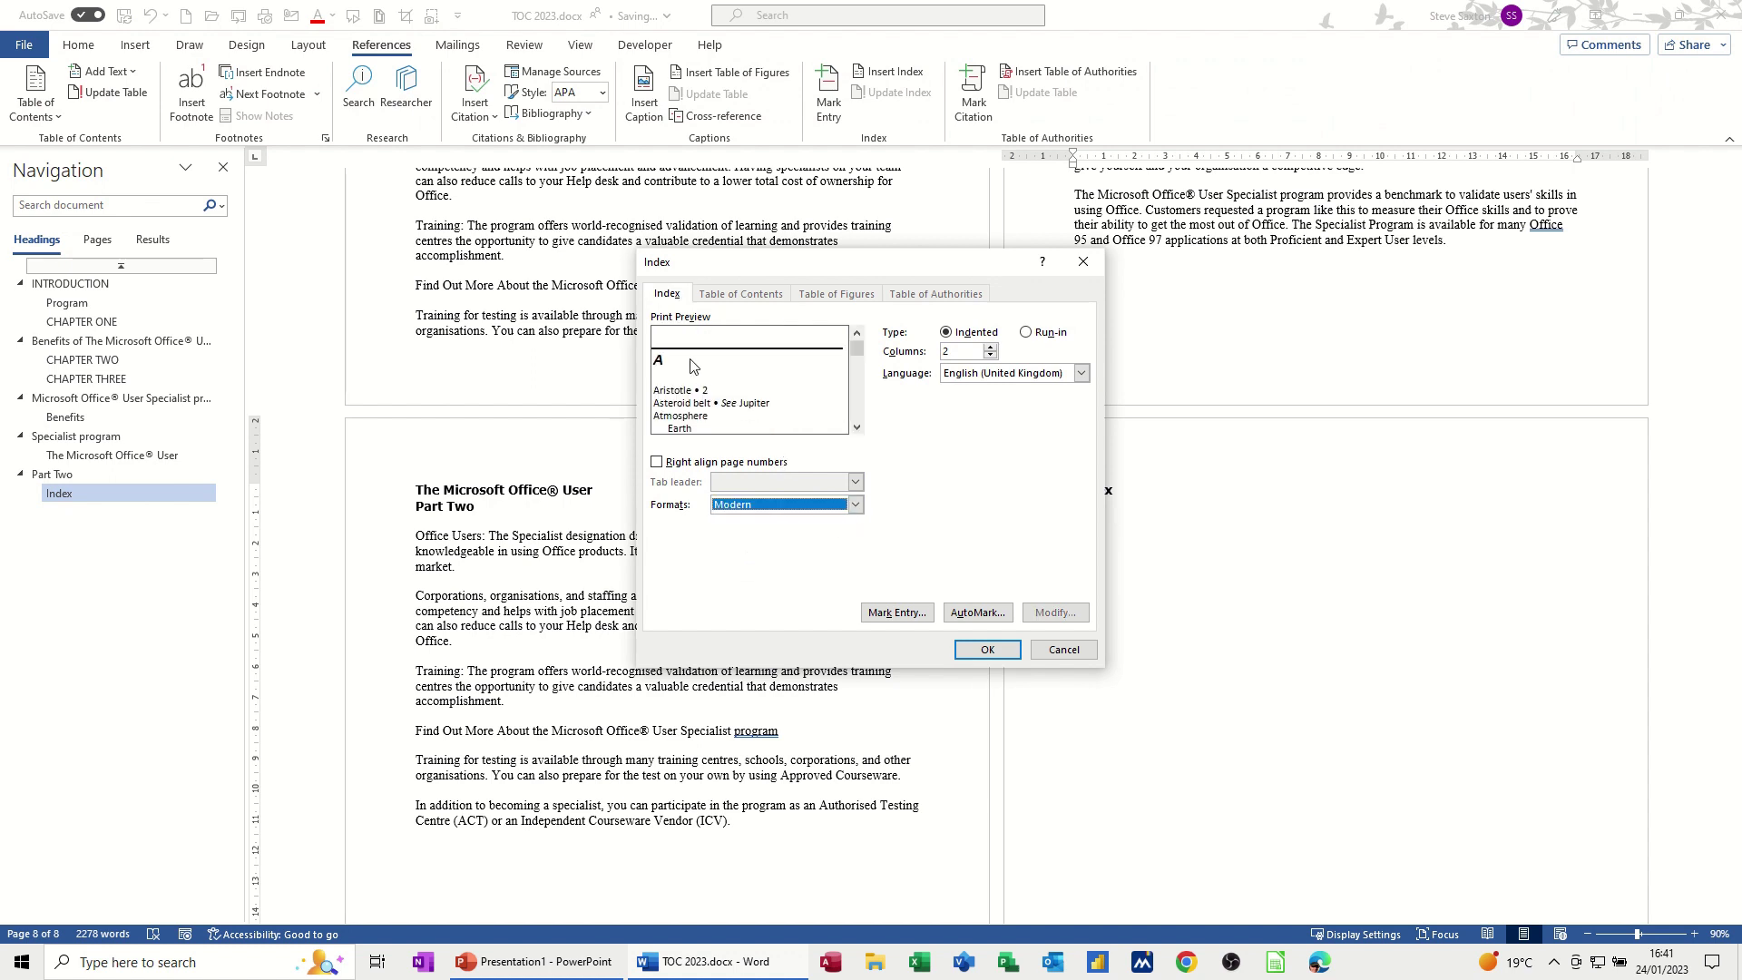
pyautogui.click(855, 505)
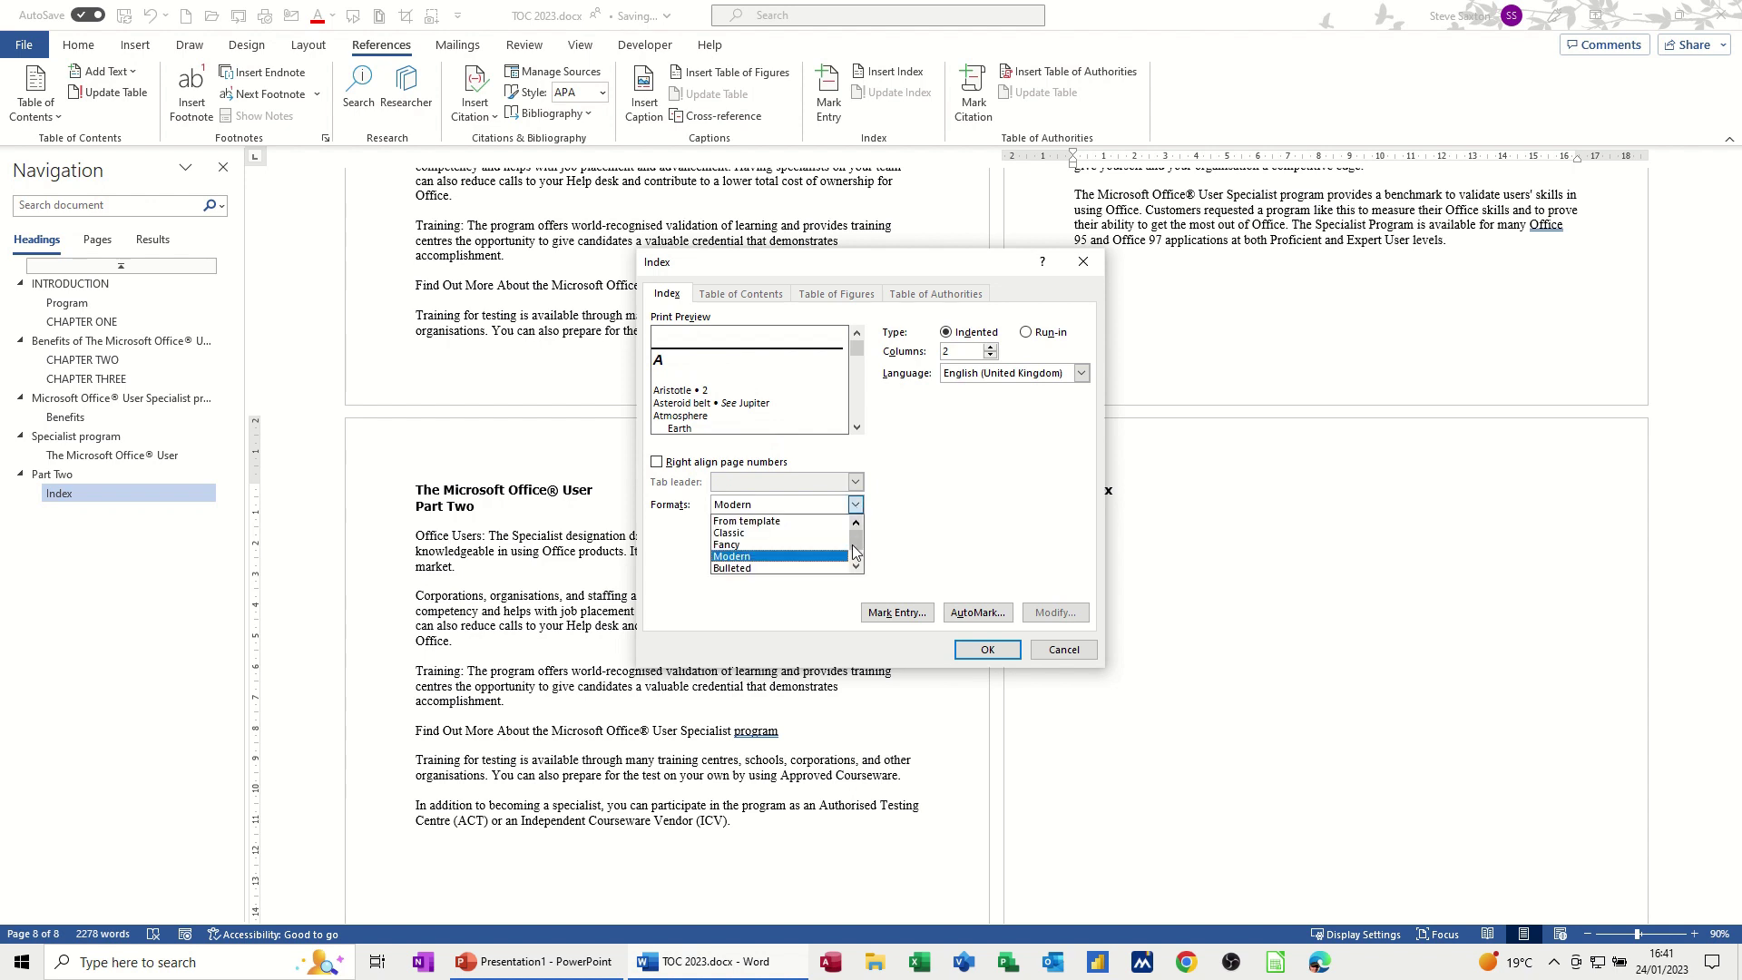
pyautogui.click(856, 568)
pyautogui.click(787, 568)
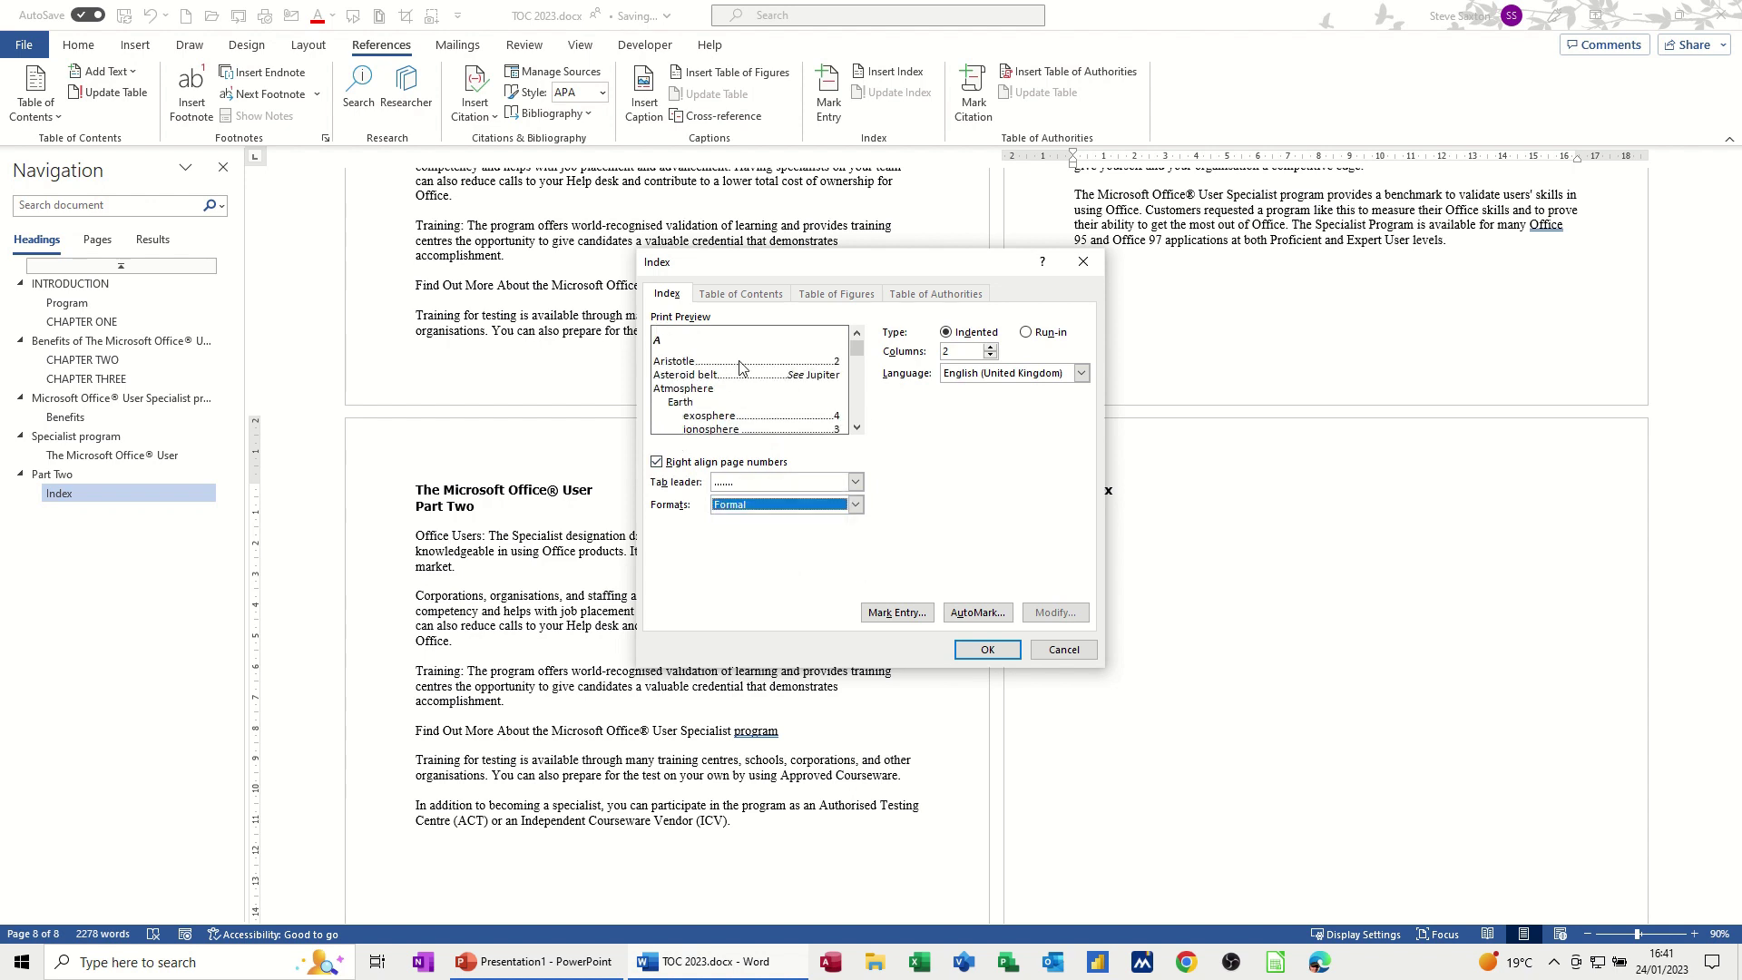
pyautogui.click(984, 650)
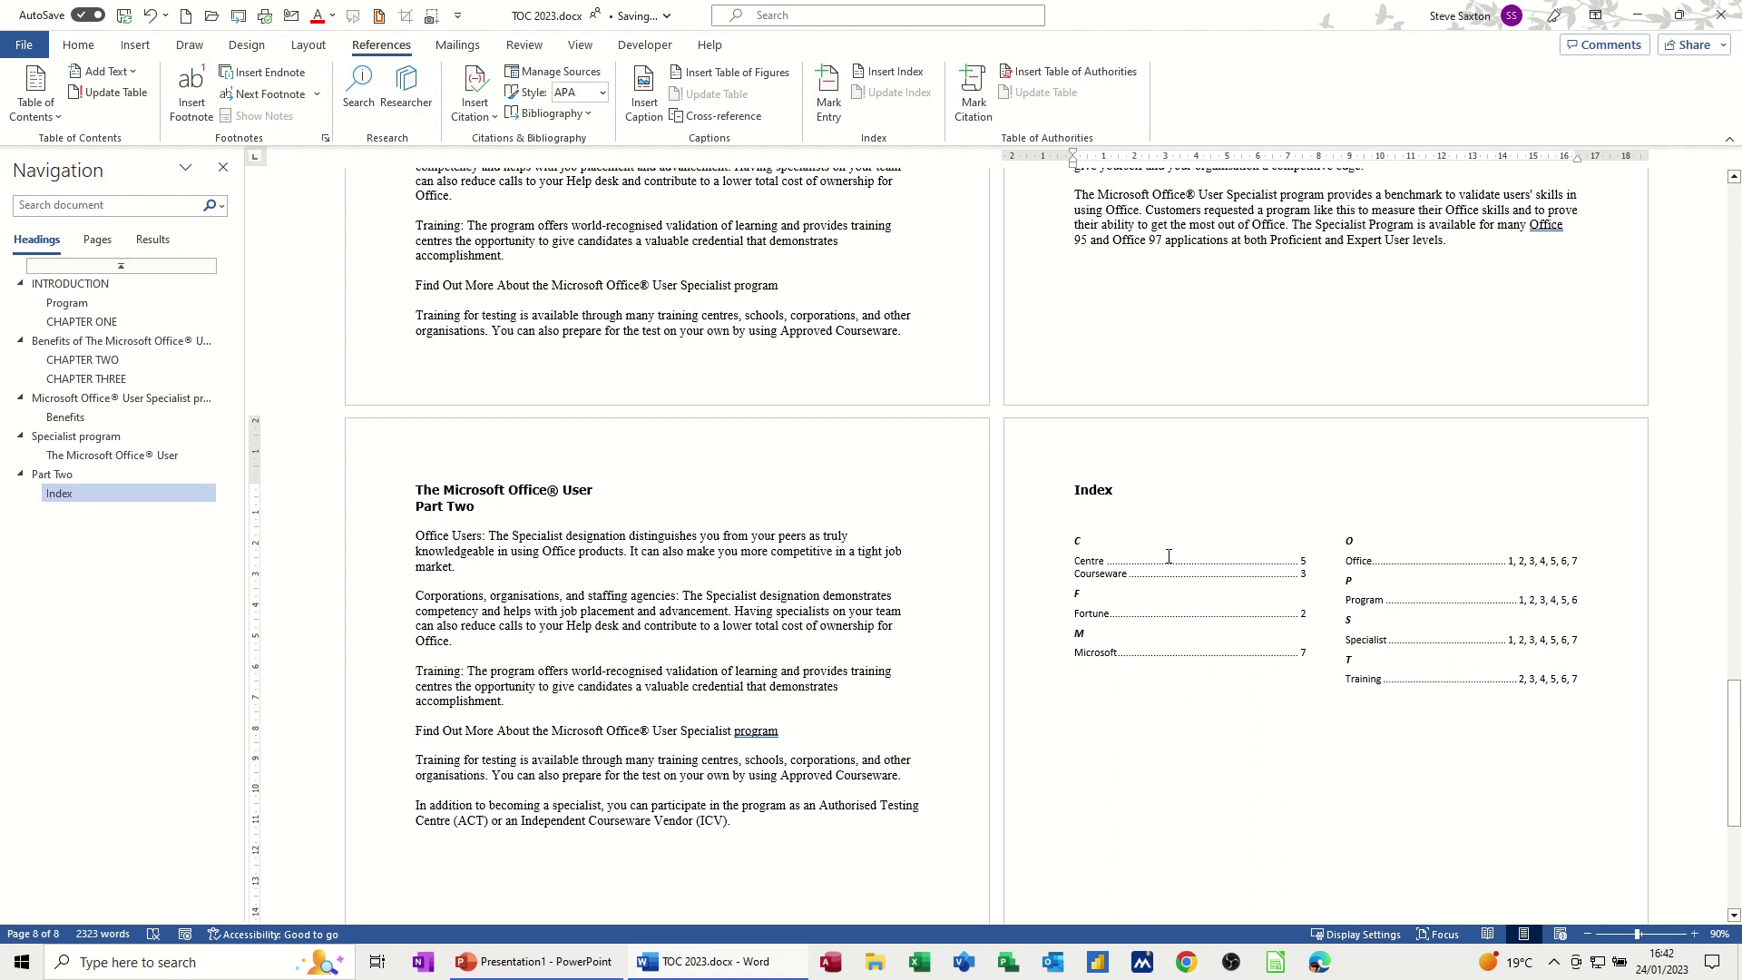
pyautogui.click(1124, 597)
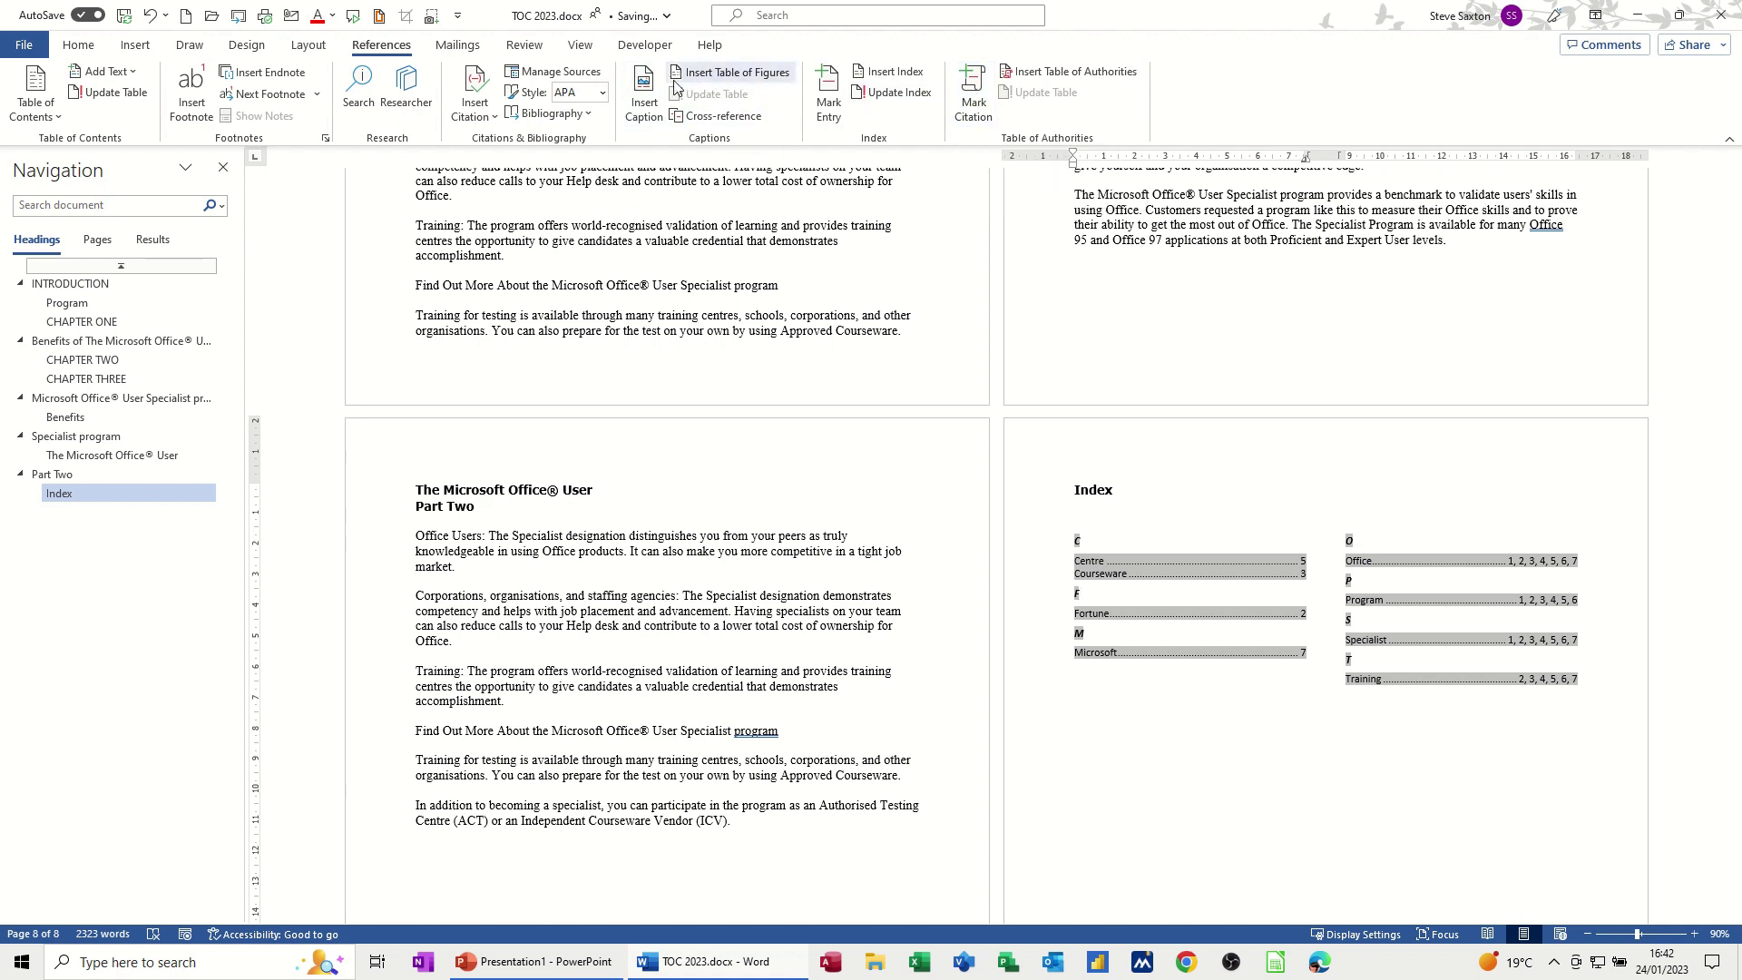
# Step: Scroll back to the Contents table on the first page and click into it
pyautogui.scroll(10, 633, 195)
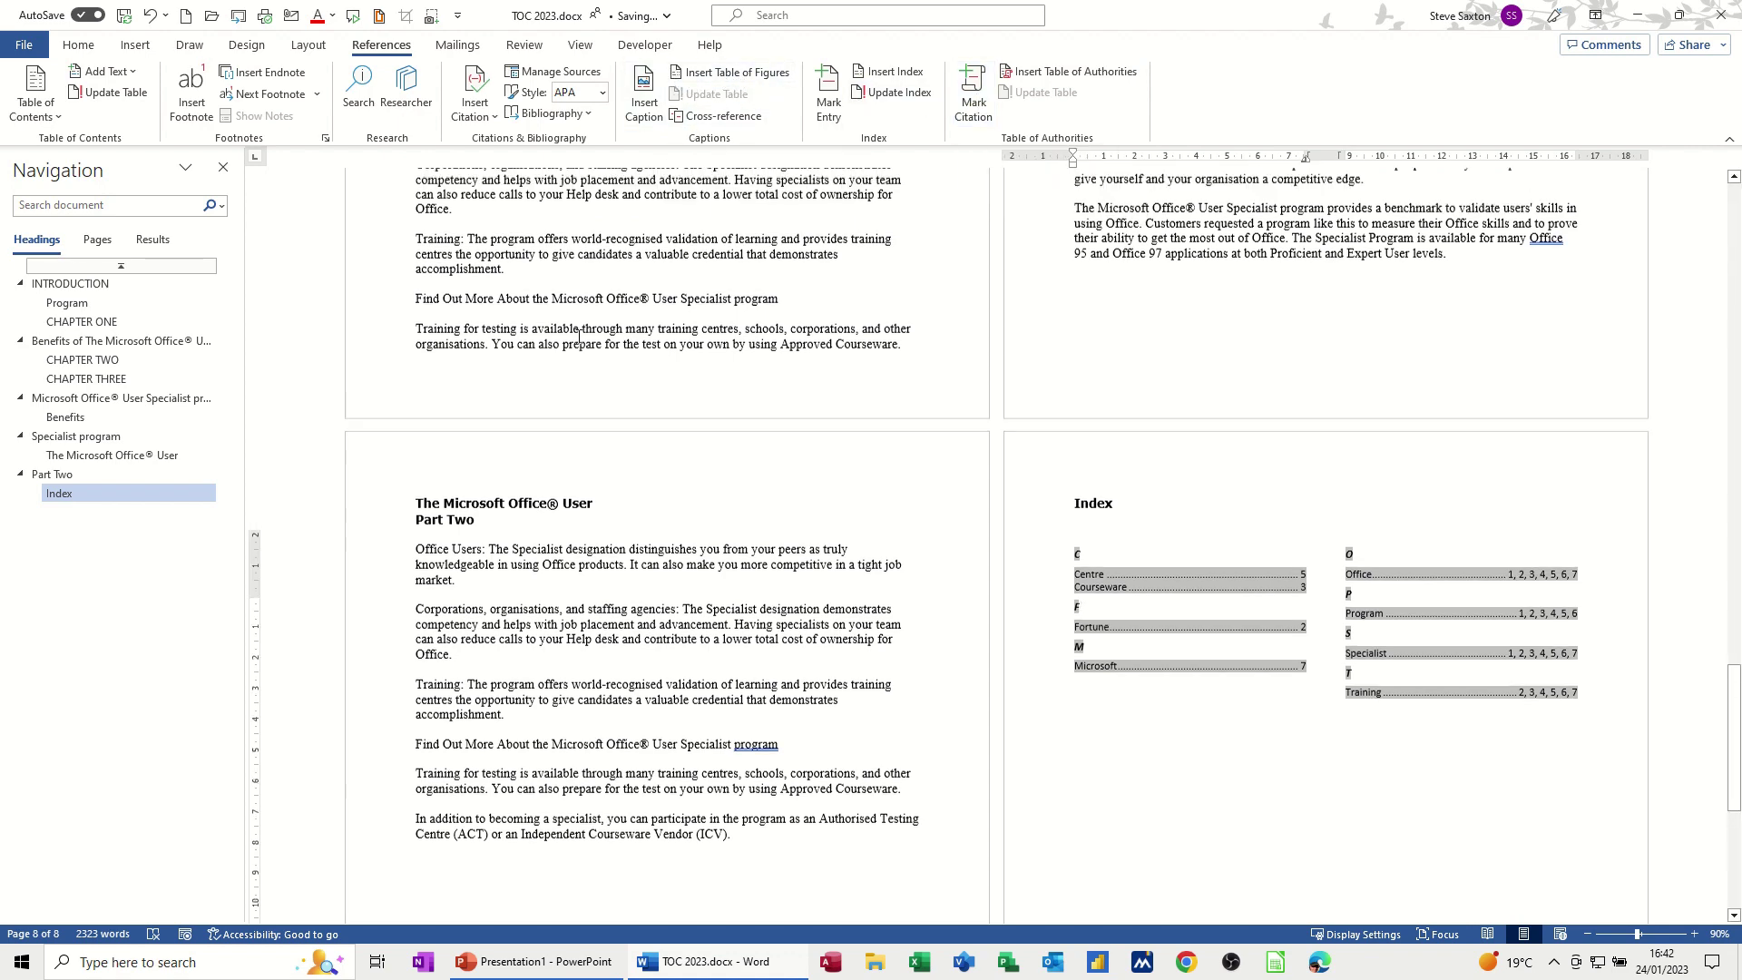
pyautogui.scroll(15, 581, 402)
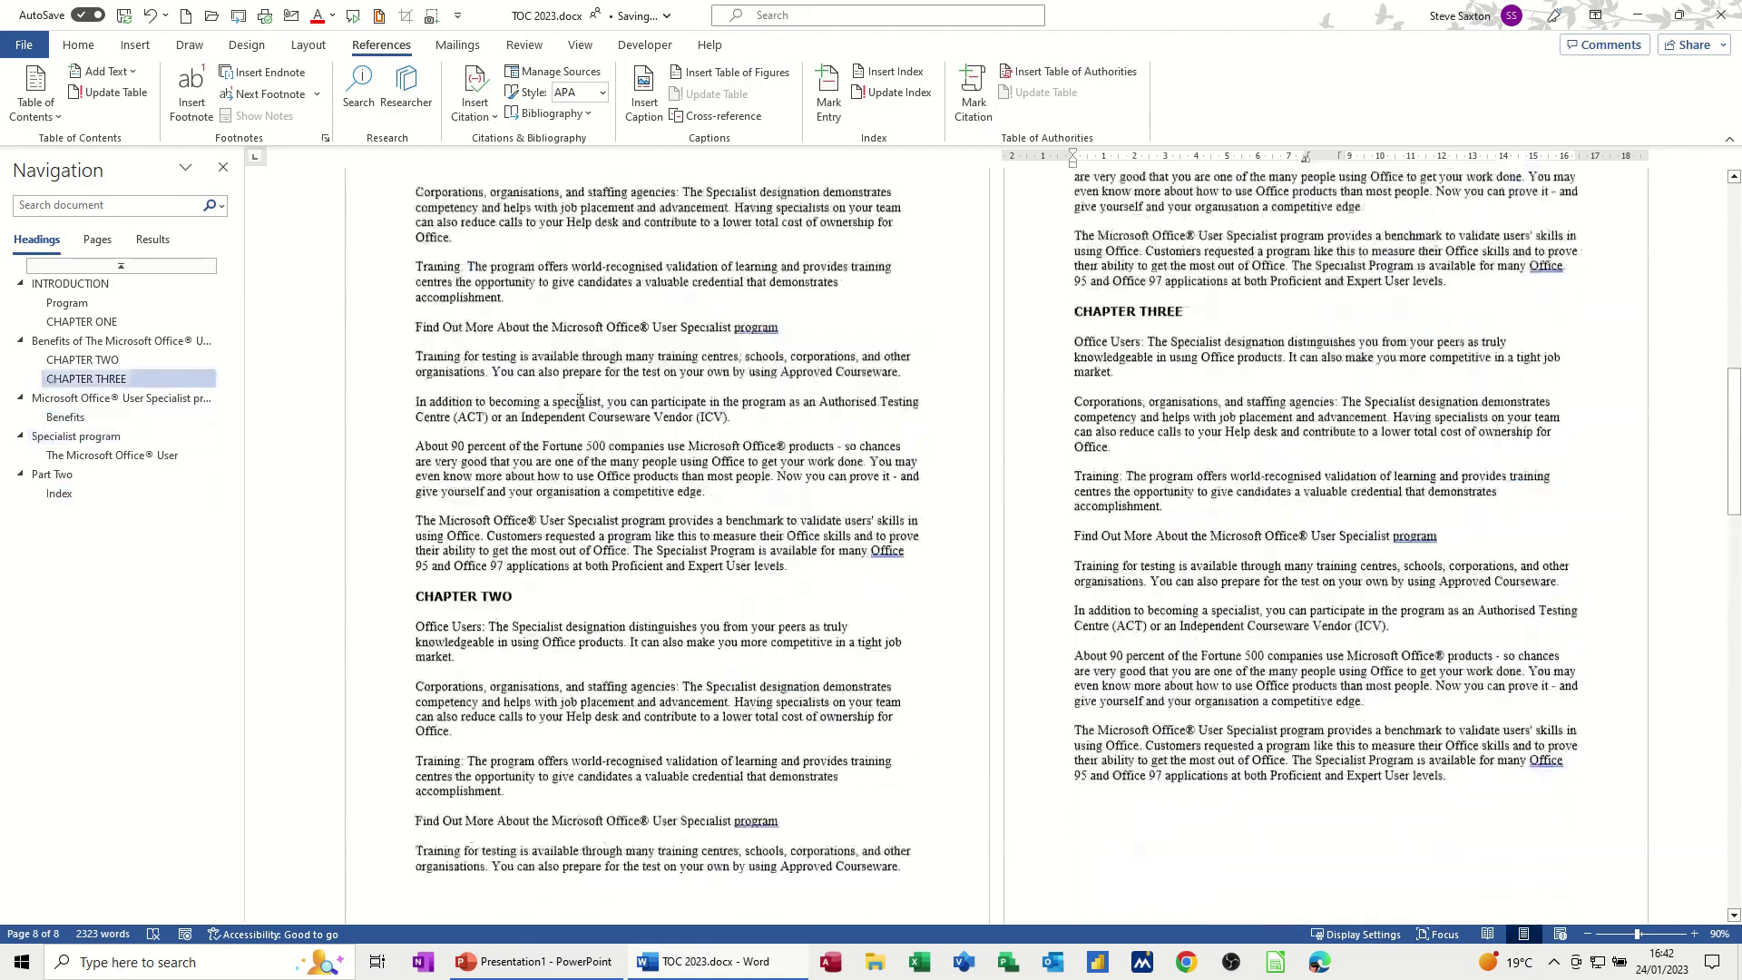
pyautogui.scroll(-1, 580, 402)
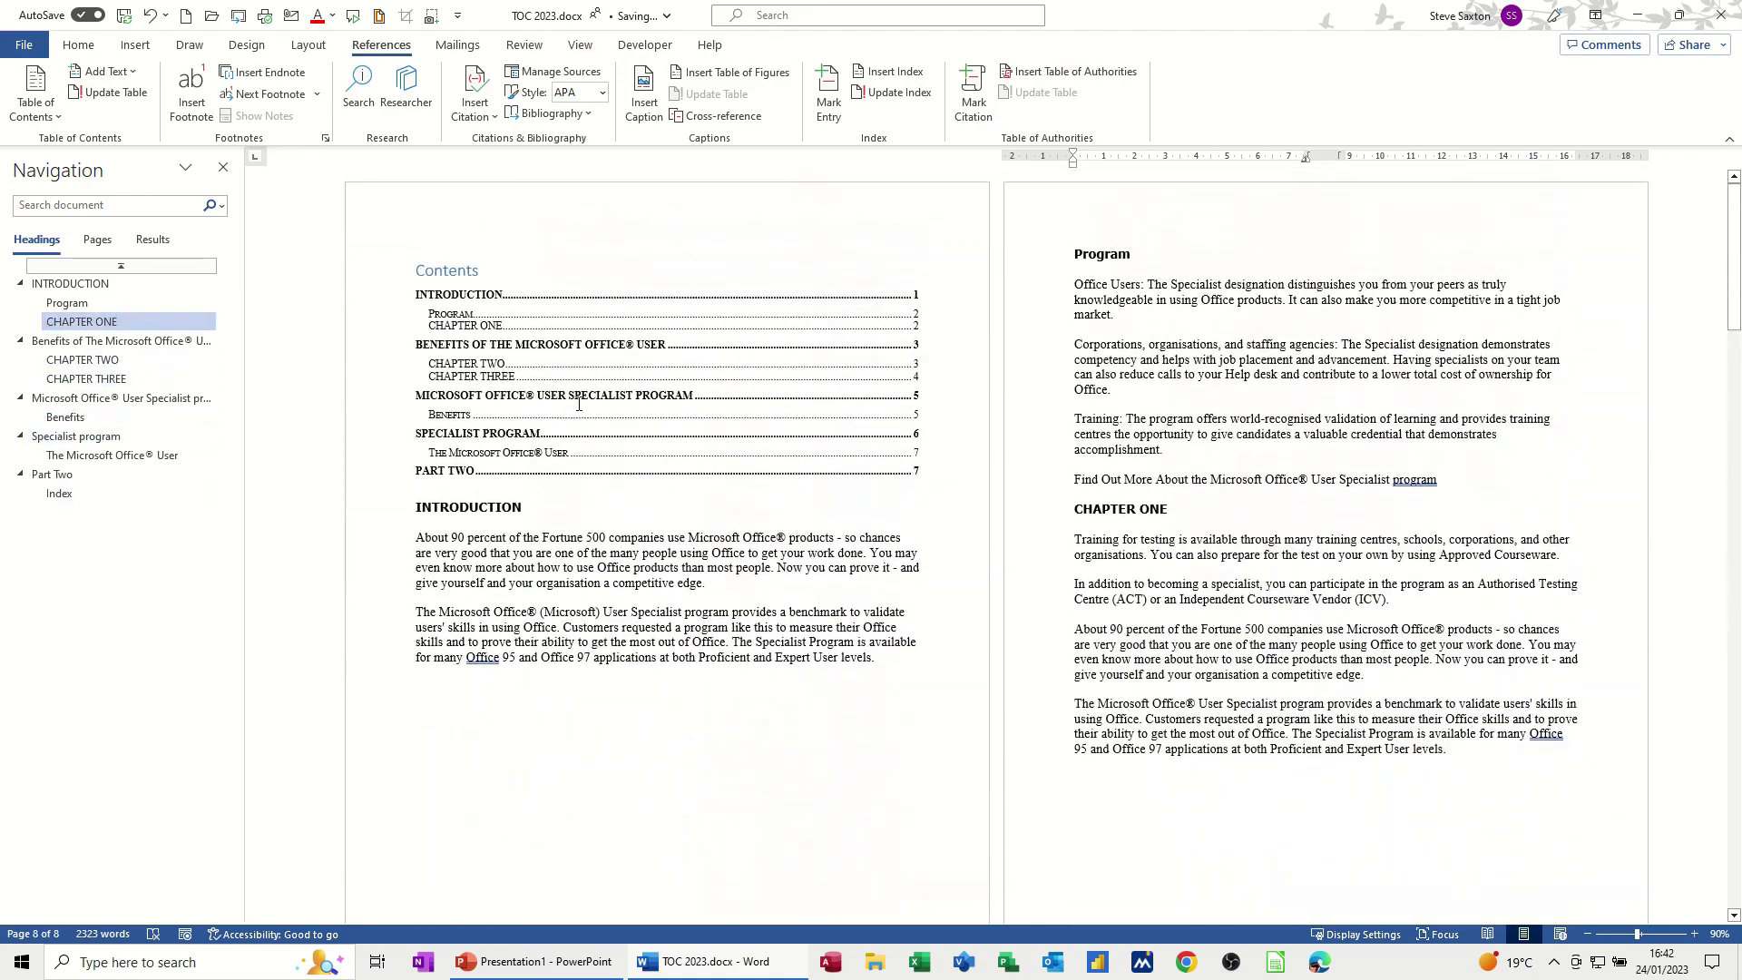
pyautogui.click(544, 372)
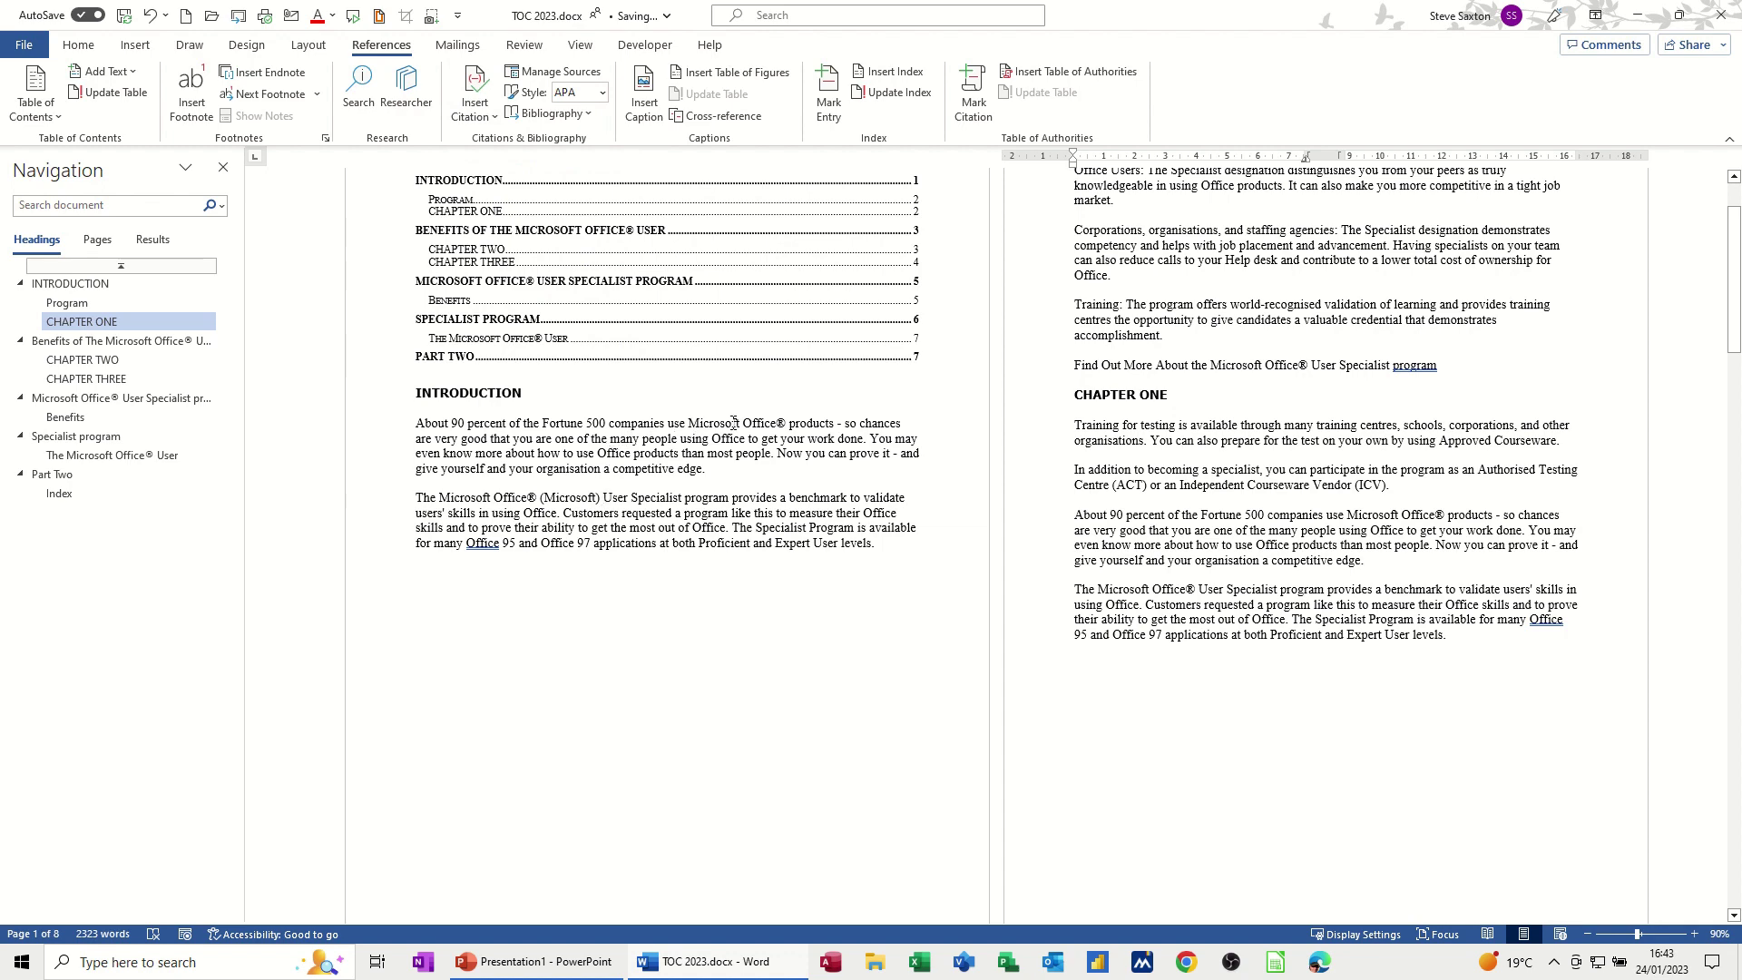
# Step: Place the cursor after 'Office®' in the first Introduction paragraph and open Insert Citation
pyautogui.click(788, 426)
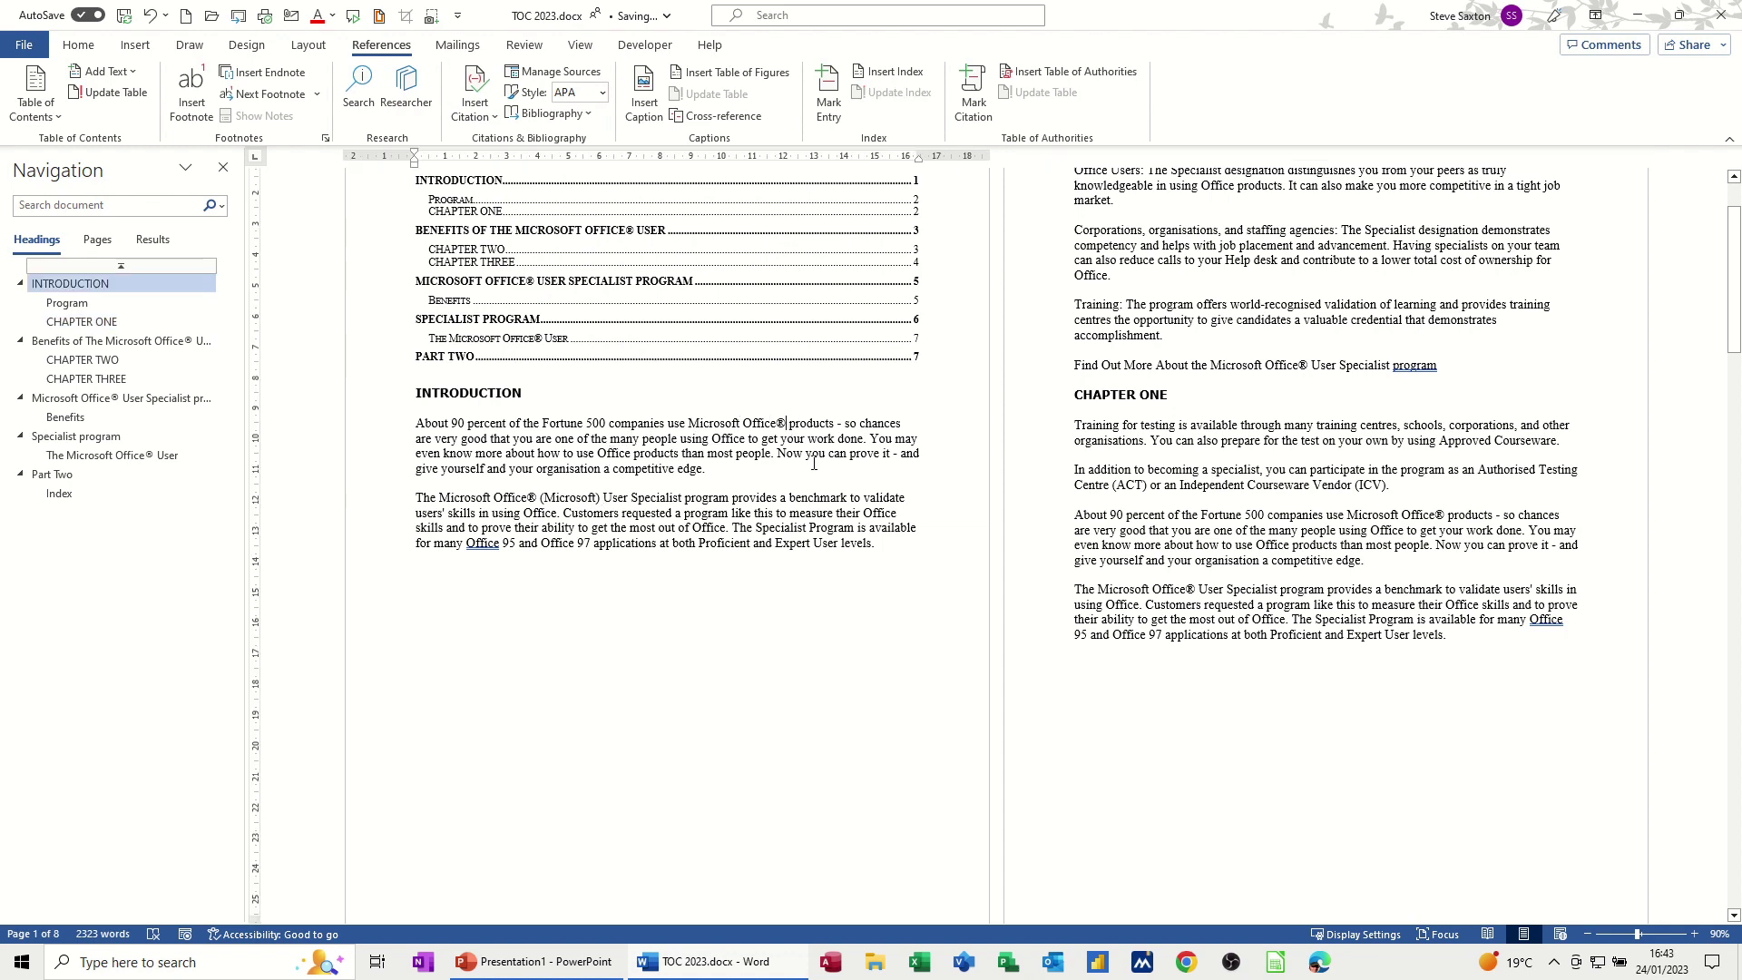
pyautogui.click(484, 116)
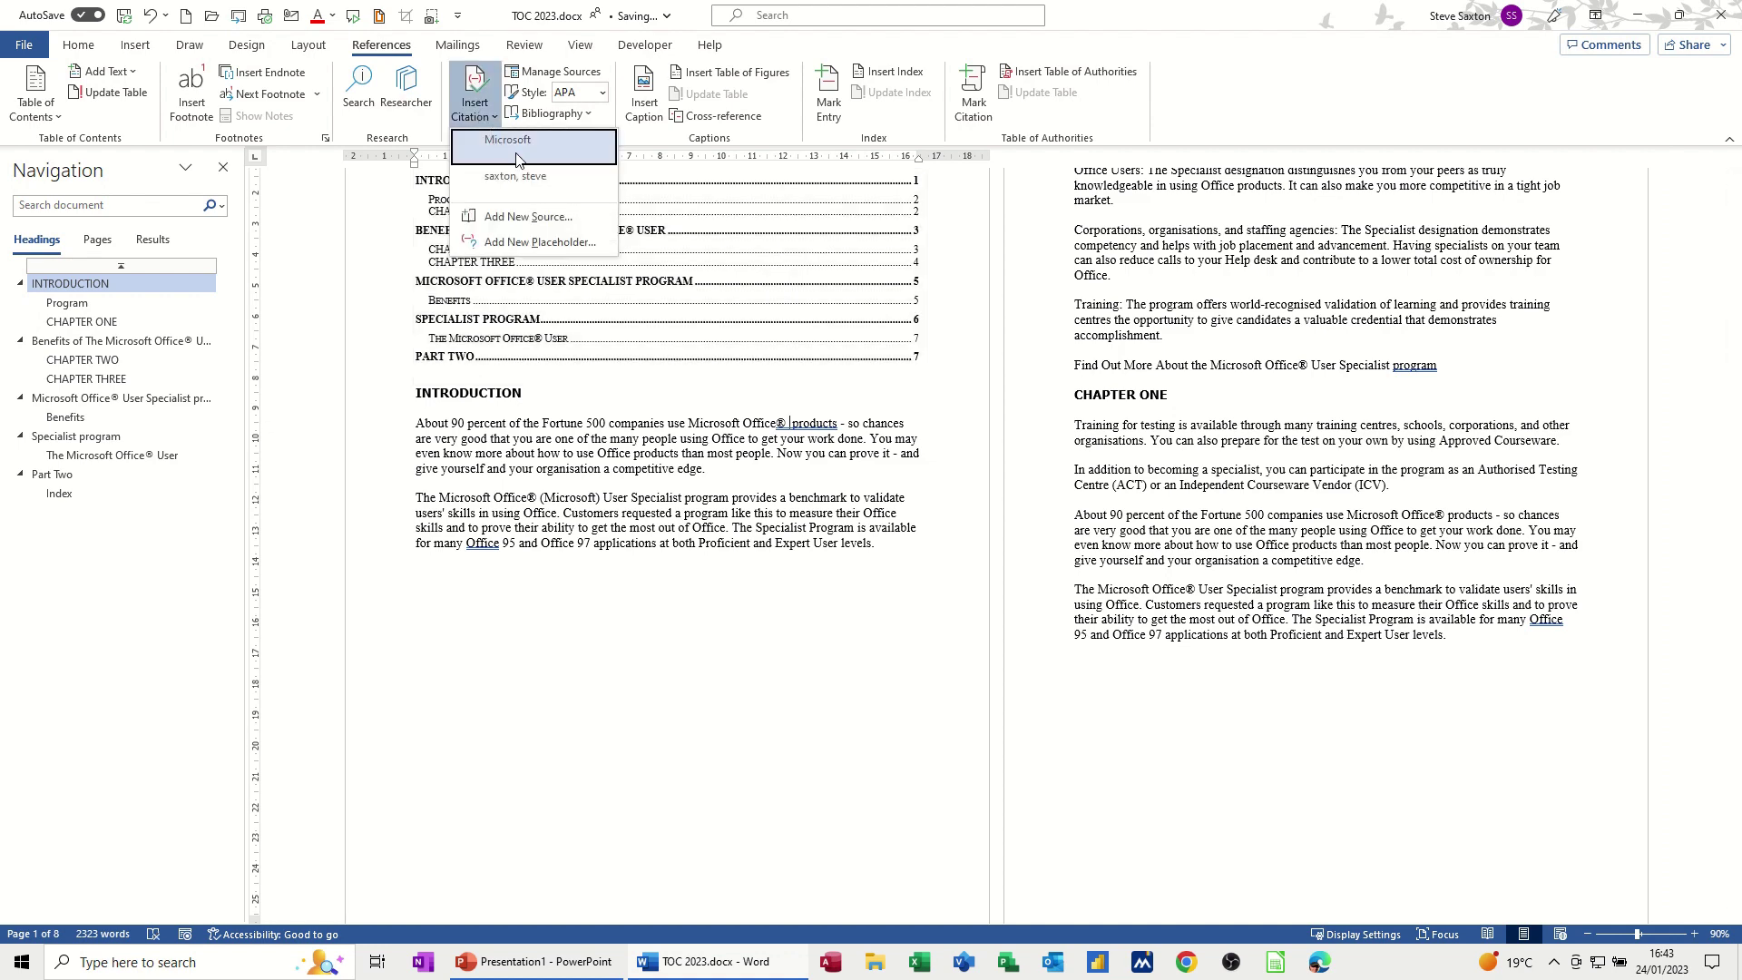
# Step: Fill in a new Book Section source: author, title Visio, book author, and book title 'Visio for Beginners'
pyautogui.click(513, 217)
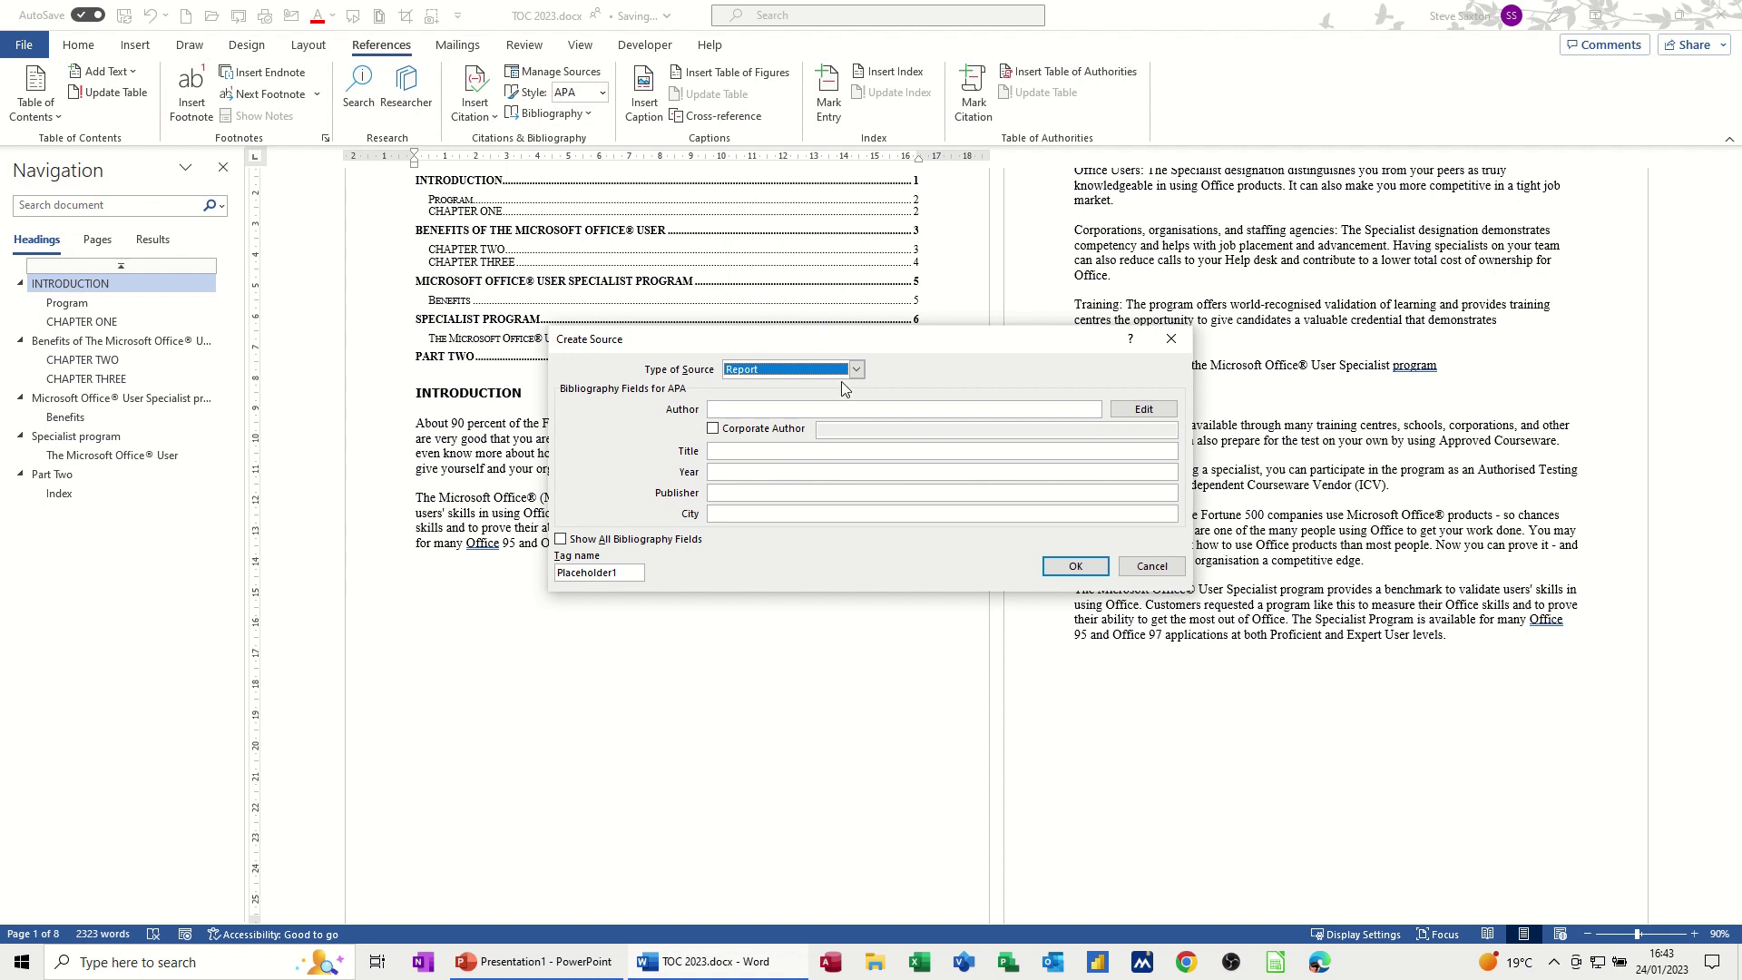
pyautogui.click(857, 370)
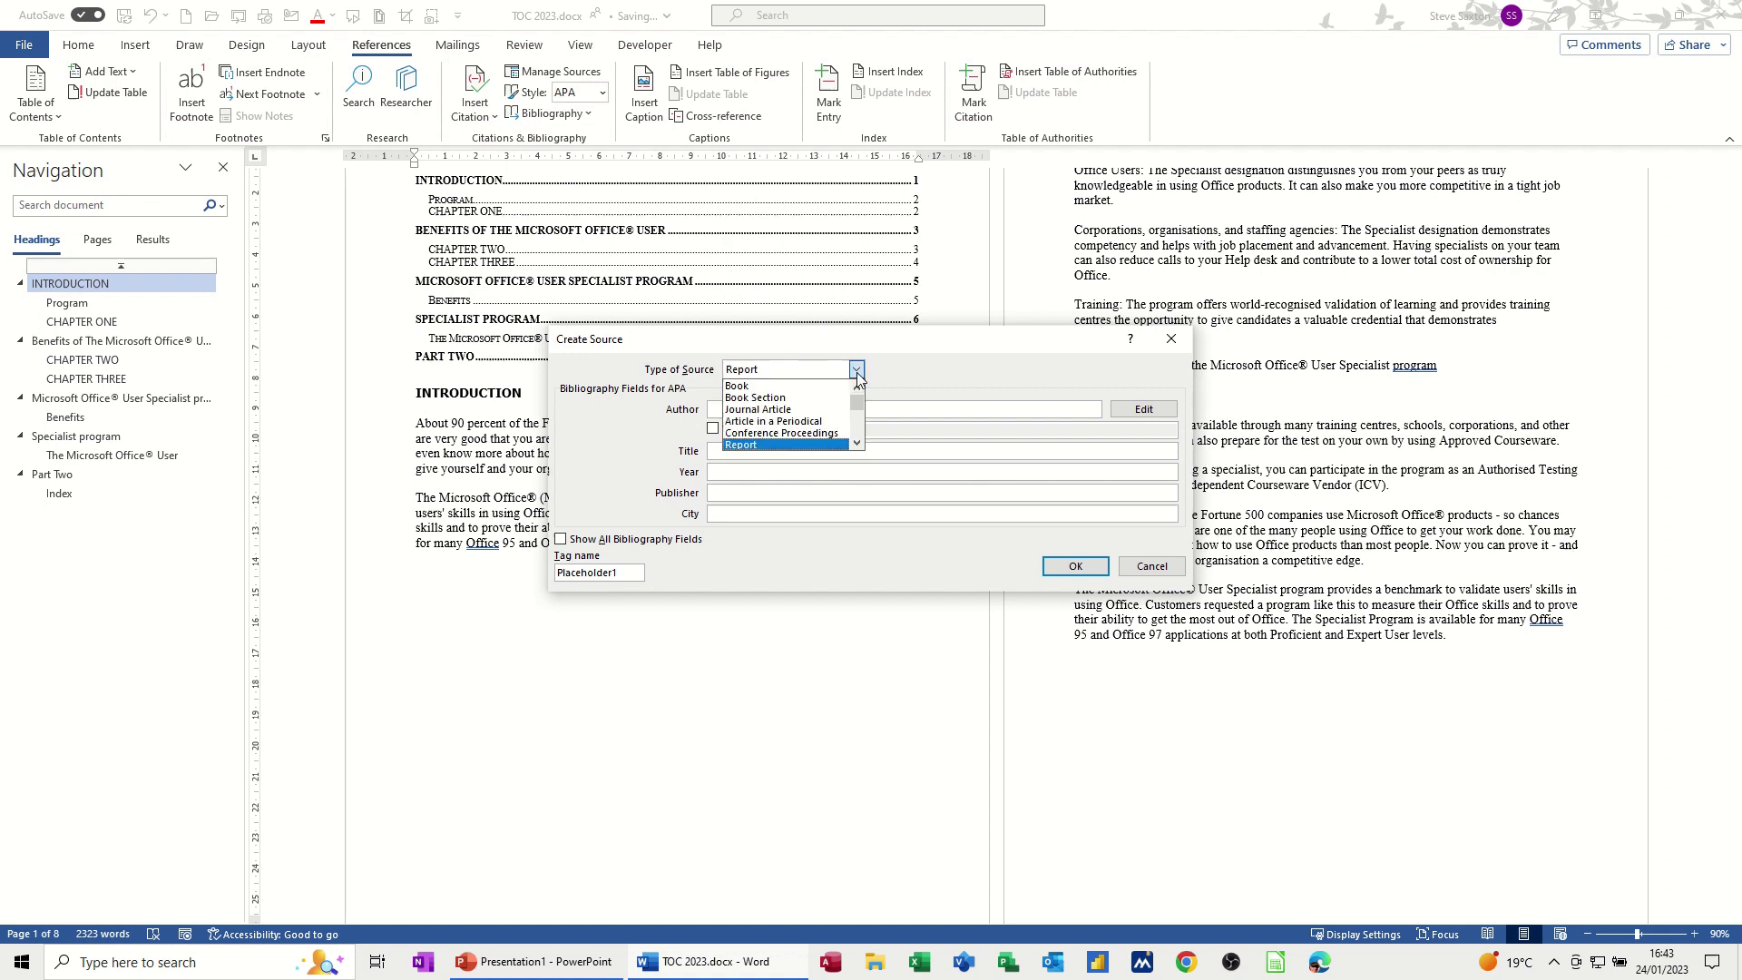
pyautogui.click(810, 398)
pyautogui.click(771, 408)
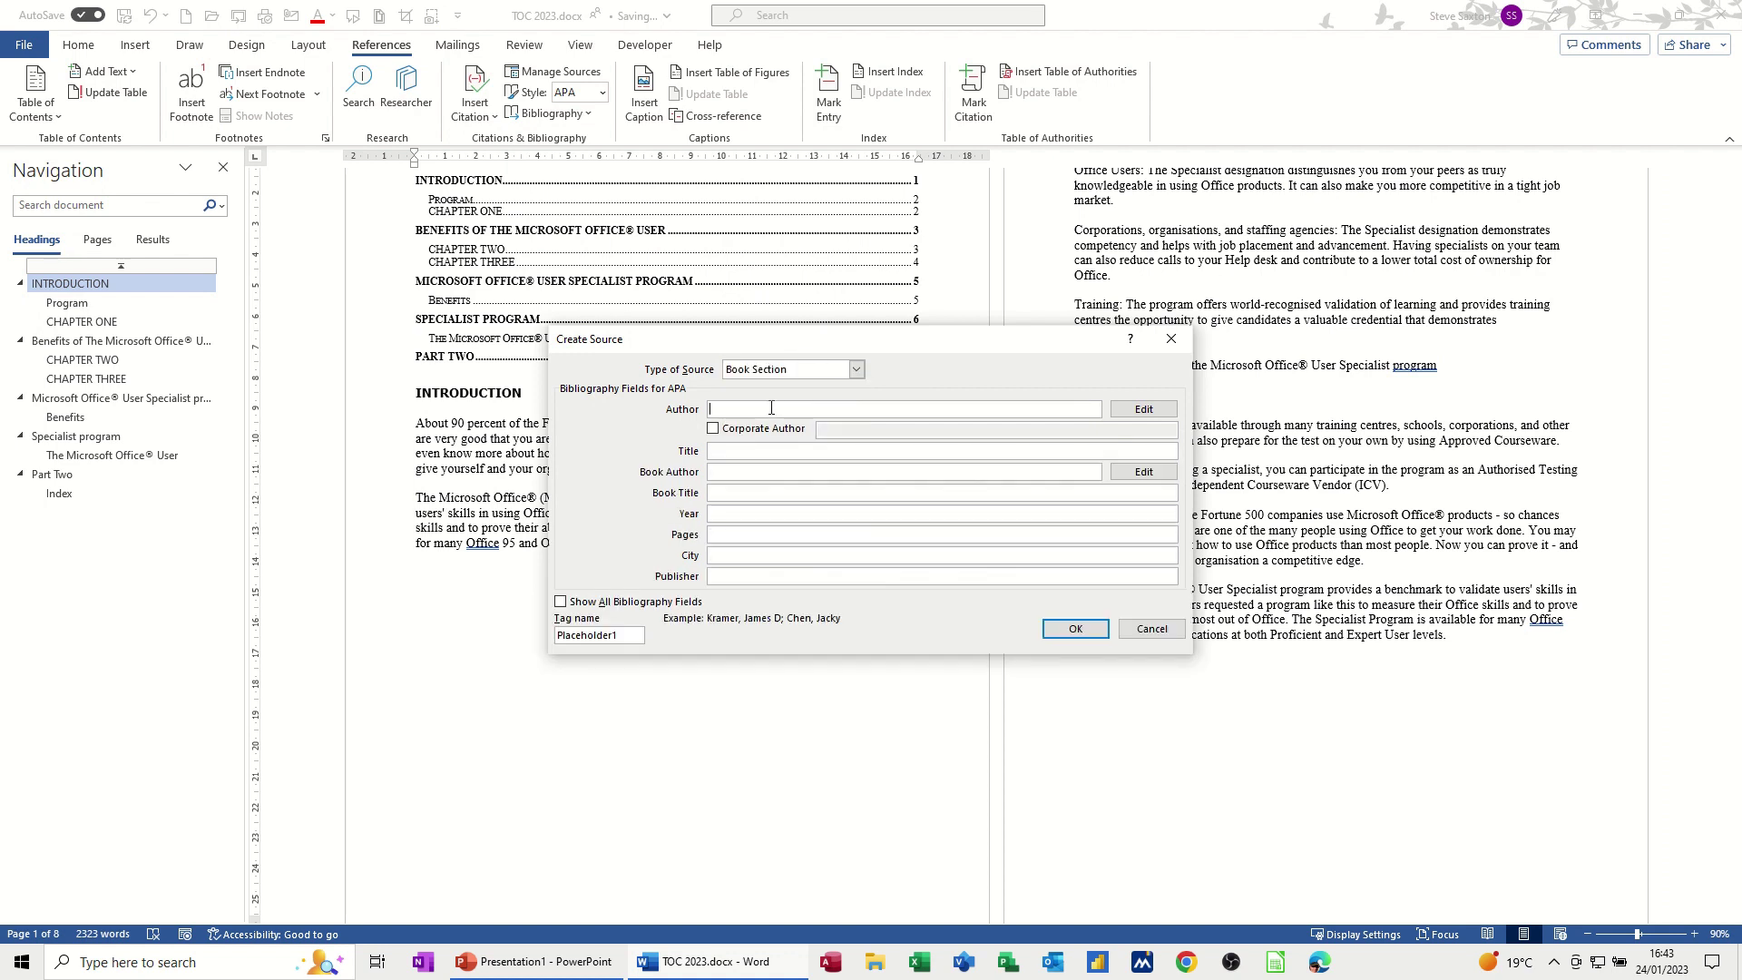
pyautogui.write('Microsoft')
pyautogui.press('Tab')
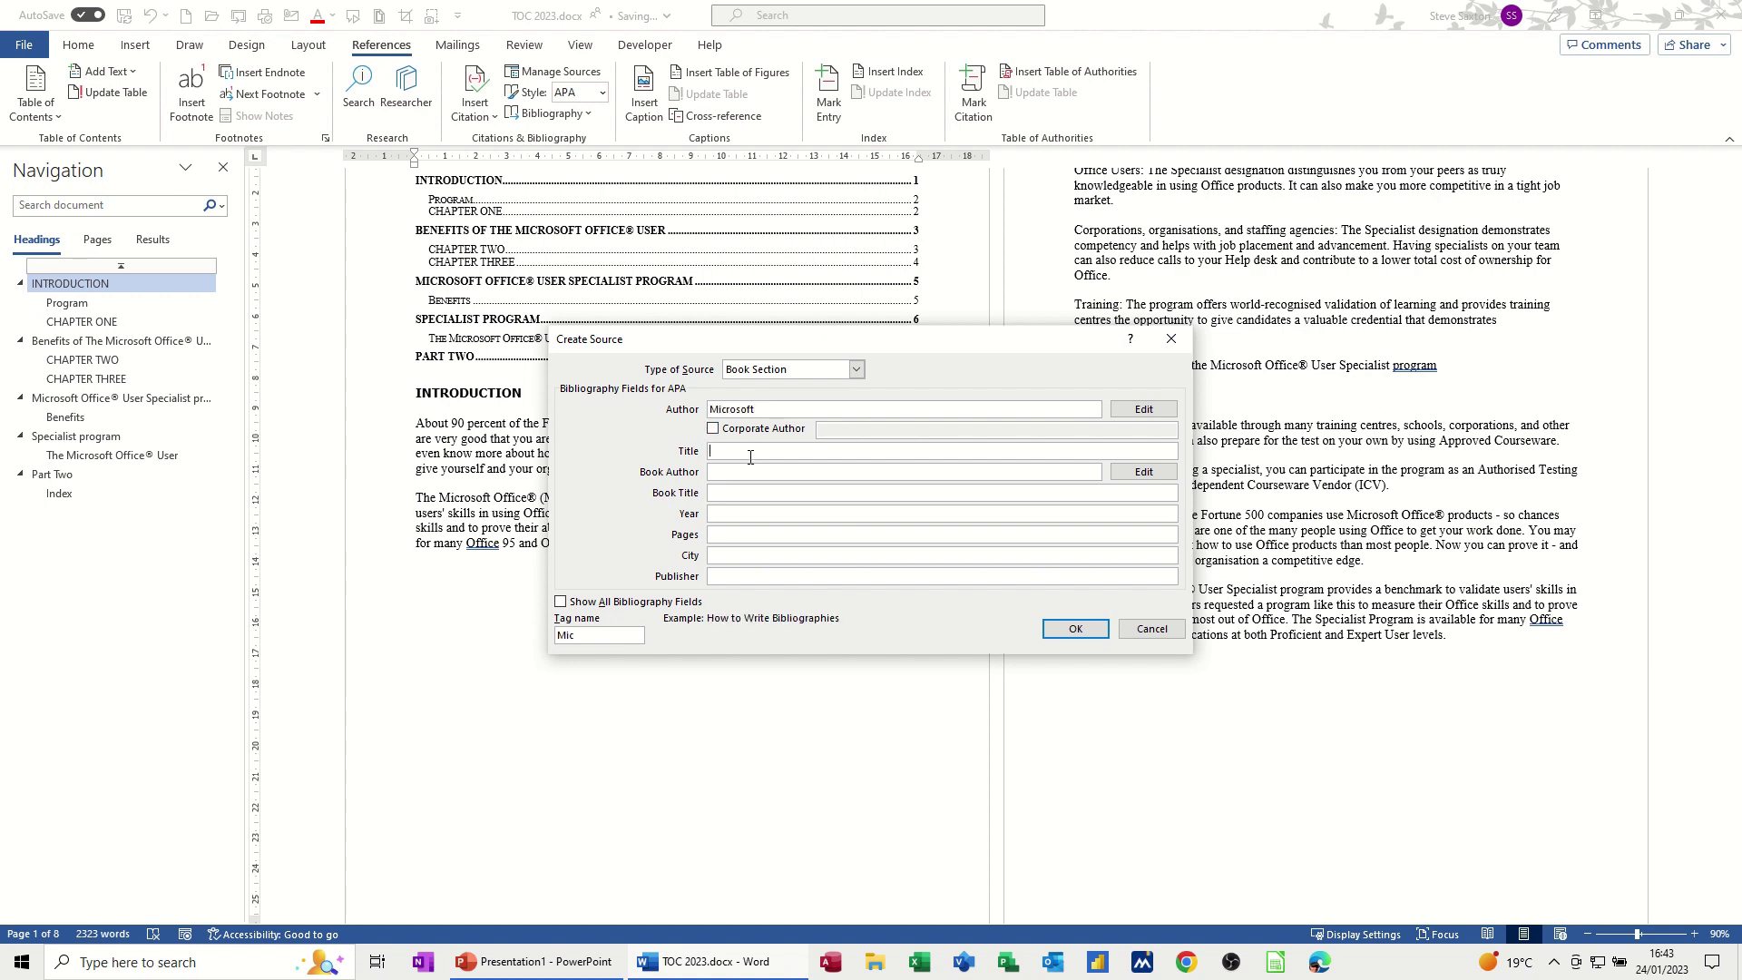
pyautogui.write('V')
pyautogui.click(776, 472)
pyautogui.click(735, 490)
pyautogui.write('Visio for Beginners')
# Step: Fix the duplicate tag name and save the source, inserting the (Microsoft.com) citation
pyautogui.click(1058, 631)
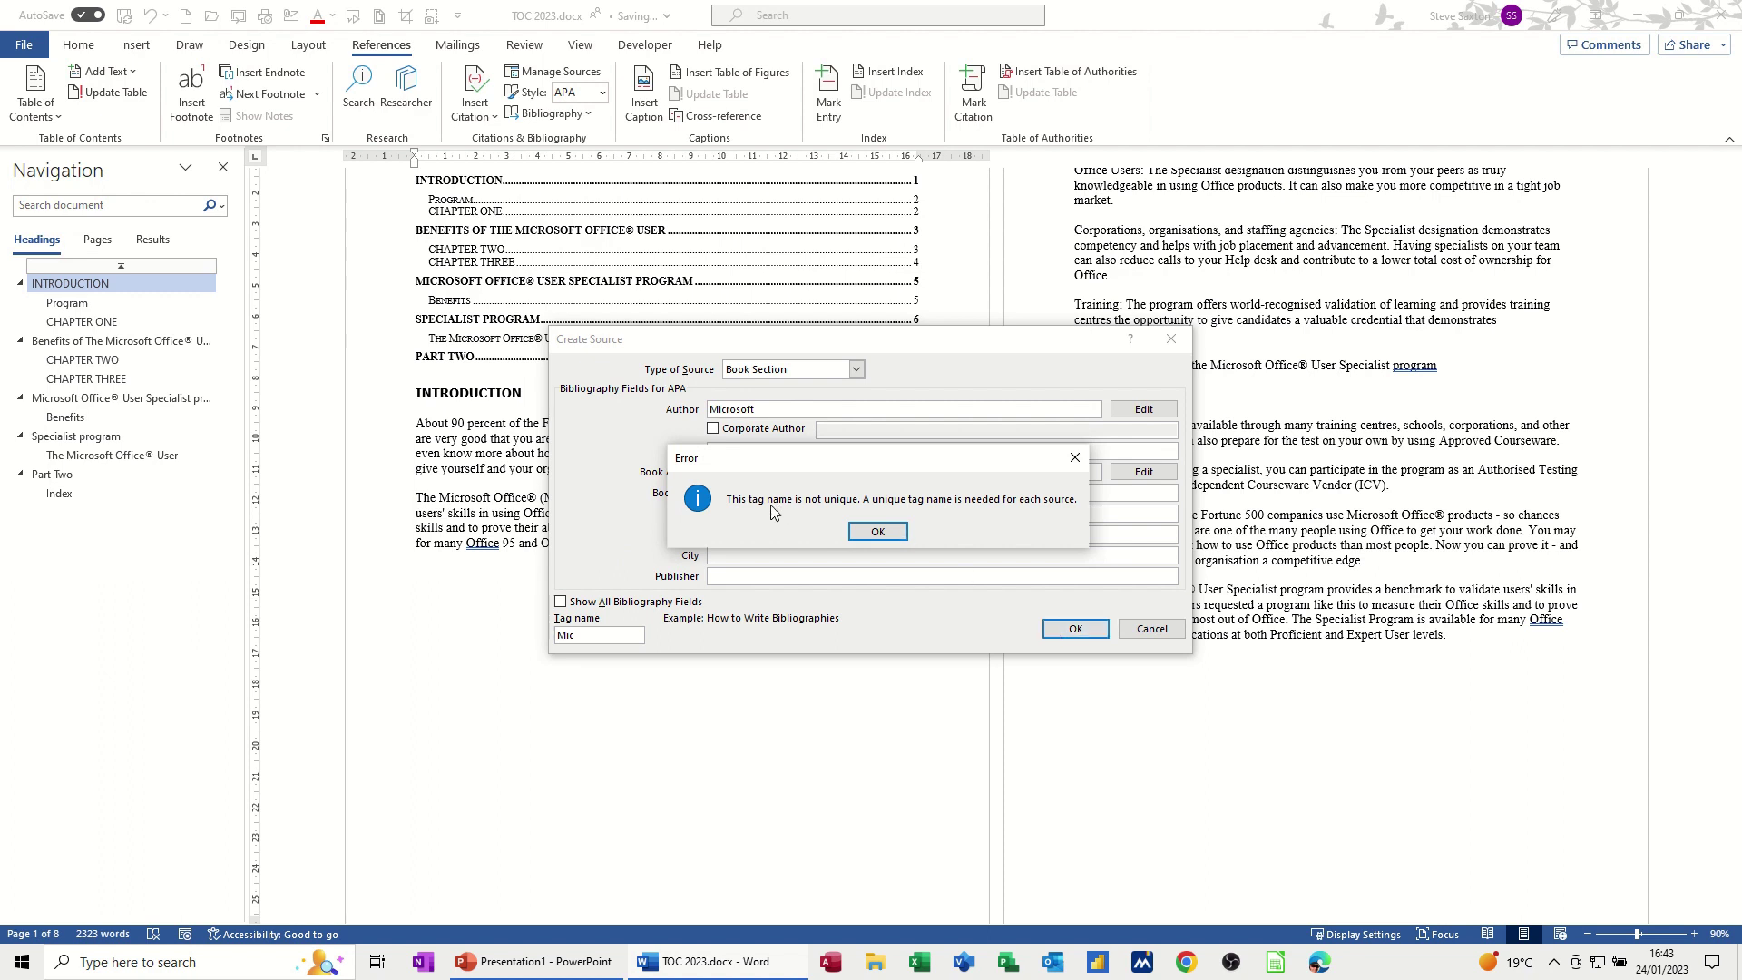
pyautogui.click(877, 532)
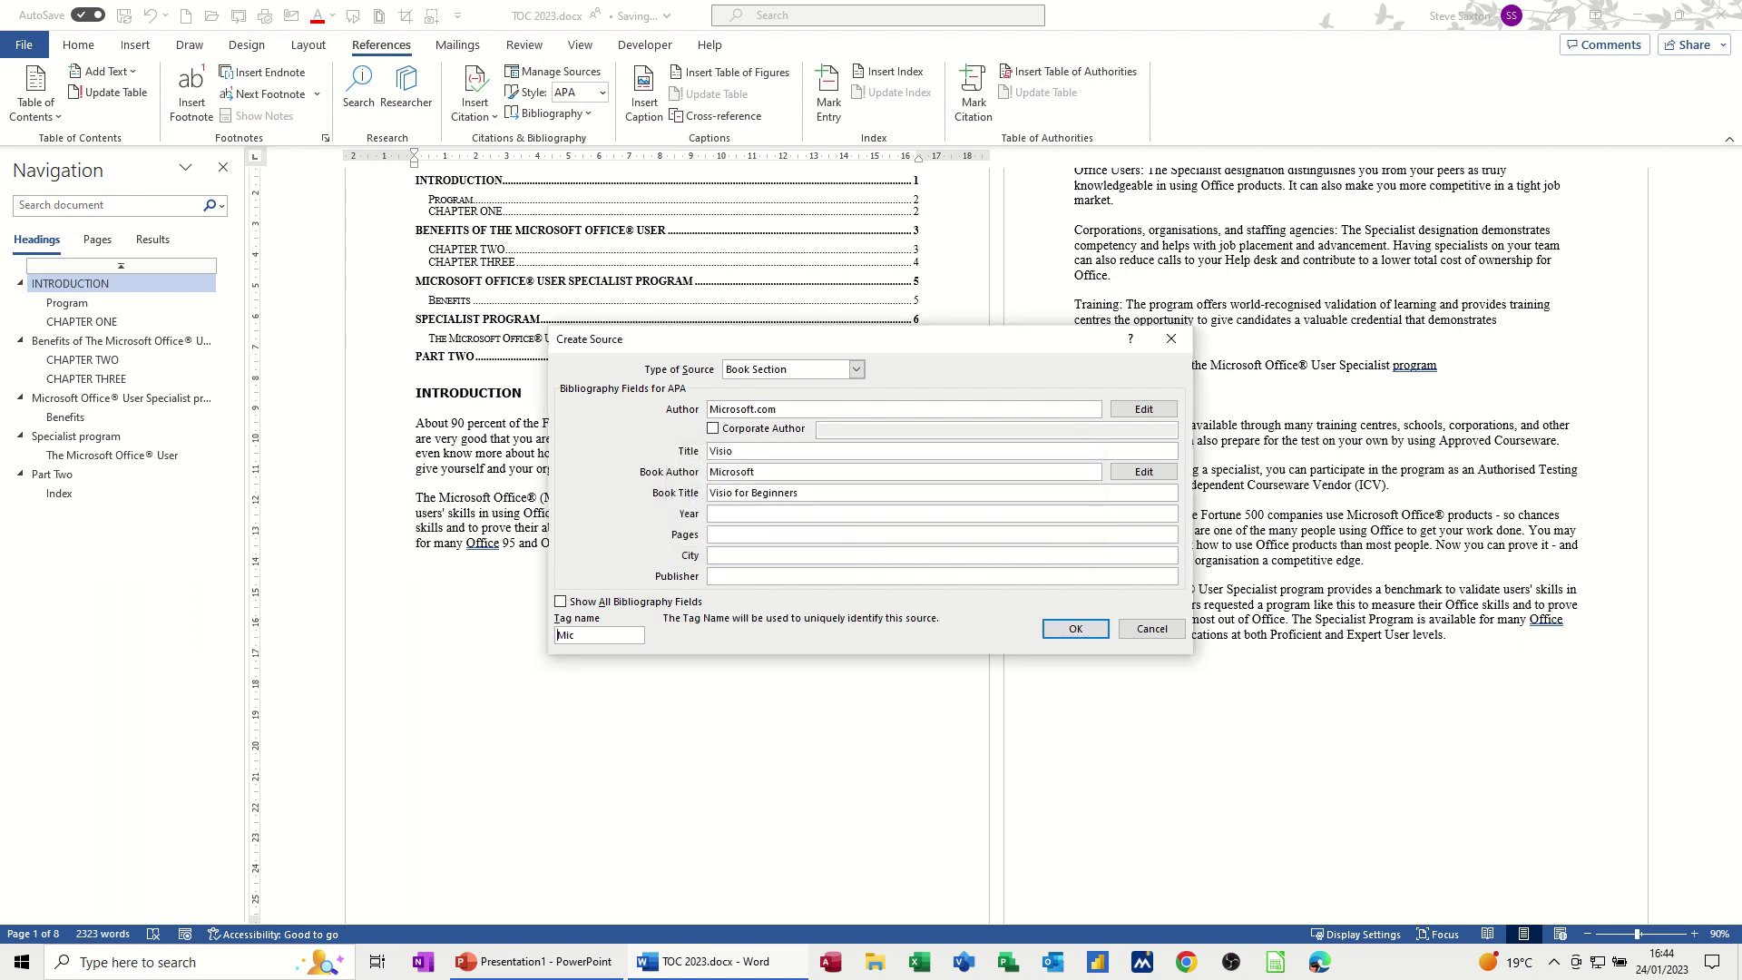
pyautogui.write('Sax')
pyautogui.click(1077, 630)
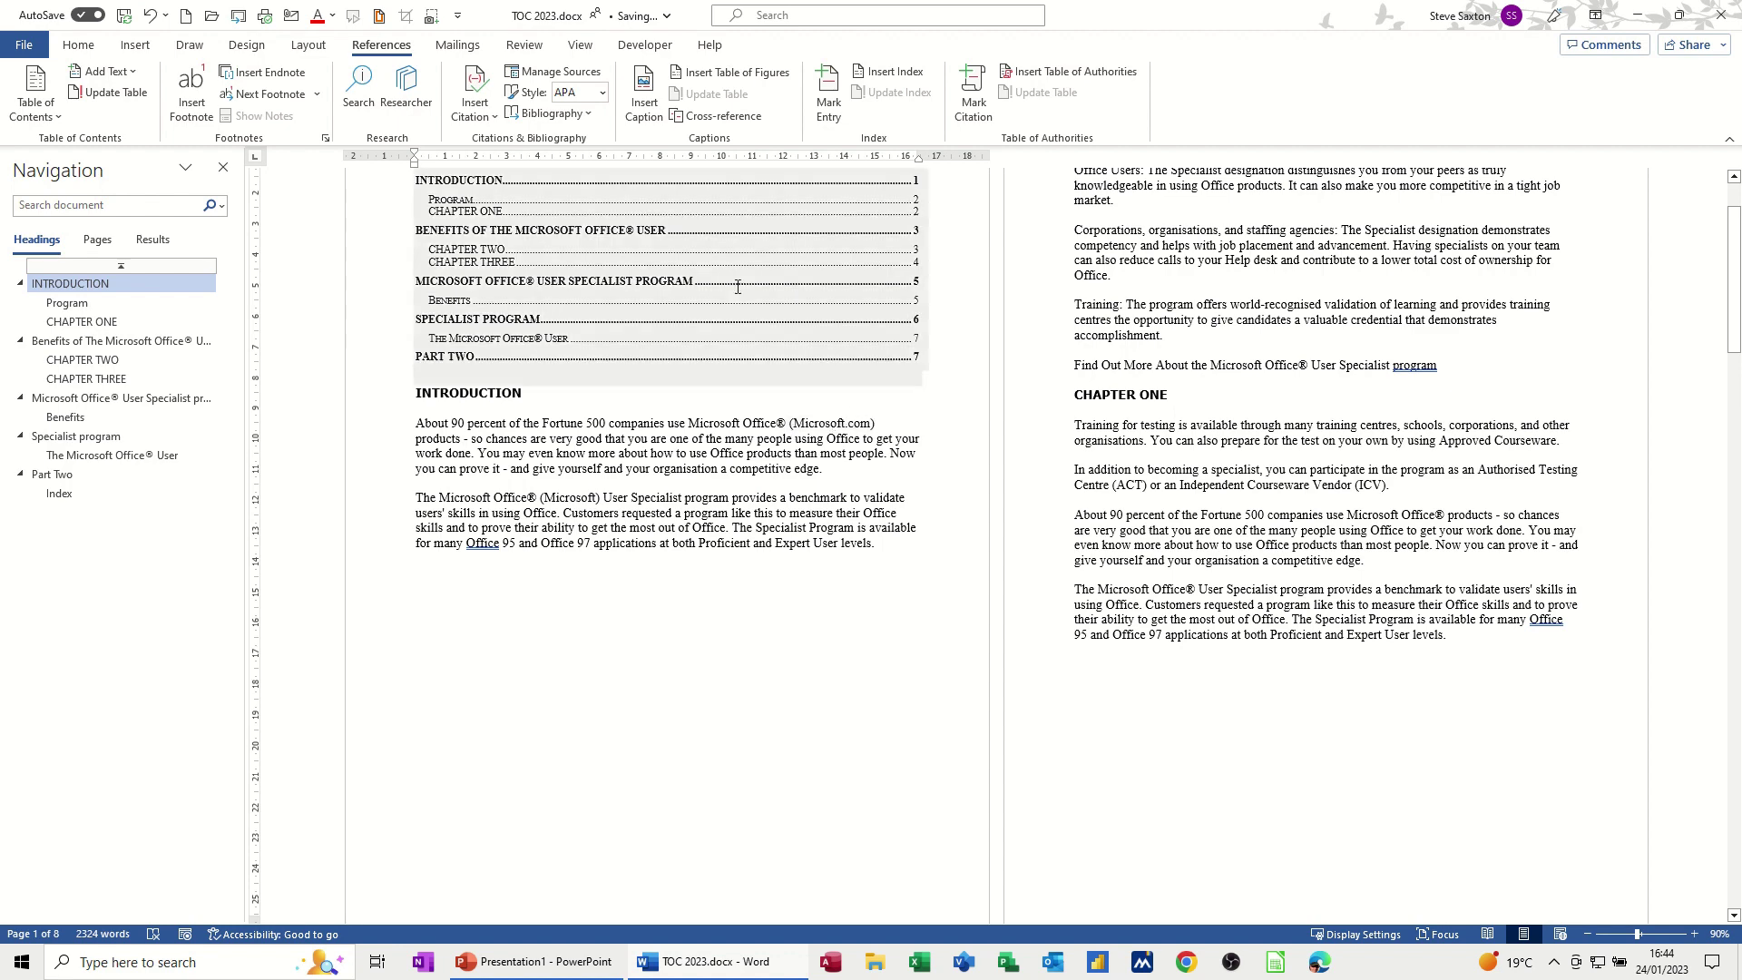
# Step: Review the Microsoft.com Visio source in Manage Sources unchanged, then open citations before 'program' in paragraph two
pyautogui.click(493, 118)
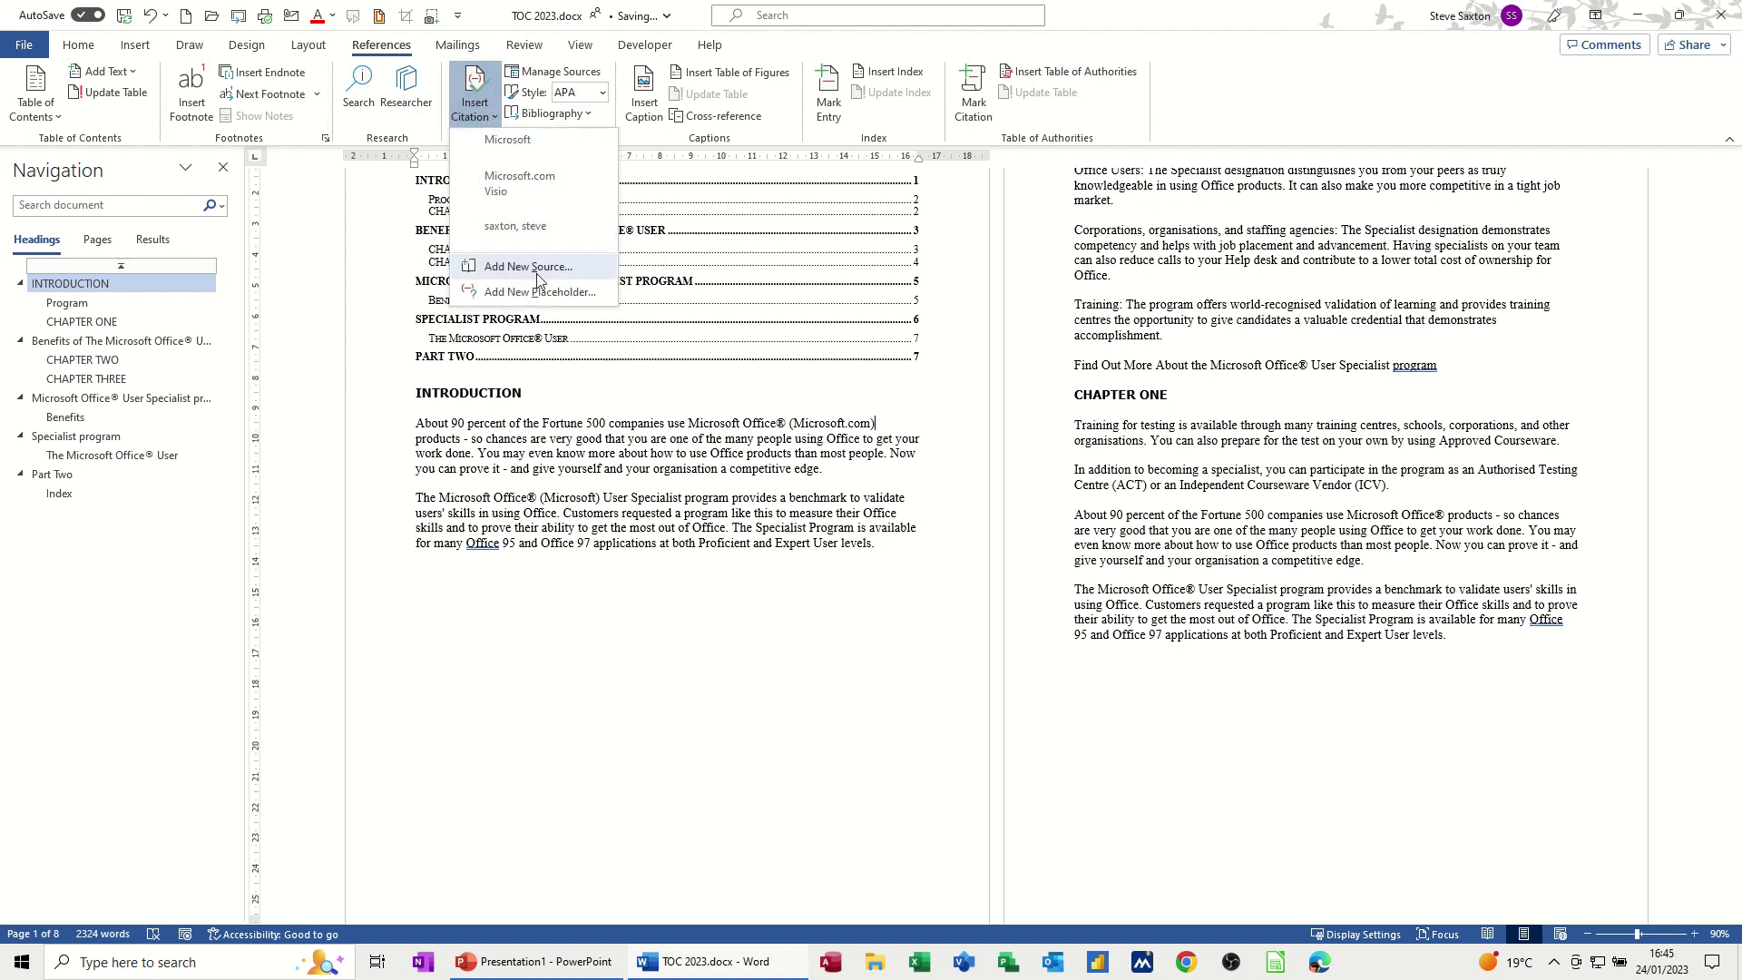
pyautogui.click(541, 71)
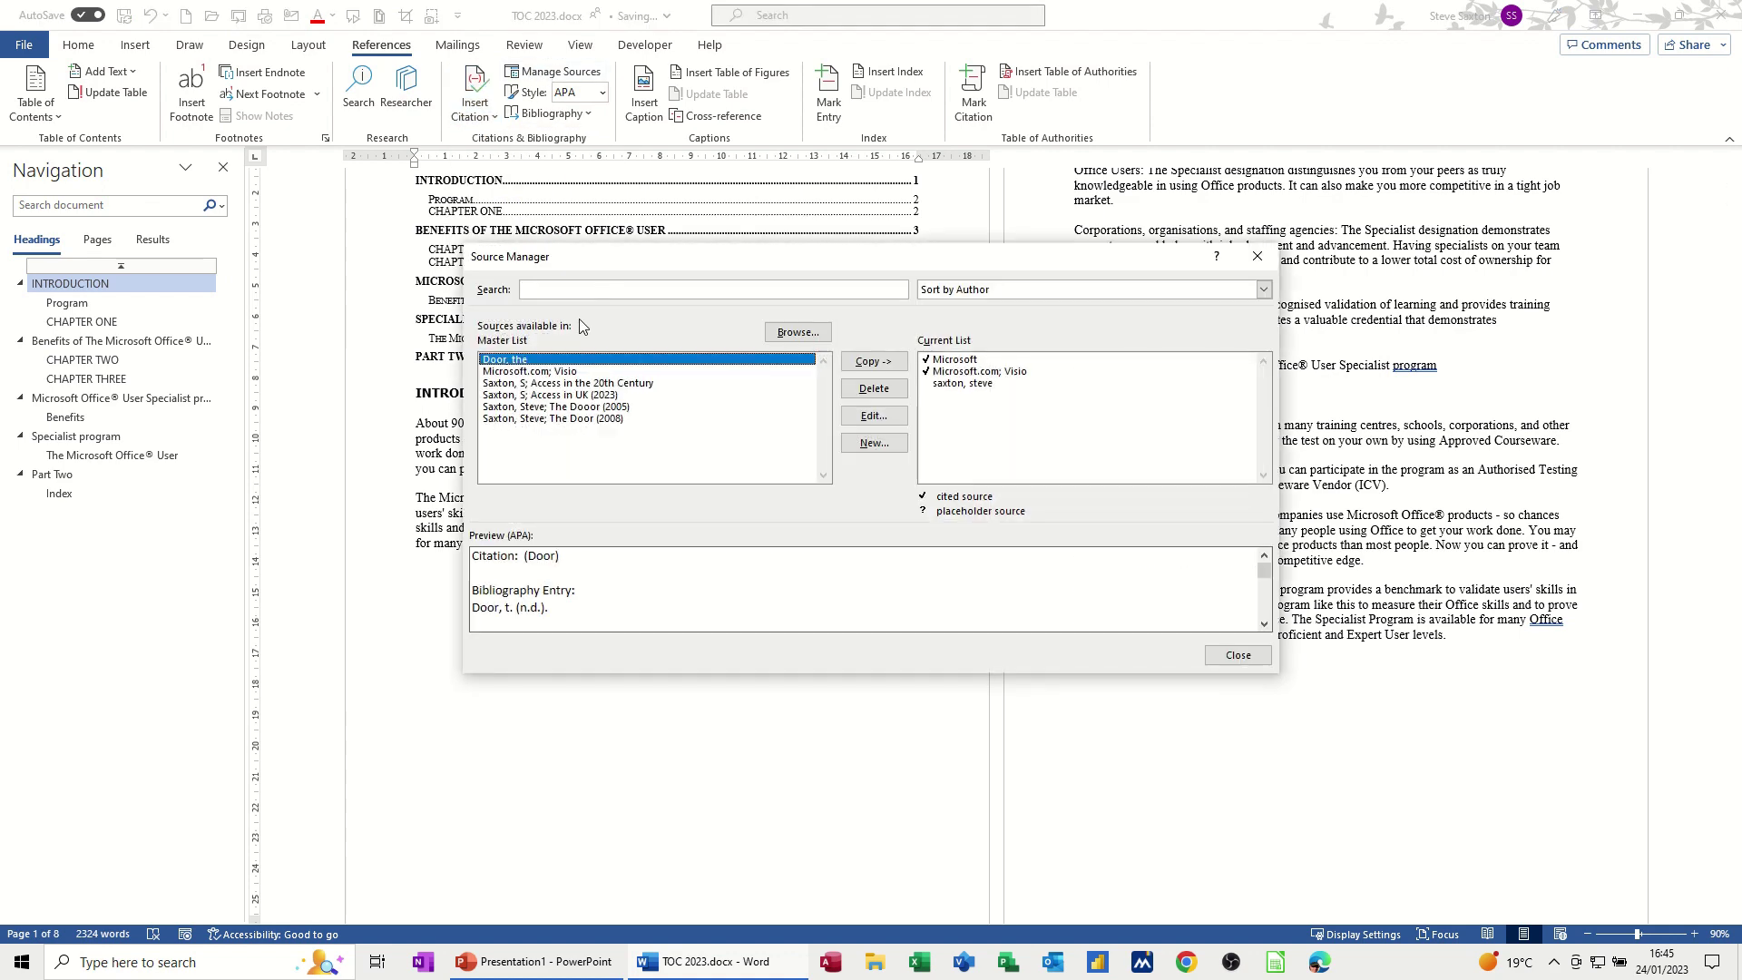
pyautogui.click(513, 372)
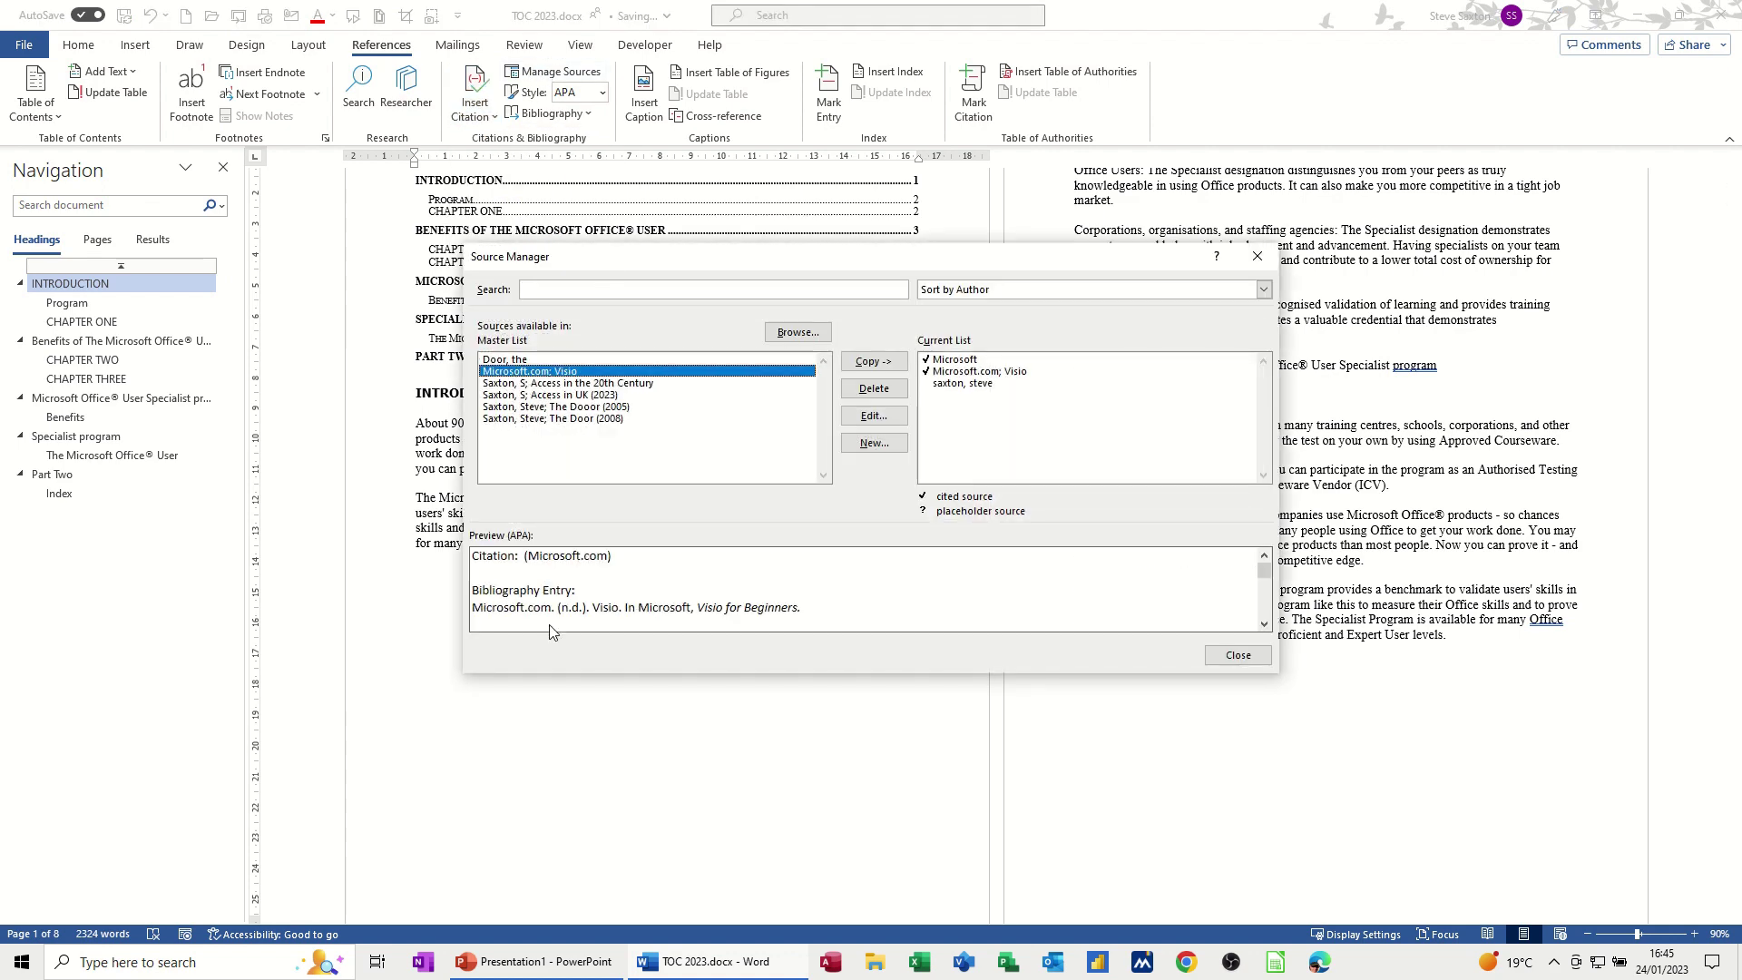
pyautogui.click(873, 417)
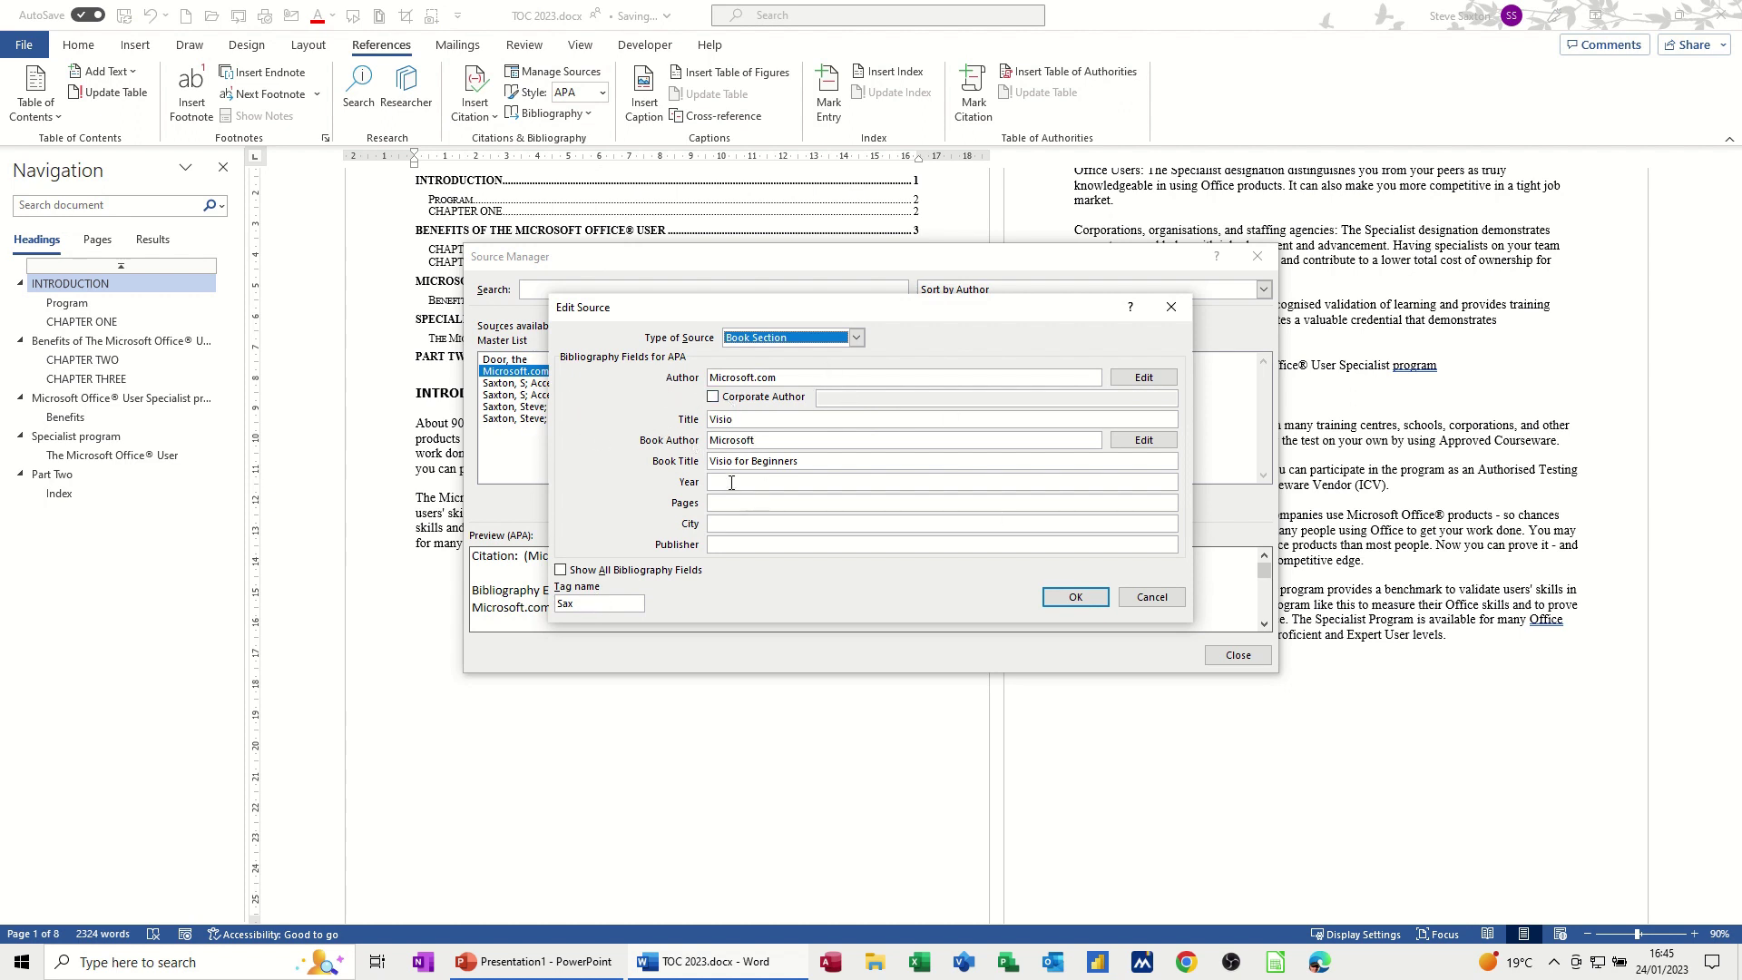
pyautogui.click(1144, 598)
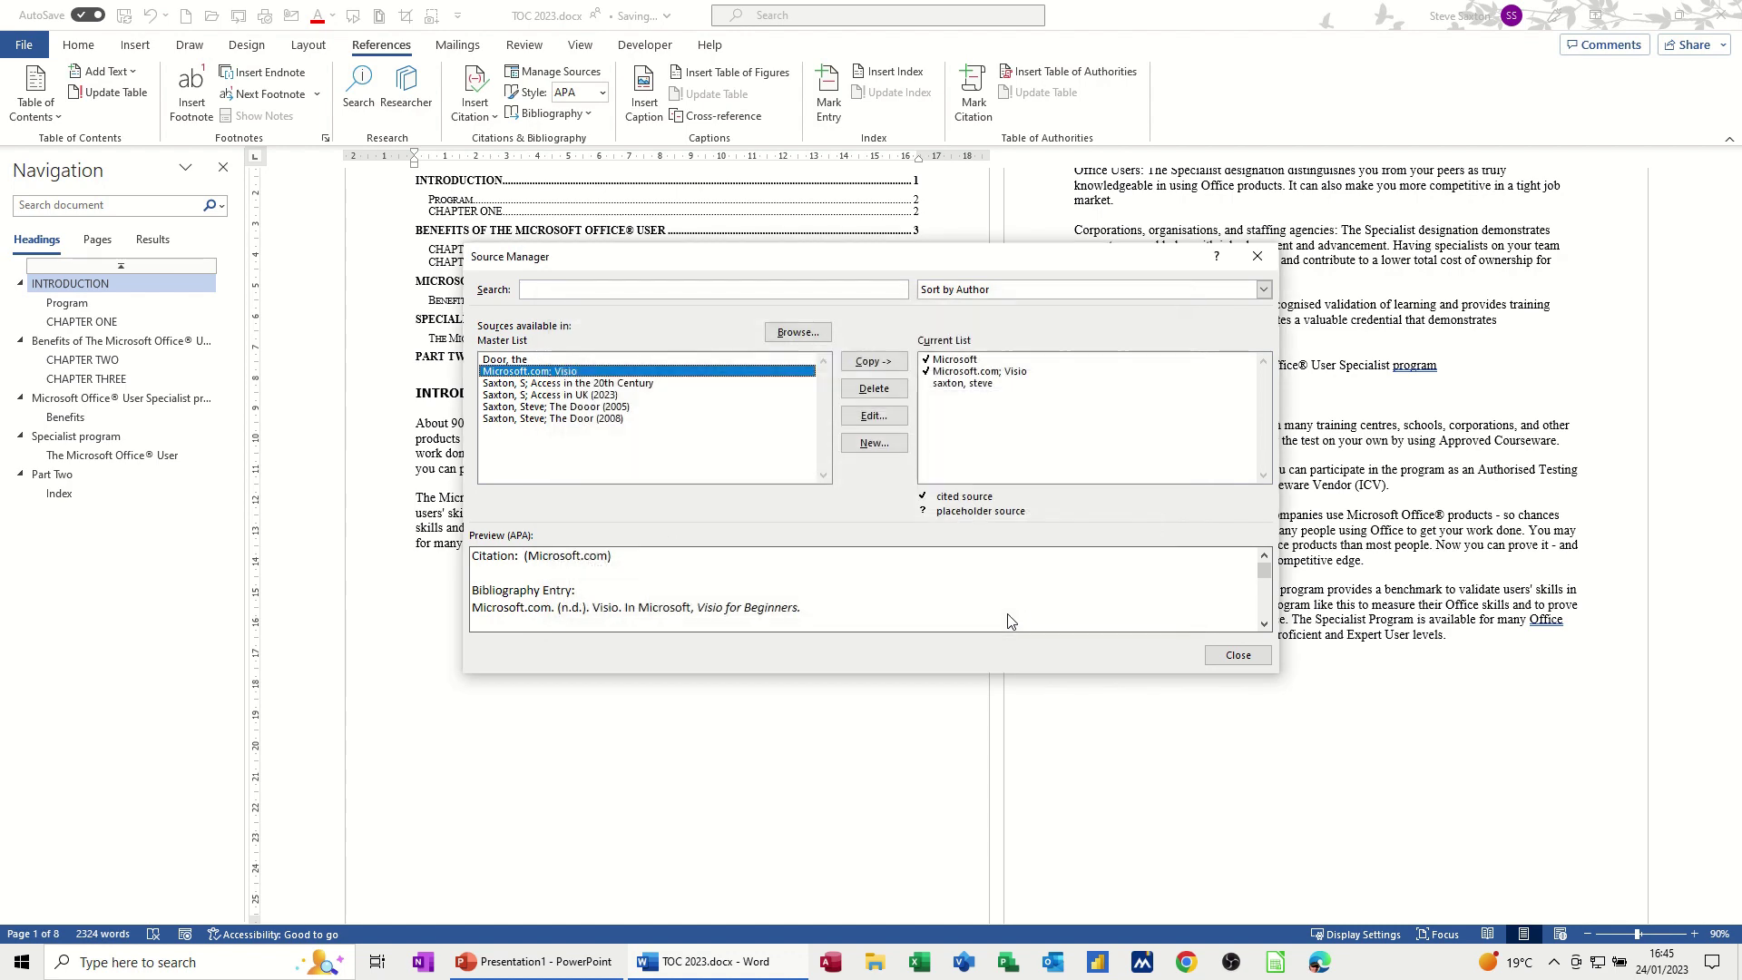
pyautogui.click(1239, 655)
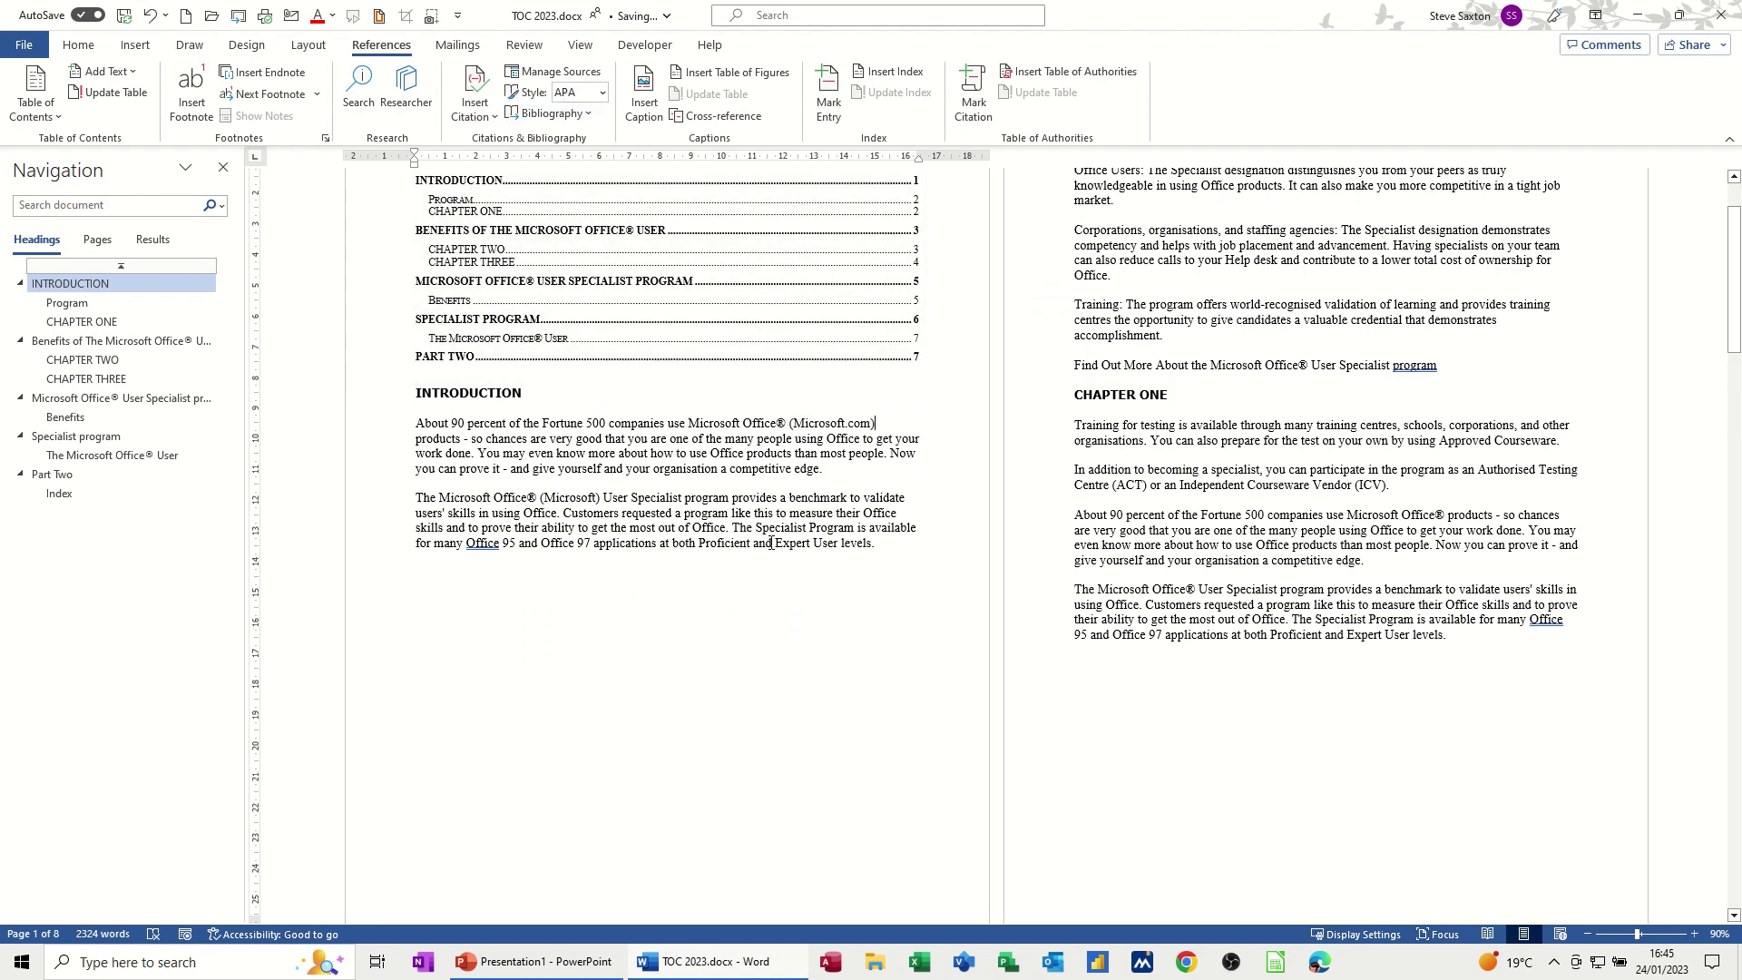
pyautogui.click(686, 502)
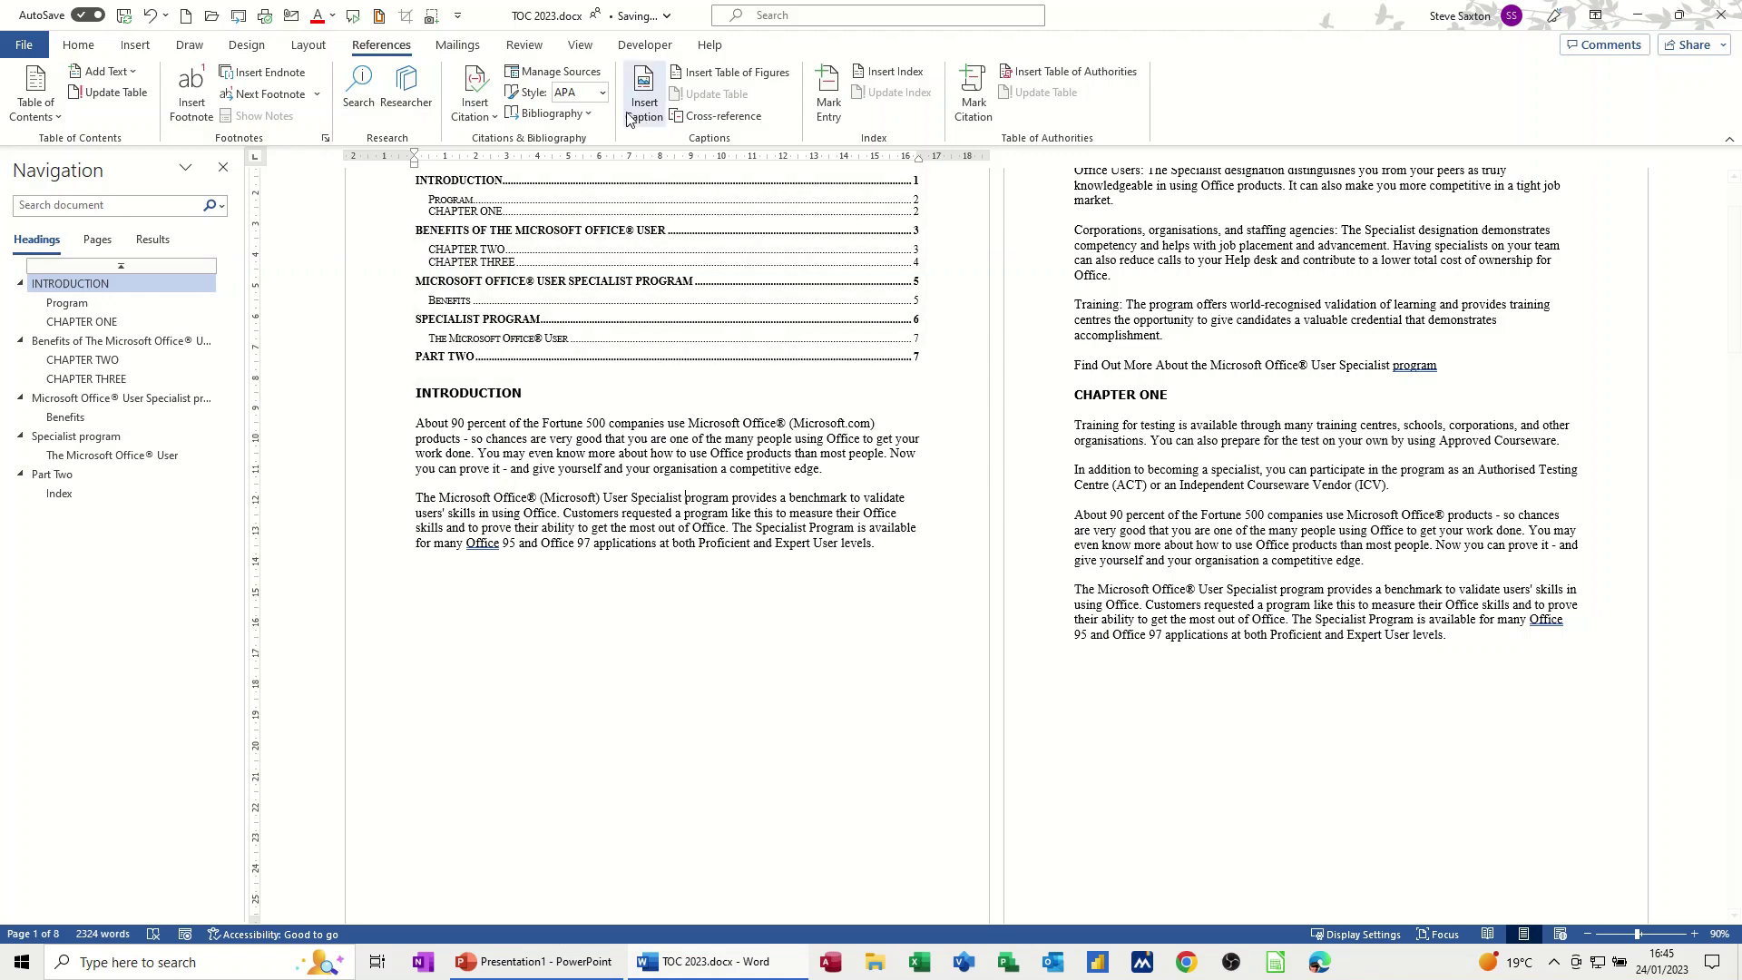
pyautogui.click(475, 98)
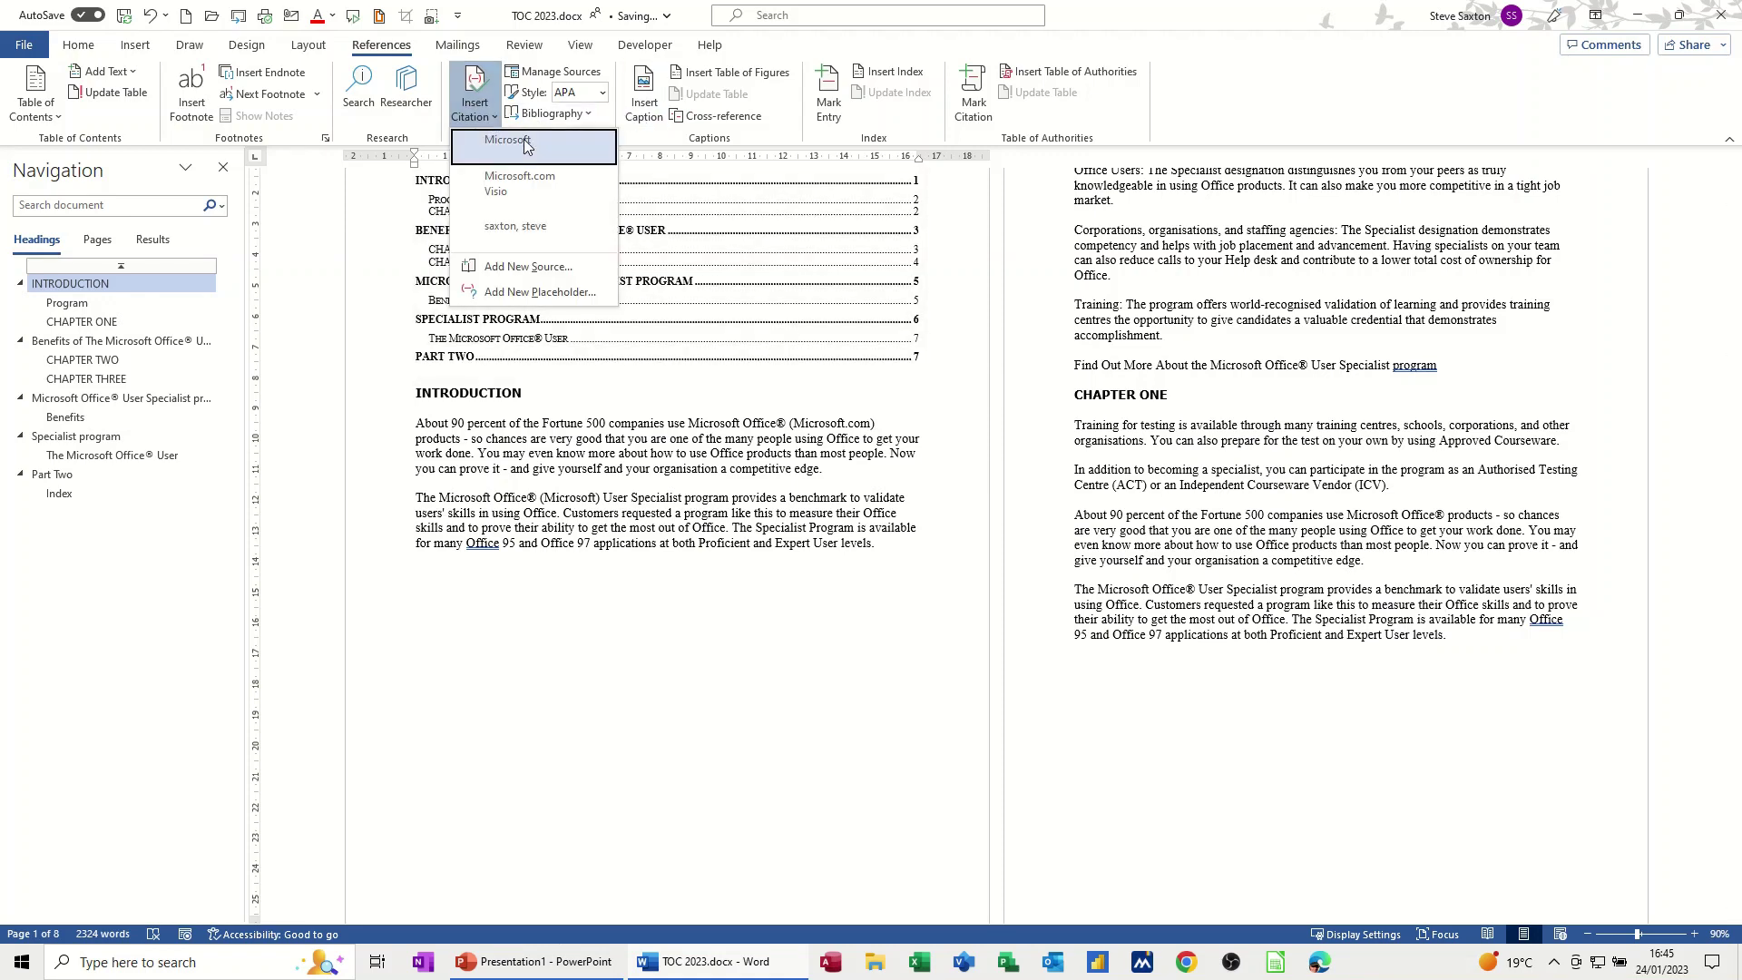
# Step: Create and cite a new Report source titled 'Visio or Not', year 2023, with its author
pyautogui.click(533, 270)
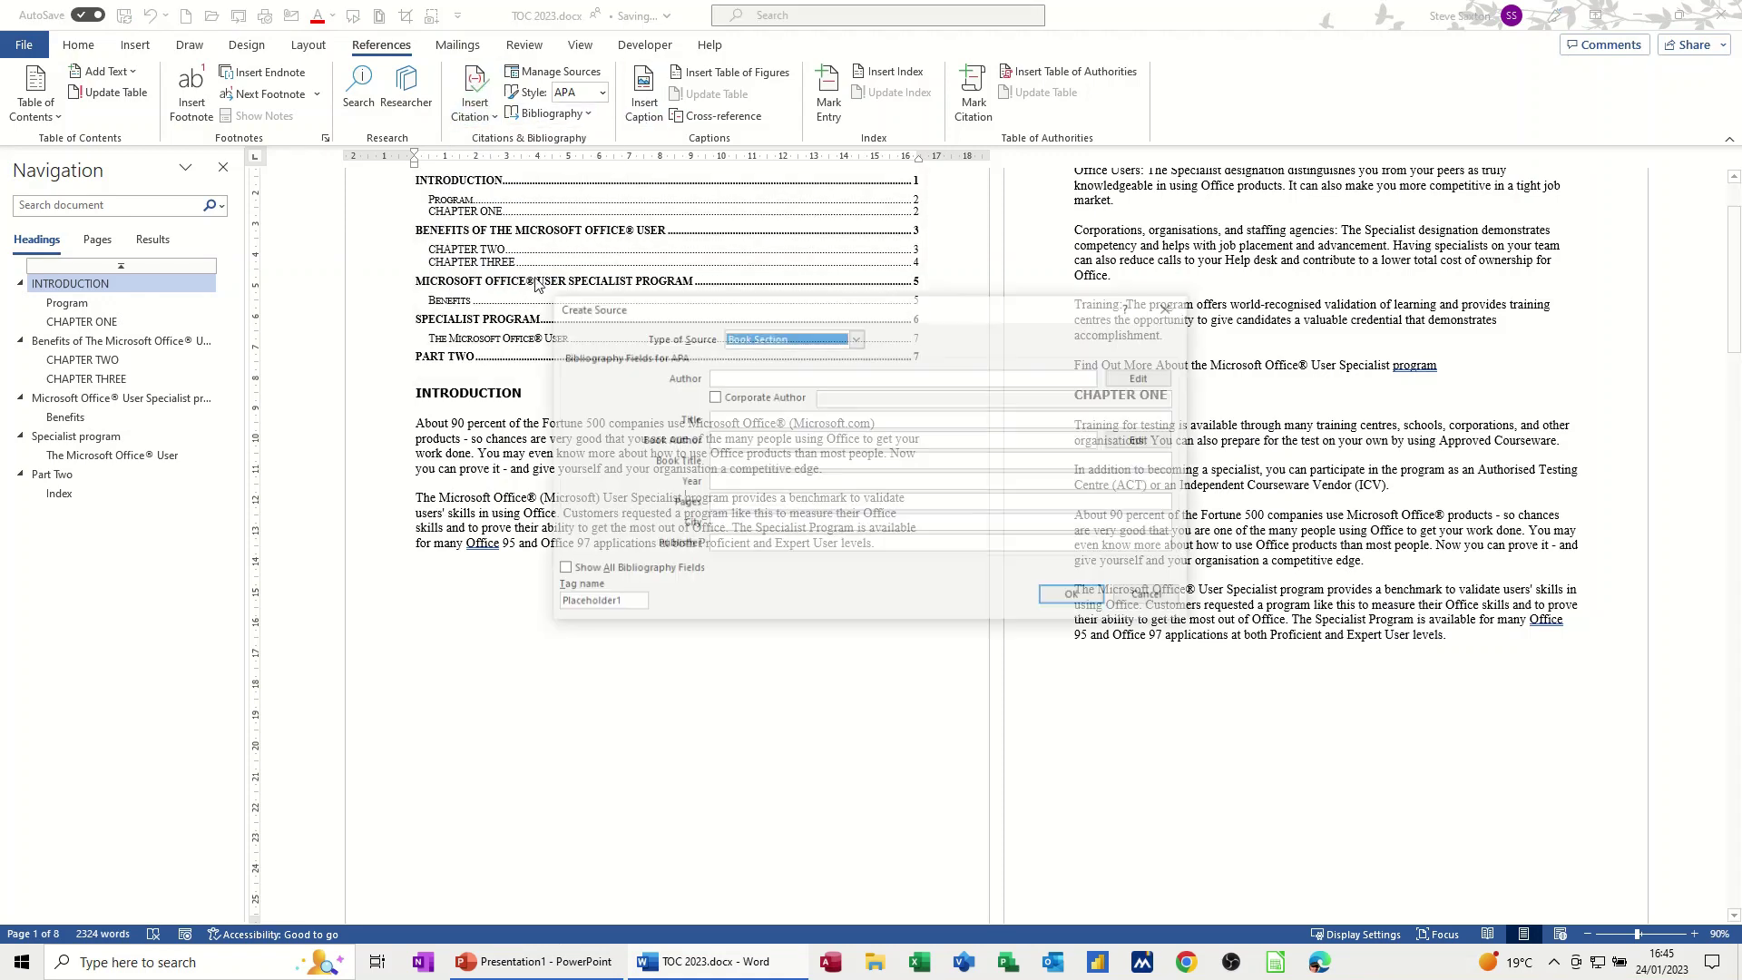
pyautogui.click(856, 338)
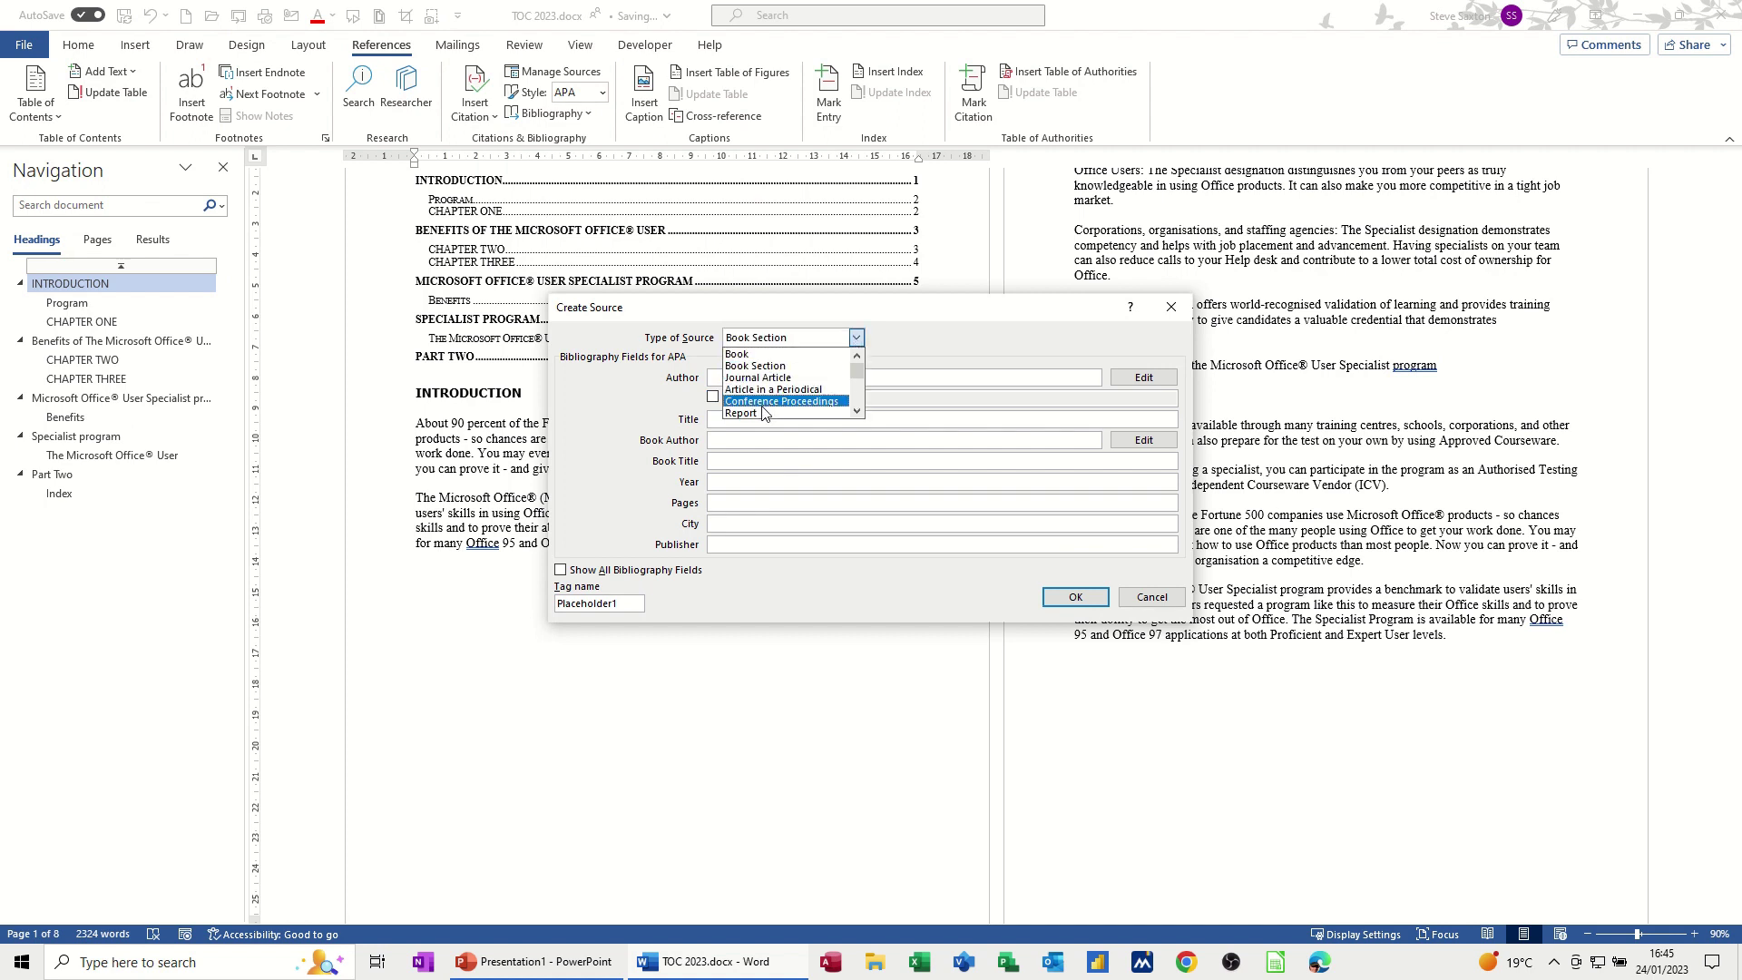
pyautogui.click(761, 412)
pyautogui.click(767, 378)
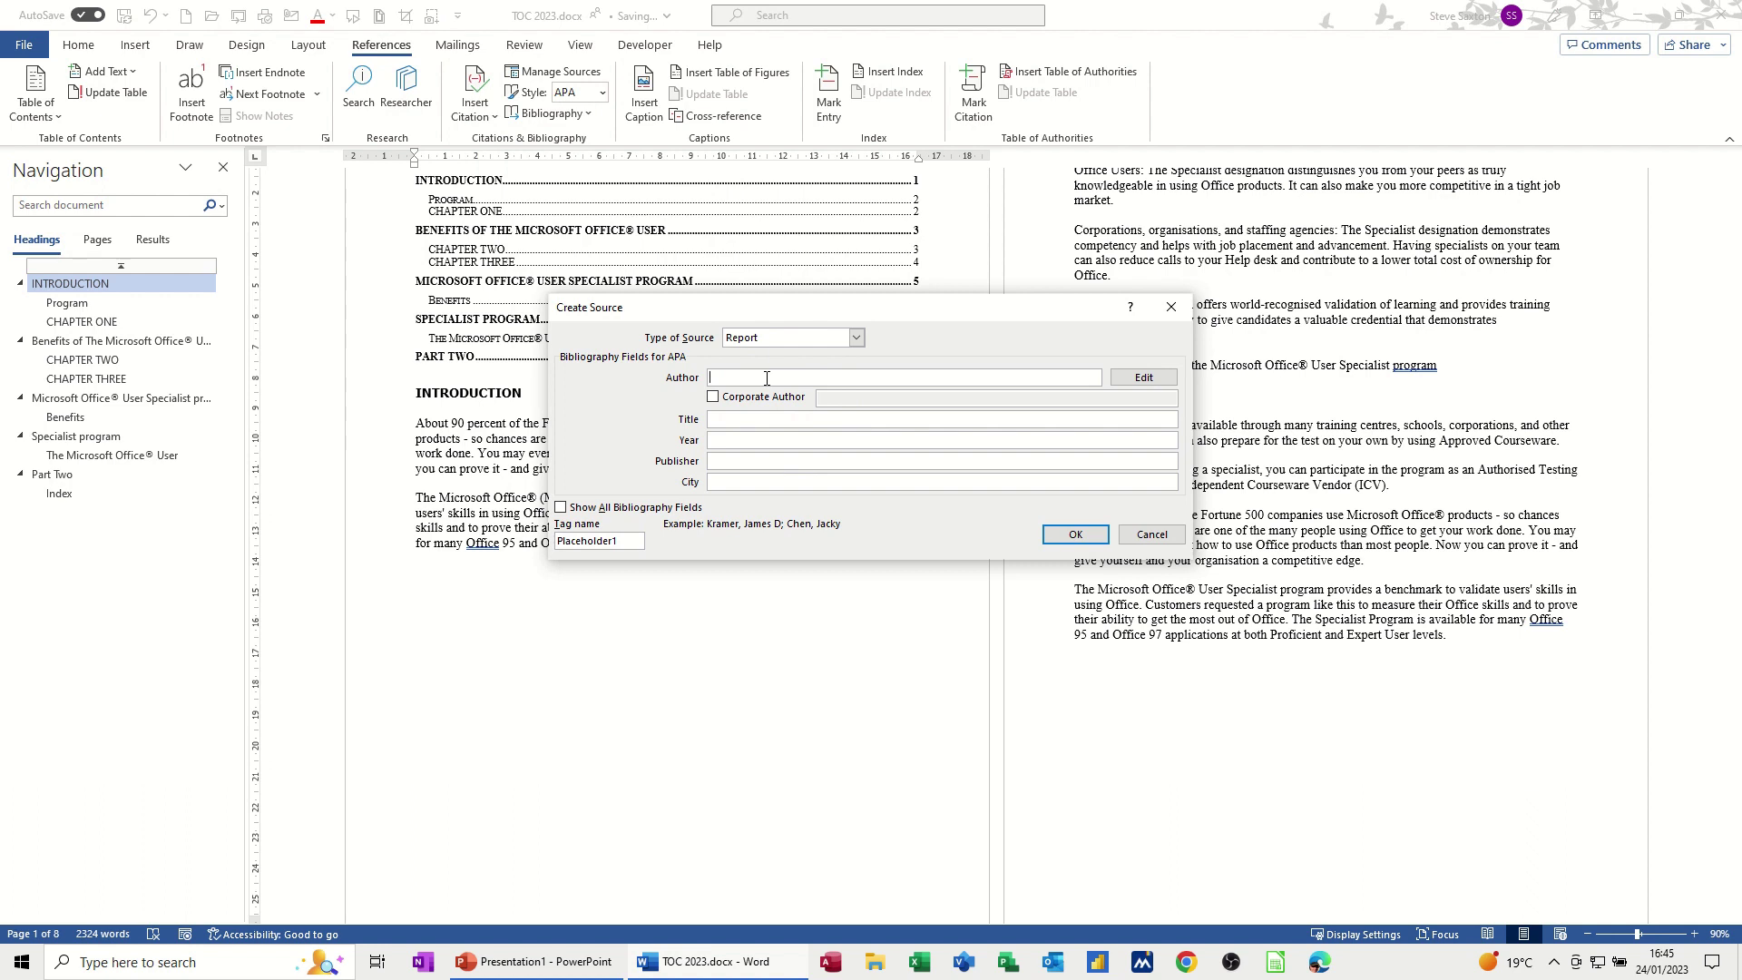
pyautogui.write('Saxton')
pyautogui.click(742, 418)
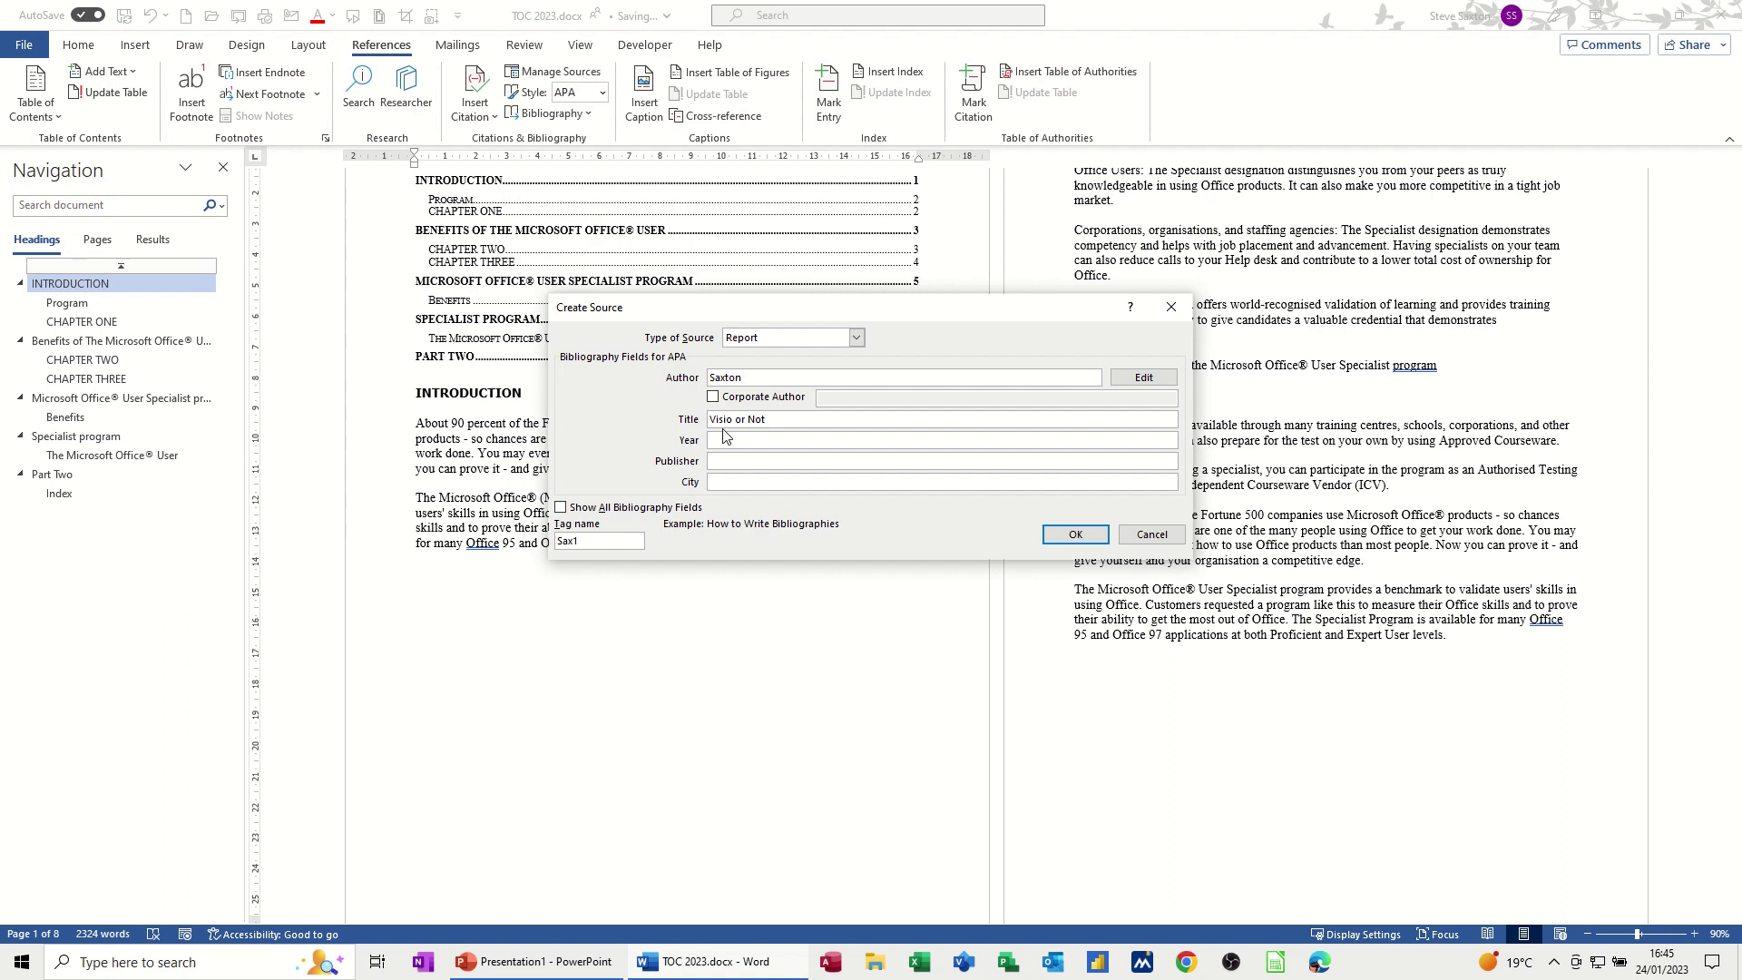
pyautogui.click(712, 440)
pyautogui.click(1075, 534)
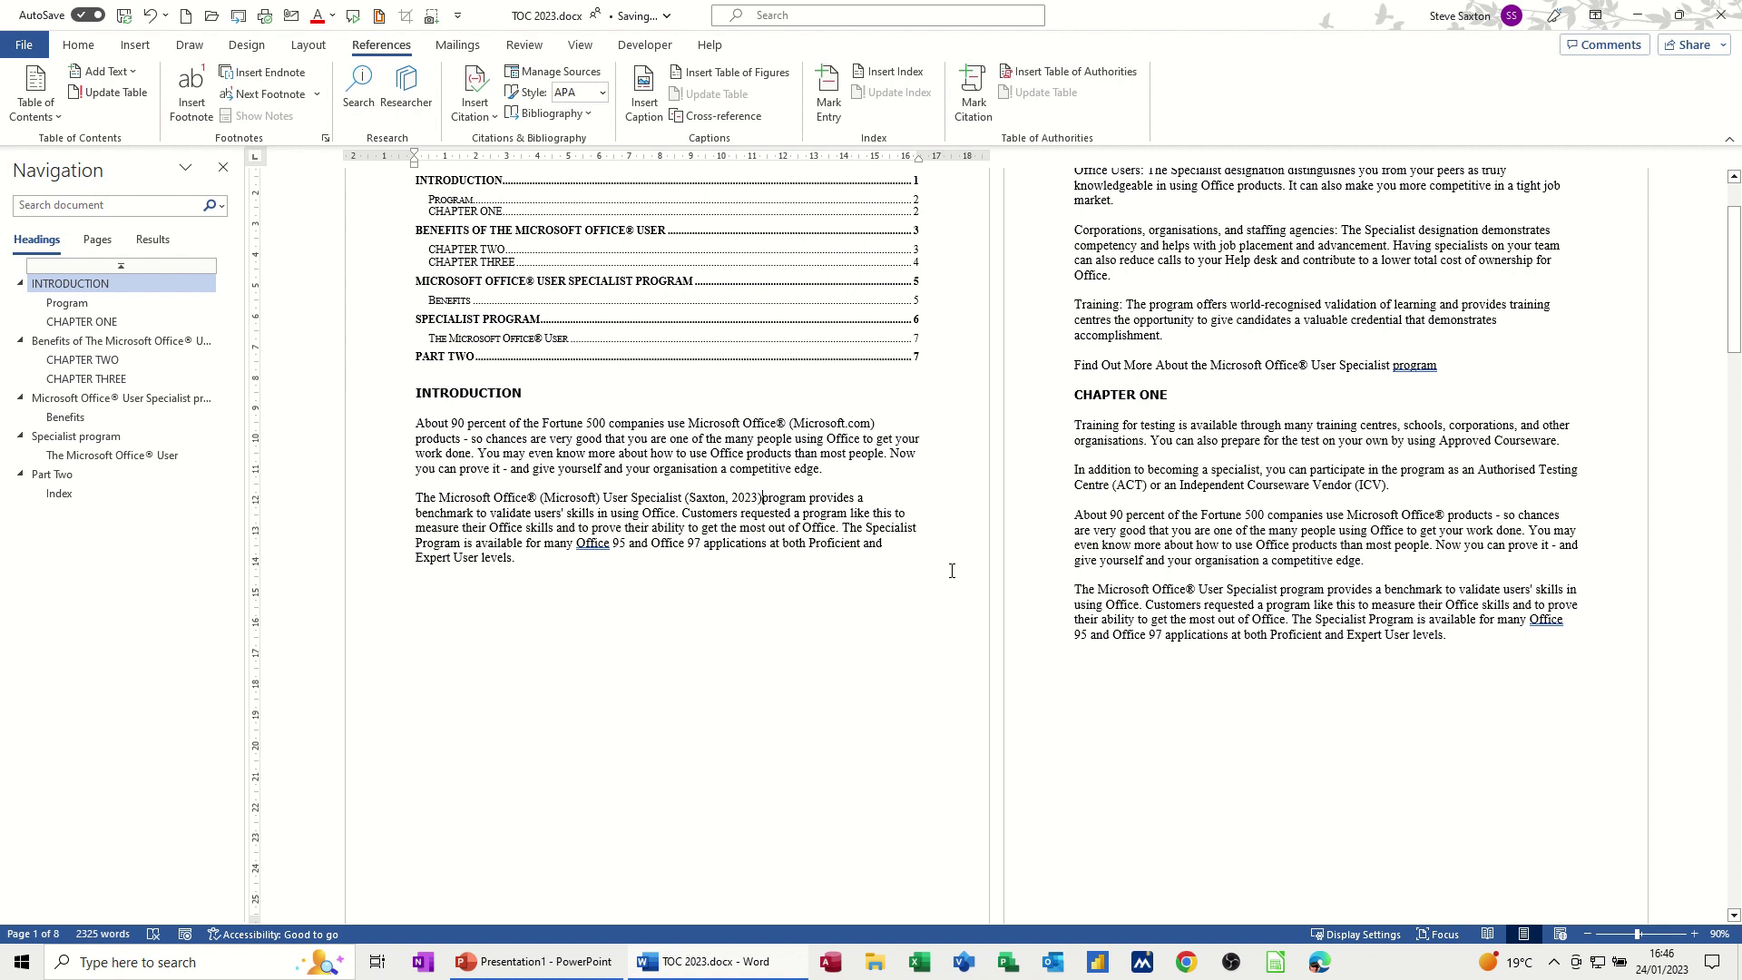
pyautogui.hotkey('ctrl', 'End')
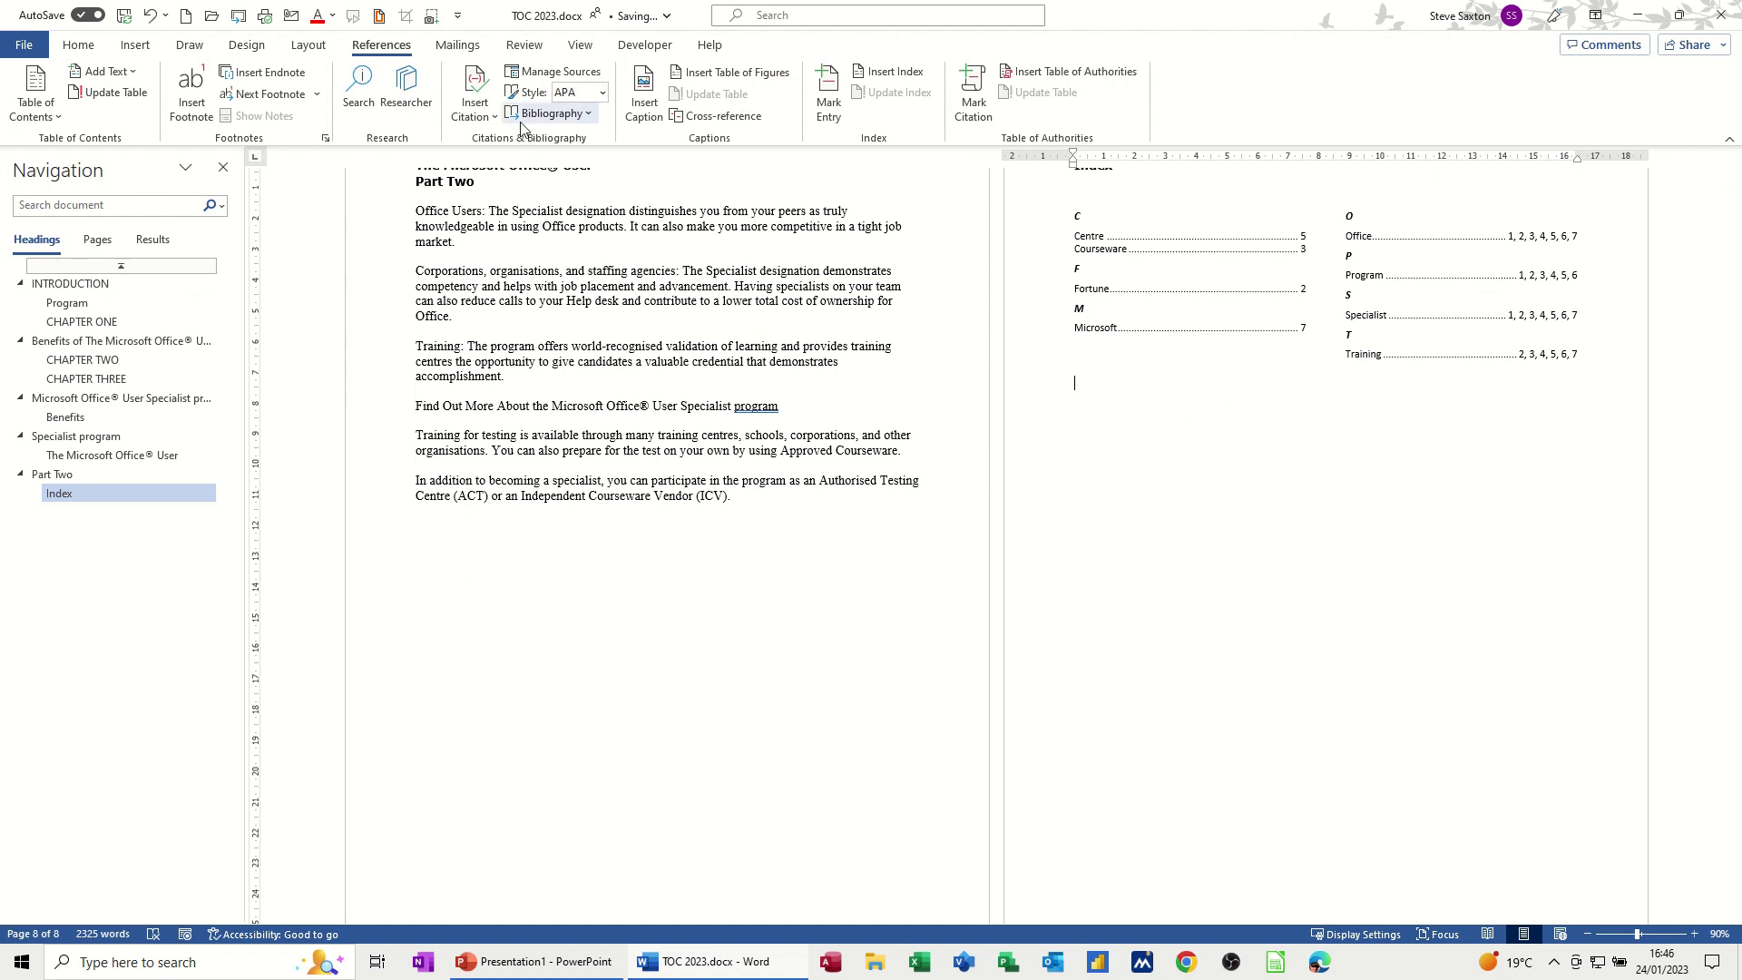
# Step: Insert the built-in Bibliography layout after the index and add an empty line below it
pyautogui.click(549, 114)
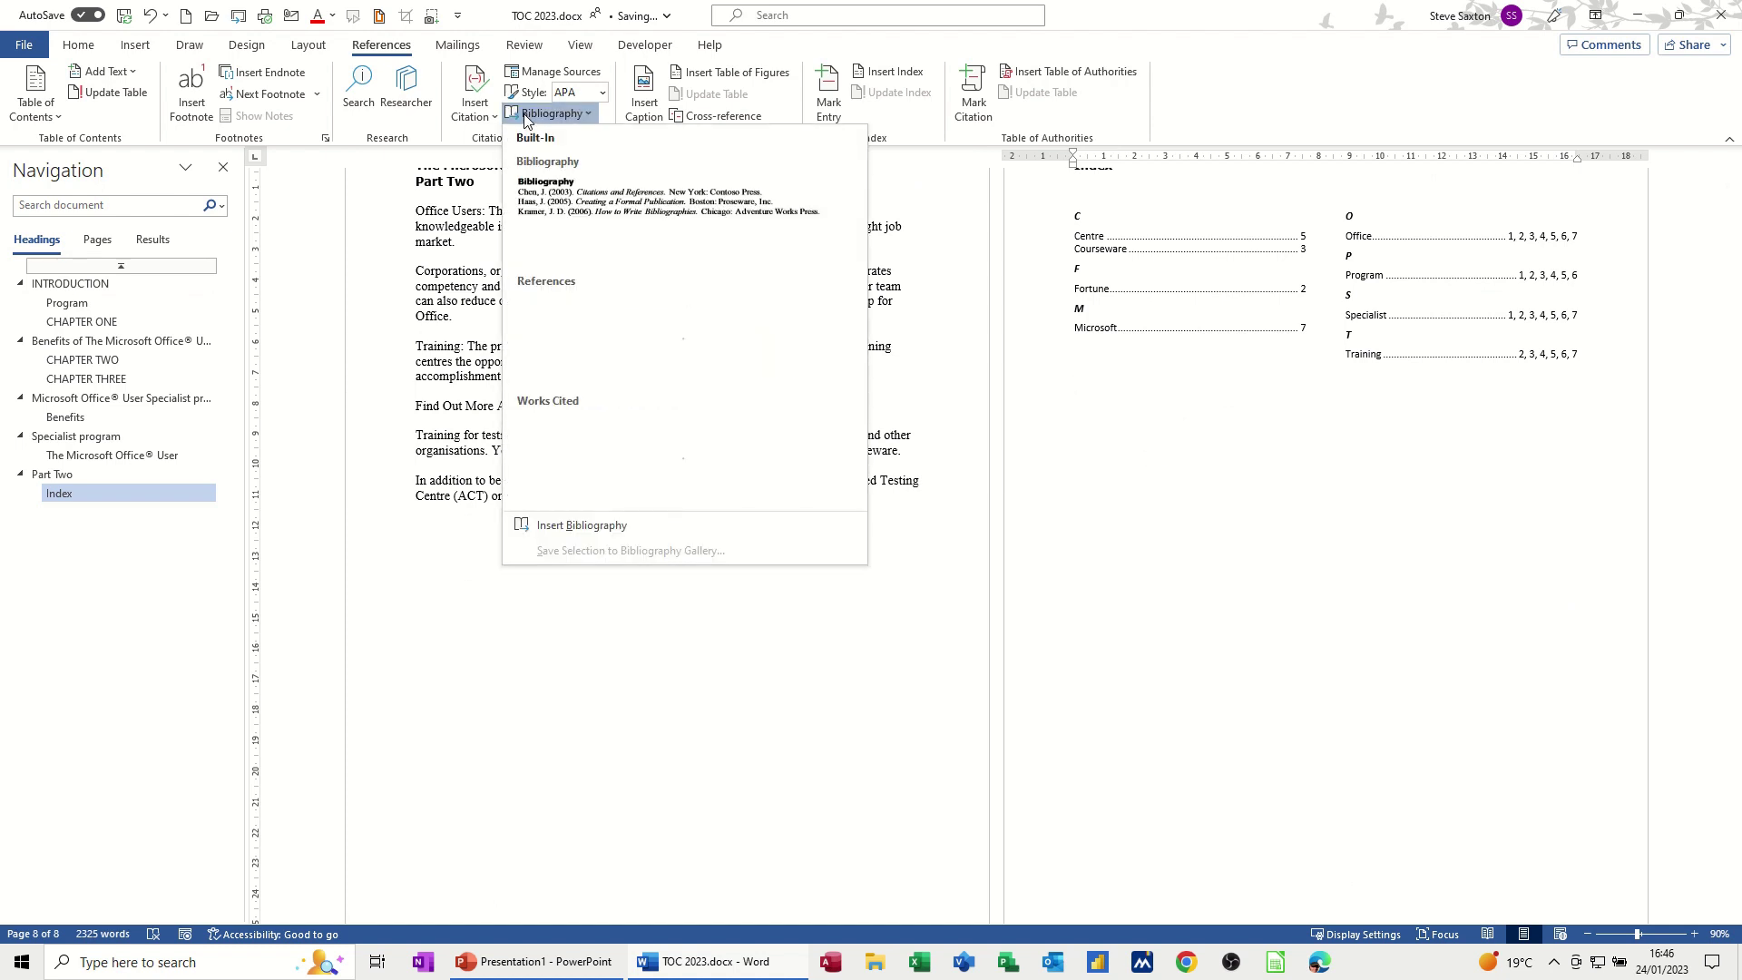
pyautogui.click(593, 191)
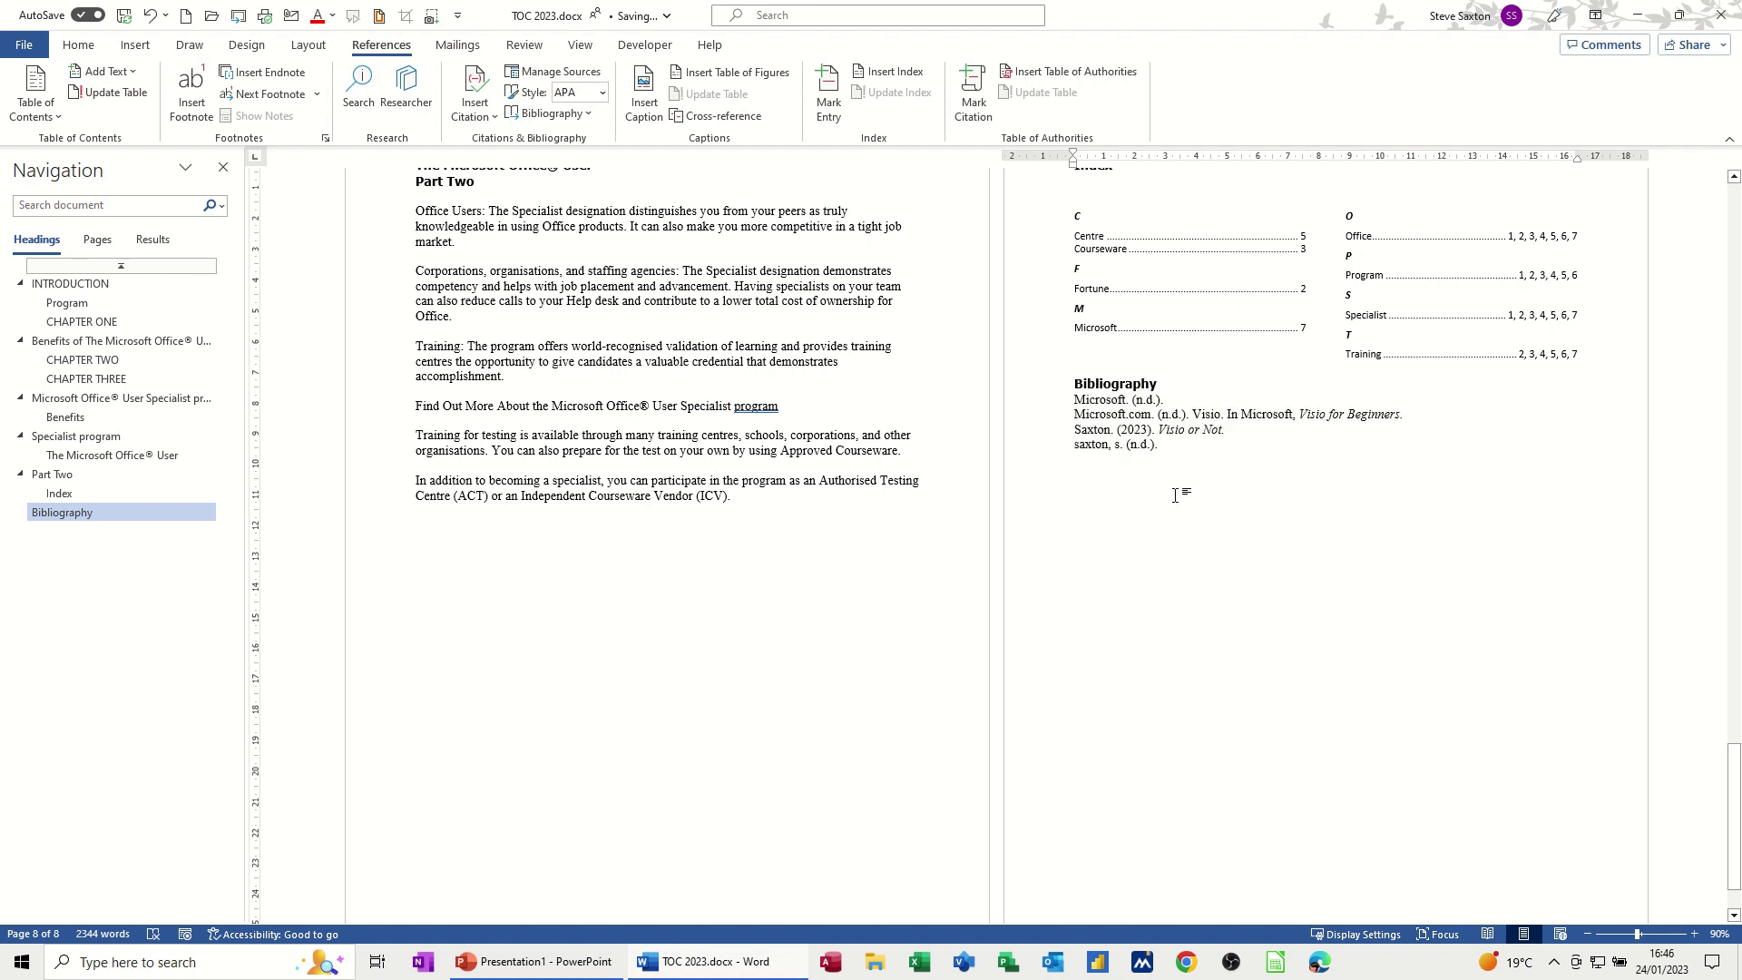
pyautogui.press('Return')
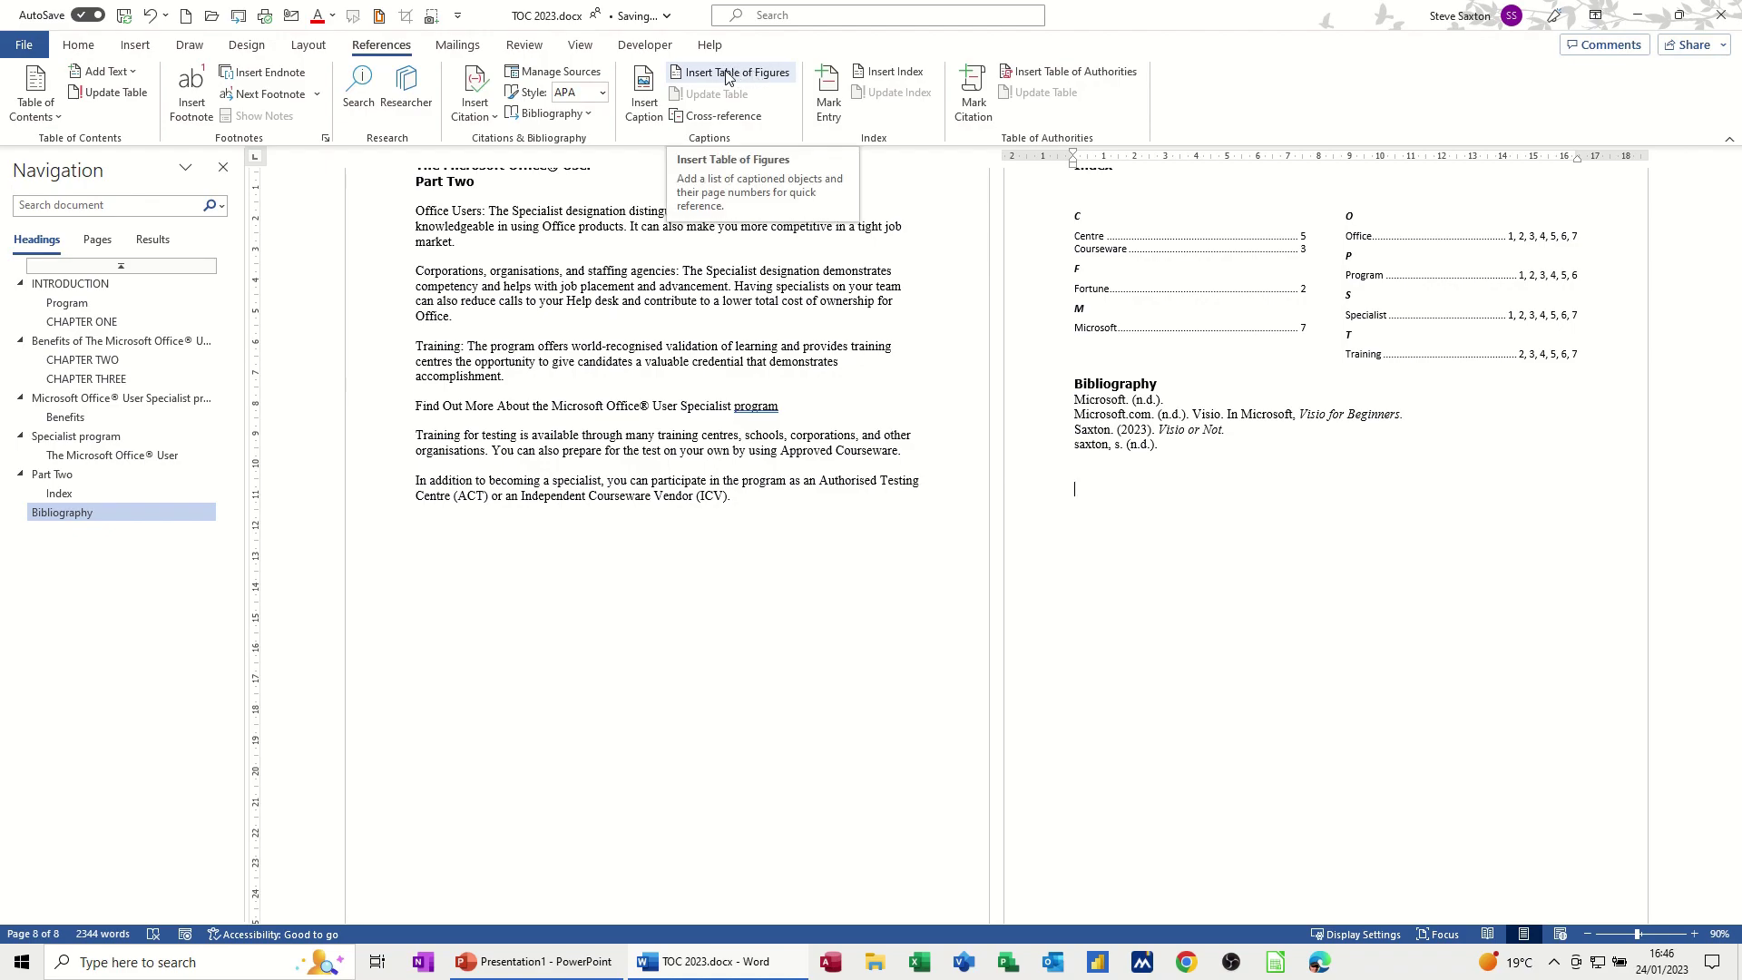
# Step: Insert a 3x3 table on a new line after the 'market.' paragraph
pyautogui.scroll(15, 633, 478)
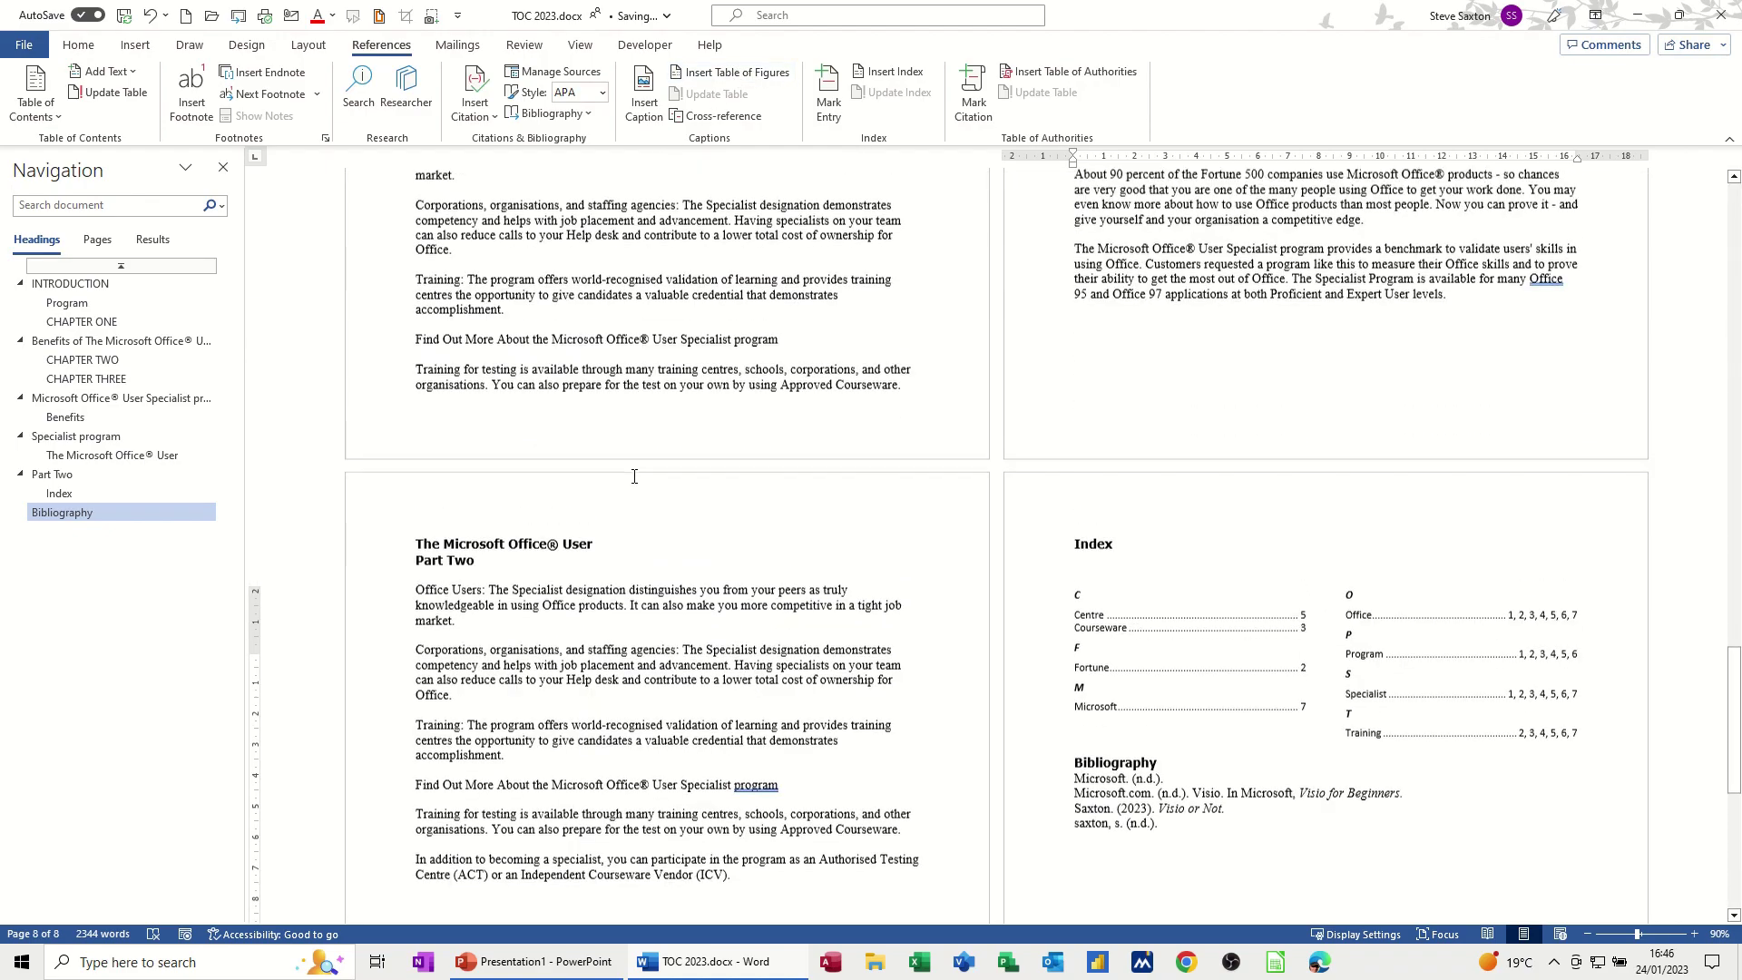
pyautogui.scroll(6, 632, 478)
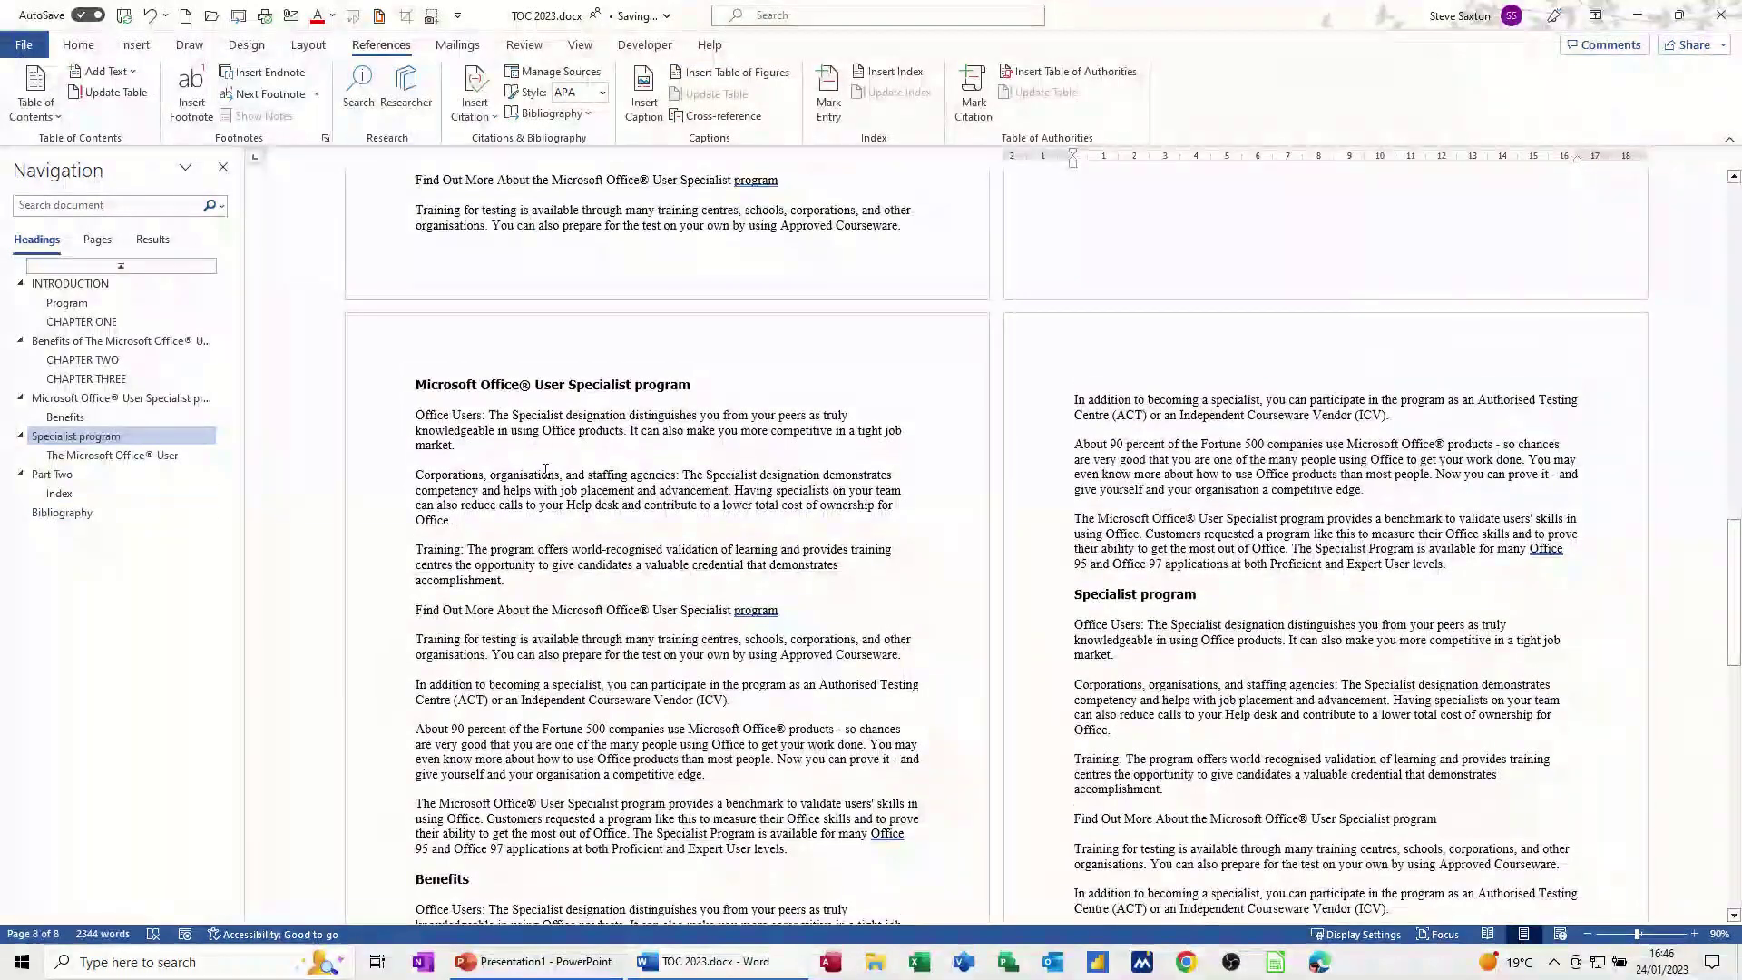
pyautogui.click(481, 569)
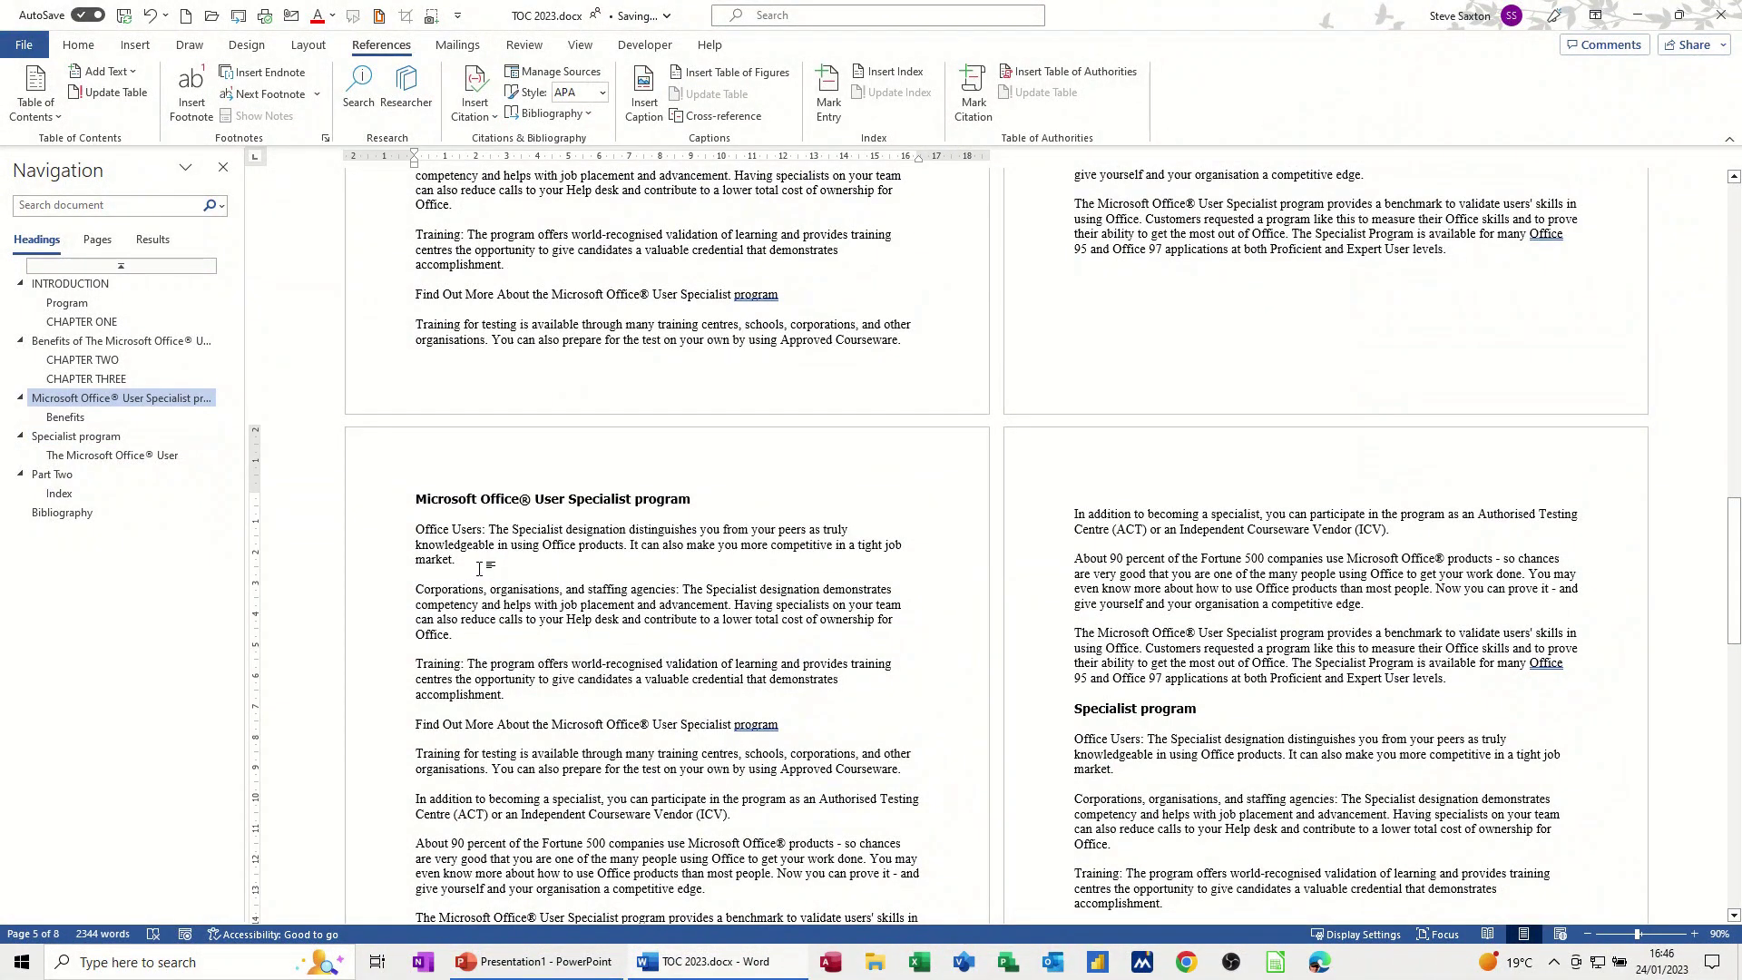
pyautogui.press('Return')
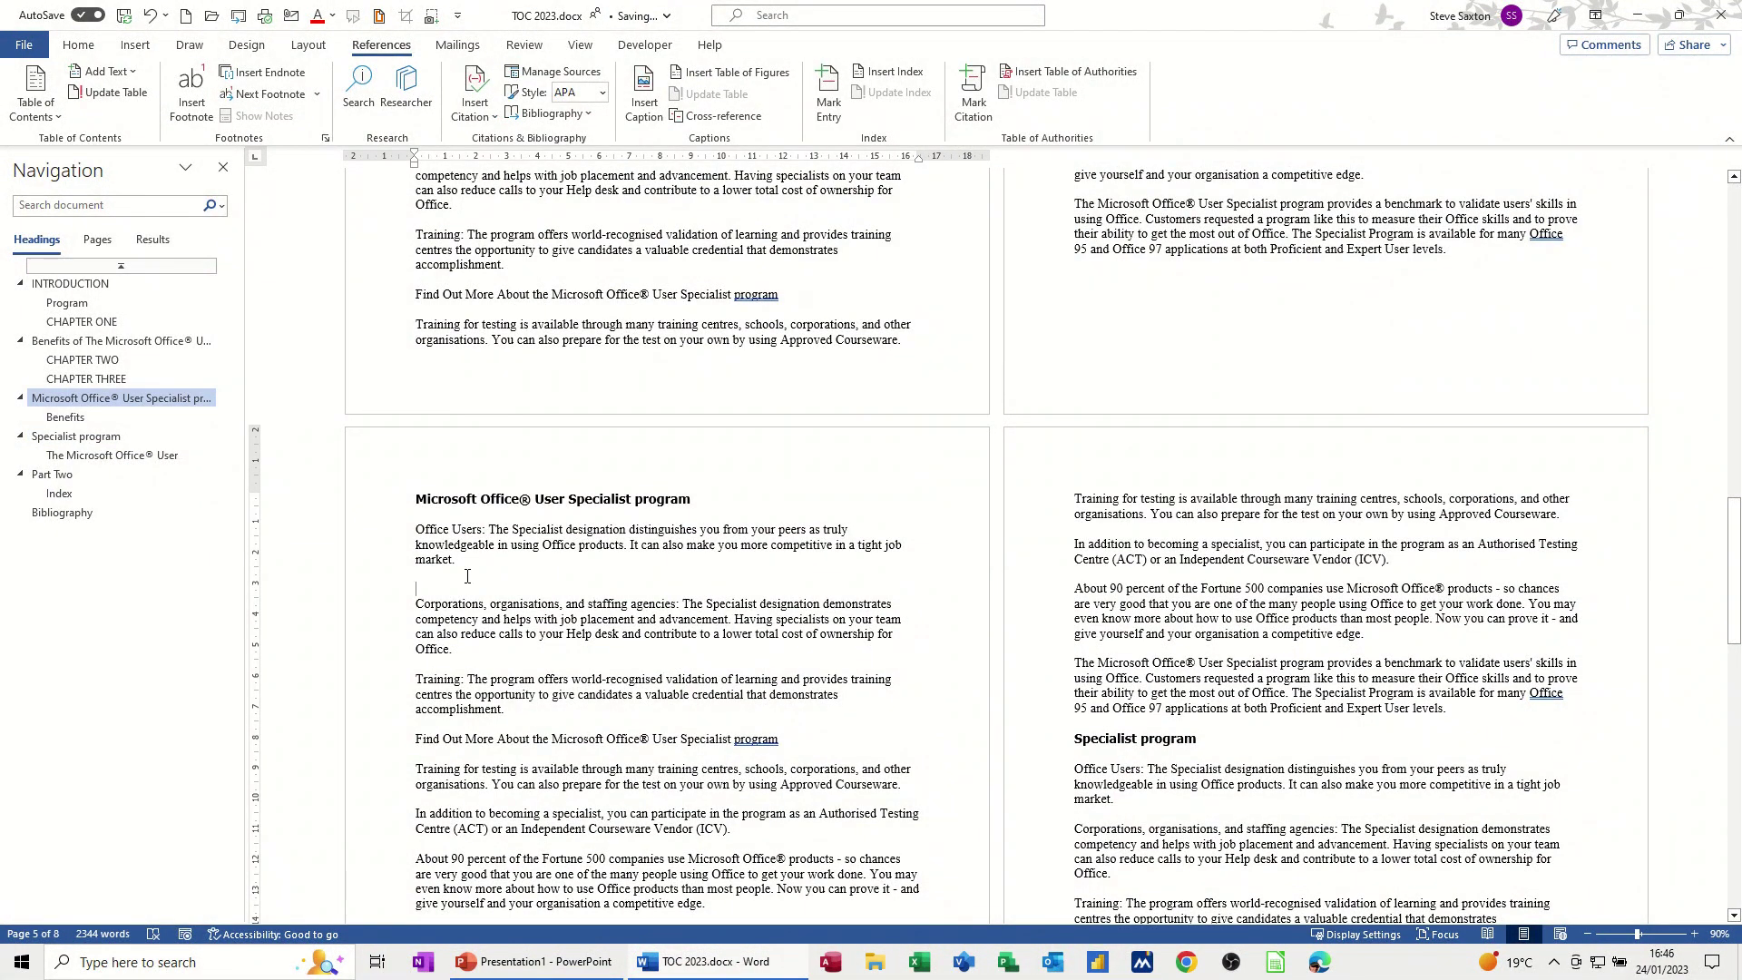
pyautogui.click(130, 45)
pyautogui.click(155, 98)
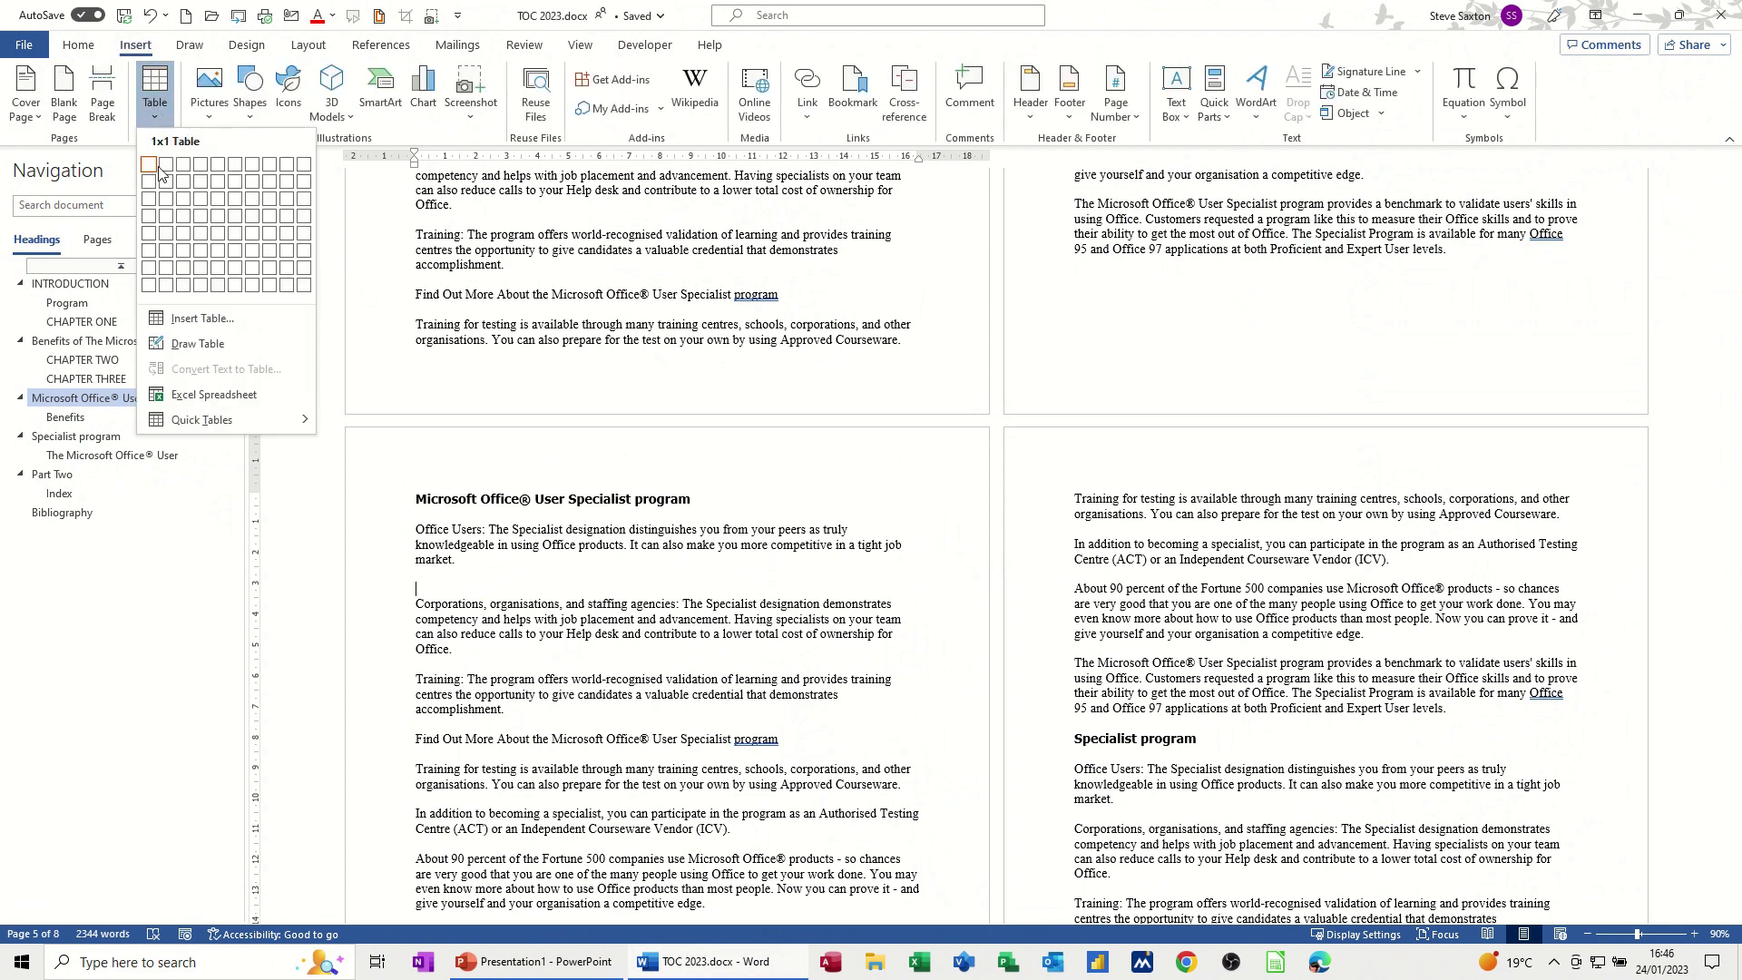
pyautogui.click(188, 198)
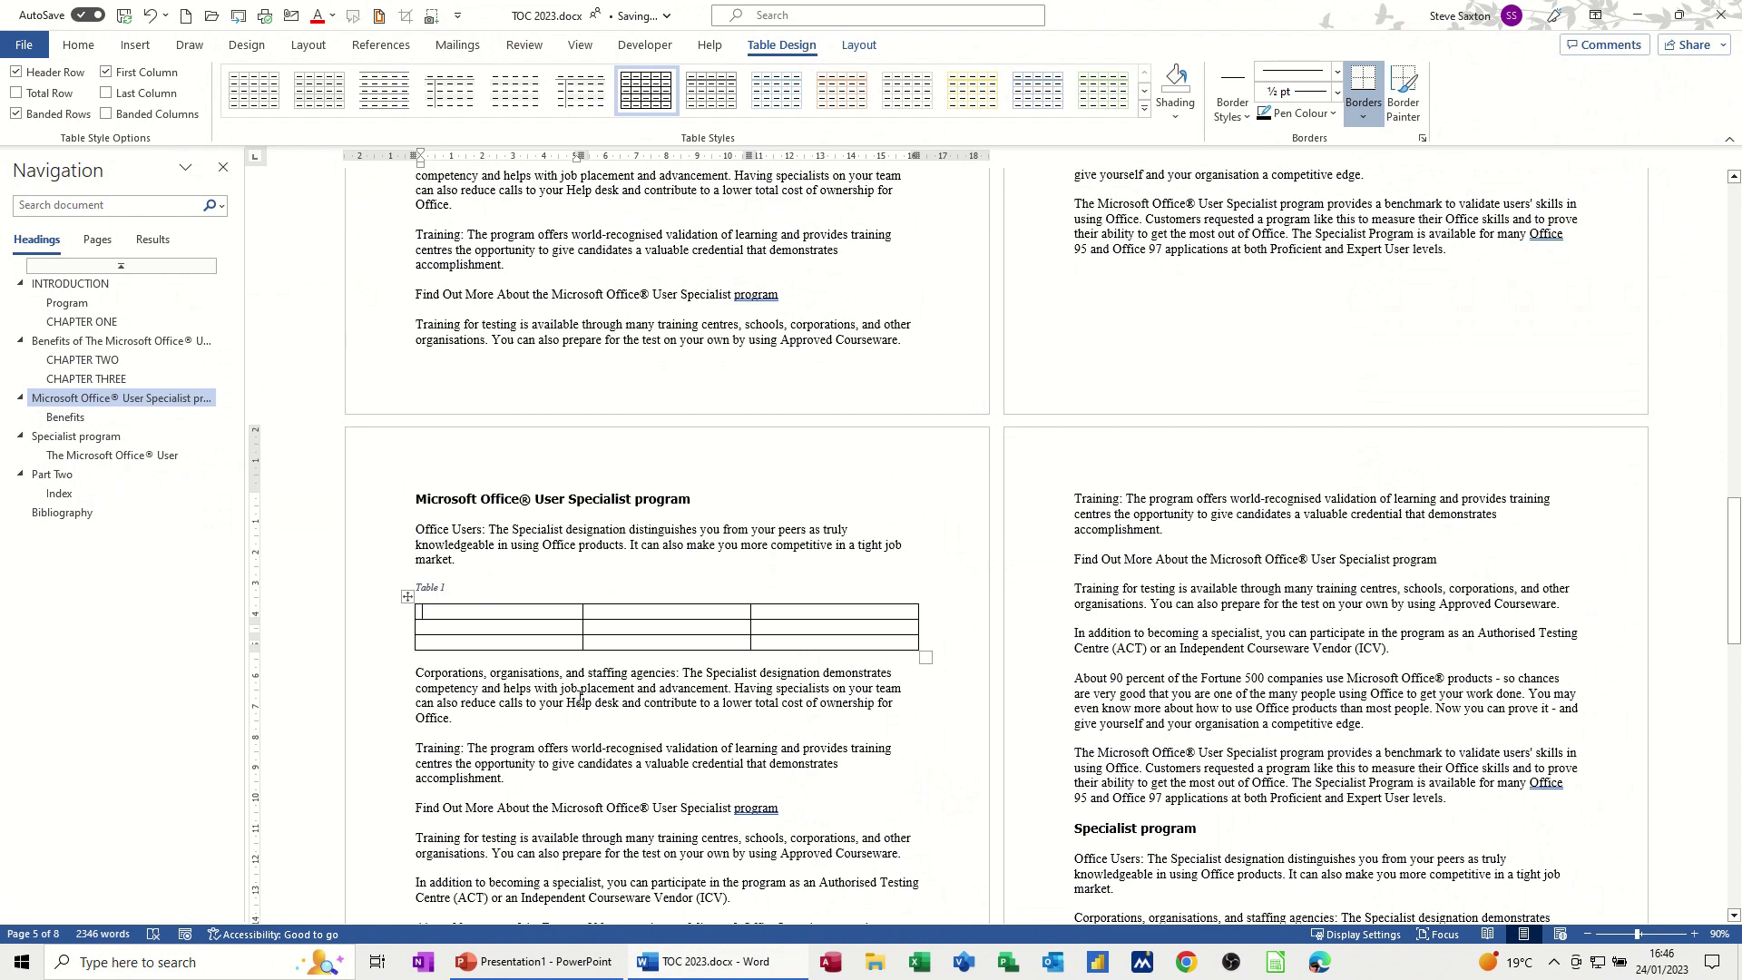
# Step: Insert a 3-column, 2-row table on a new line after 'accomplishment.'
pyautogui.click(1192, 542)
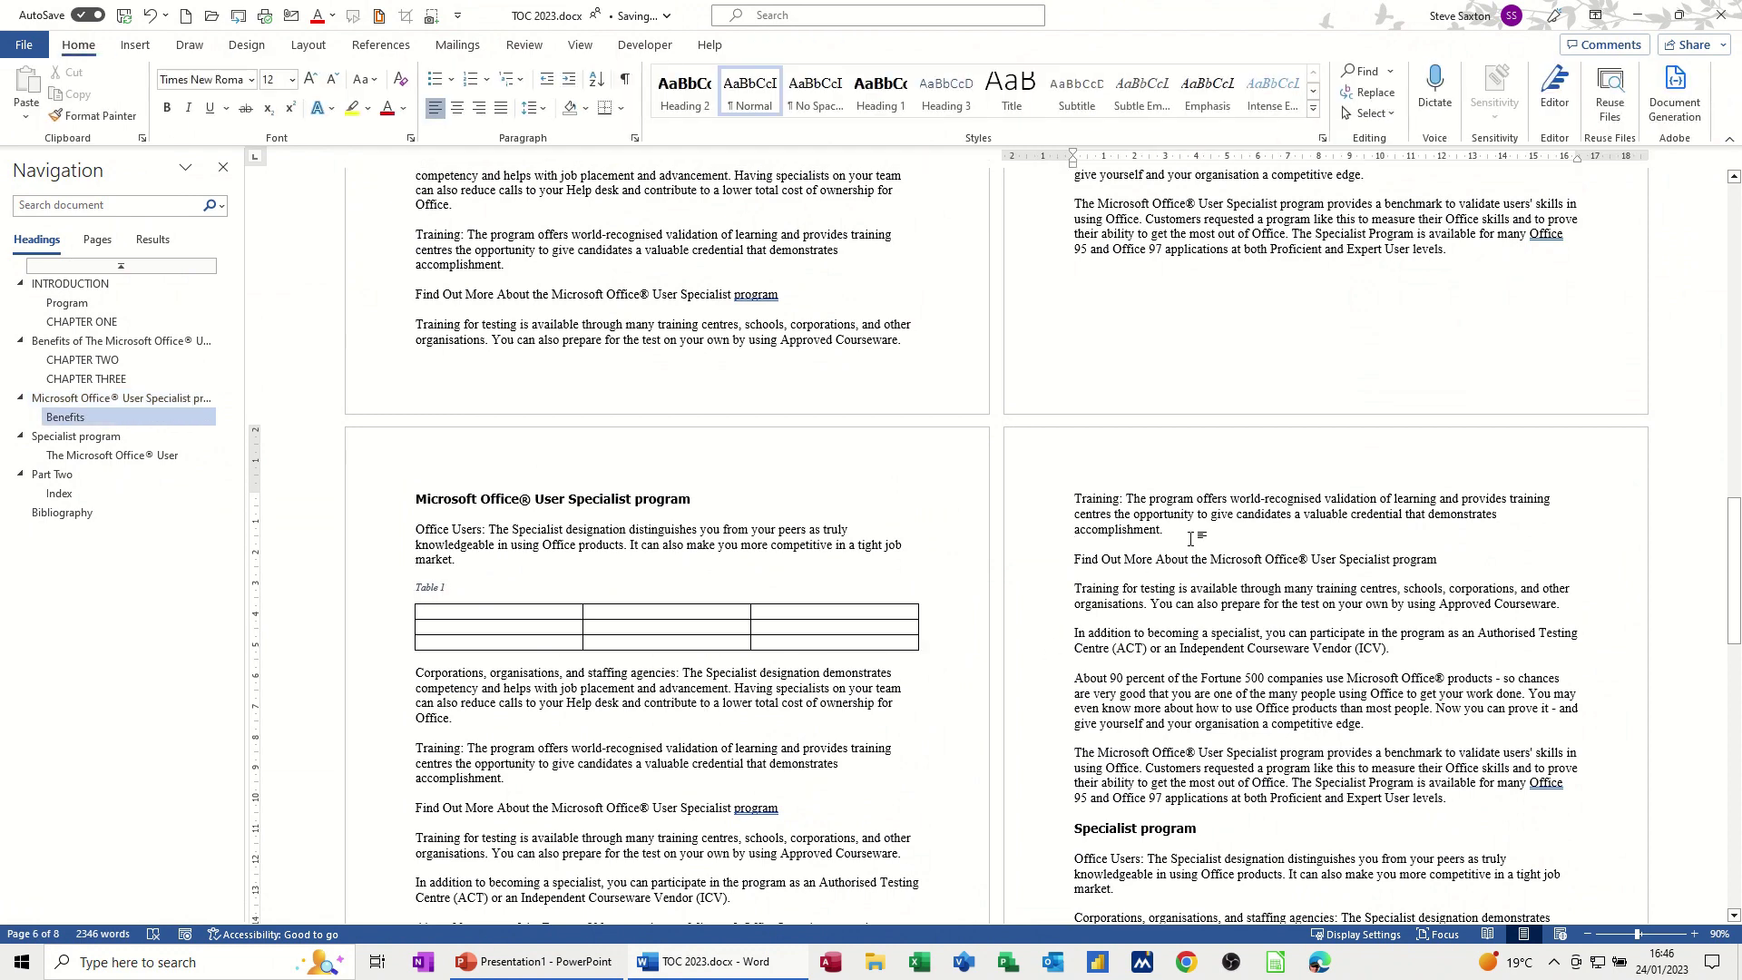
pyautogui.press('Return')
pyautogui.click(134, 45)
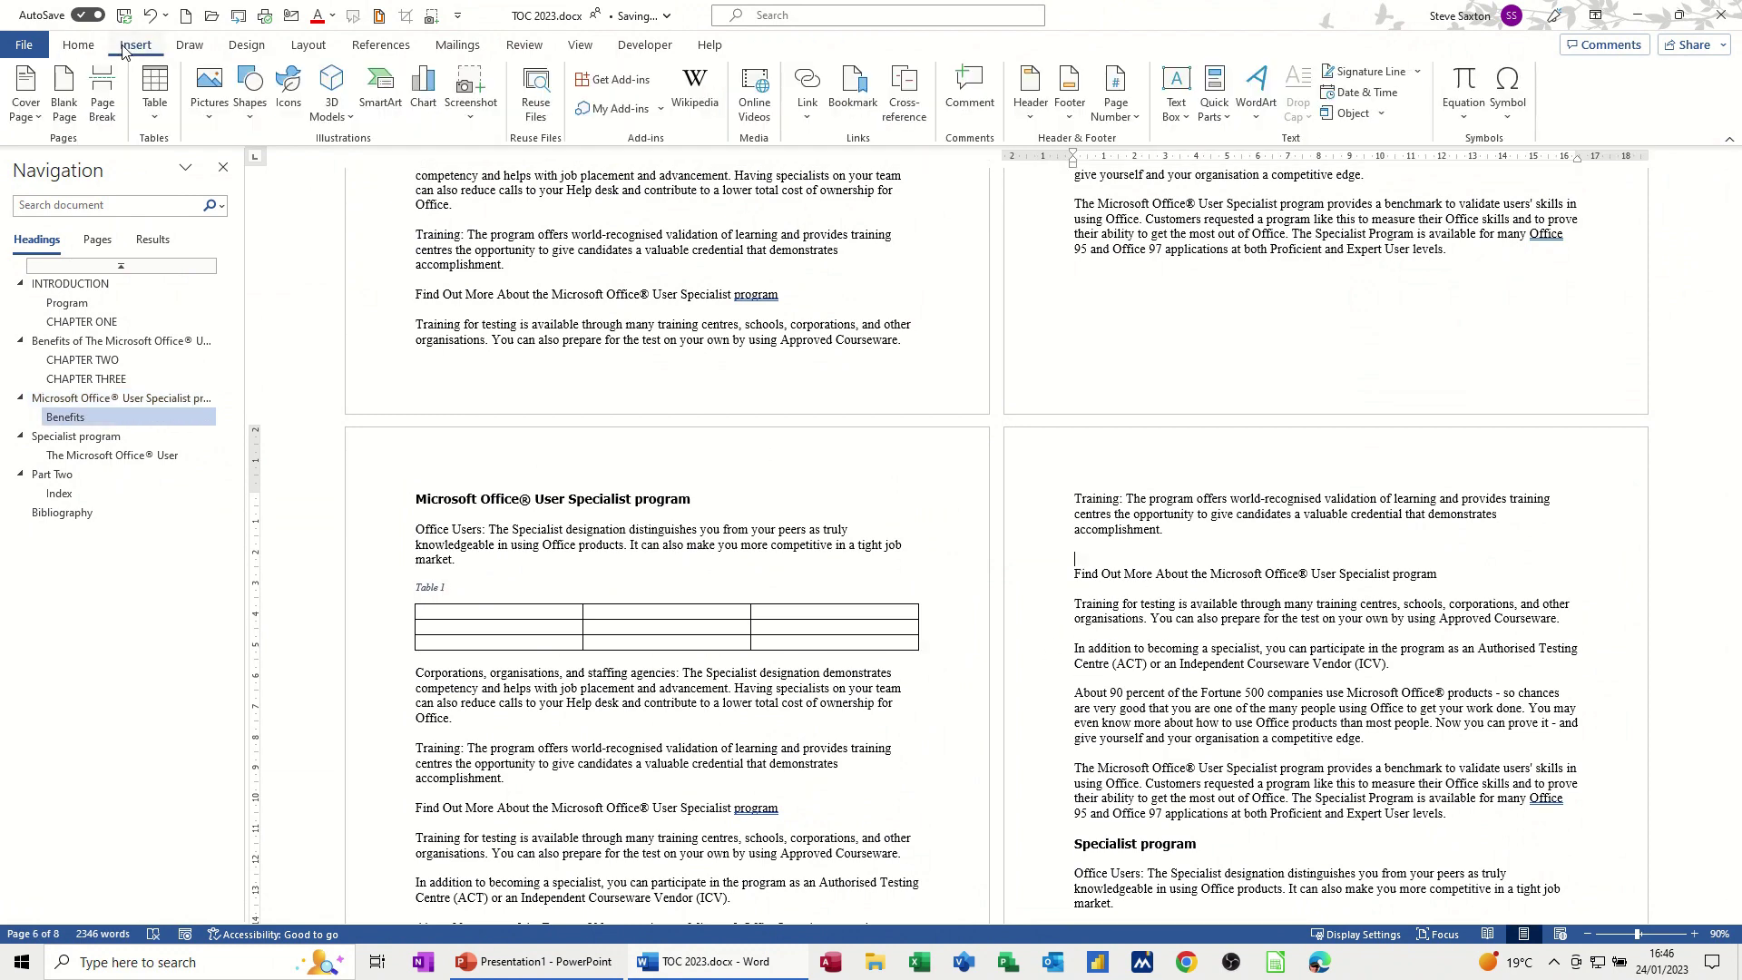
pyautogui.click(154, 91)
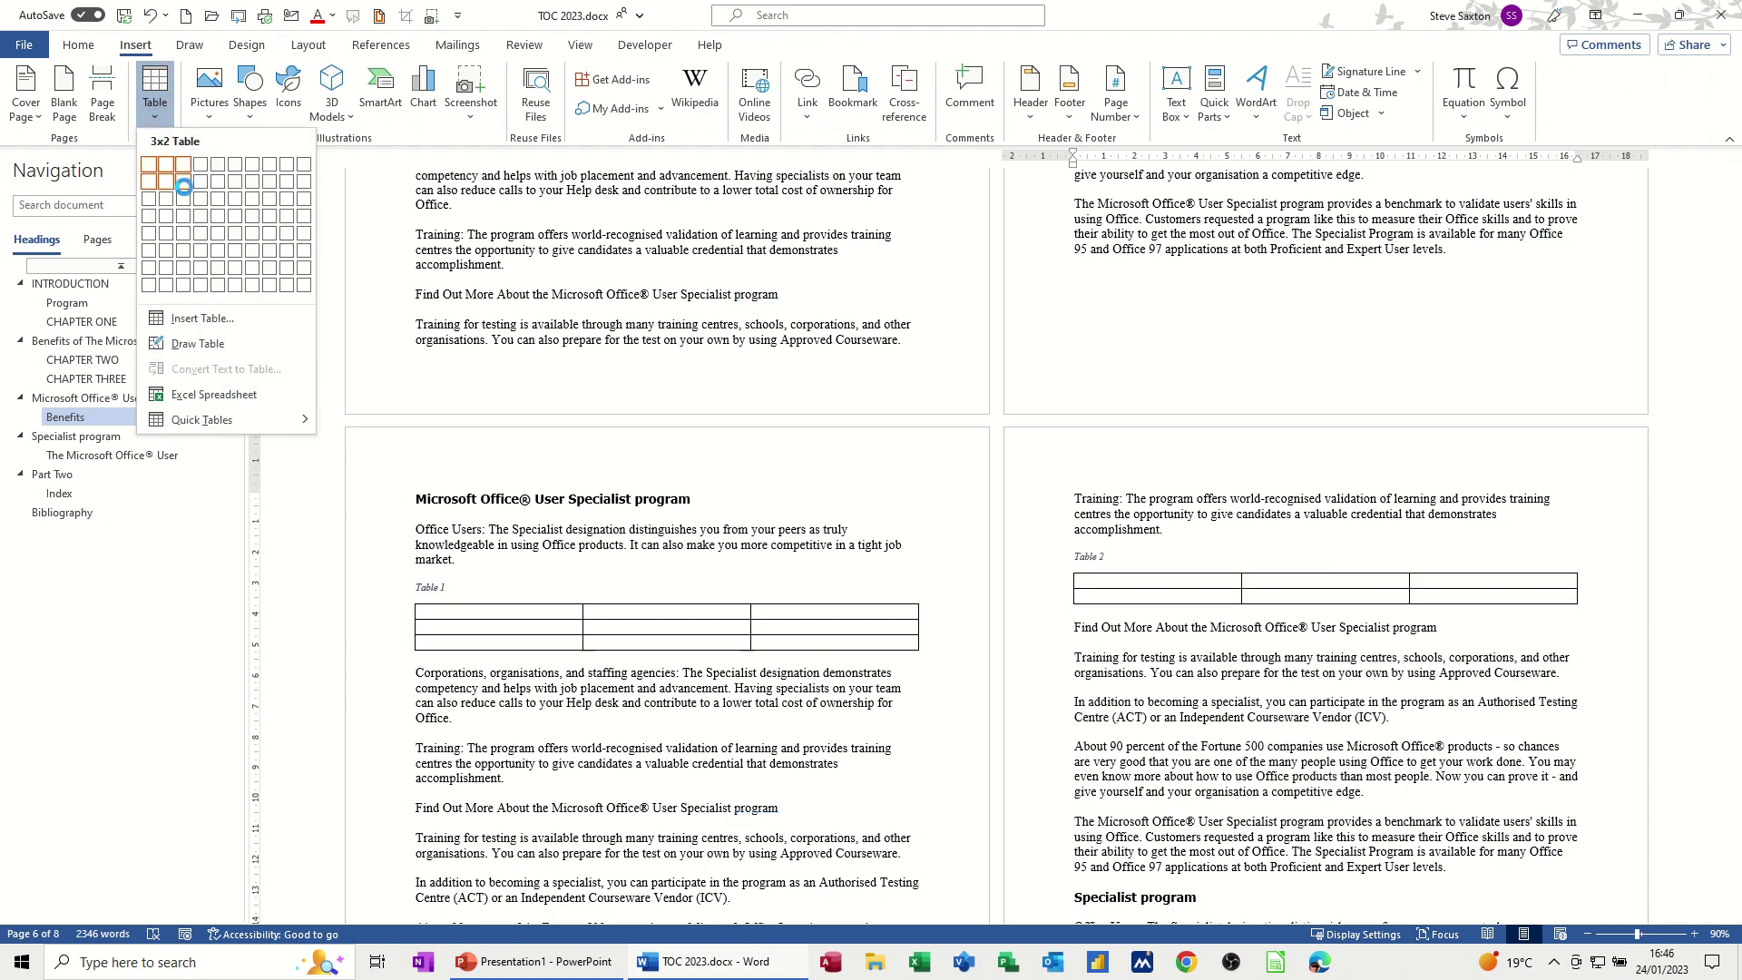
pyautogui.click(184, 184)
# Step: Insert a 3x3 table as Table 3 below the Specialist program paragraph
pyautogui.scroll(-4, 1158, 873)
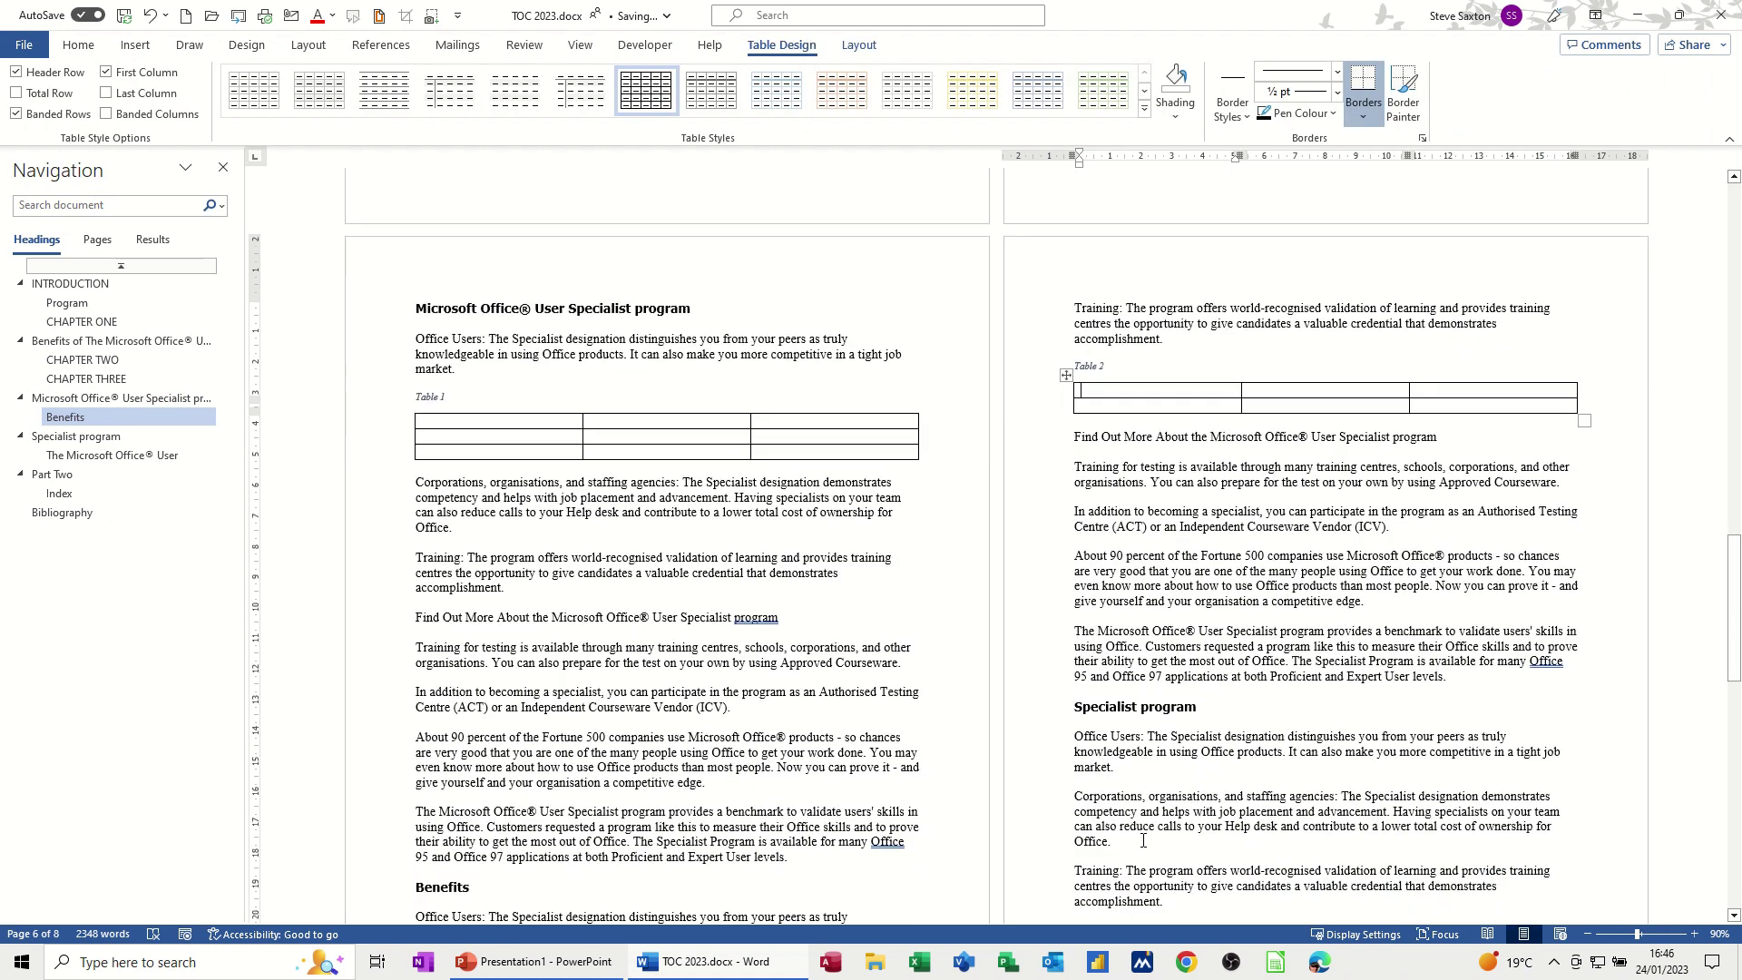
pyautogui.click(1132, 786)
pyautogui.press('Return')
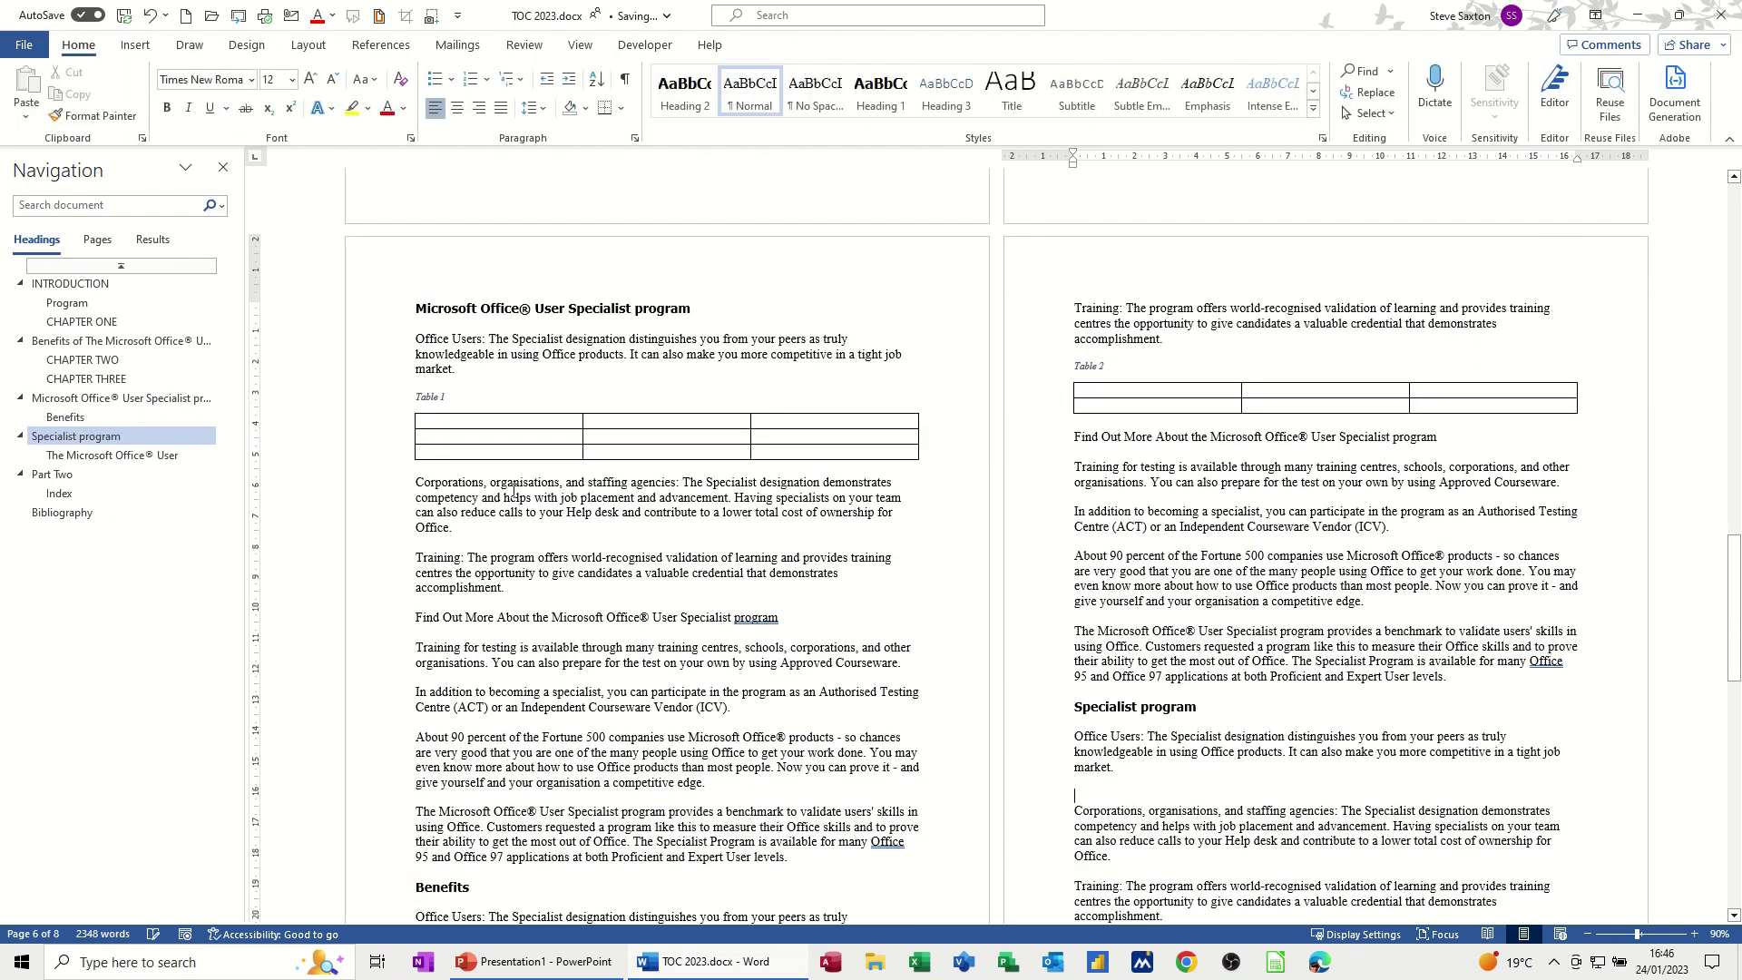
pyautogui.click(135, 44)
pyautogui.click(155, 91)
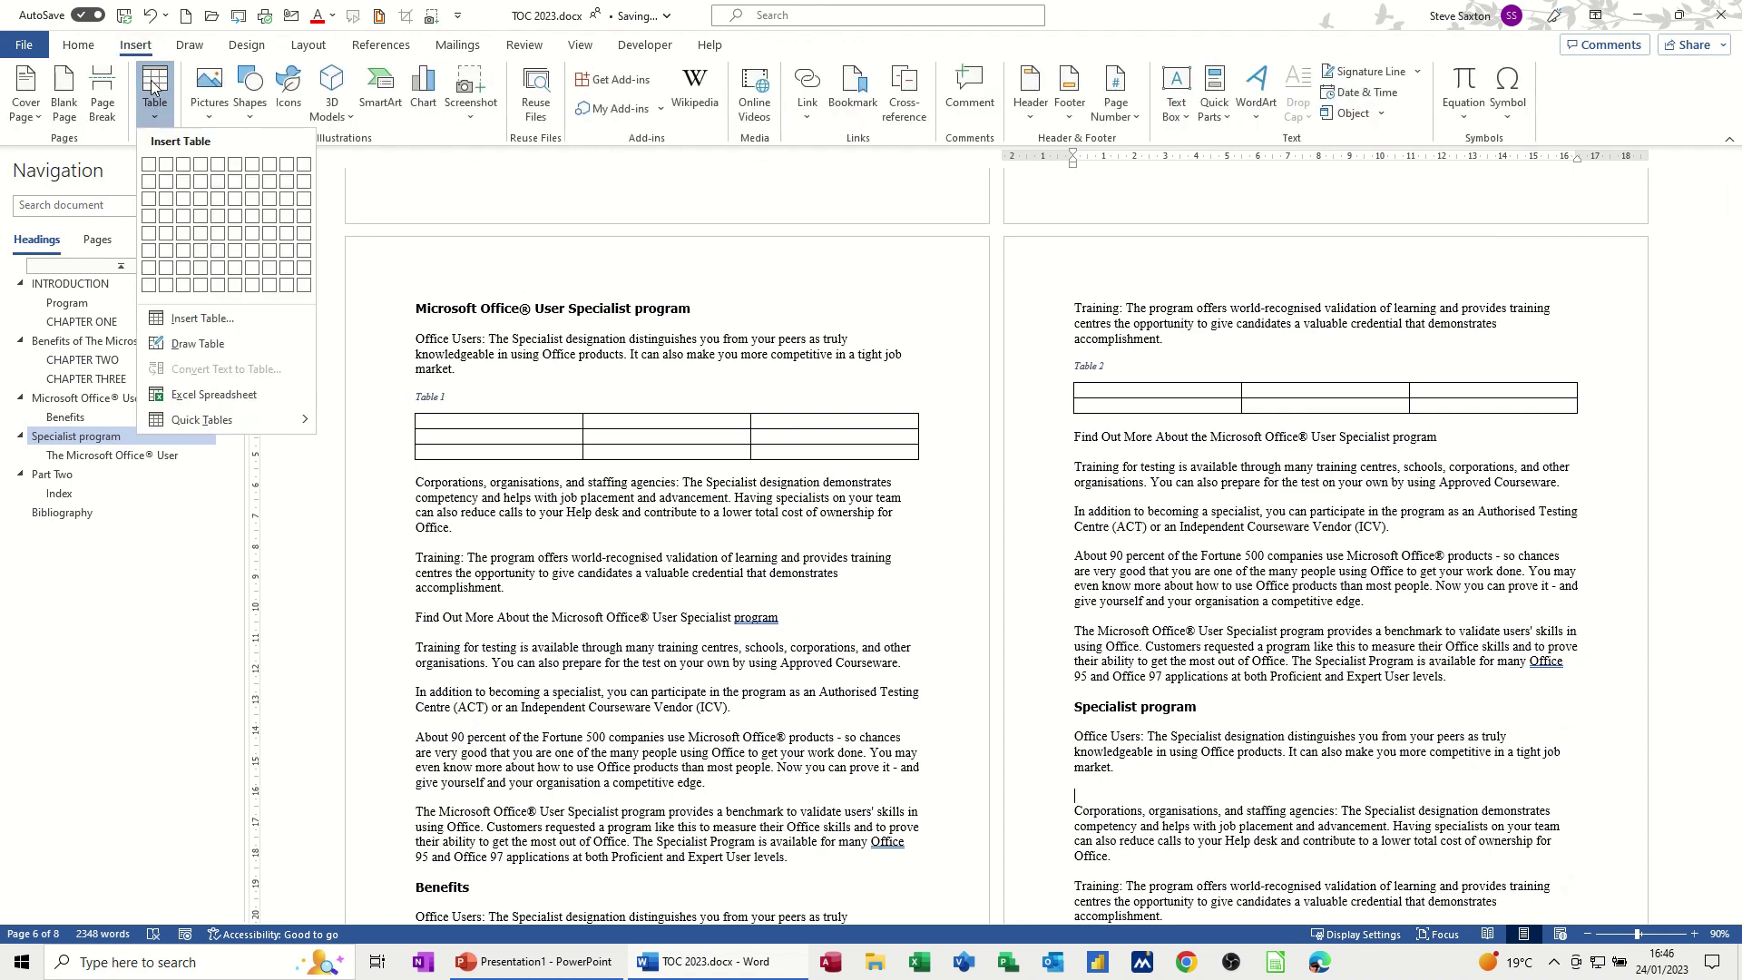
pyautogui.click(182, 215)
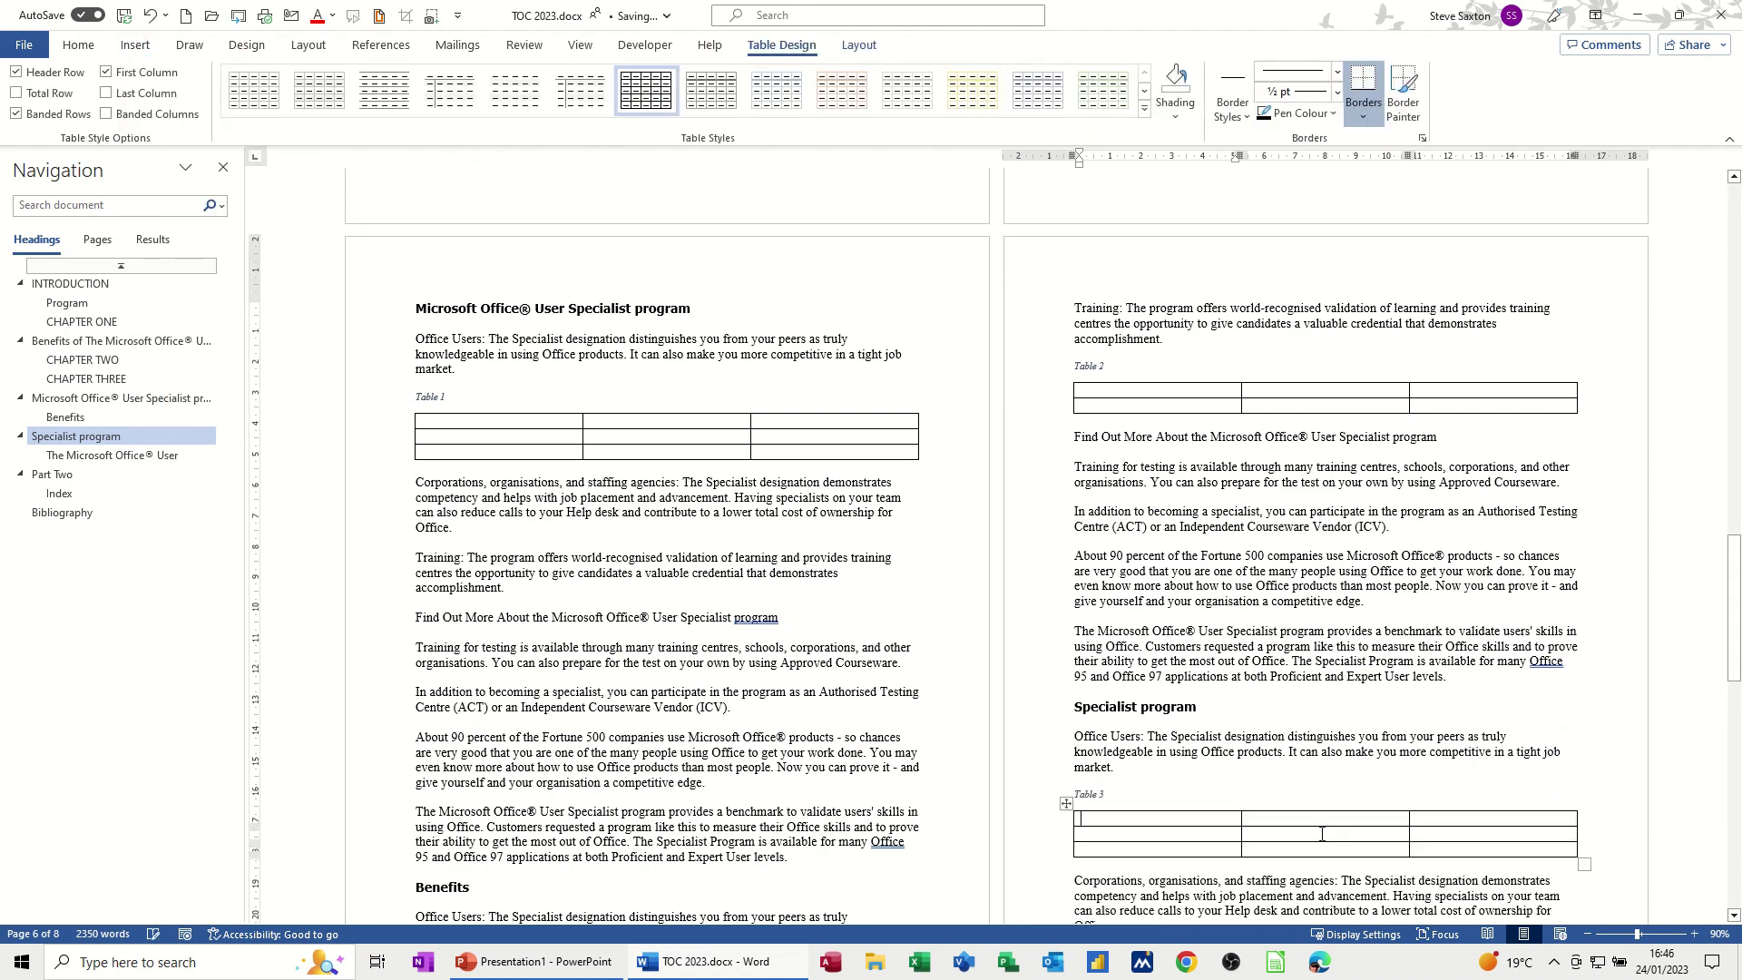
pyautogui.click(539, 426)
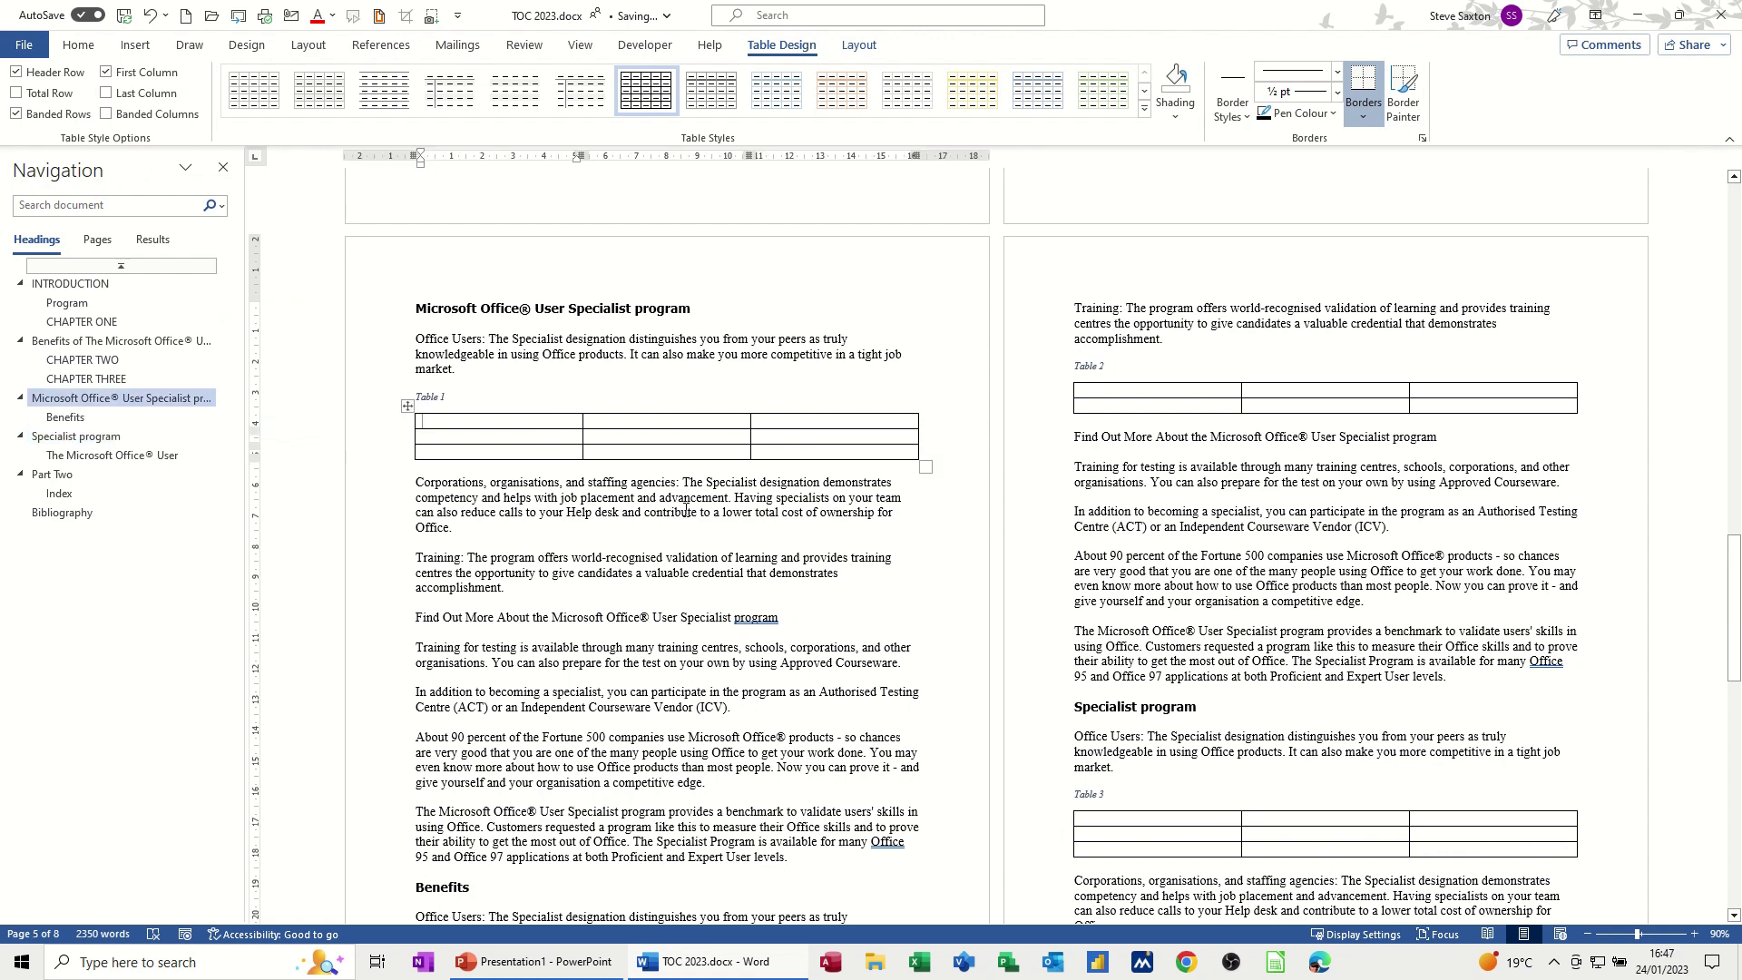
pyautogui.click(381, 44)
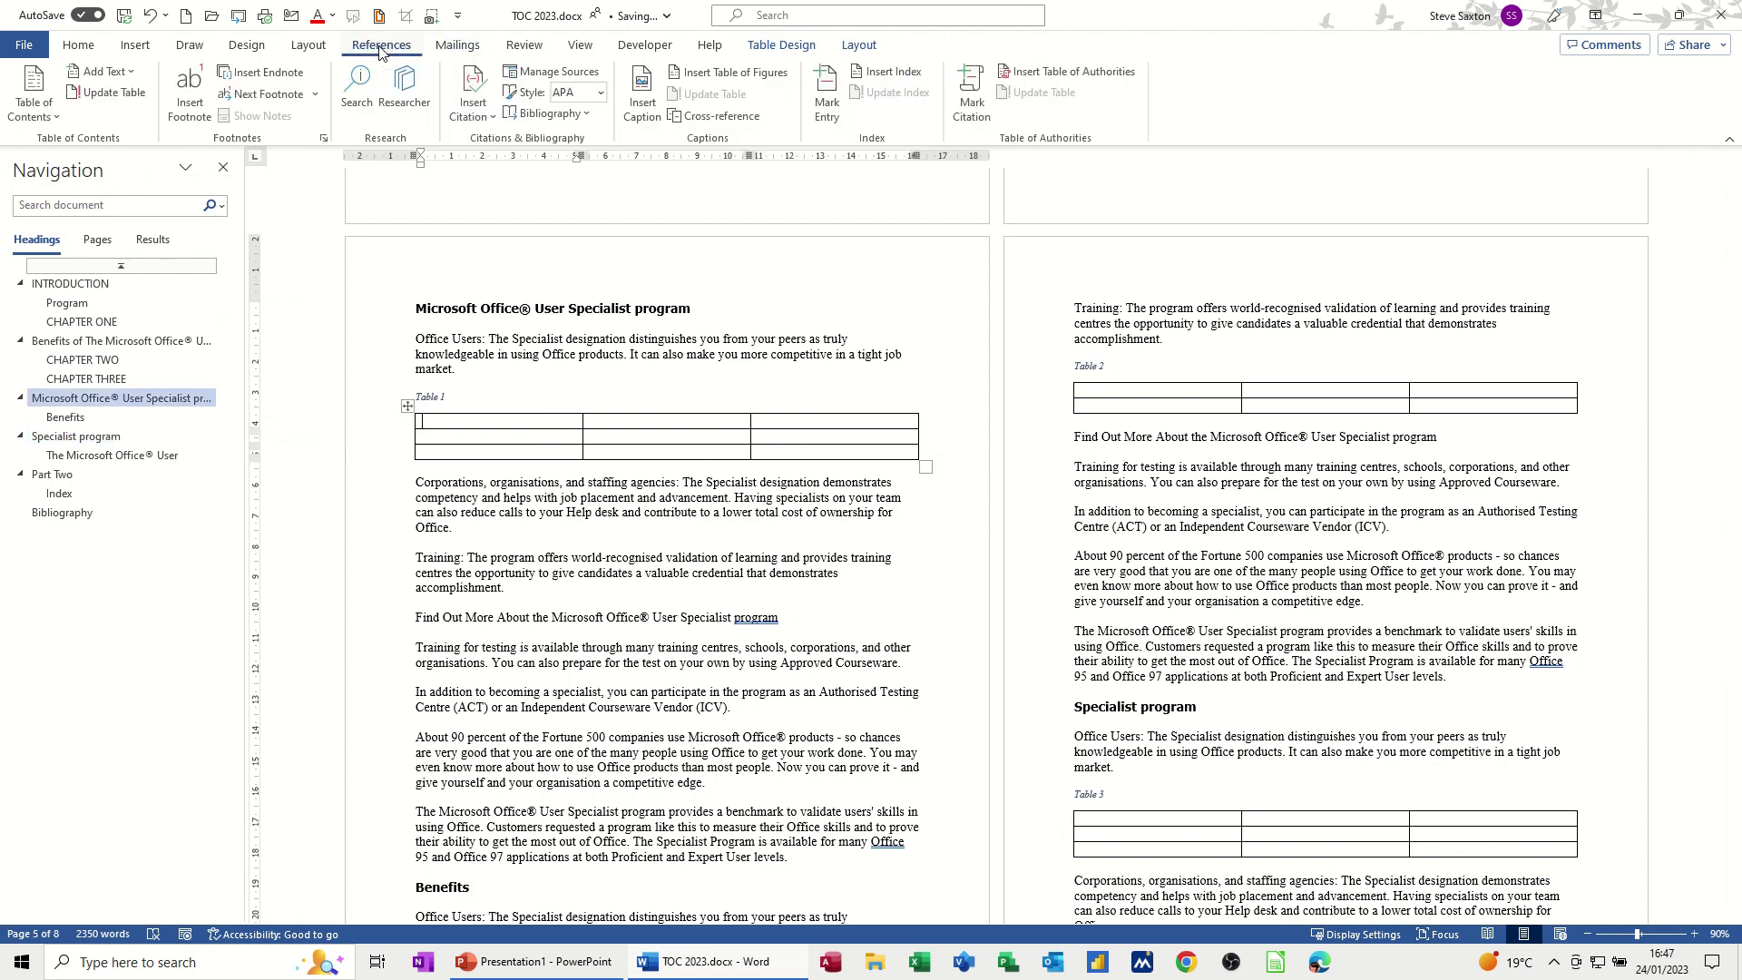
pyautogui.click(758, 79)
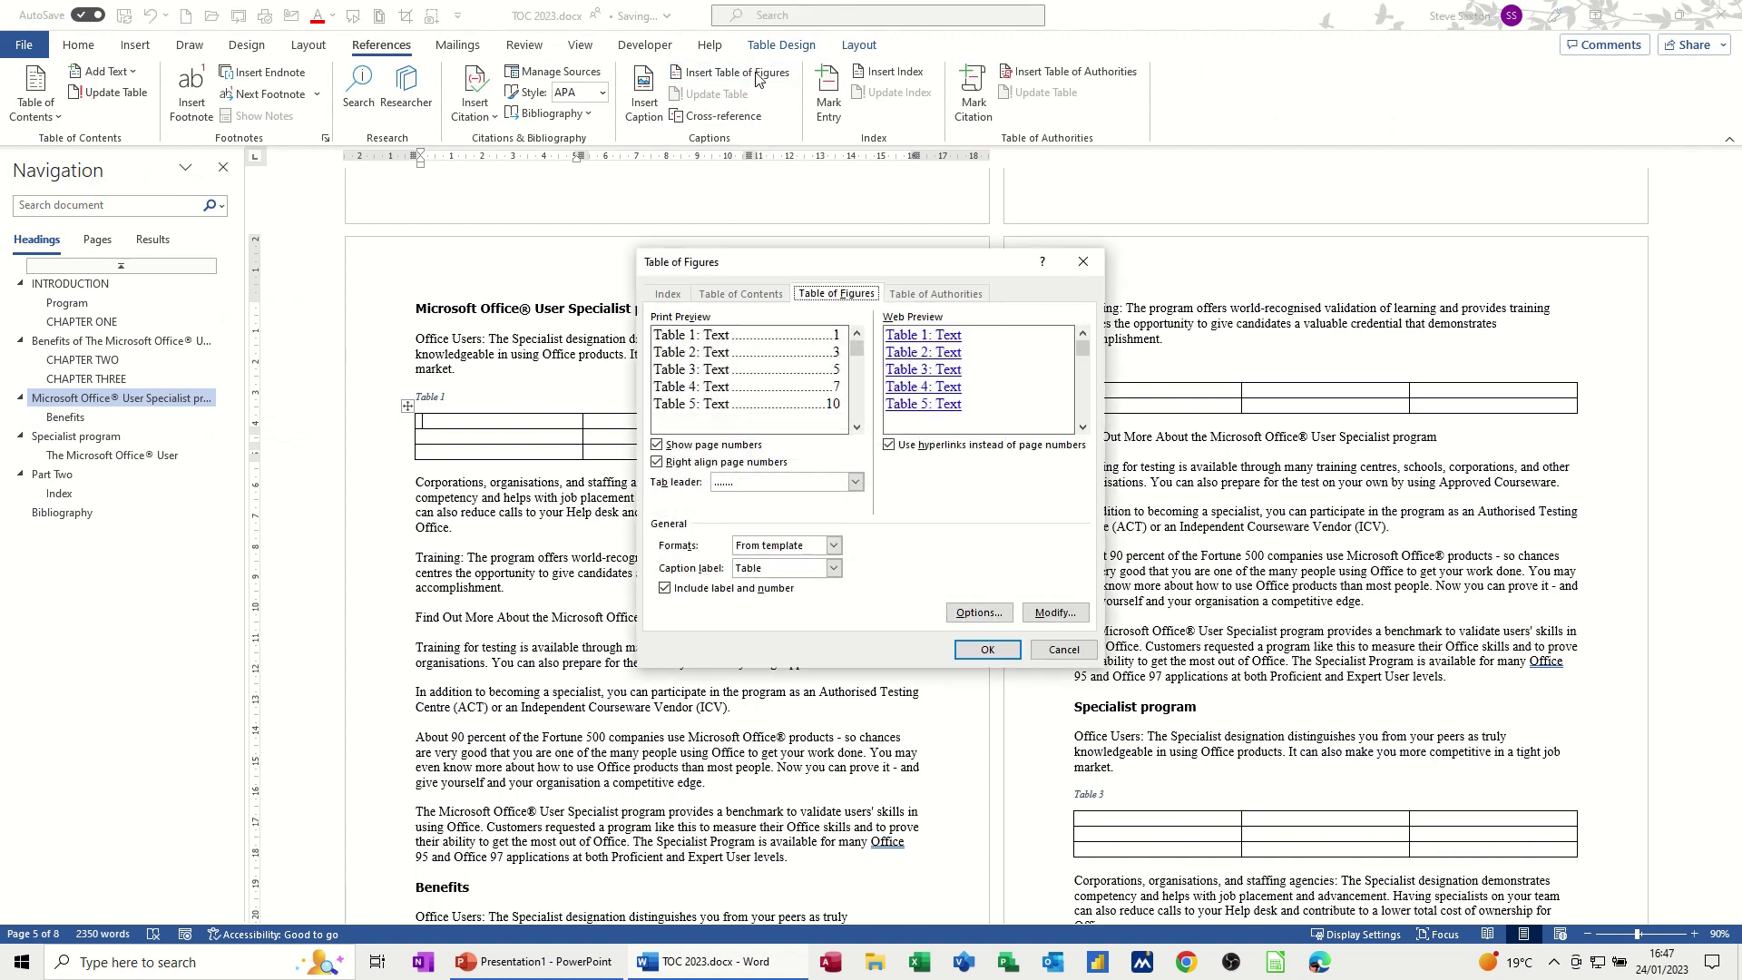
pyautogui.click(832, 569)
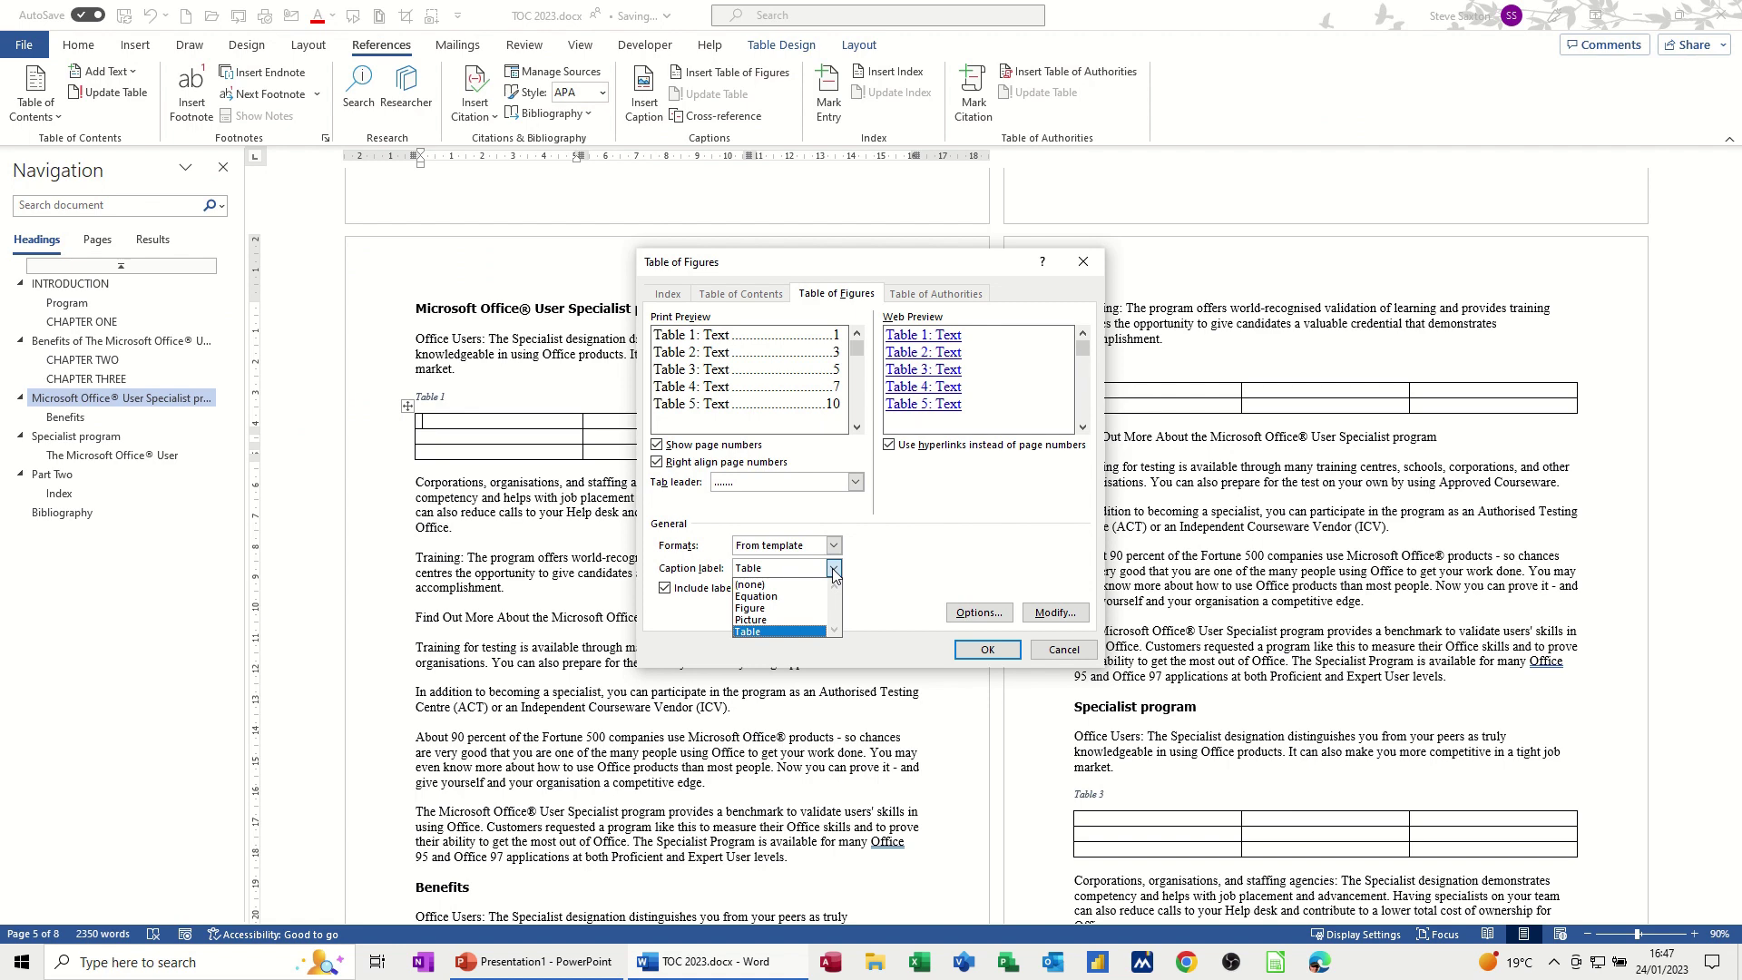
pyautogui.click(799, 604)
pyautogui.click(1057, 650)
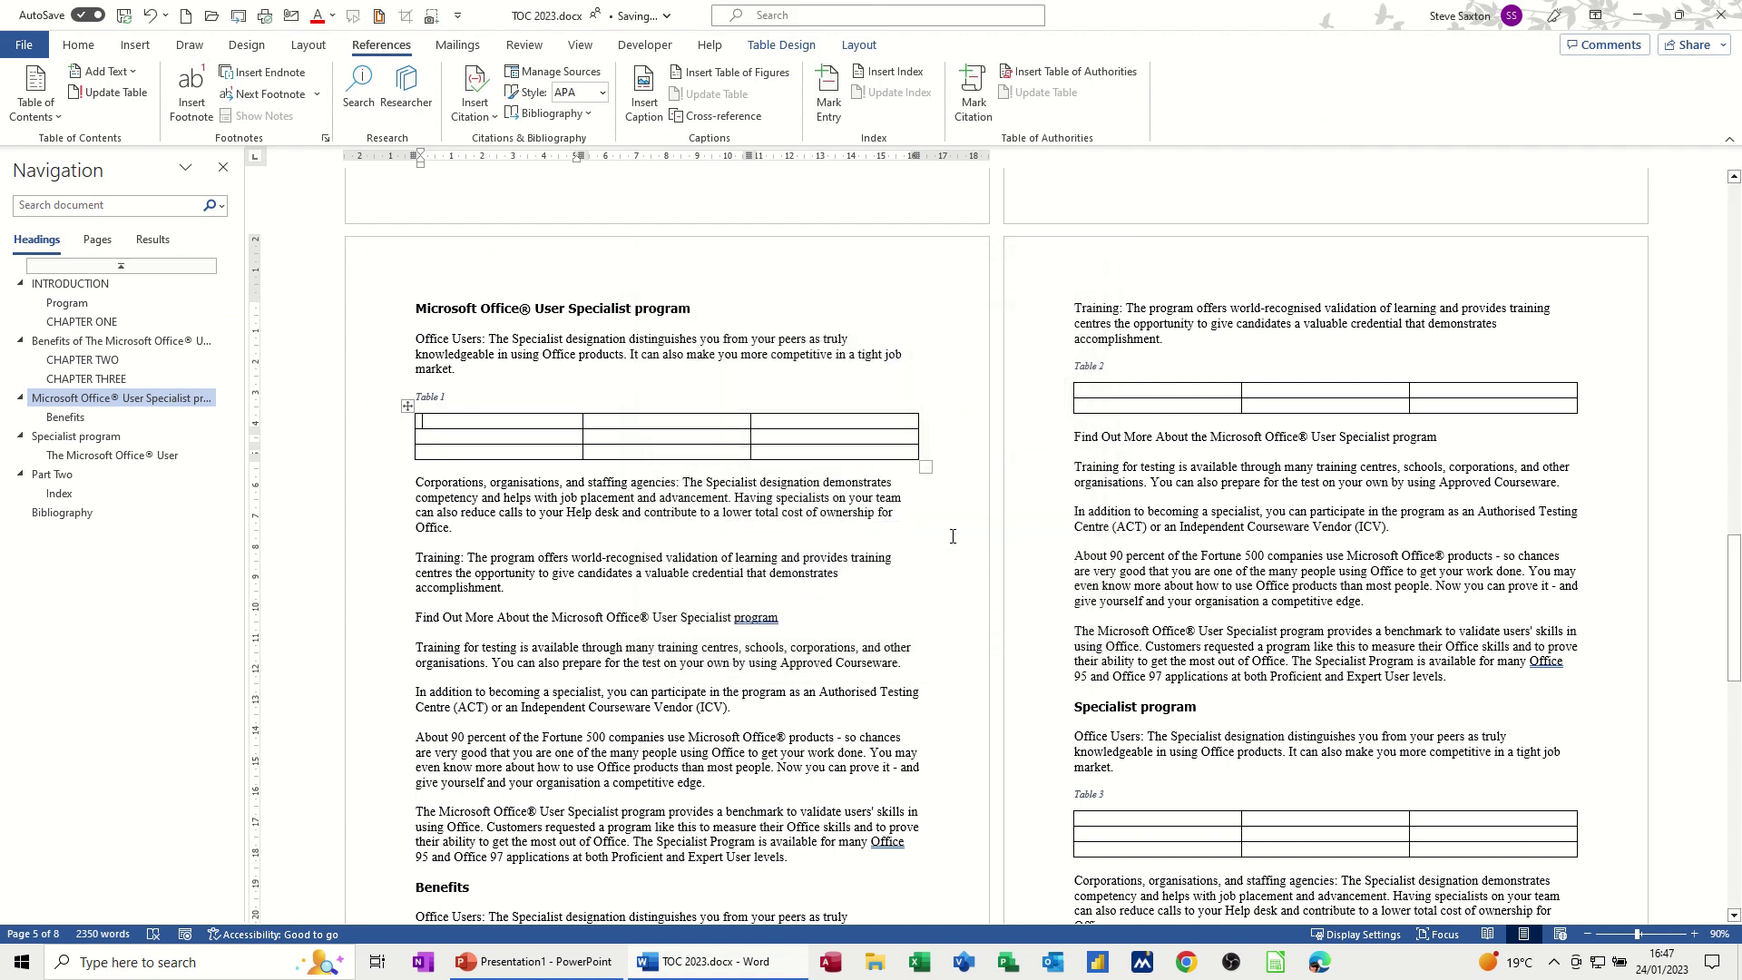
pyautogui.click(493, 639)
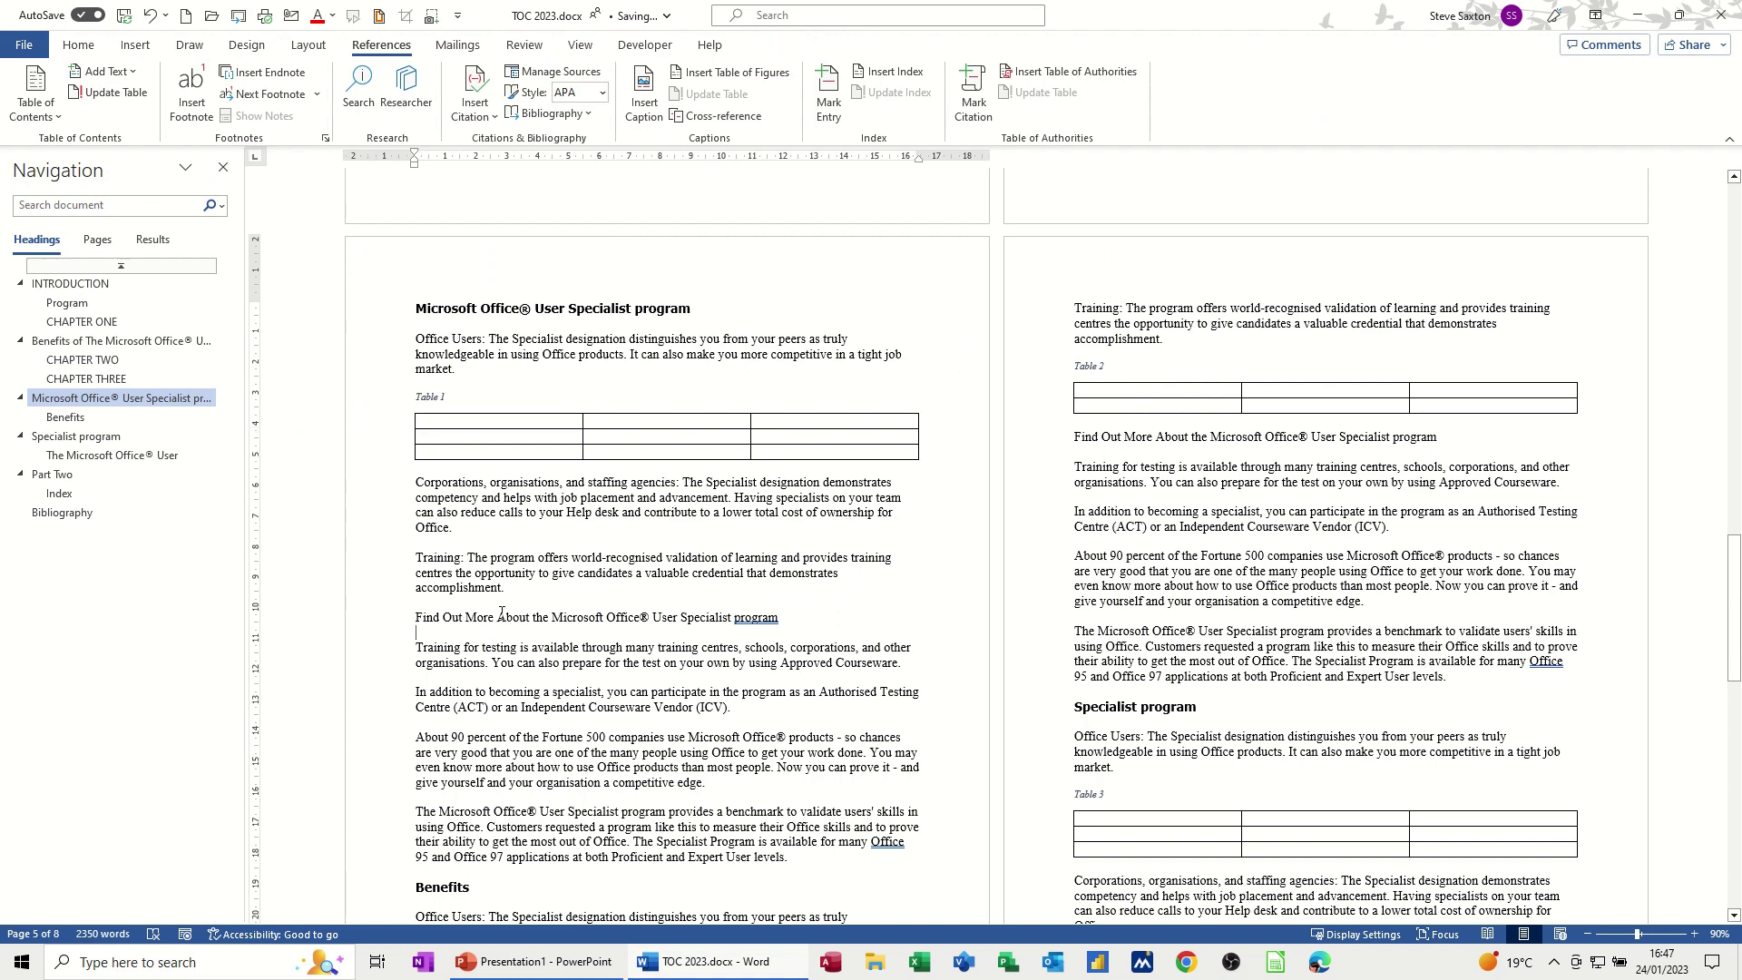
# Step: Insert the stock photo of nut-covered sweets below the Find Out More line
pyautogui.click(135, 44)
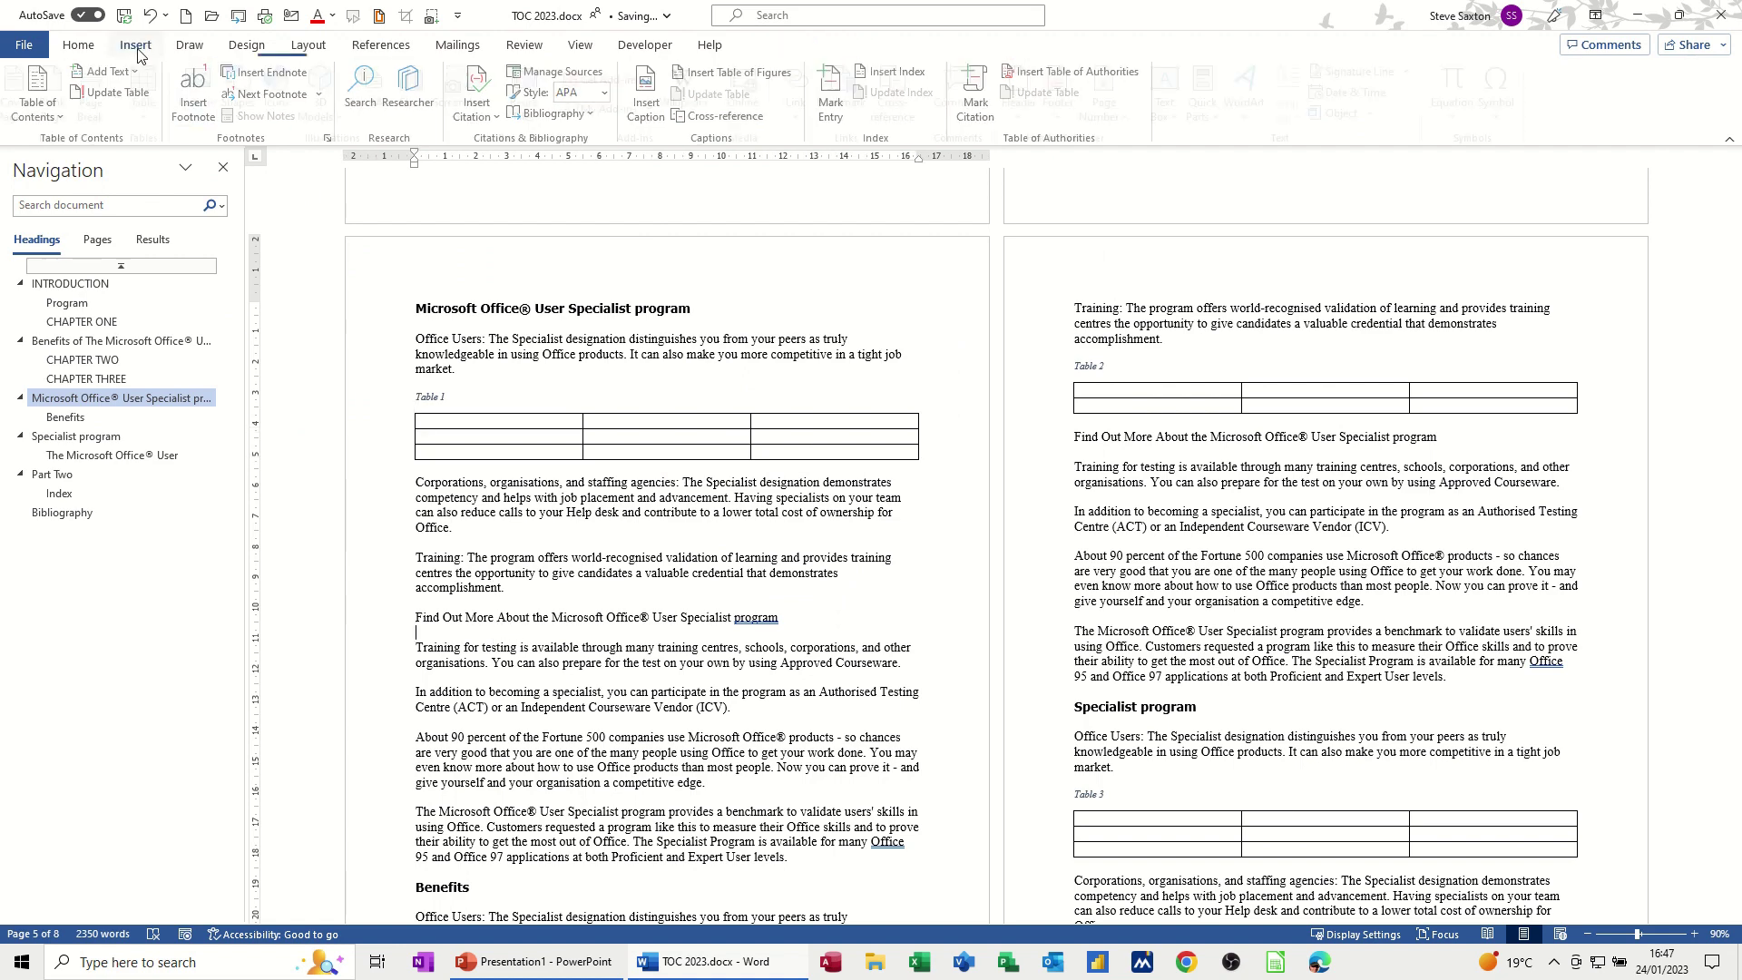
pyautogui.click(209, 95)
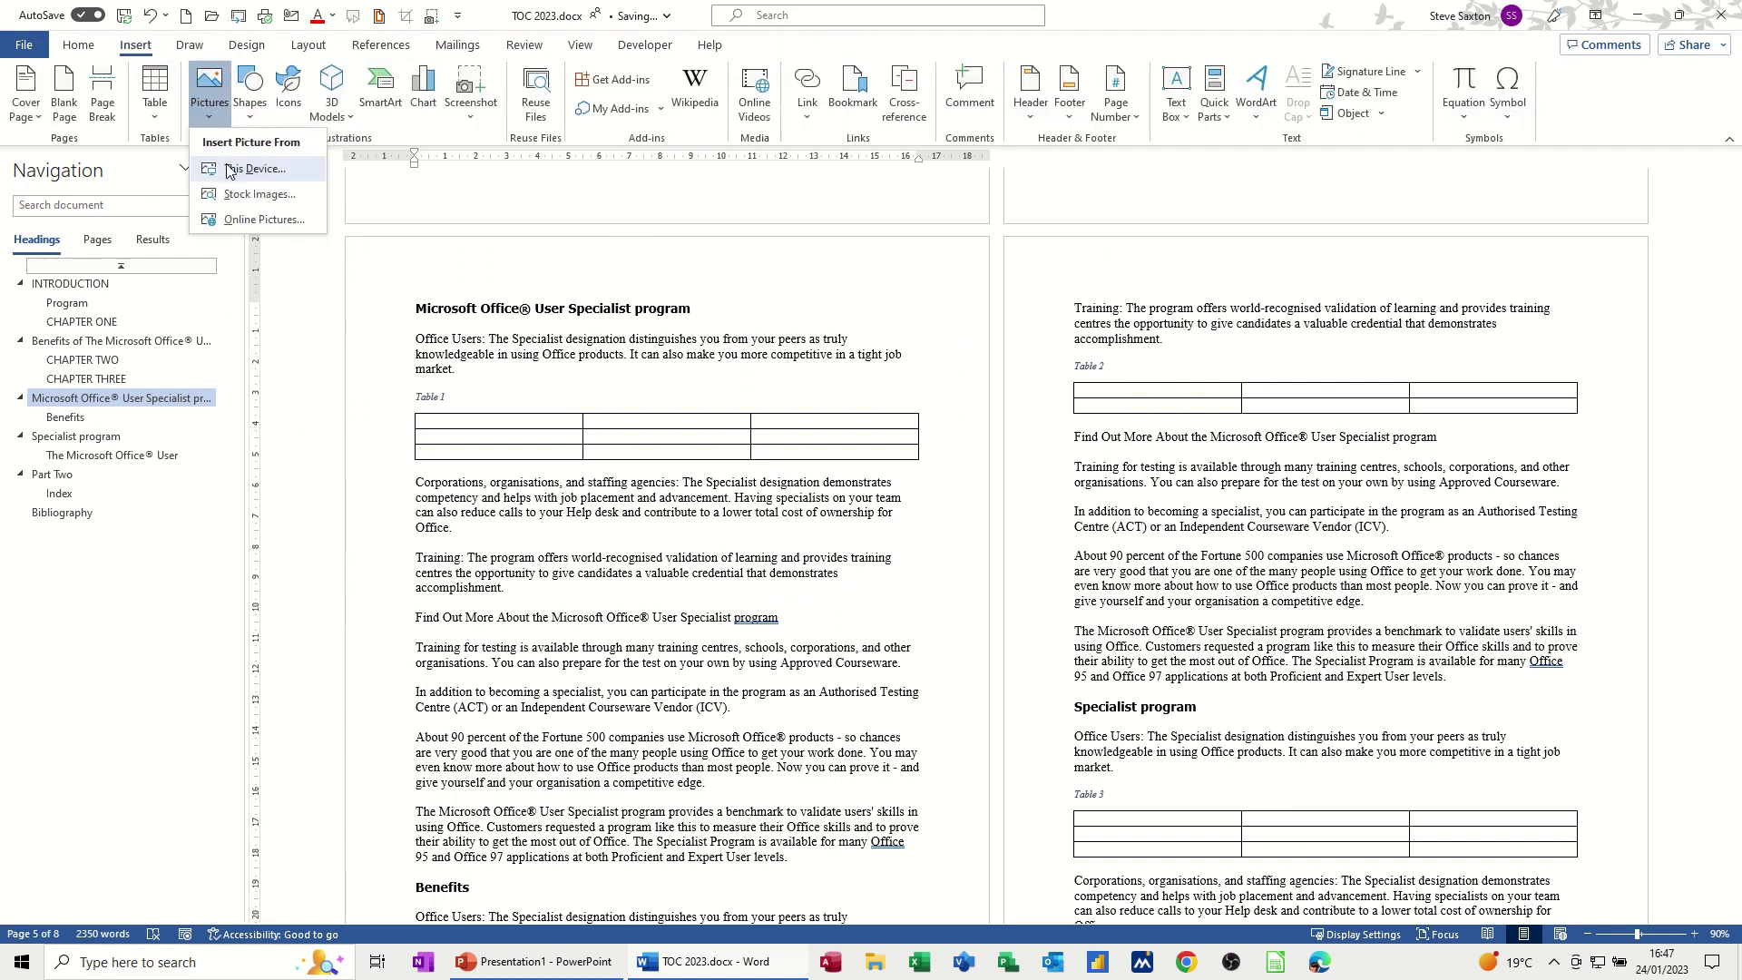
pyautogui.click(240, 195)
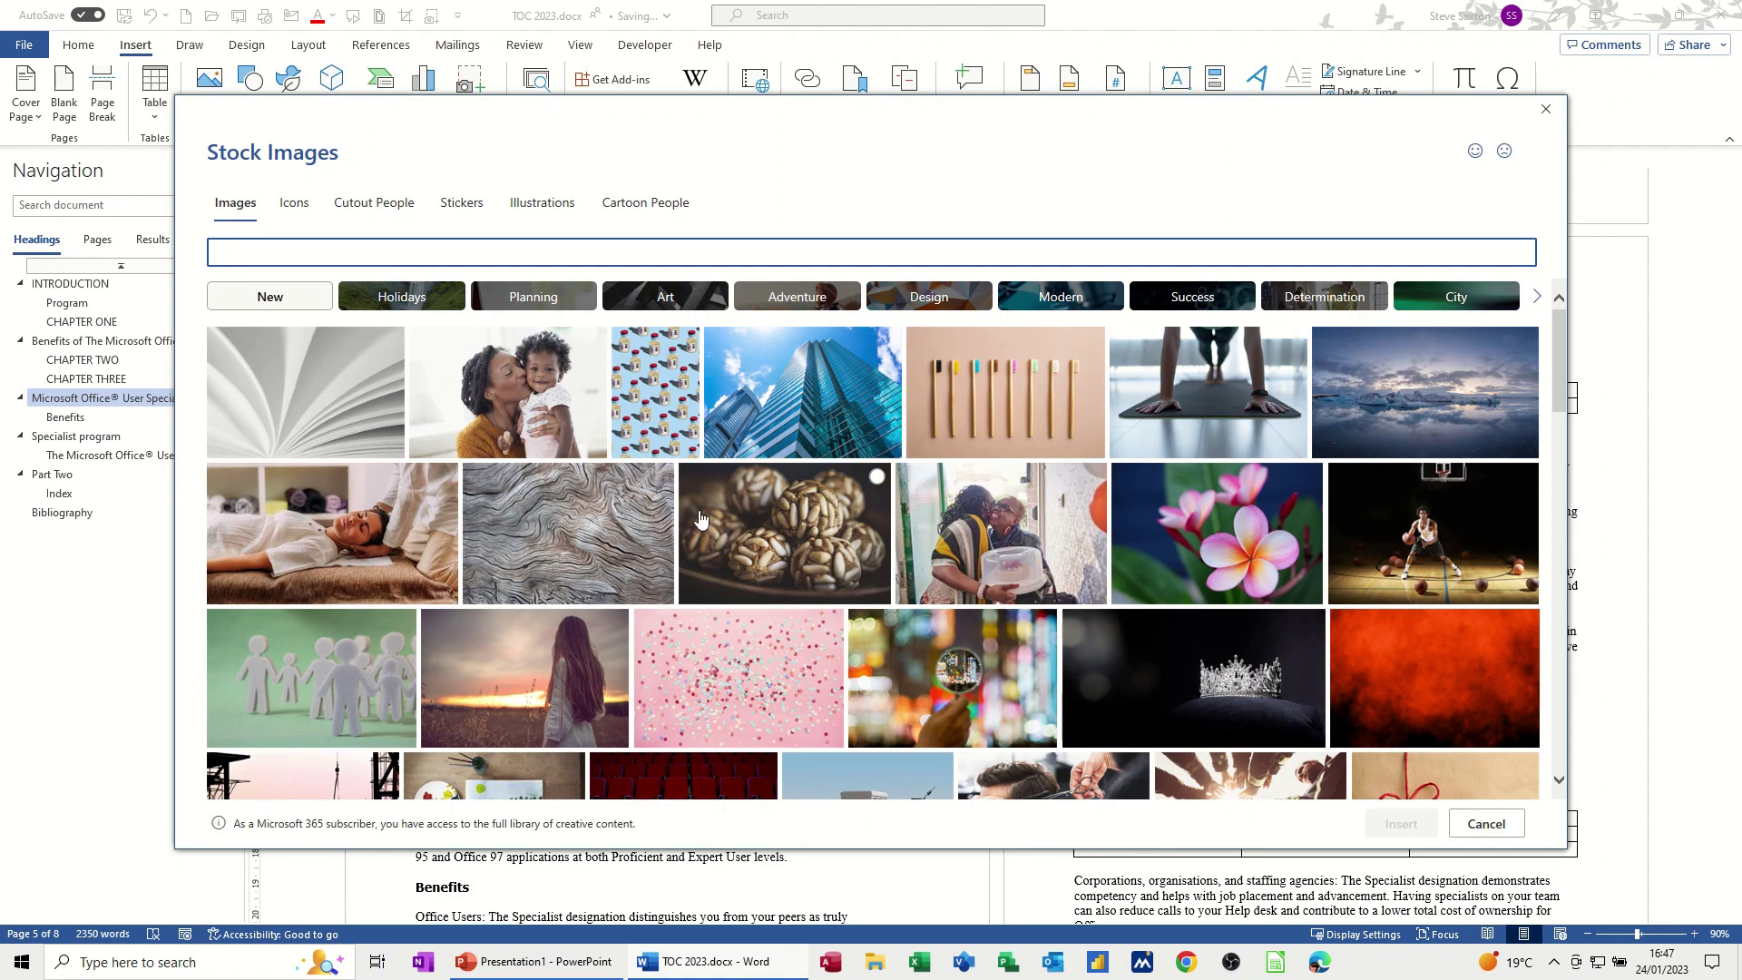
pyautogui.click(877, 477)
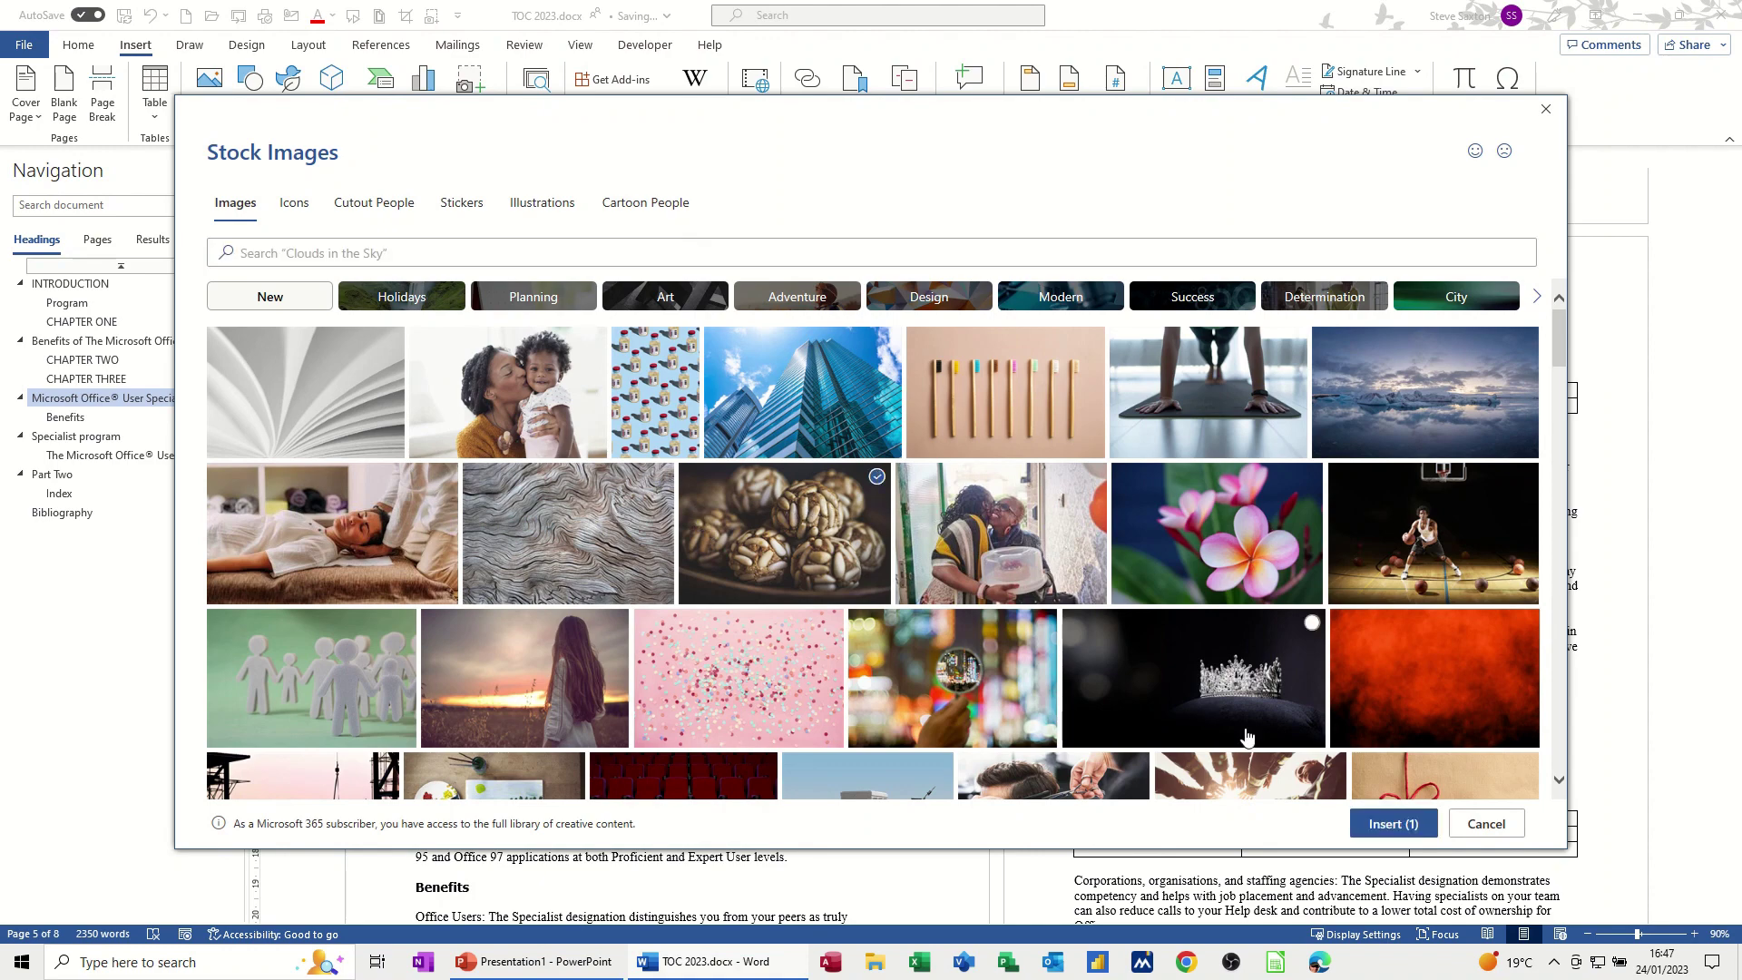
pyautogui.click(1393, 823)
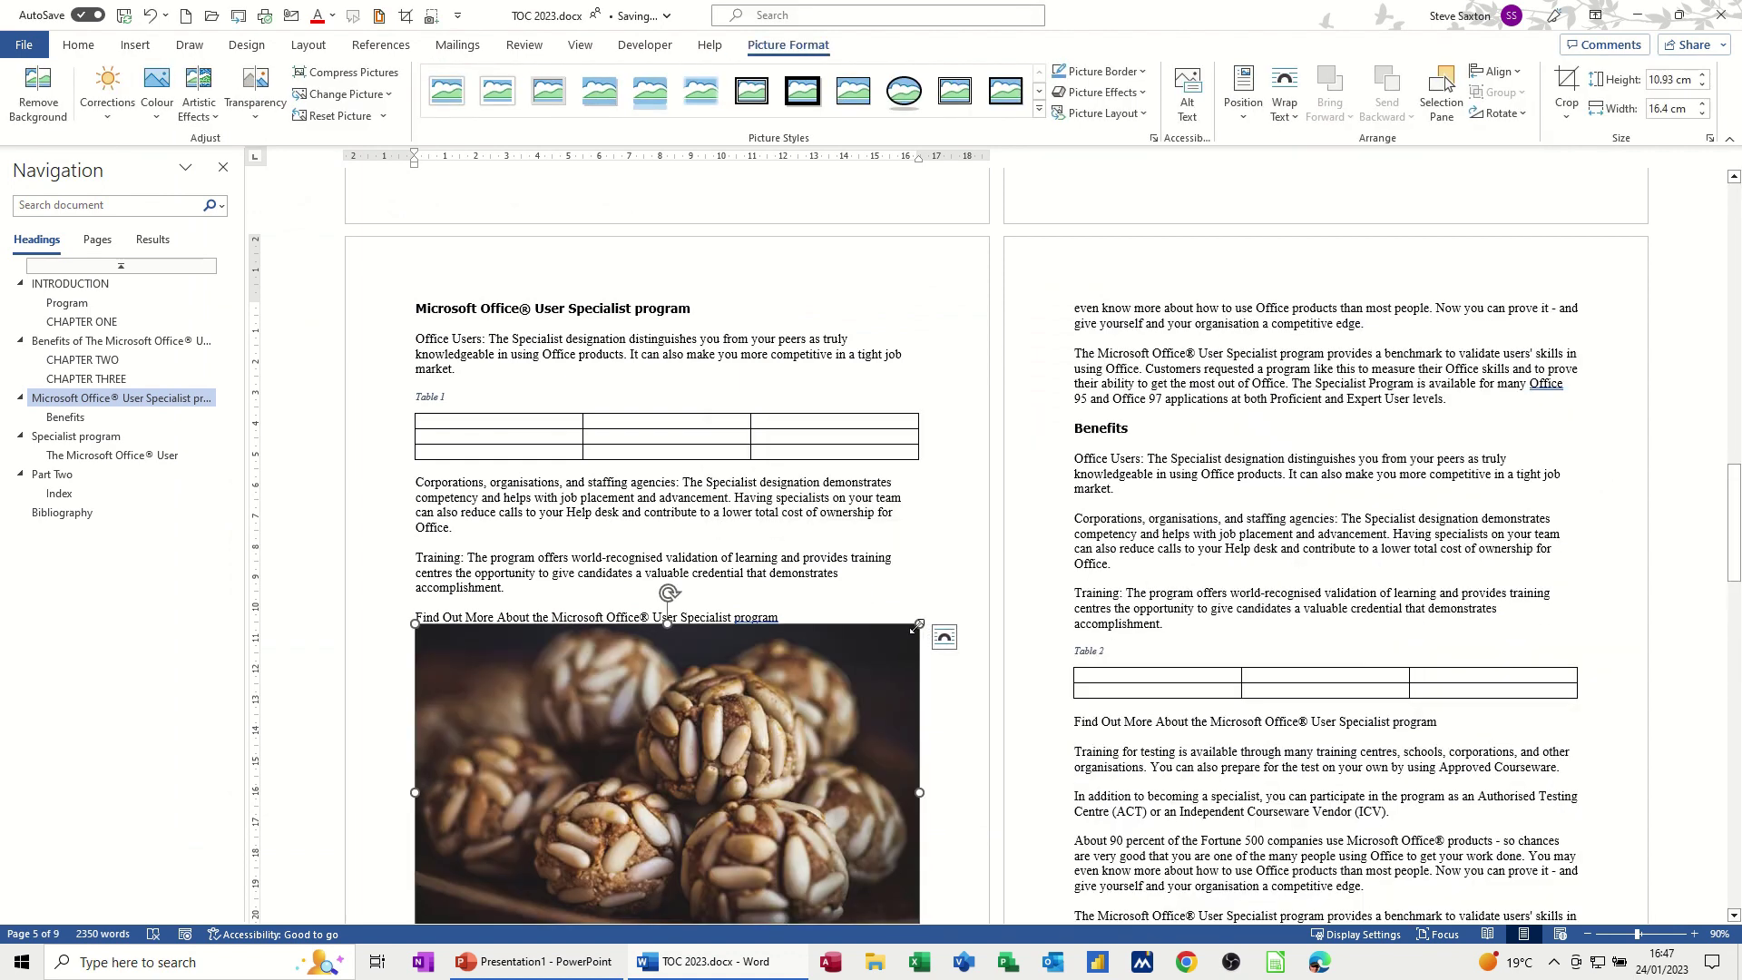
pyautogui.click(804, 617)
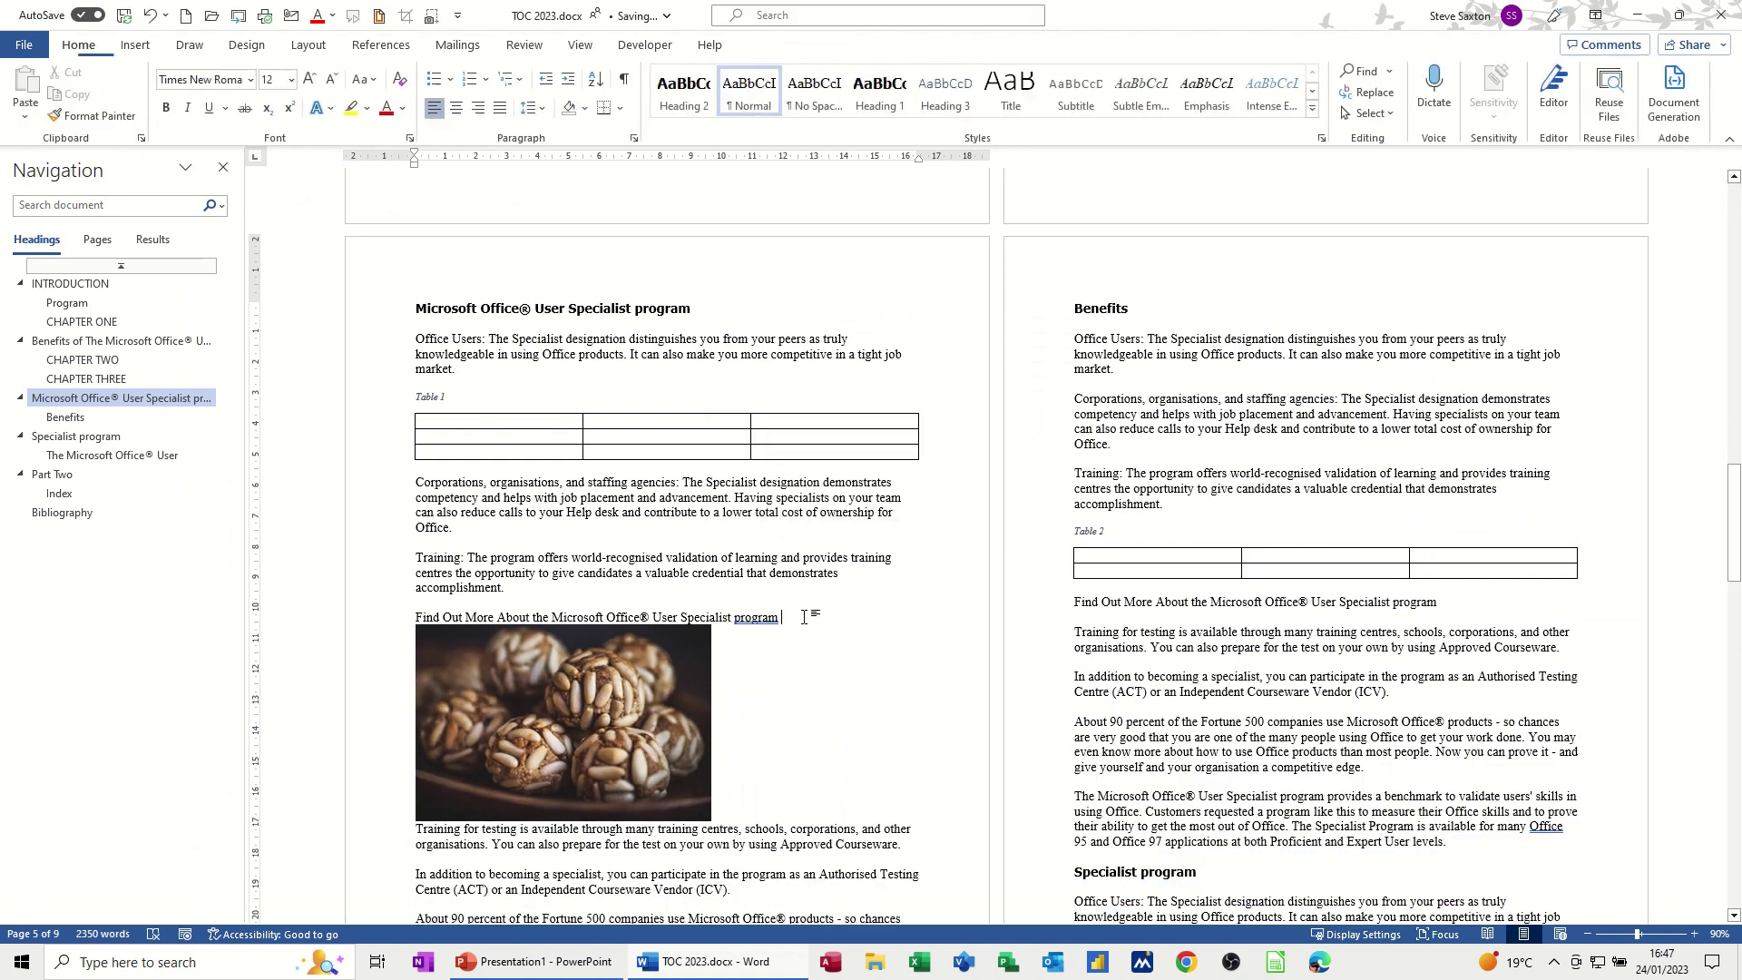
pyautogui.click(628, 748)
pyautogui.click(728, 827)
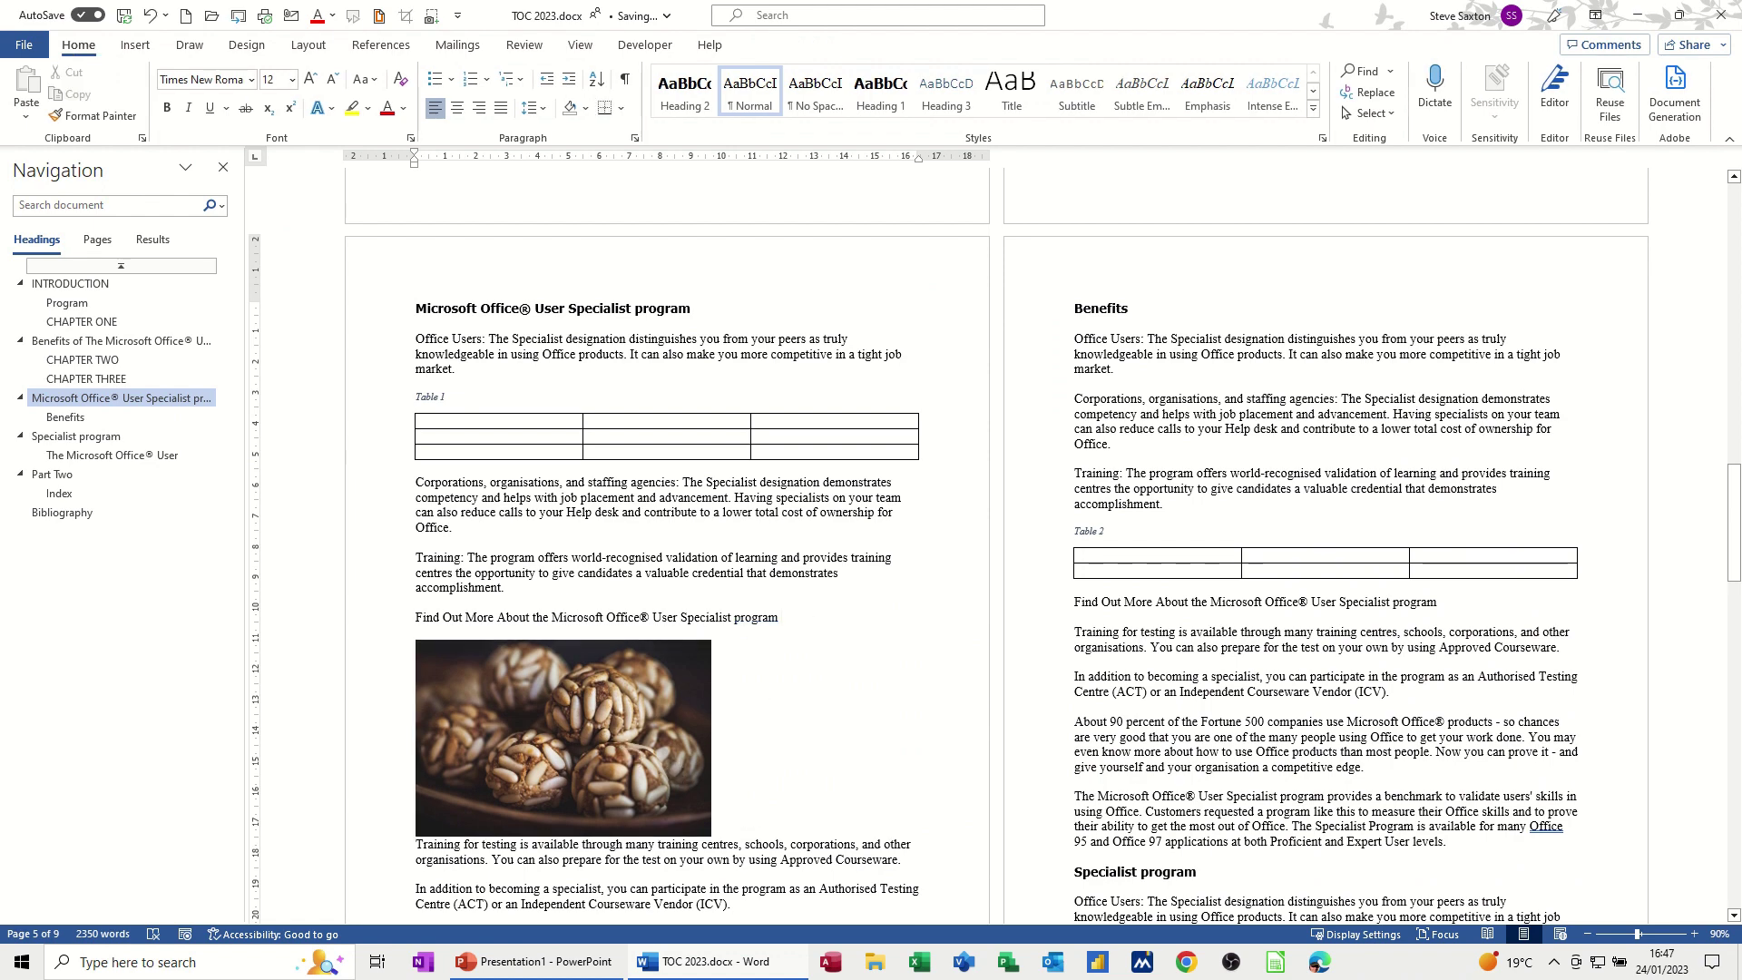
# Step: Caption the nut photo as 'Picture 1' using the Picture label
pyautogui.press('Return')
pyautogui.click(595, 742)
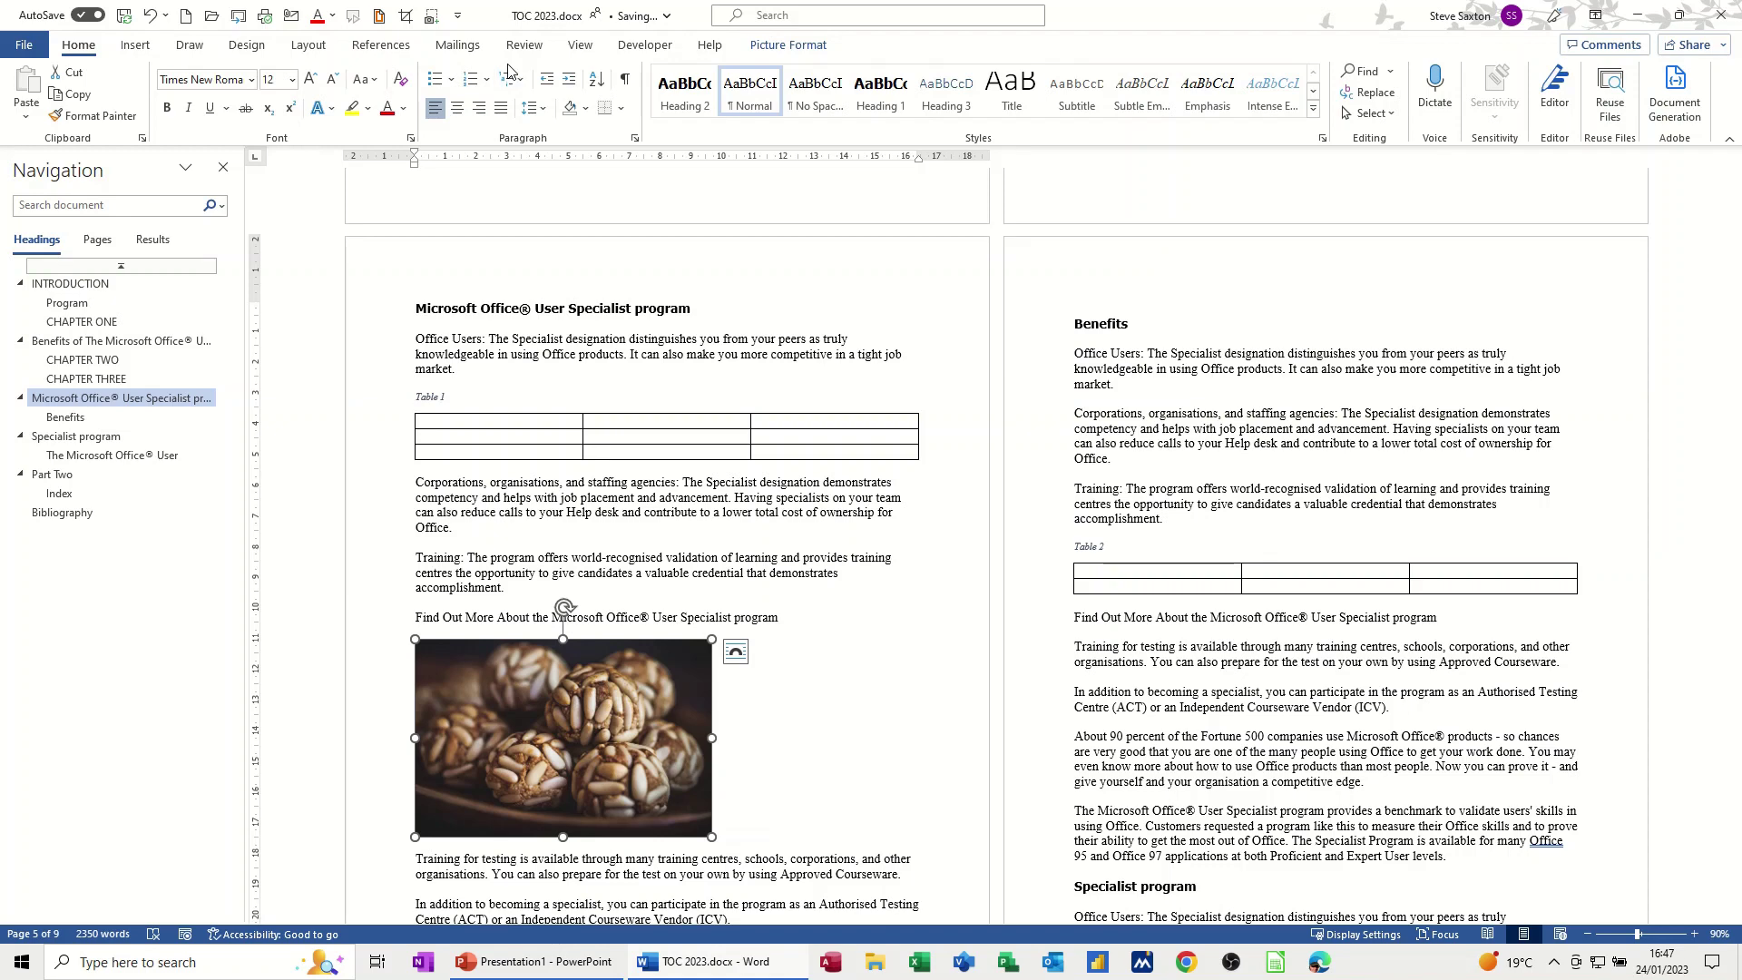
pyautogui.click(381, 45)
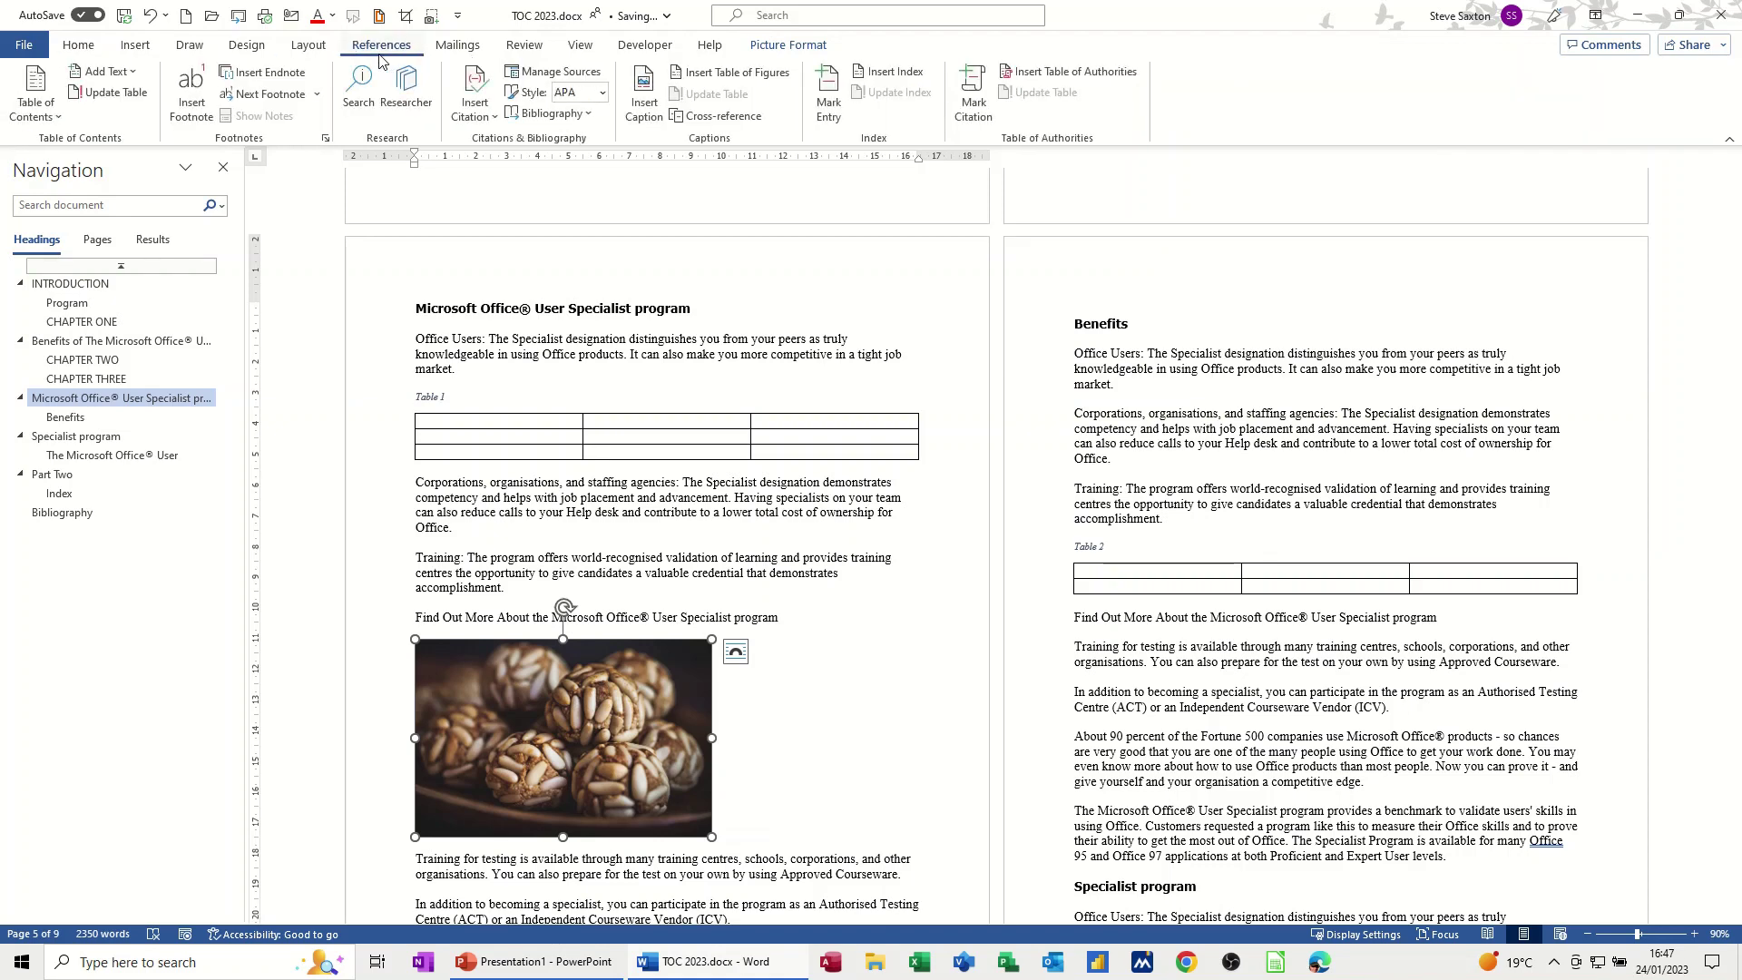
pyautogui.click(643, 102)
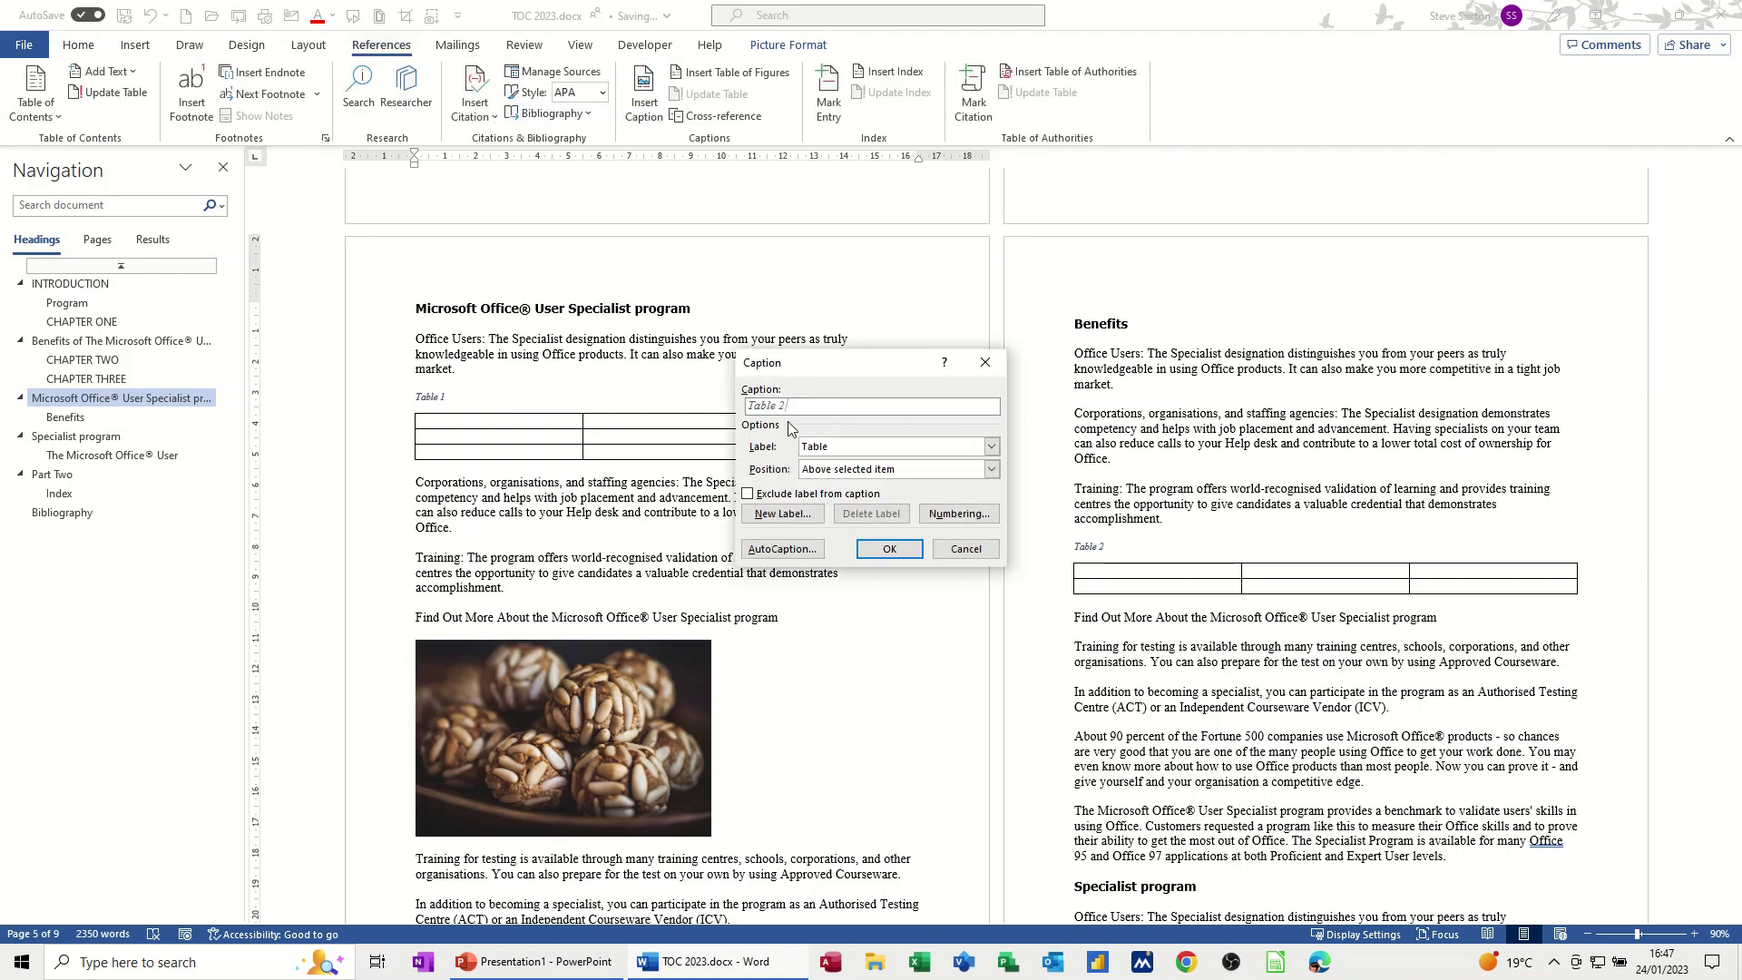
pyautogui.click(991, 447)
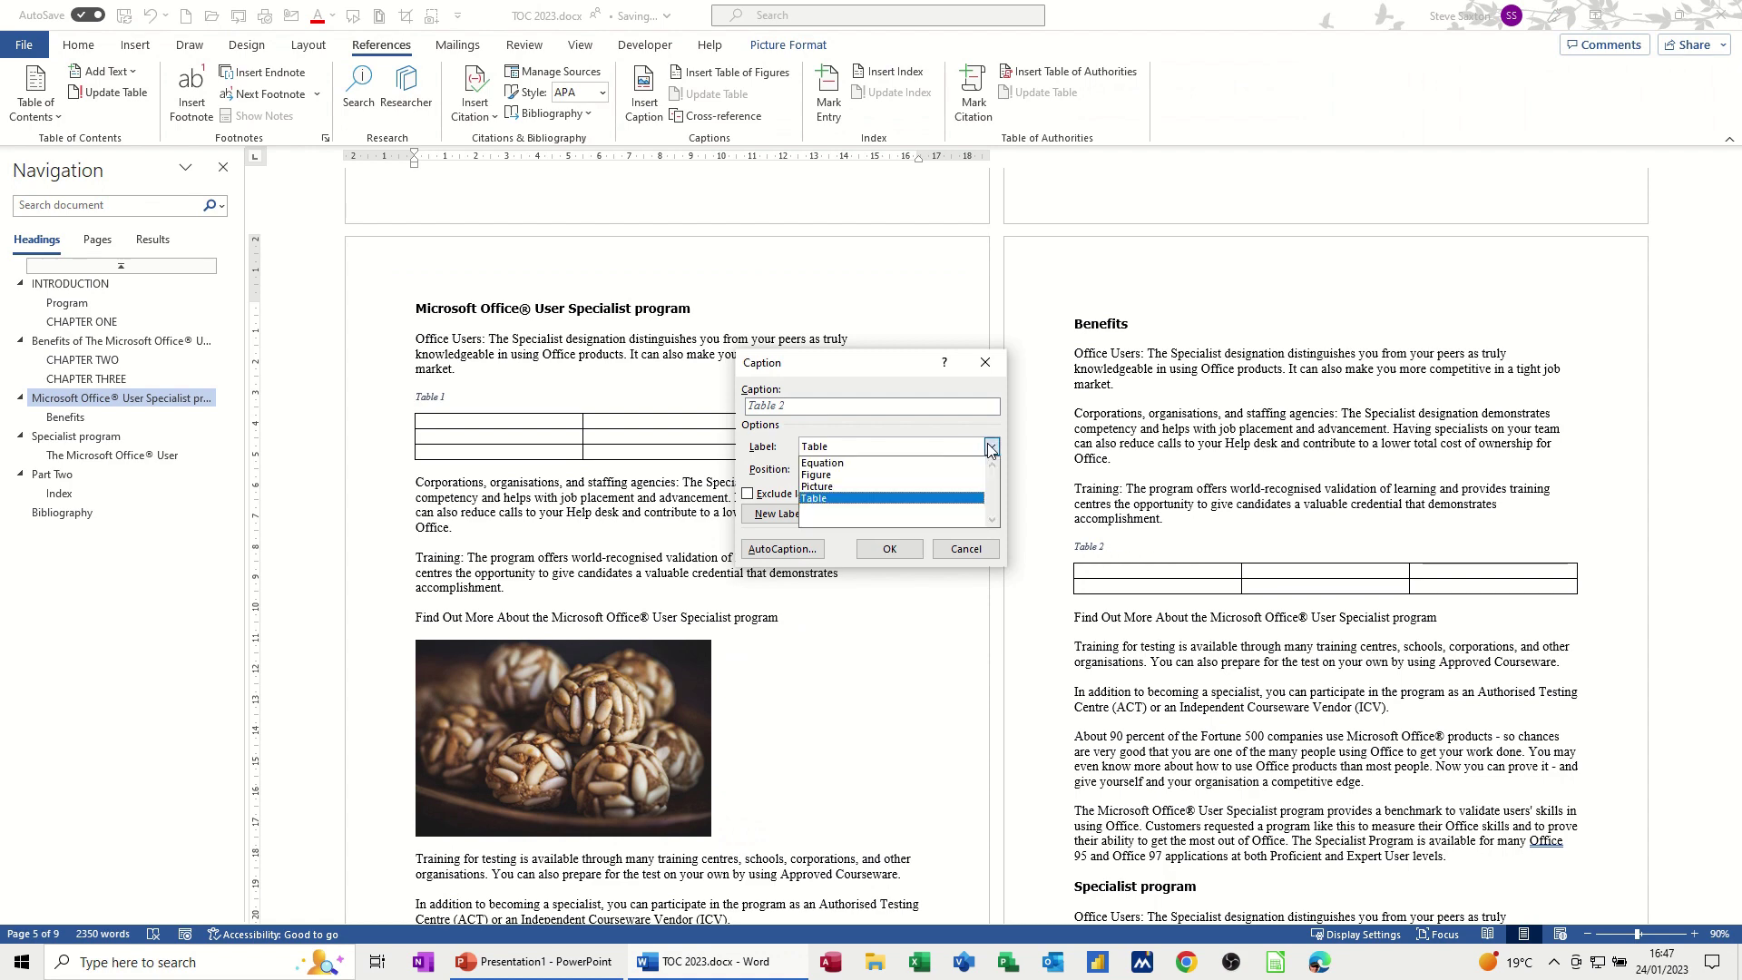
pyautogui.click(821, 486)
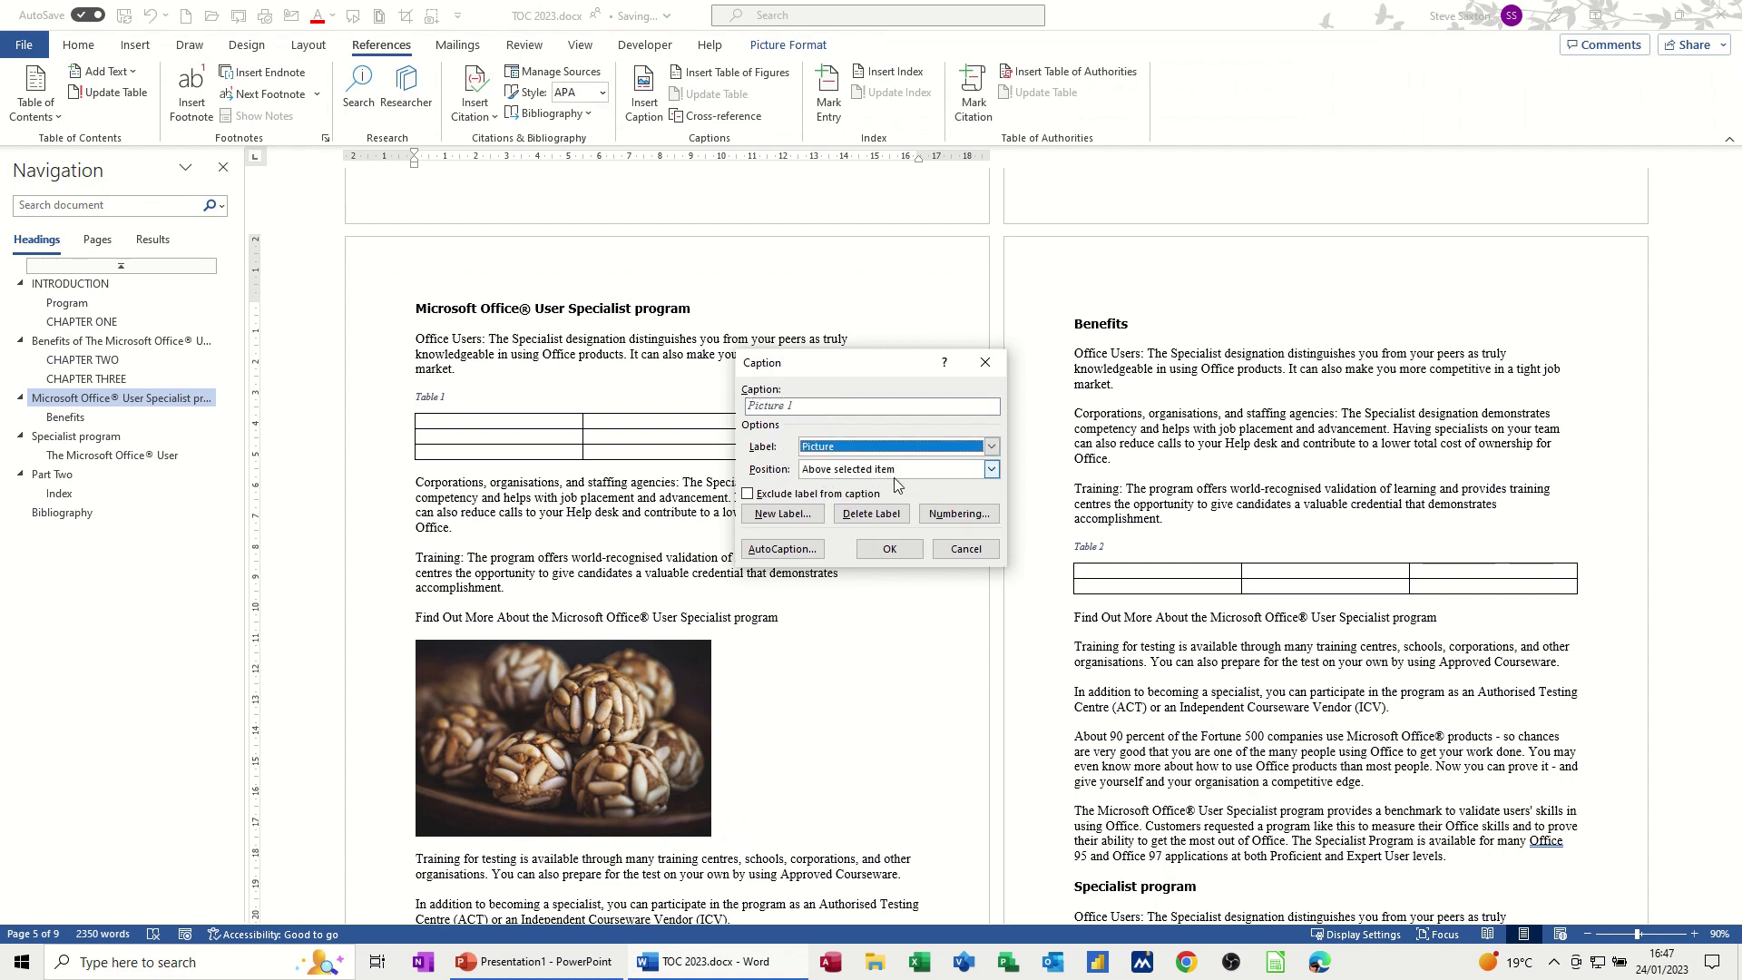
pyautogui.click(888, 550)
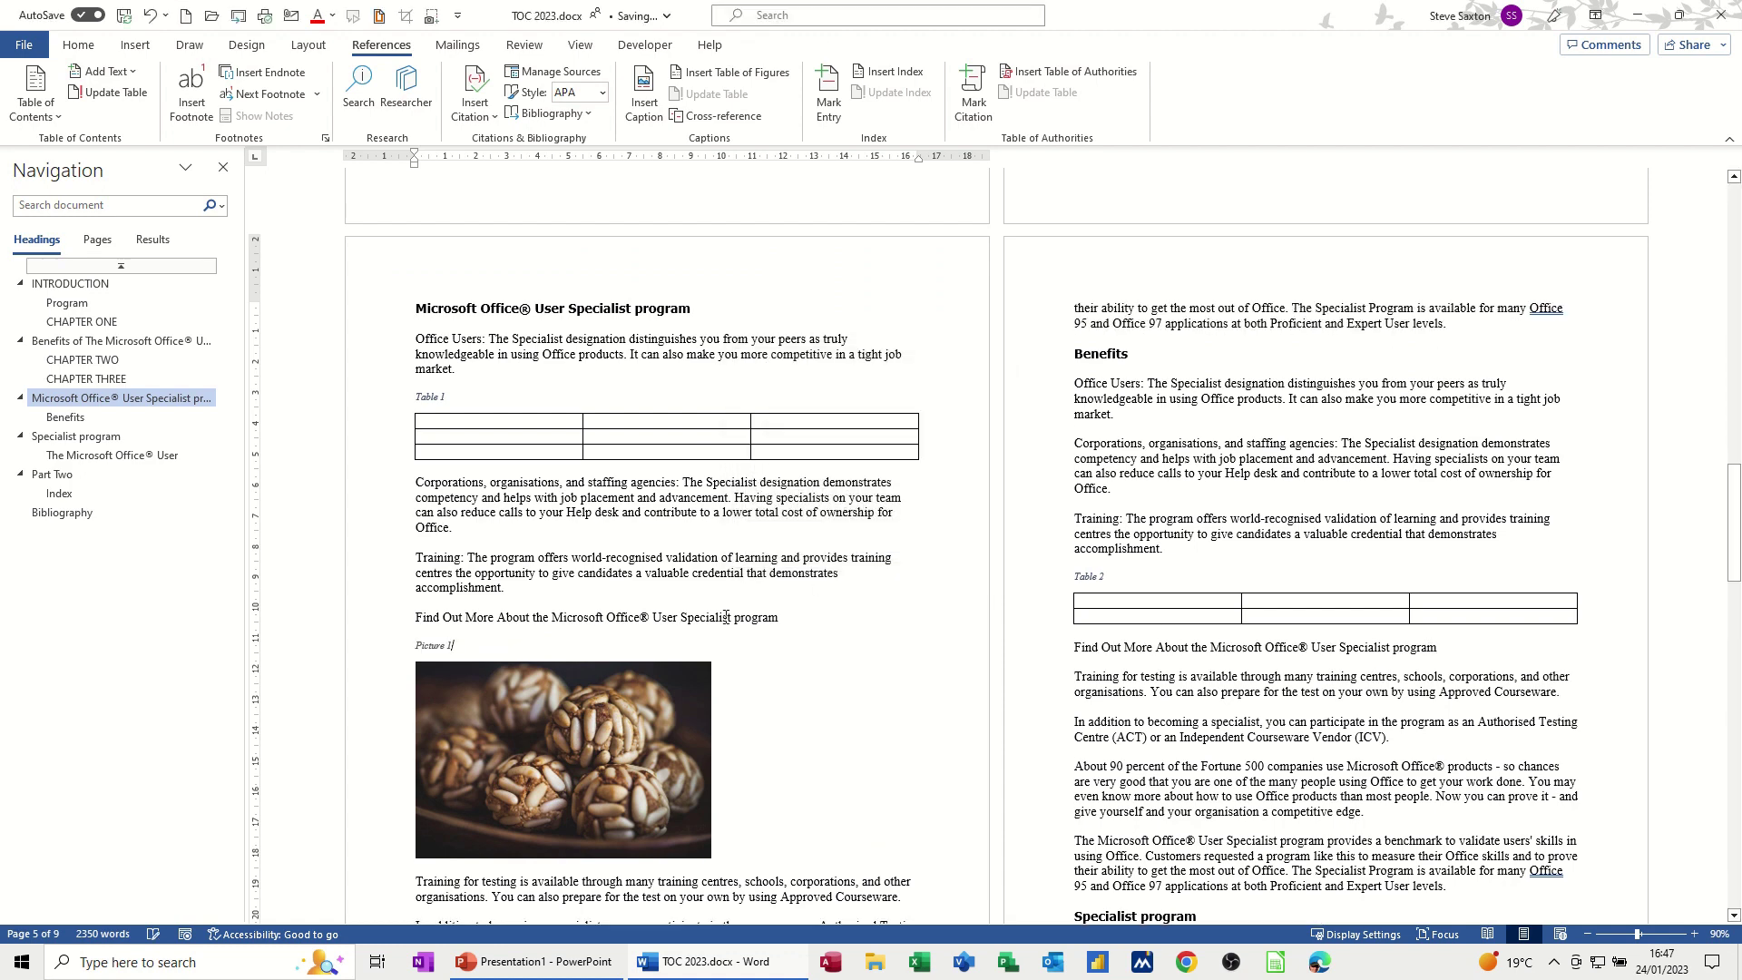
# Step: Add two blank lines after the first paragraph under Benefits
pyautogui.click(1124, 419)
pyautogui.press('Return')
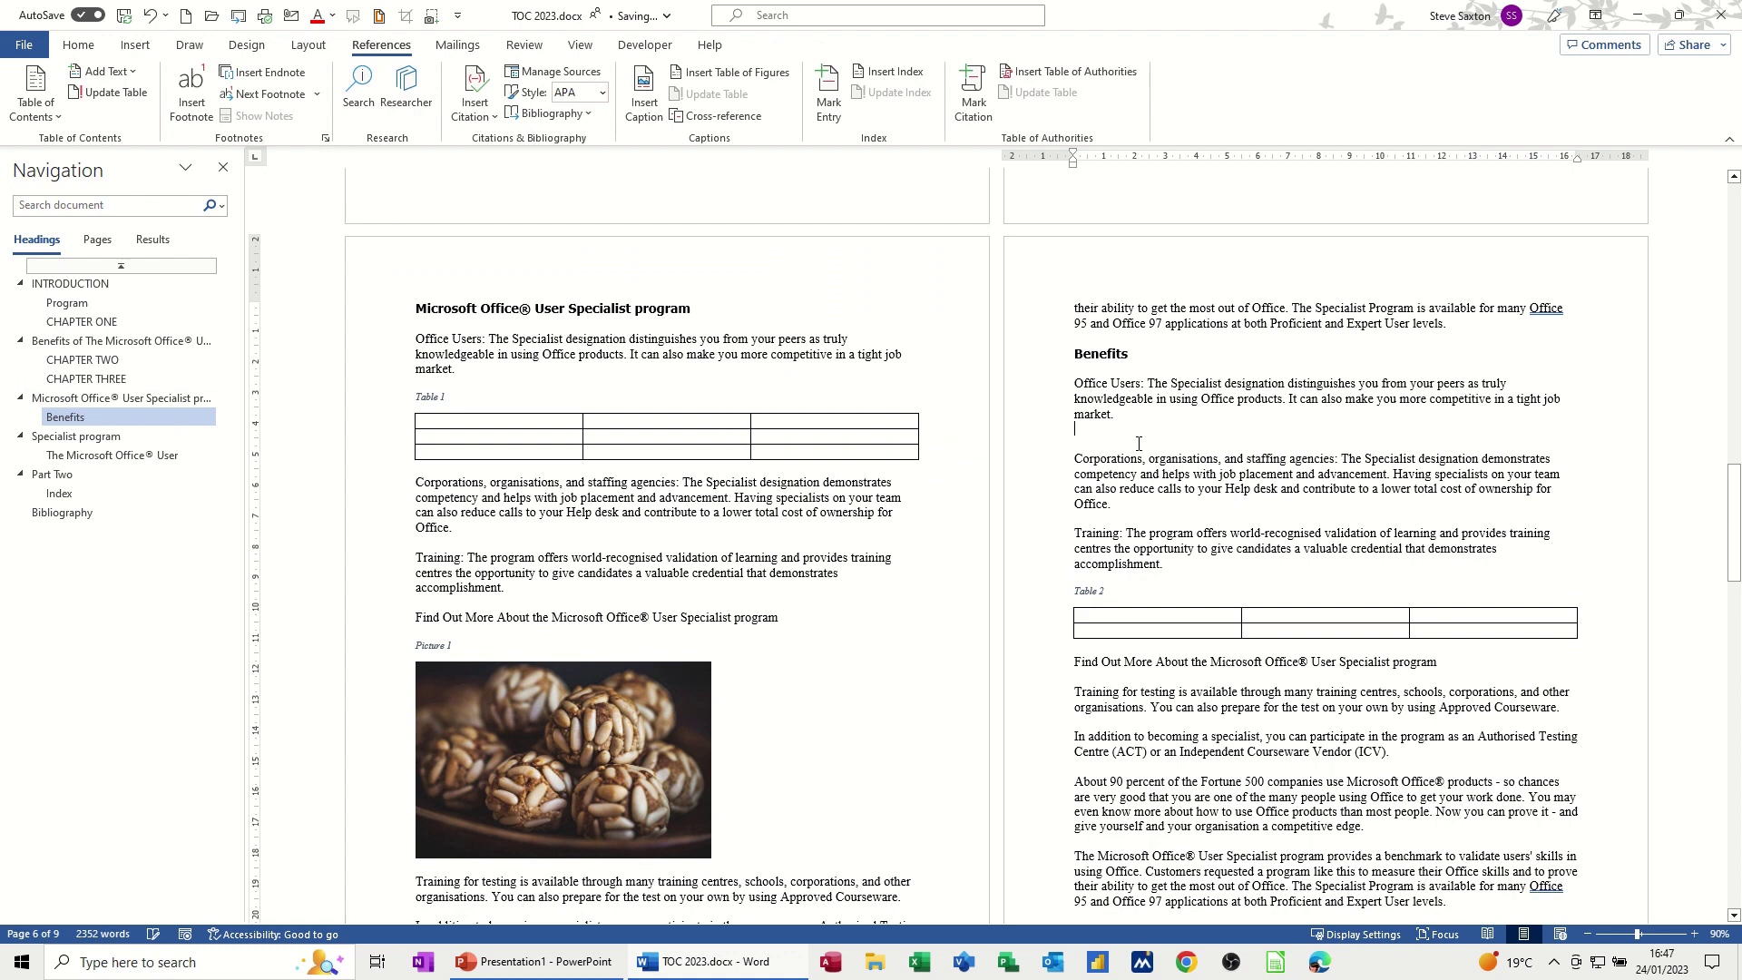
pyautogui.press('Return')
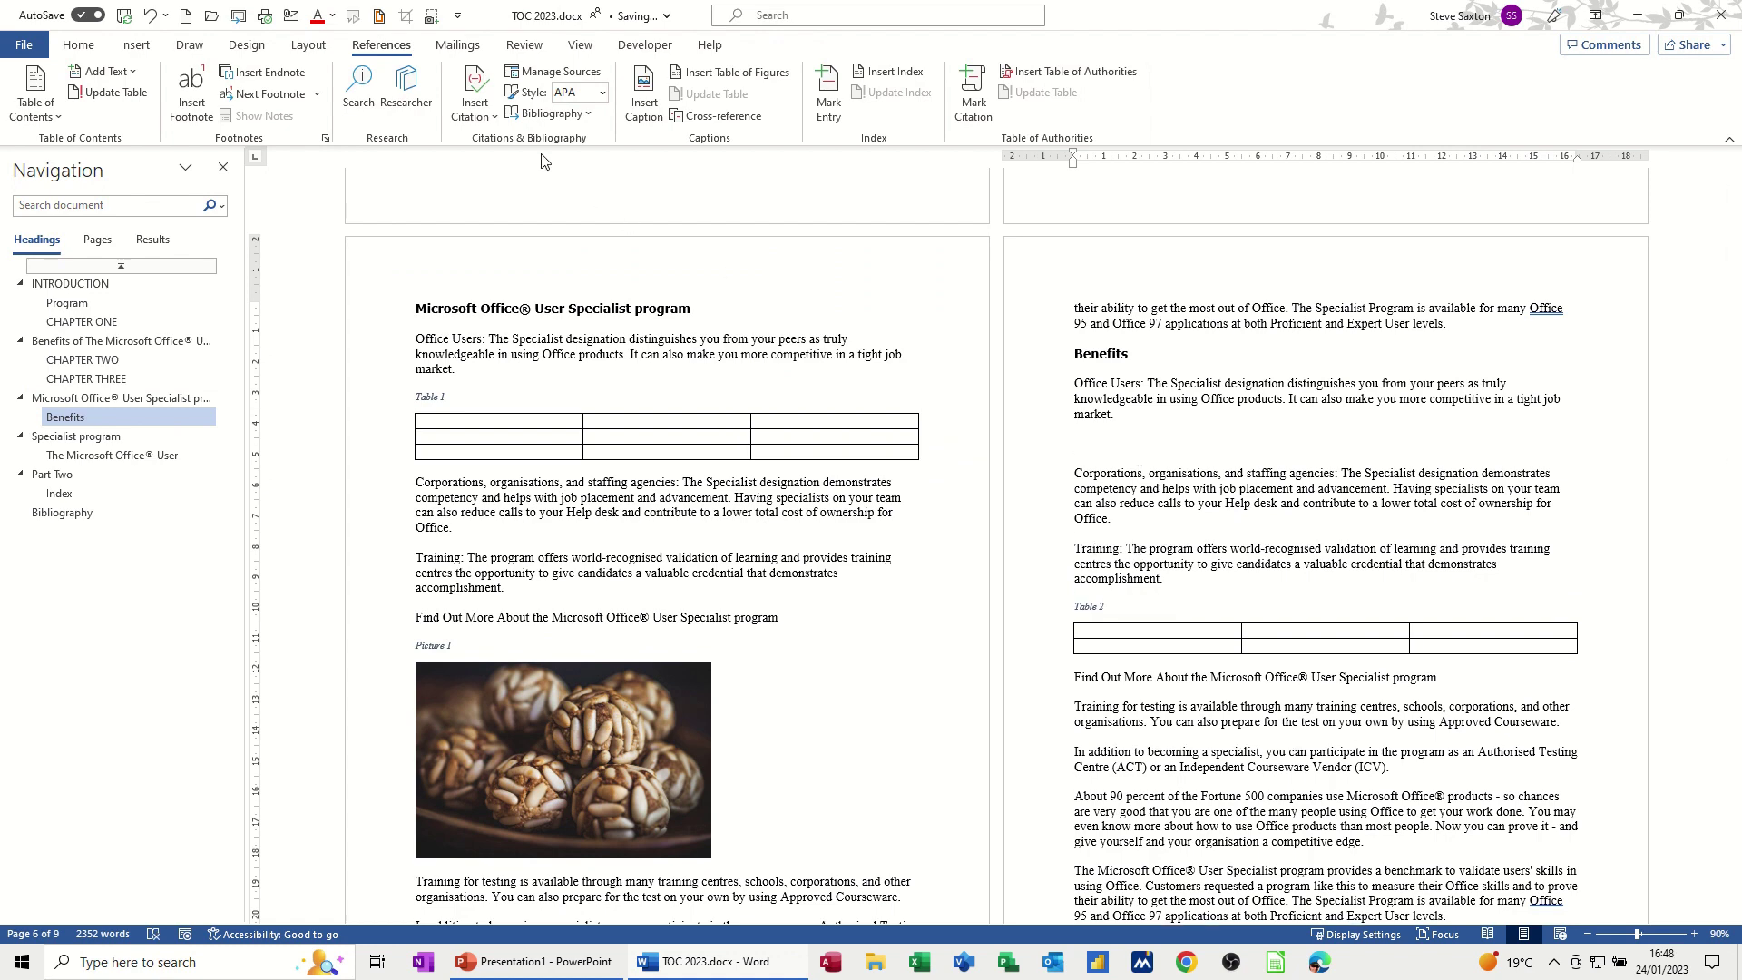
pyautogui.click(135, 45)
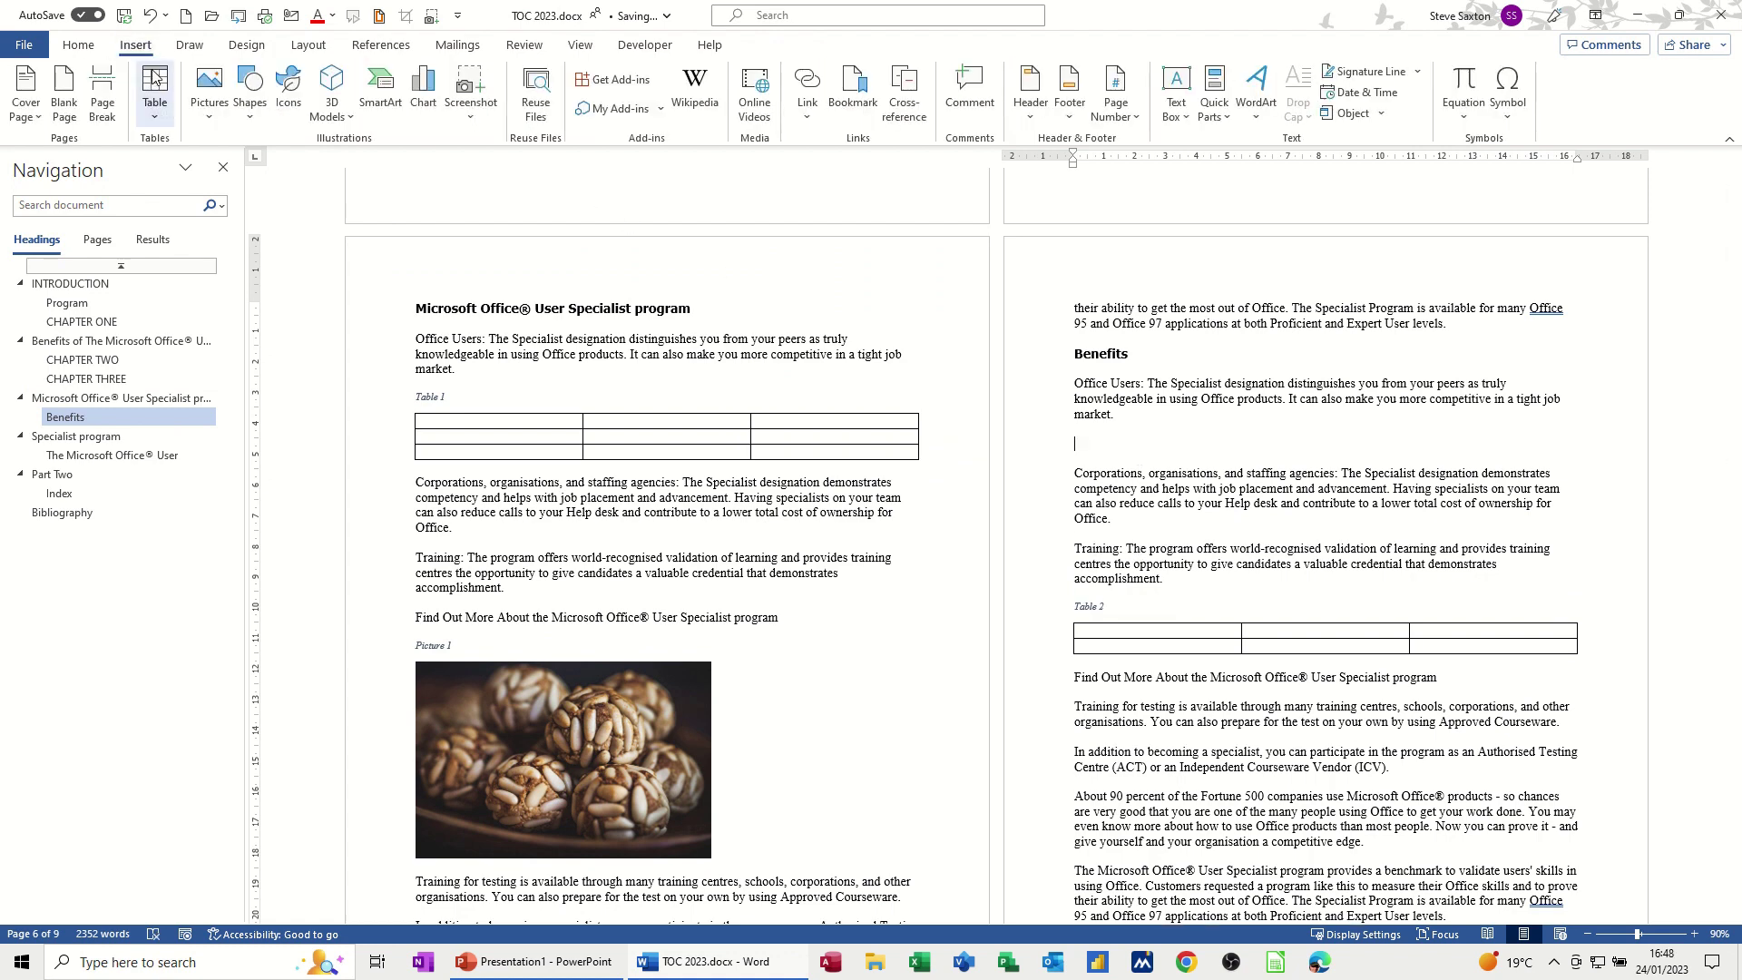
# Step: Insert the stock photo of an olive branch at sunset after the first Benefits paragraph
pyautogui.click(210, 90)
pyautogui.click(240, 186)
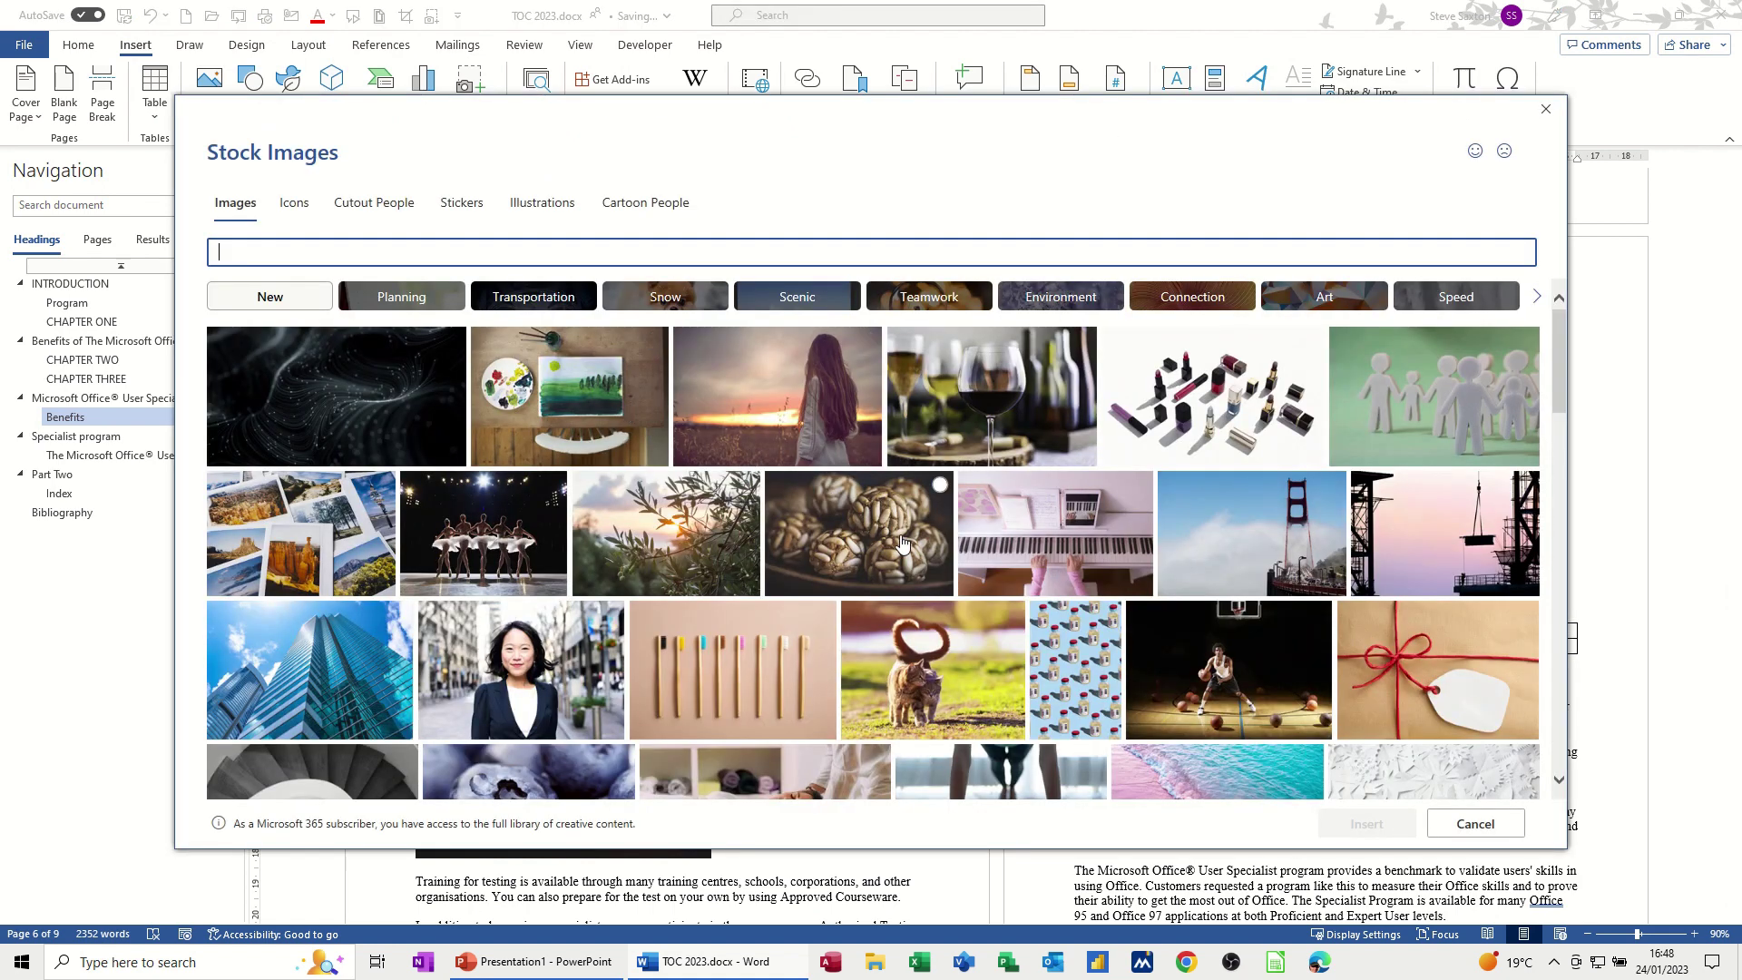
pyautogui.click(746, 484)
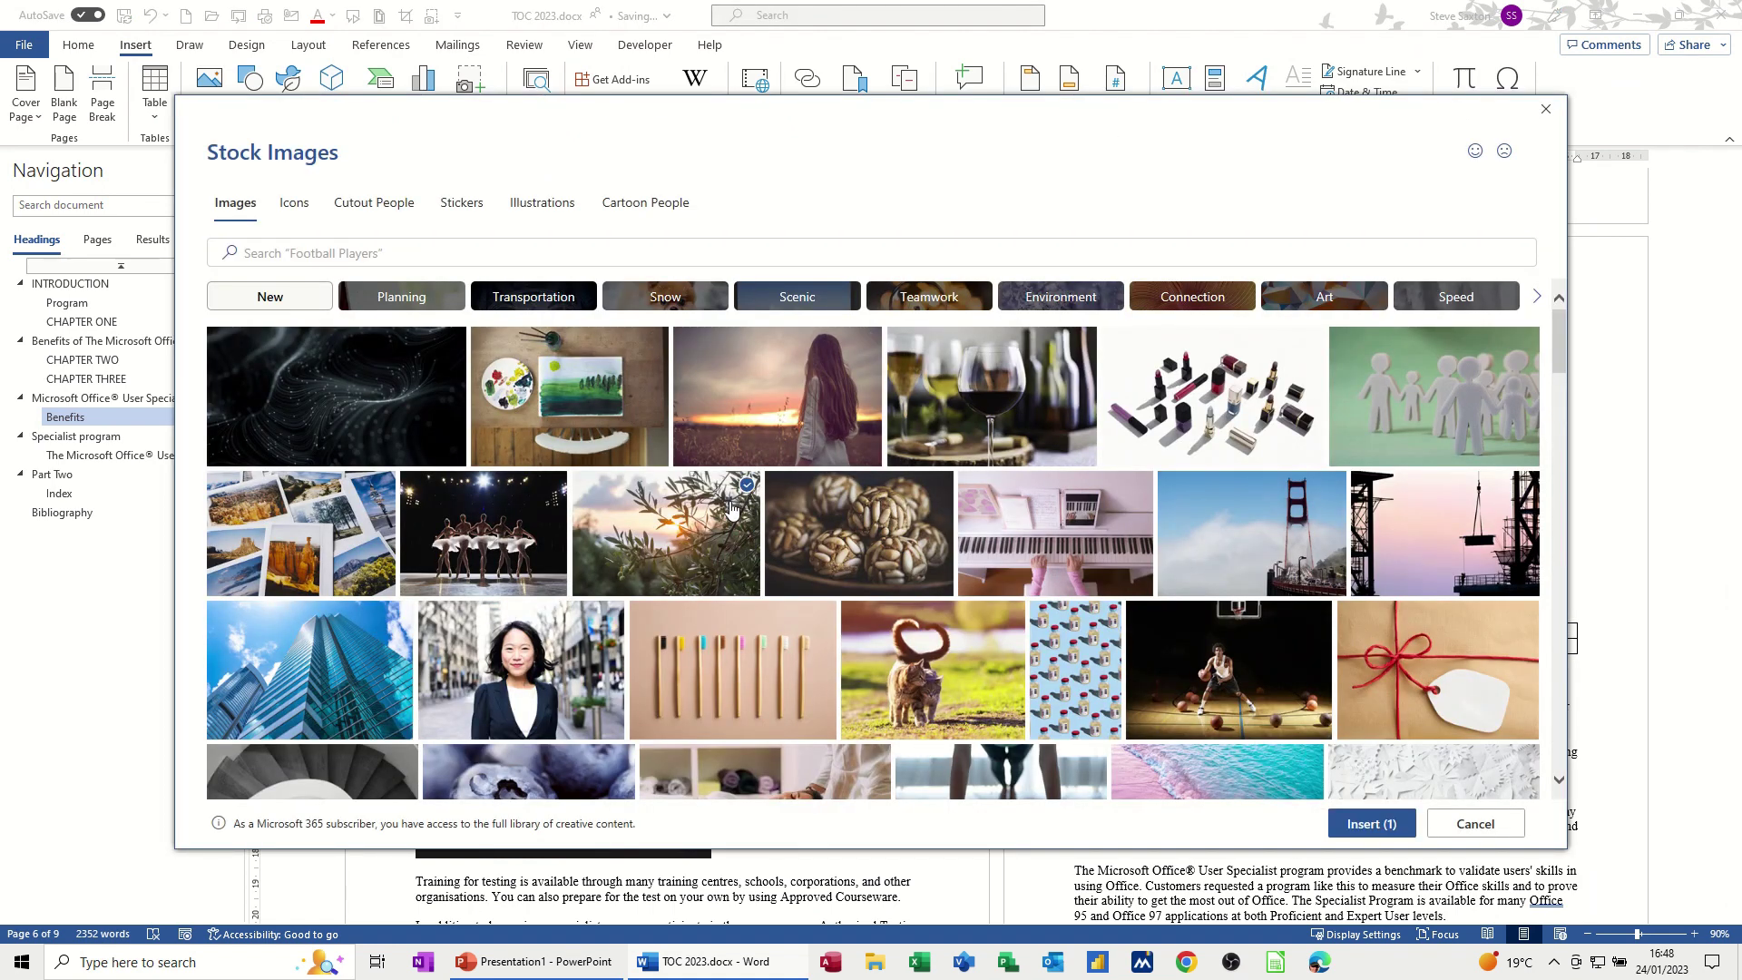
pyautogui.click(1373, 826)
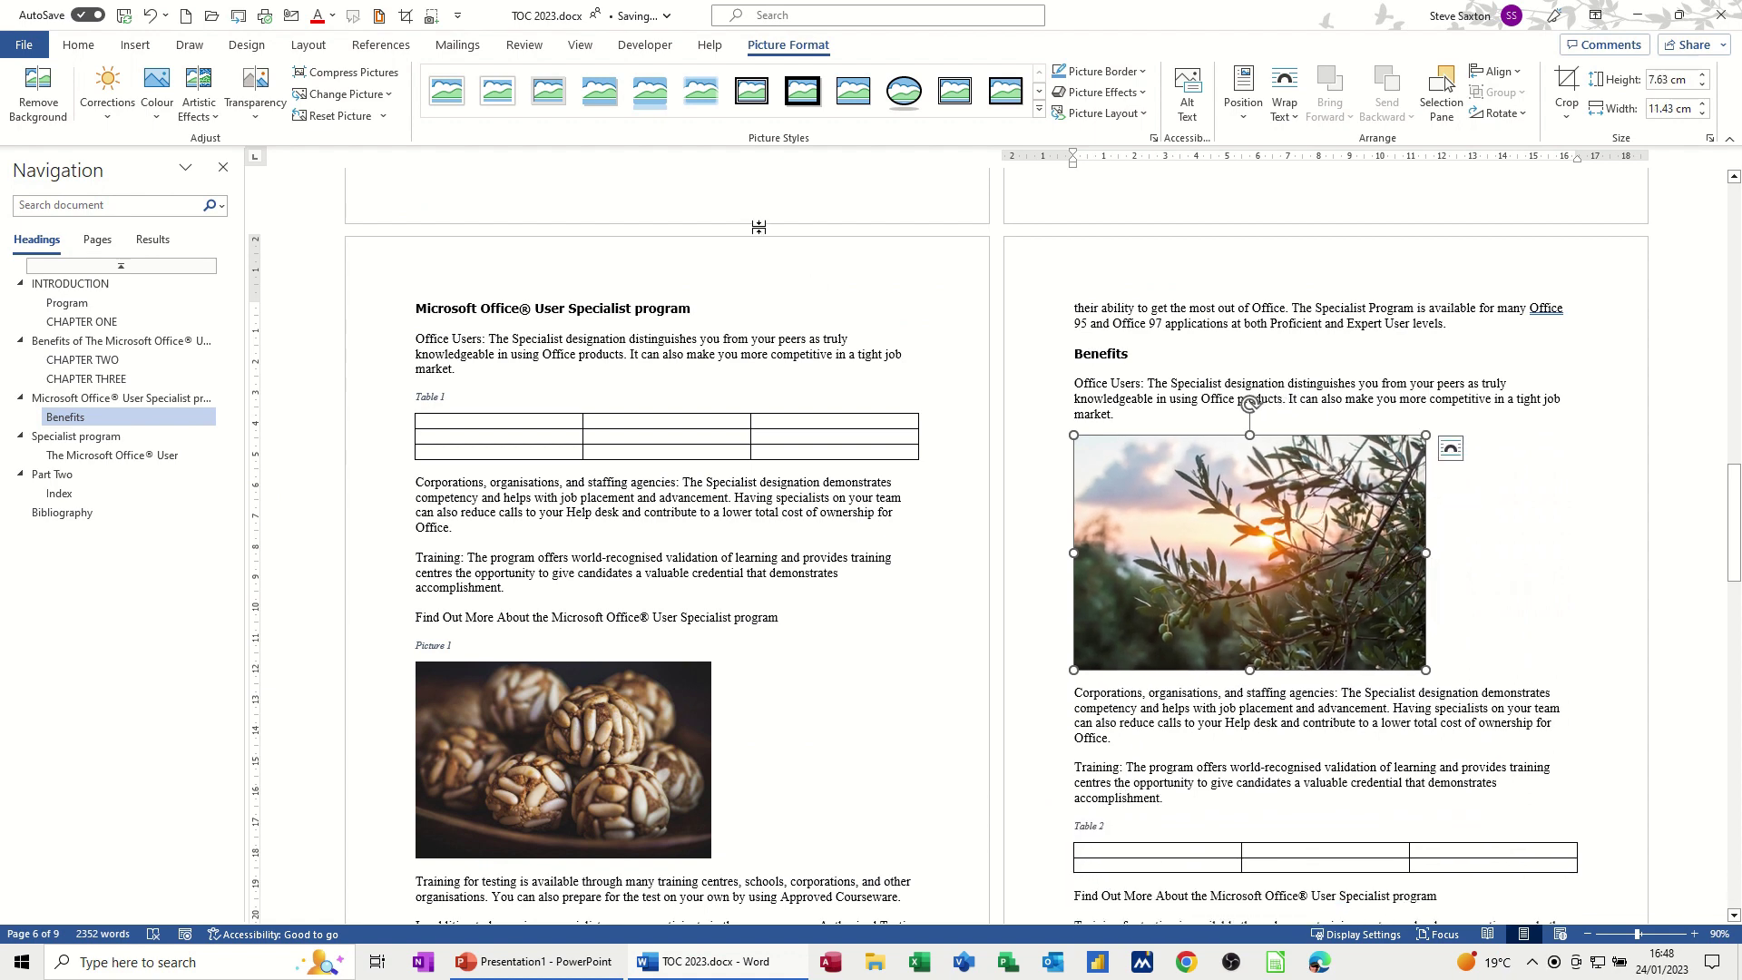
pyautogui.click(381, 44)
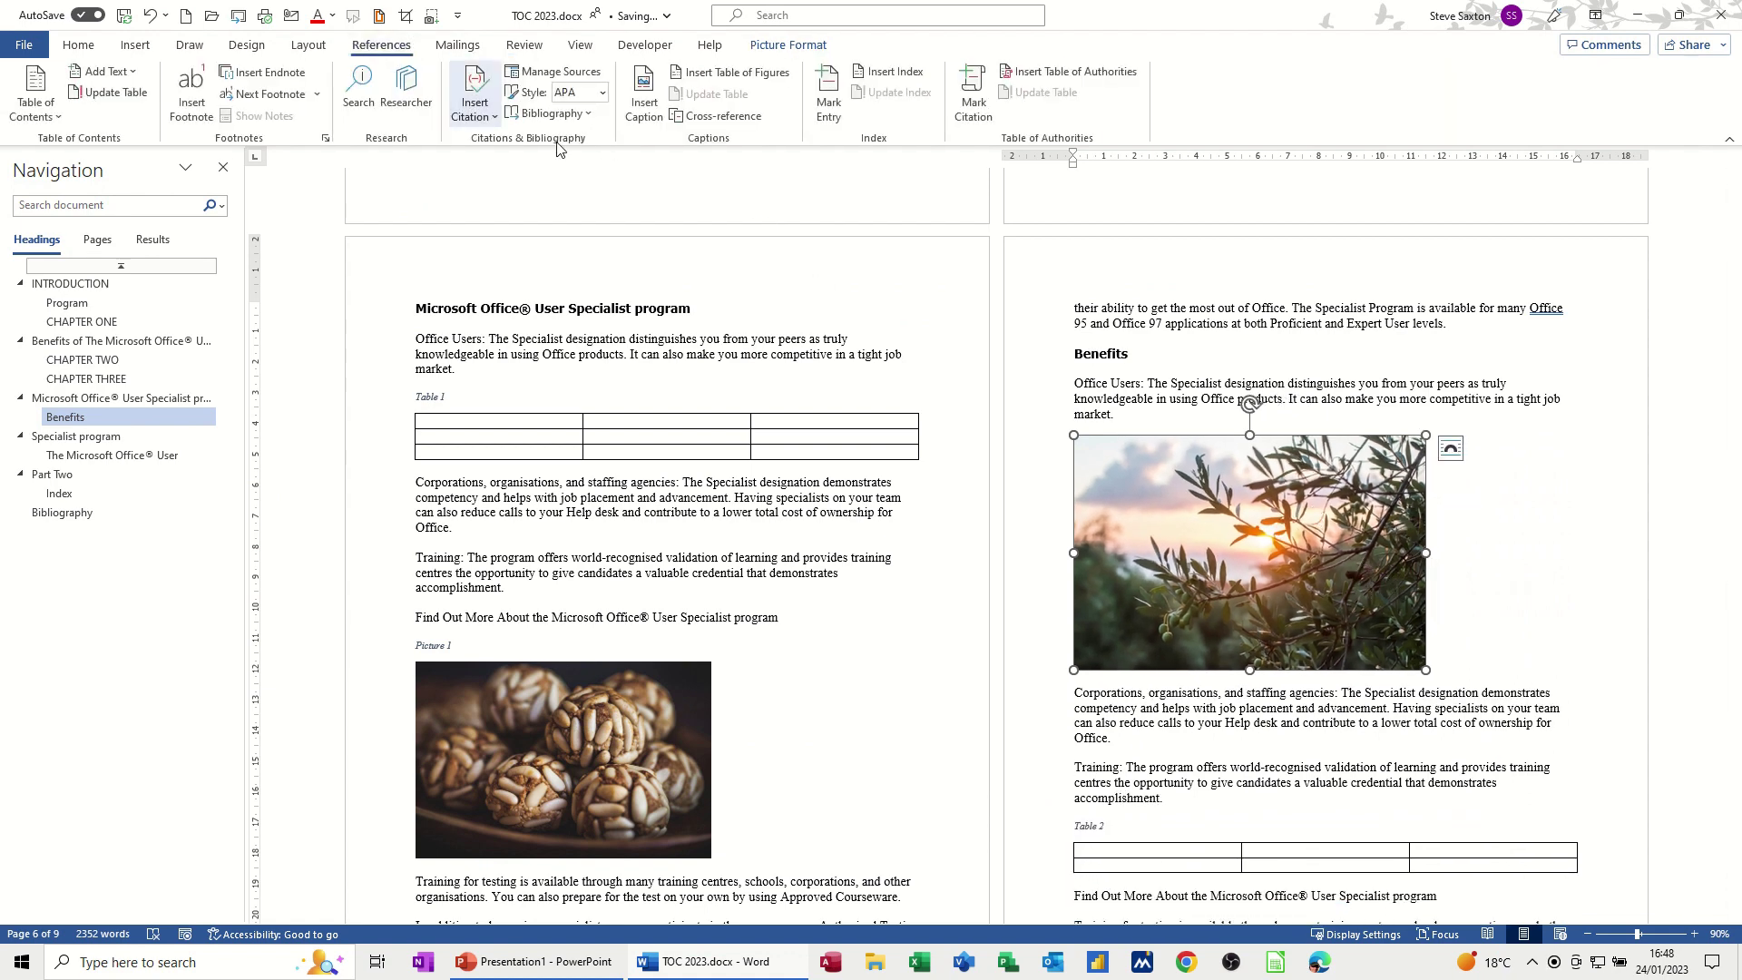
# Step: Explore the AutoCaption settings, trying automatic captions for Bitmap Image
pyautogui.click(643, 107)
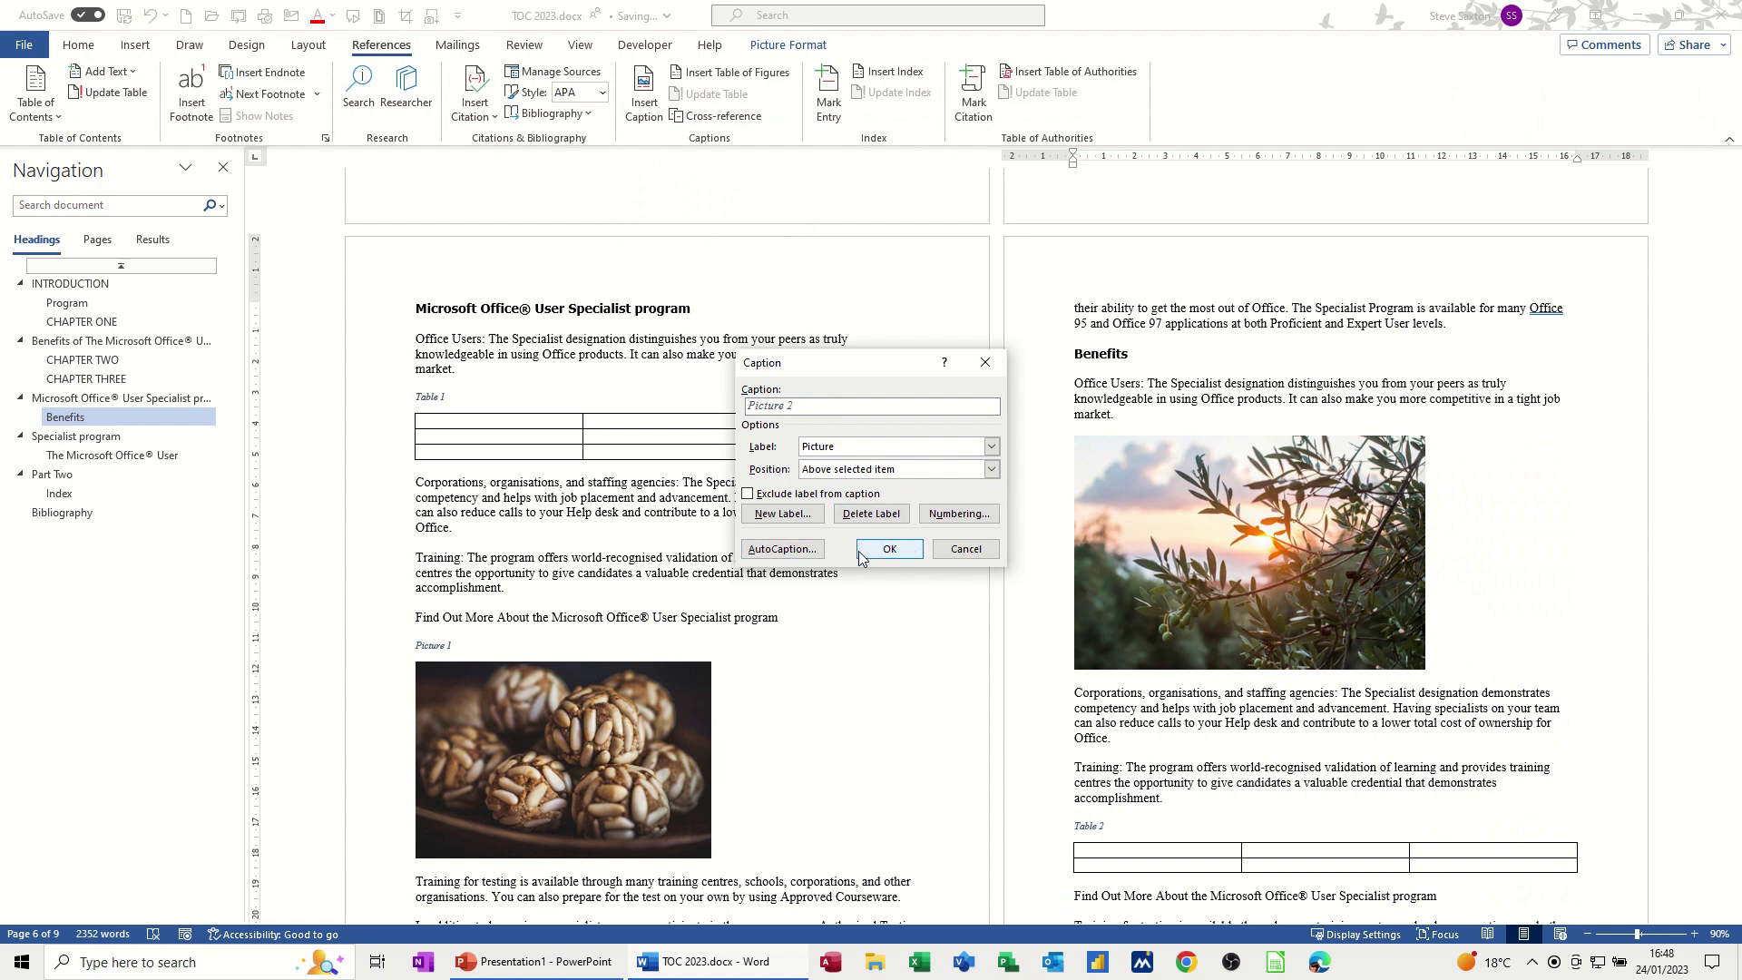
pyautogui.click(804, 550)
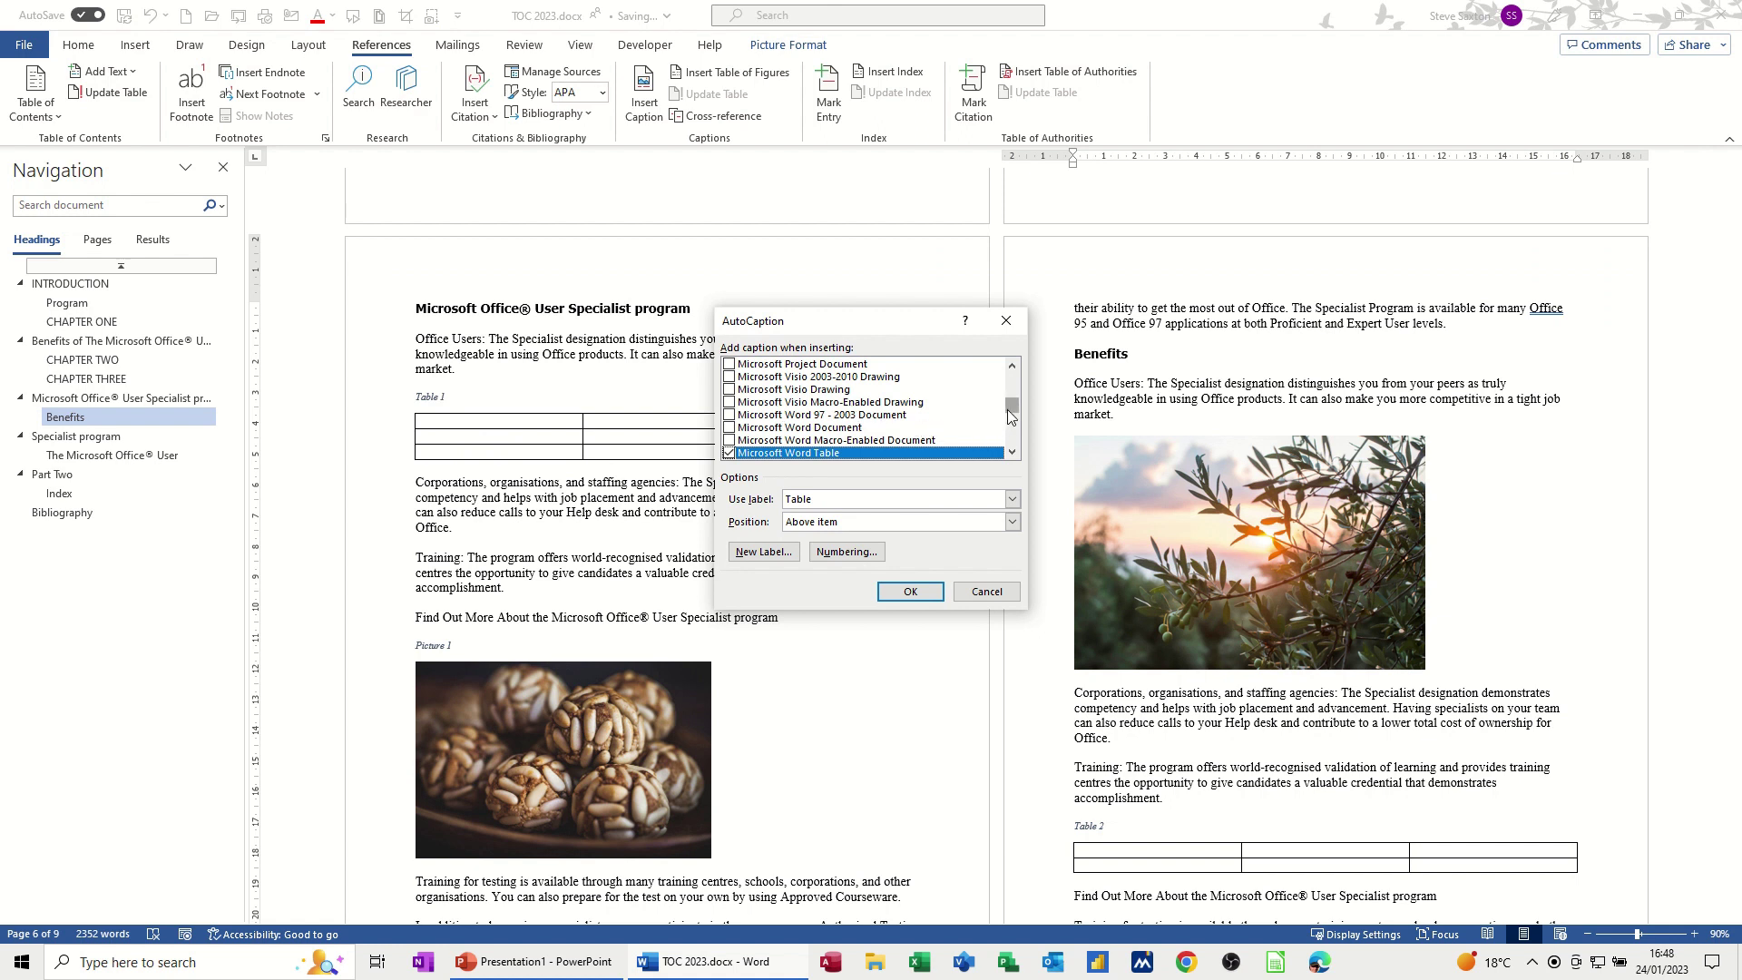
pyautogui.moveTo(1014, 413); pyautogui.dragTo(1013, 372)
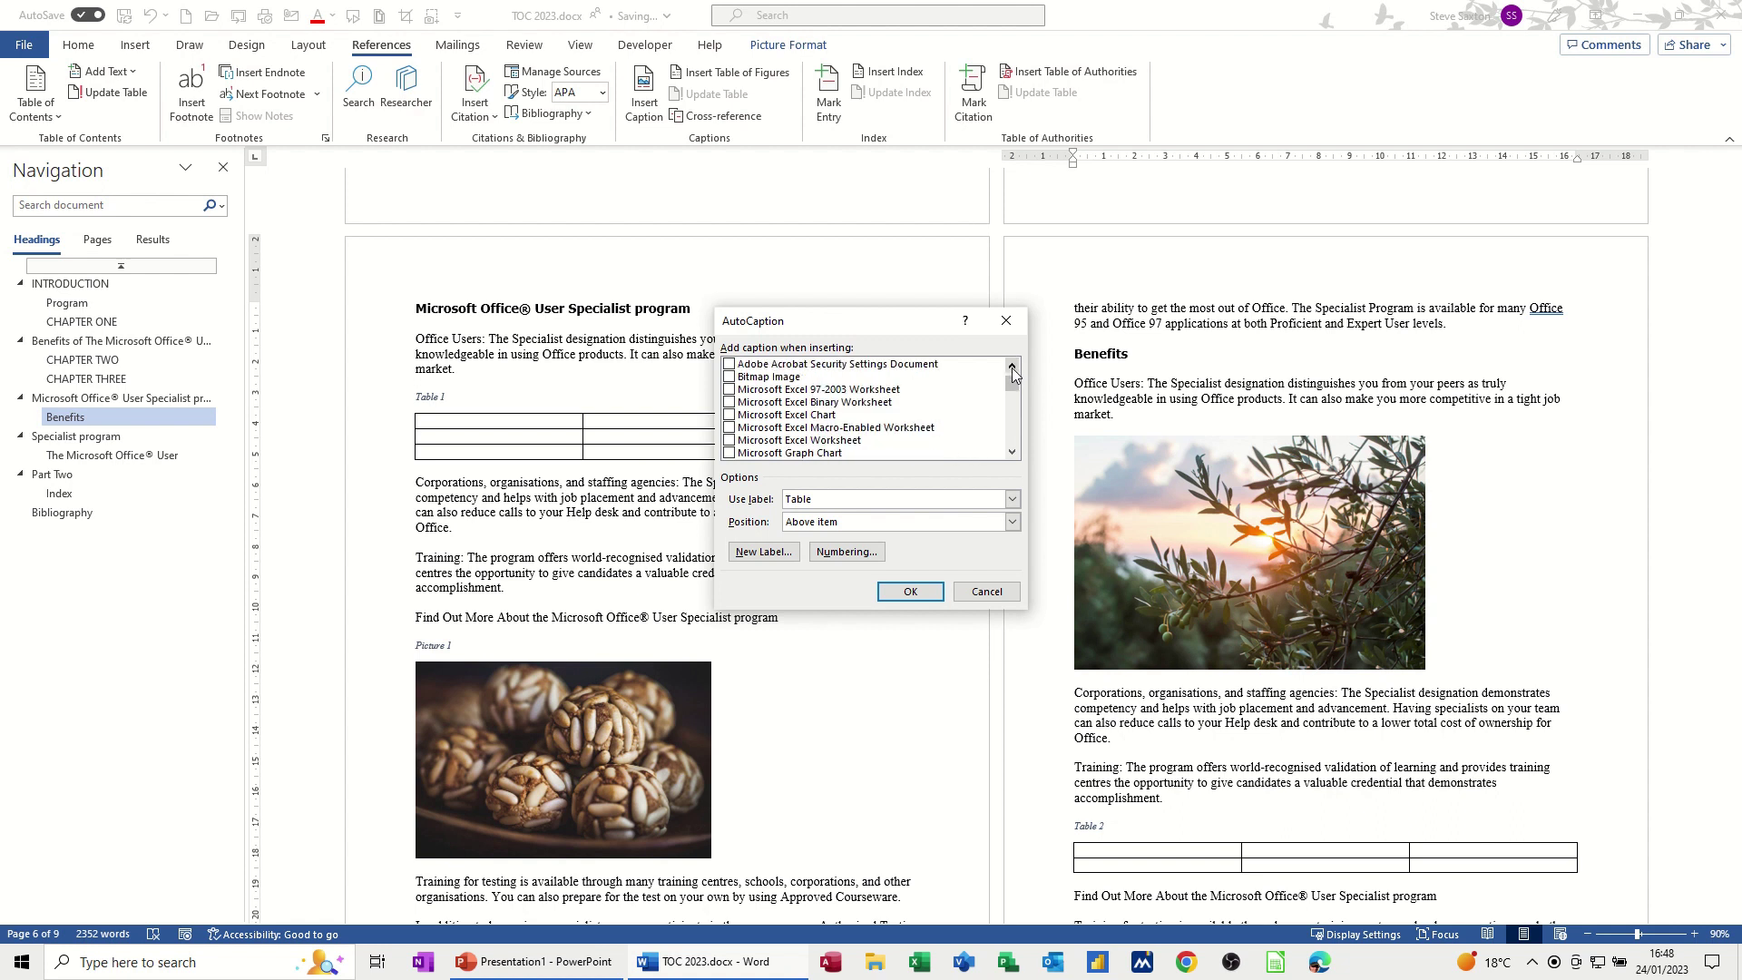
pyautogui.click(730, 376)
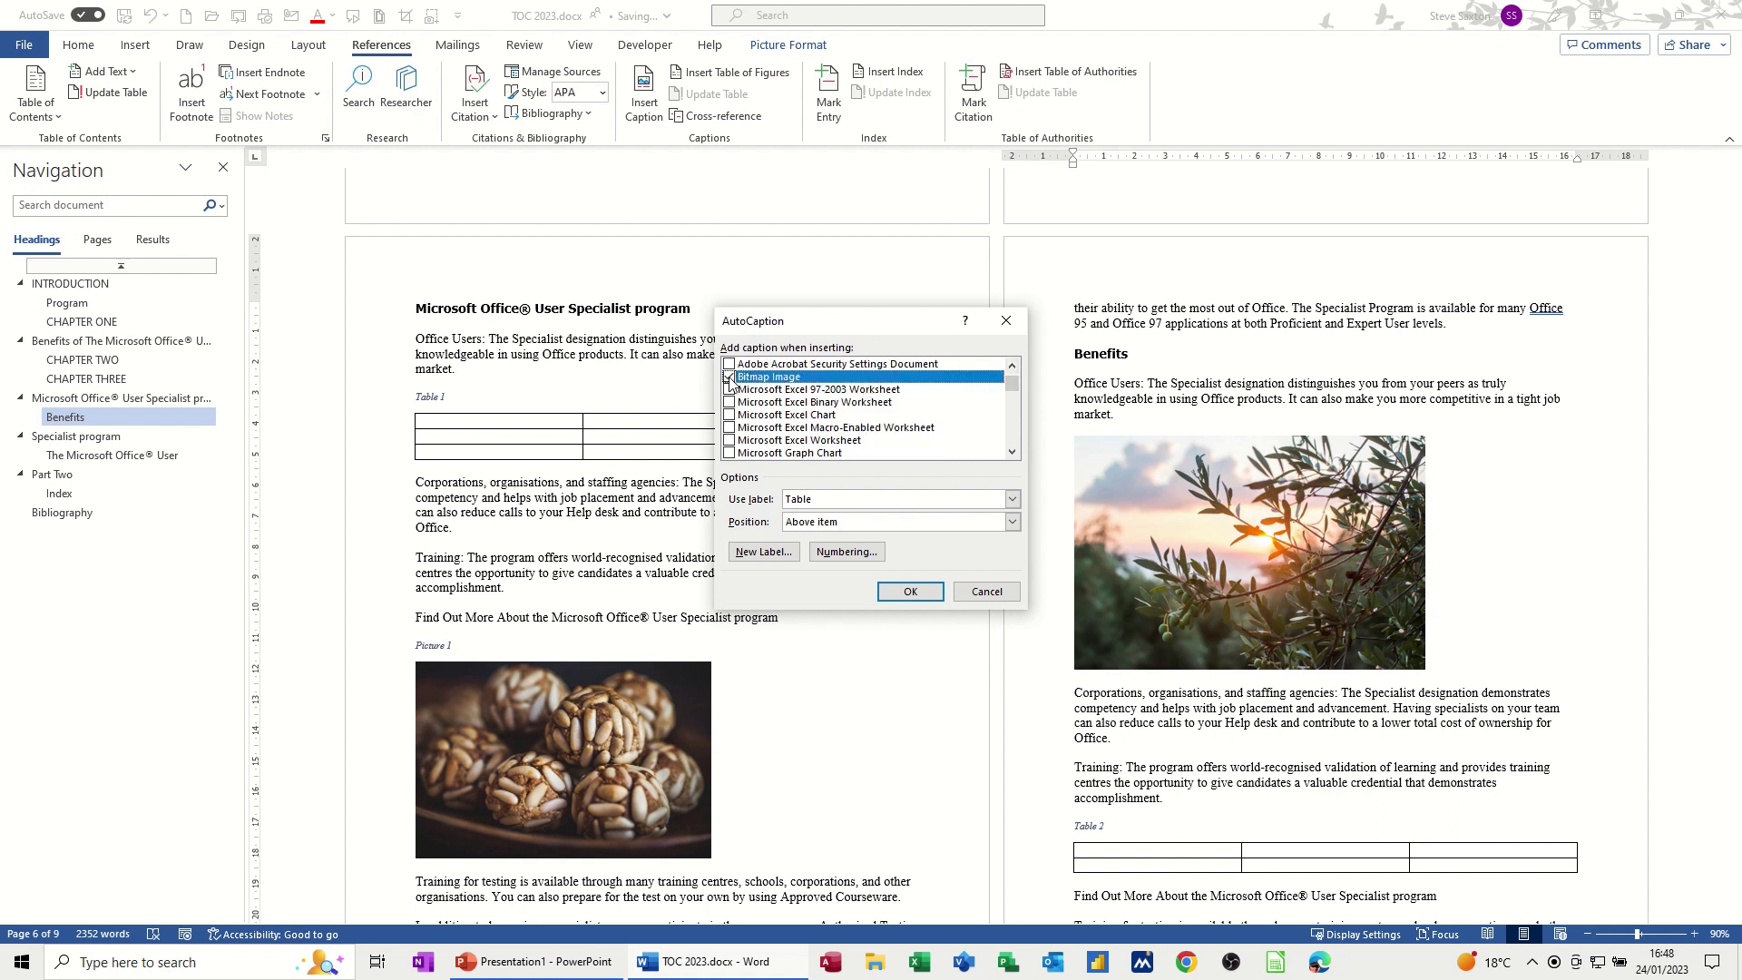
pyautogui.click(1012, 364)
pyautogui.click(1012, 364)
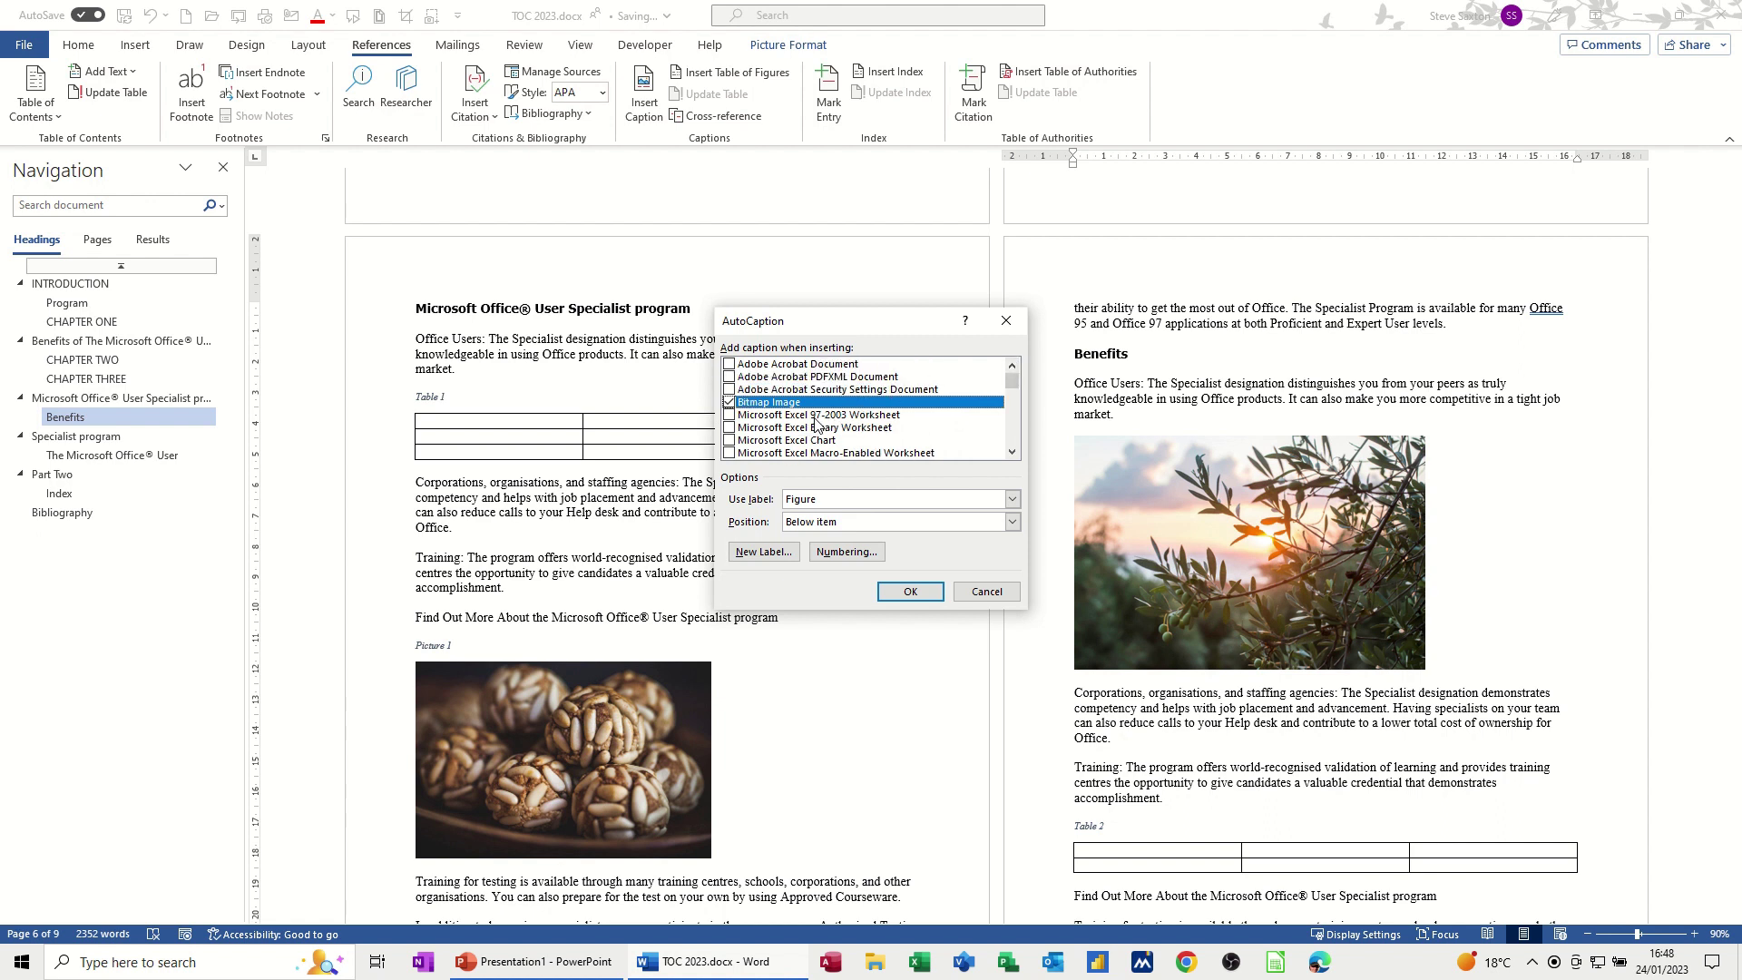
pyautogui.click(1016, 454)
pyautogui.click(1017, 454)
pyautogui.click(1016, 454)
pyautogui.click(1017, 453)
pyautogui.click(1016, 453)
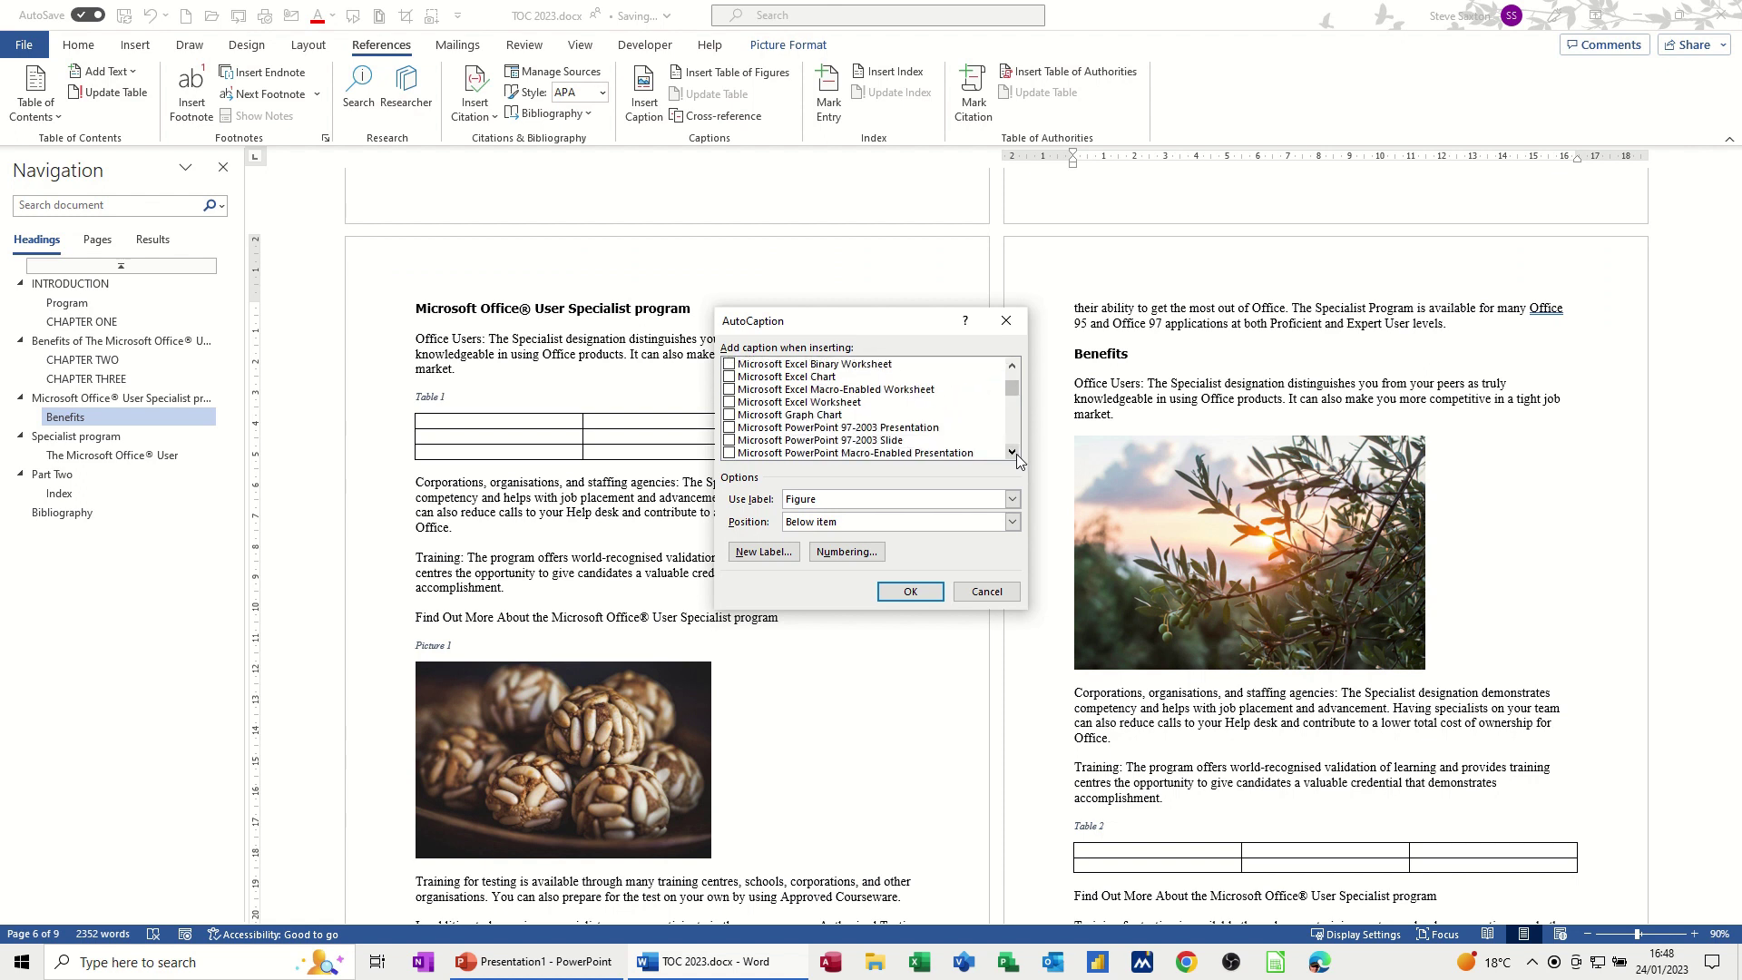
pyautogui.click(1016, 453)
pyautogui.click(1016, 453)
pyautogui.click(1016, 454)
pyautogui.click(1016, 453)
pyautogui.click(1016, 453)
pyautogui.click(1016, 453)
pyautogui.click(1016, 453)
pyautogui.click(1017, 453)
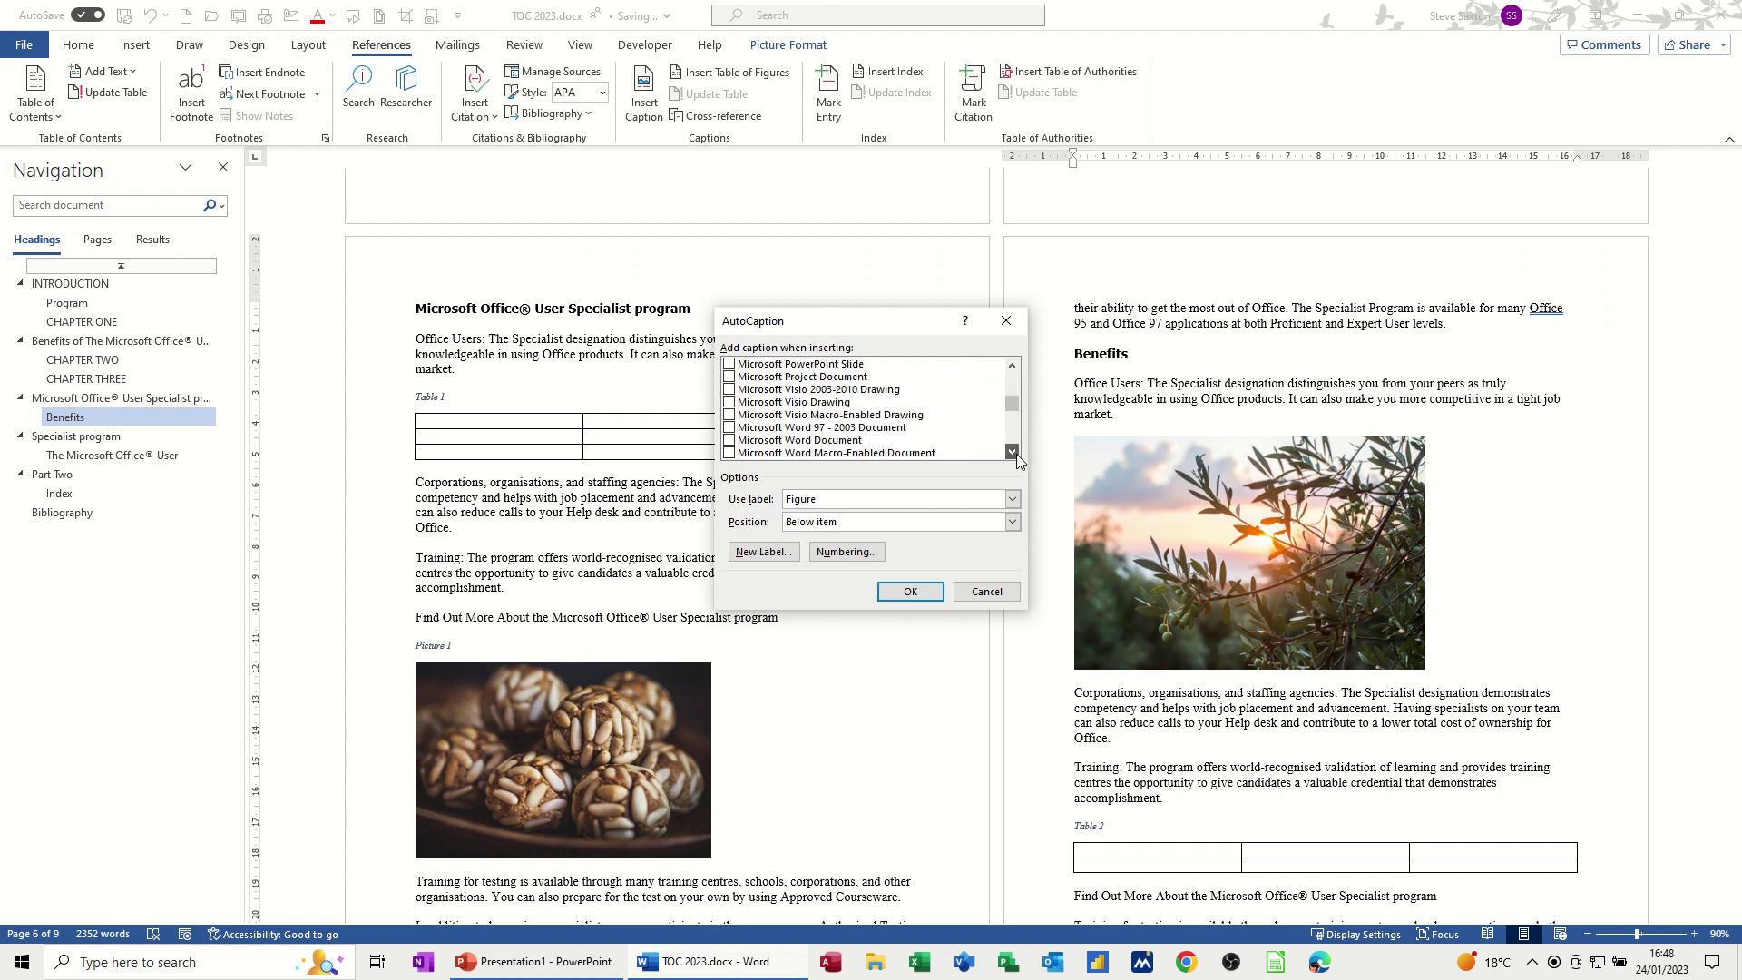
pyautogui.click(1017, 453)
pyautogui.click(1016, 454)
pyautogui.click(1016, 453)
pyautogui.click(1016, 453)
pyautogui.click(1016, 454)
pyautogui.click(1016, 454)
pyautogui.click(1016, 454)
pyautogui.click(1016, 454)
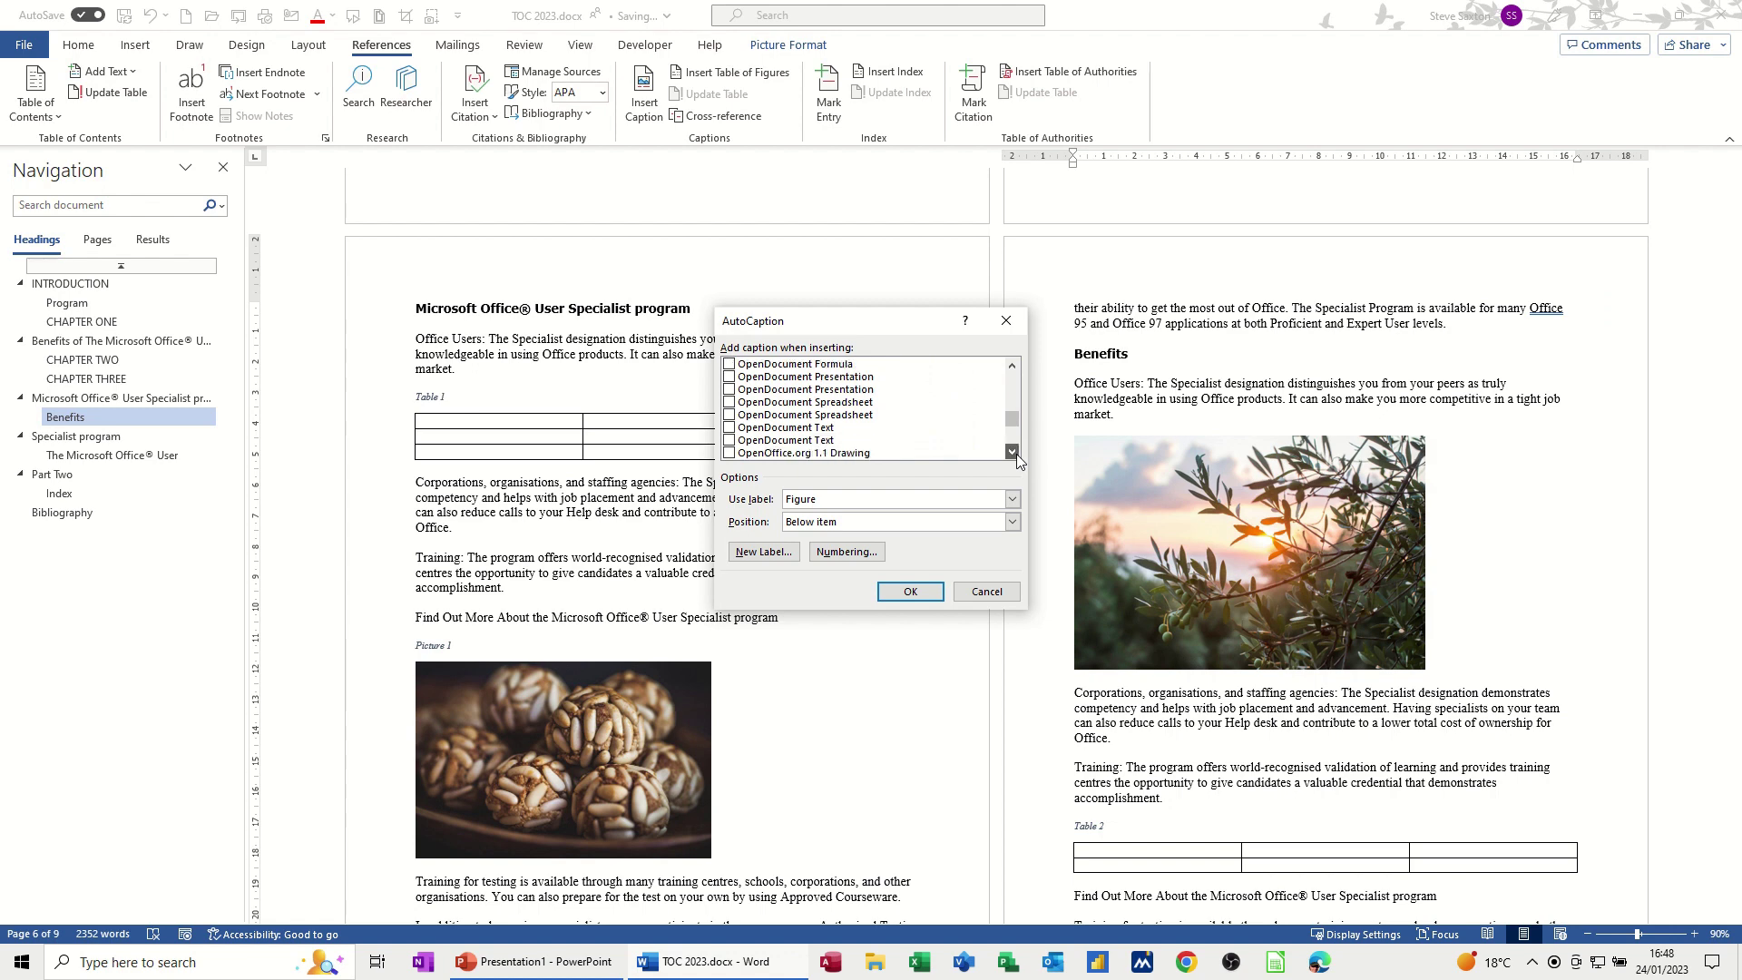
pyautogui.click(1016, 454)
pyautogui.click(1016, 454)
pyautogui.click(1016, 453)
pyautogui.click(1016, 454)
pyautogui.click(1016, 453)
pyautogui.click(1016, 453)
pyautogui.click(1016, 454)
pyautogui.click(1016, 454)
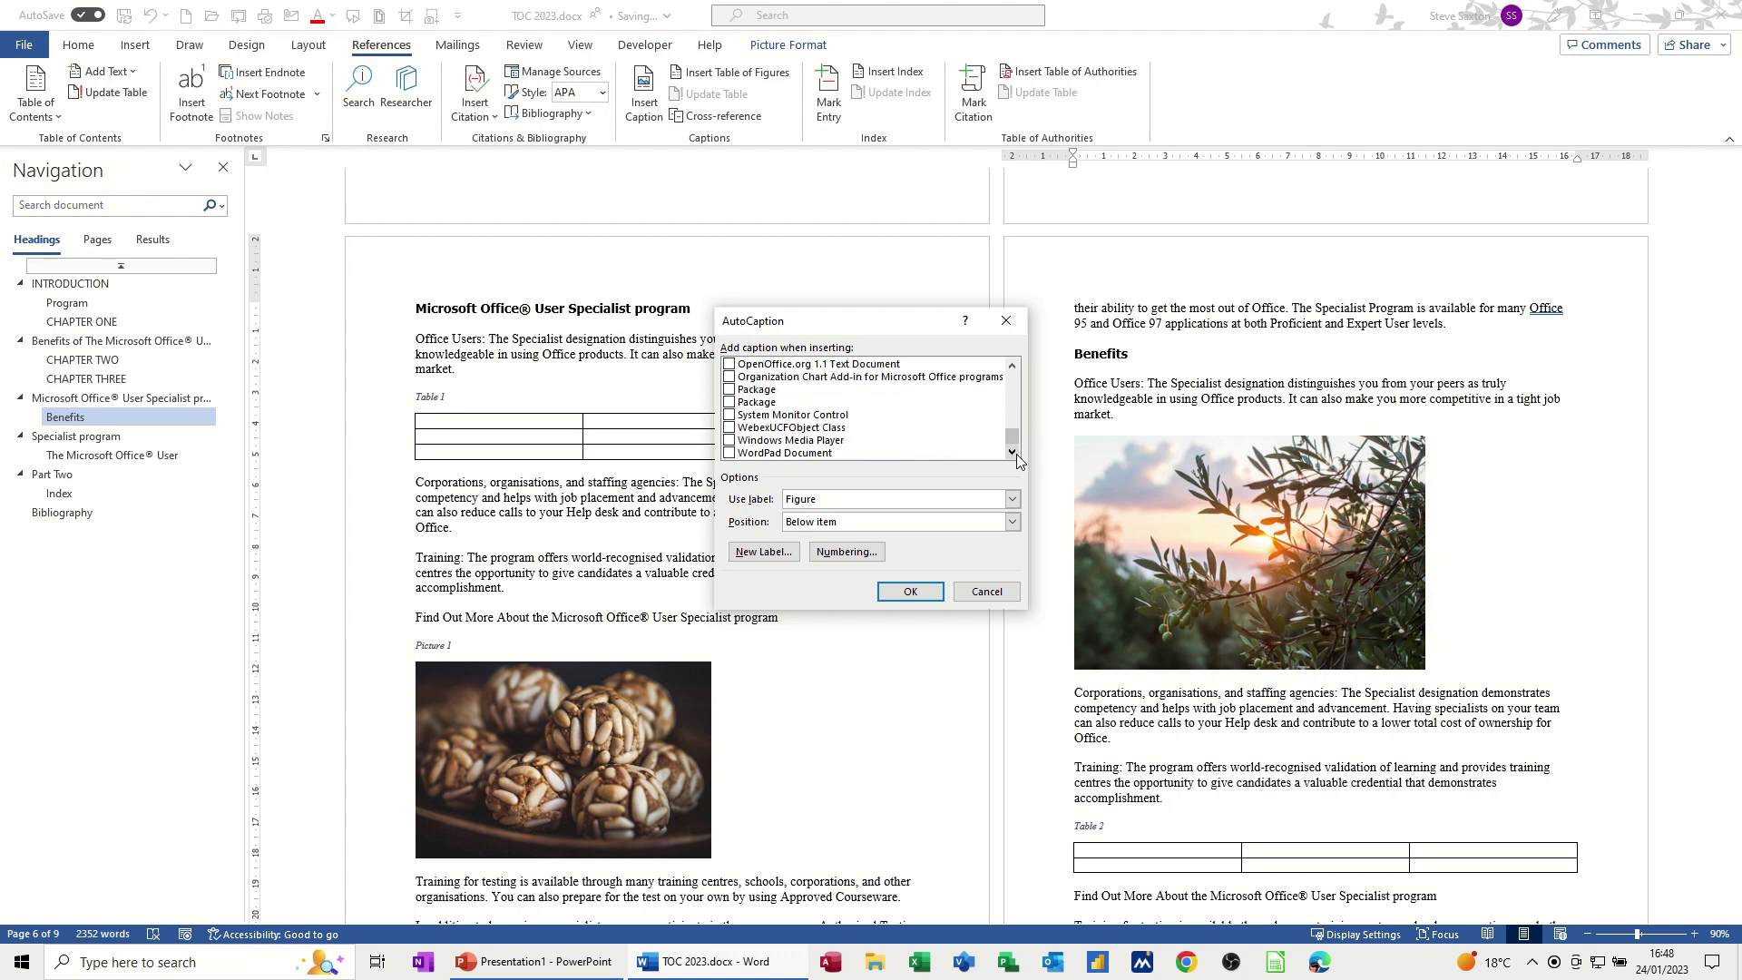
# Step: Discard the AutoCaption changes and caption the olive-branch photo as 'Picture 2'
pyautogui.click(987, 591)
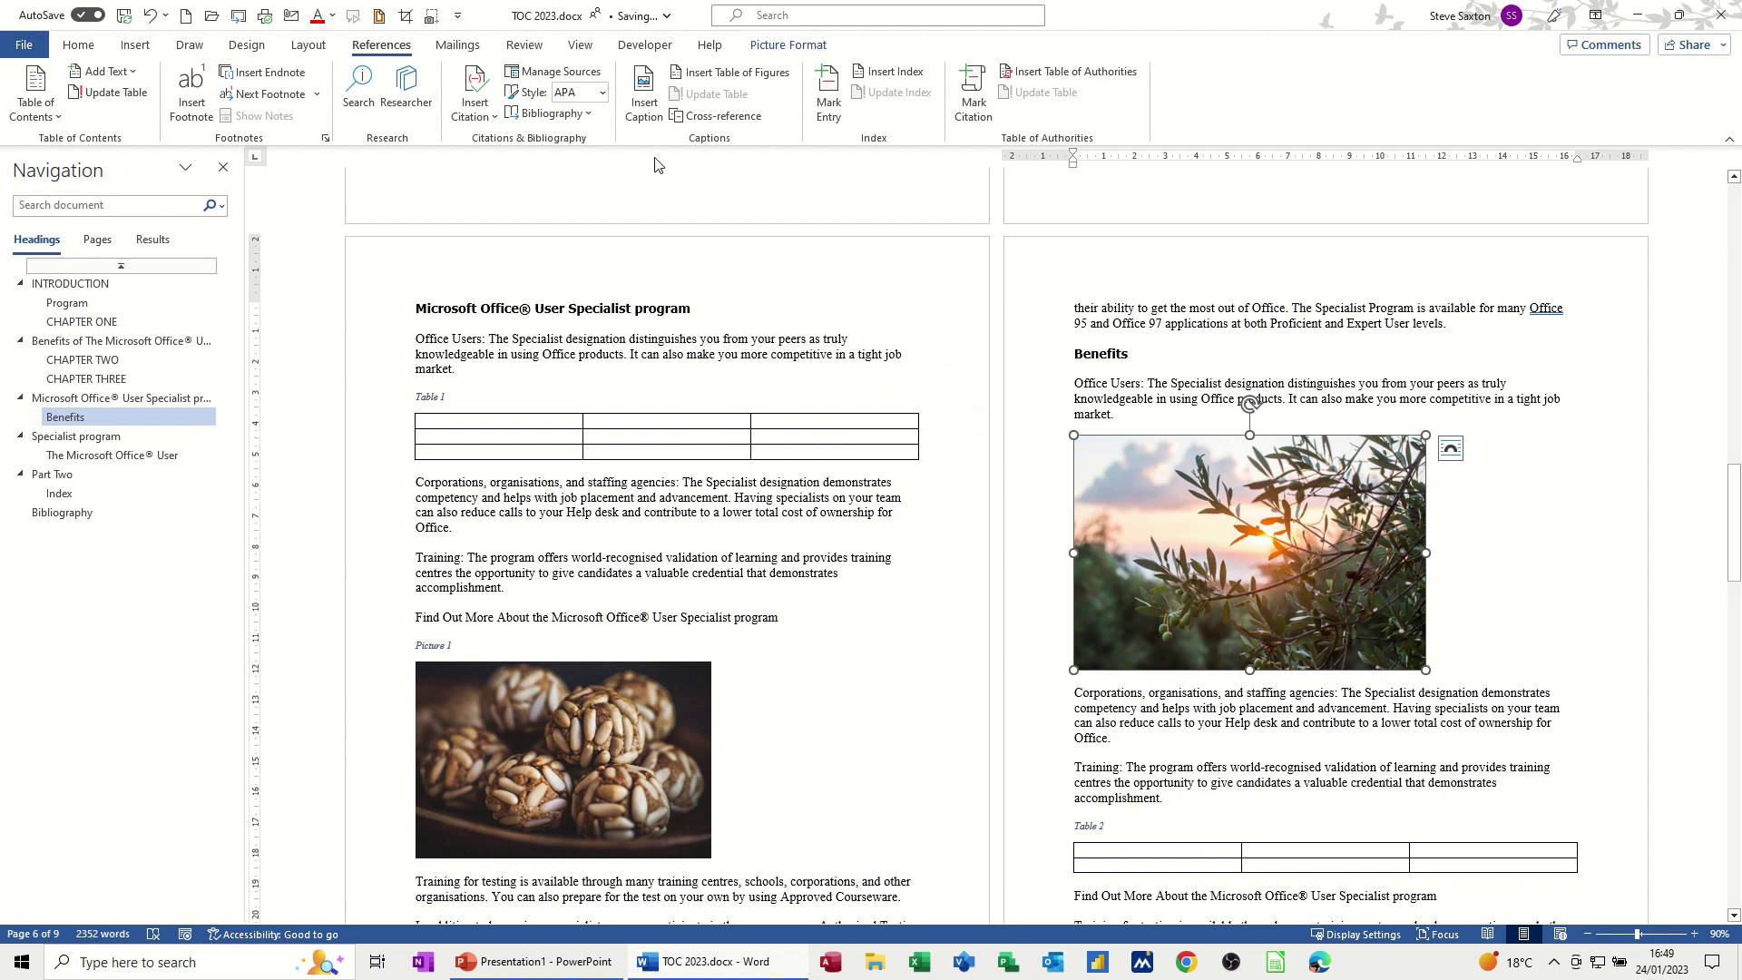
pyautogui.click(644, 91)
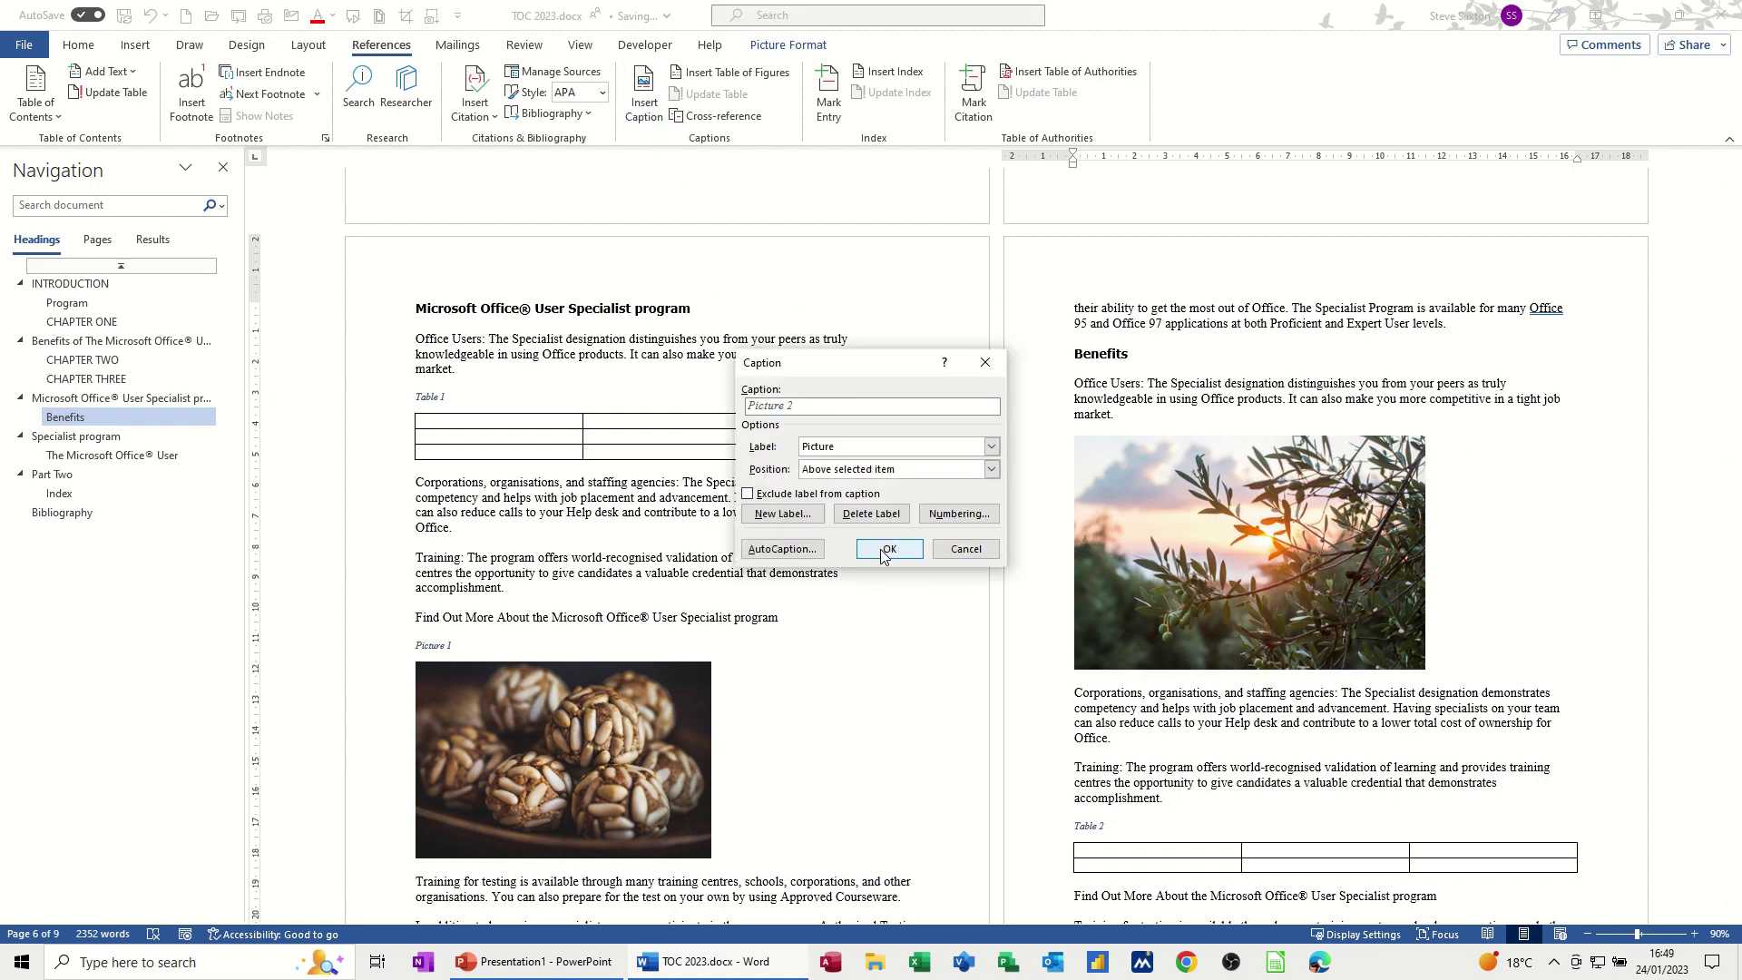
pyautogui.click(885, 550)
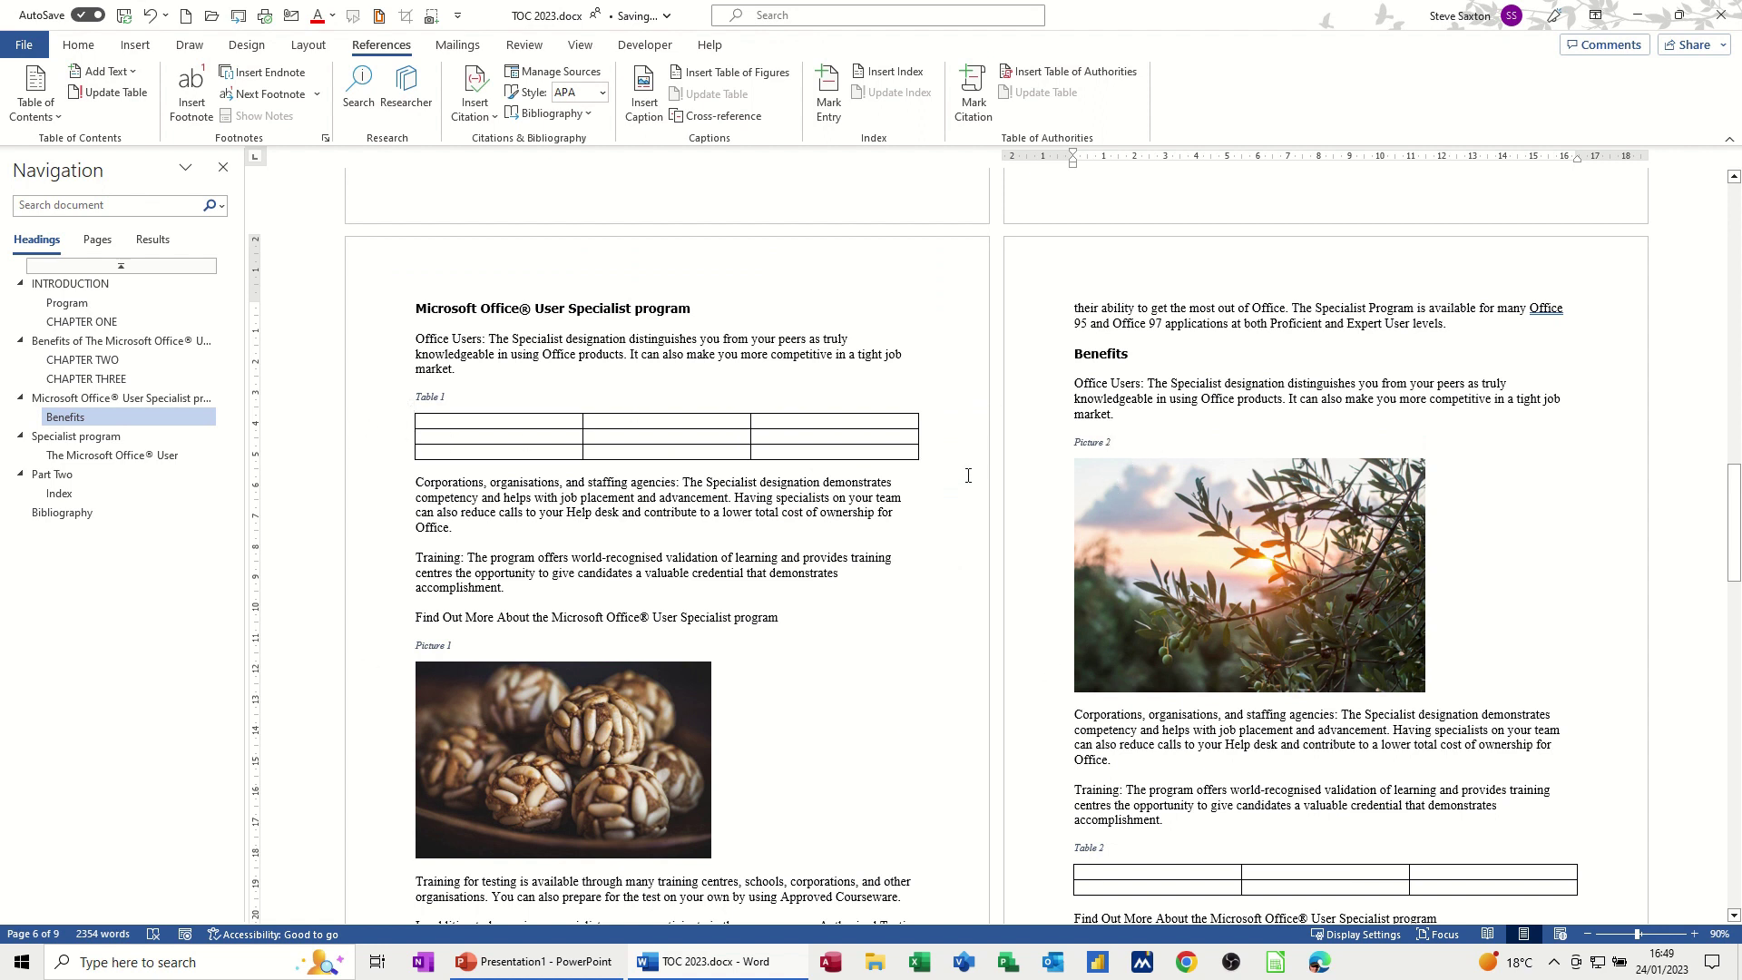
# Step: Insert a table of figures listing Pictures 1 and 2 at the end of the document
pyautogui.click(762, 74)
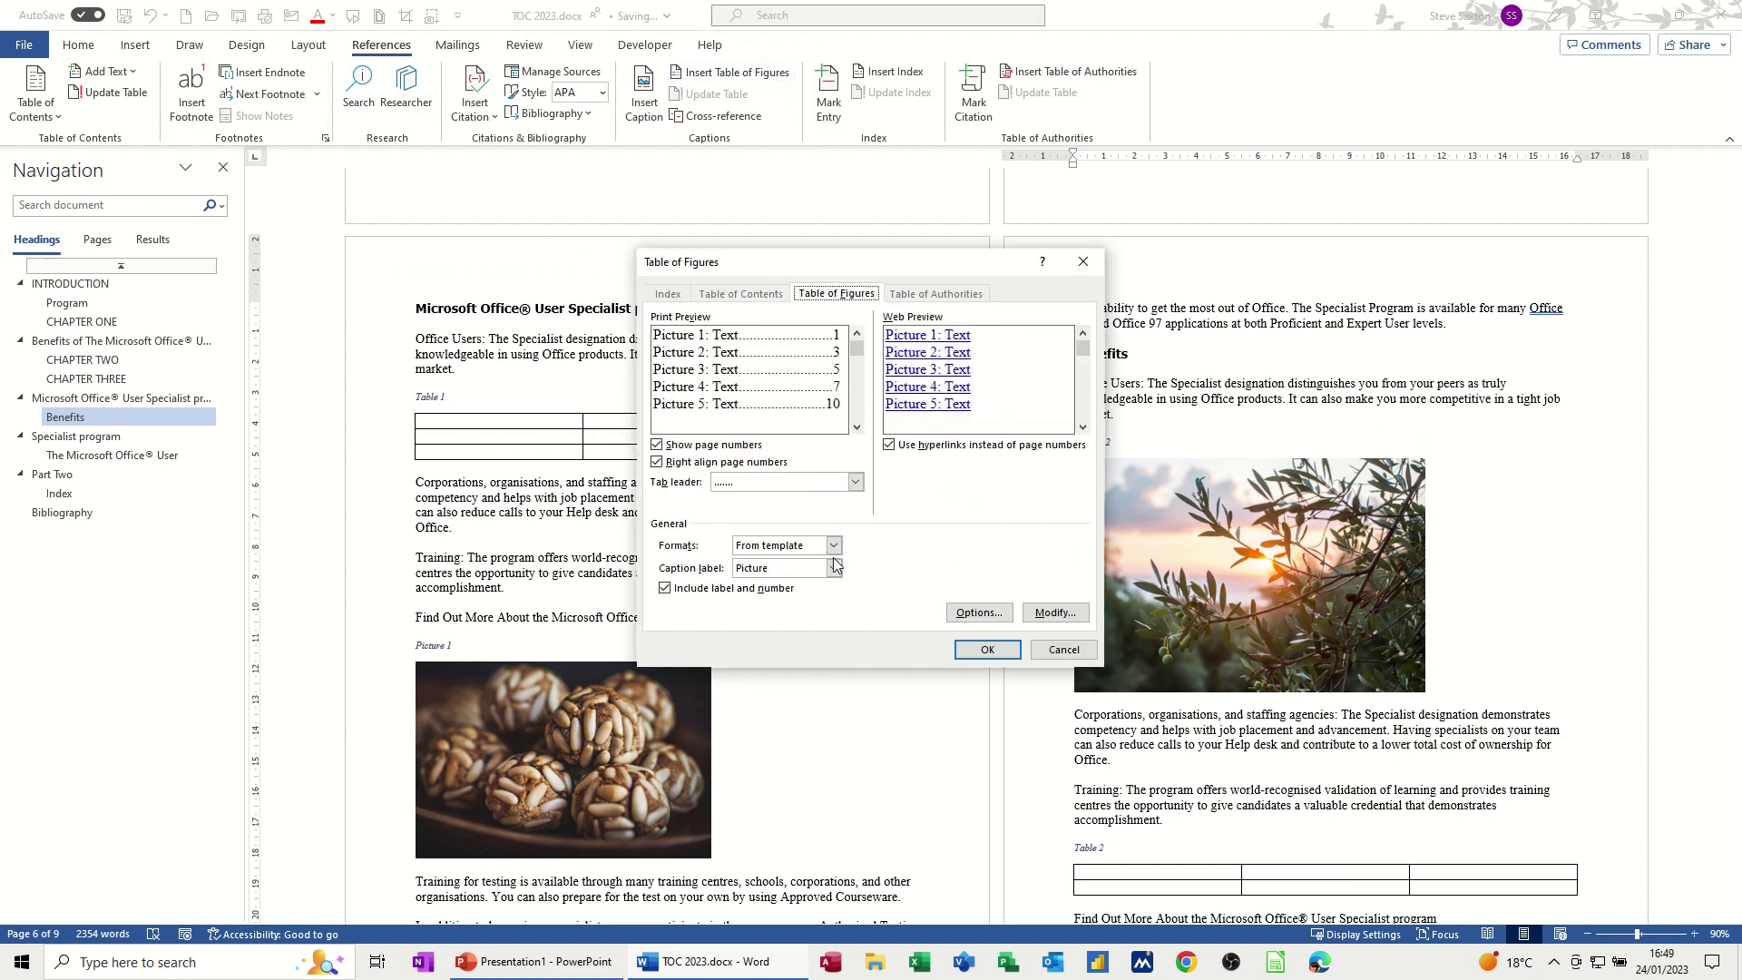
pyautogui.click(833, 568)
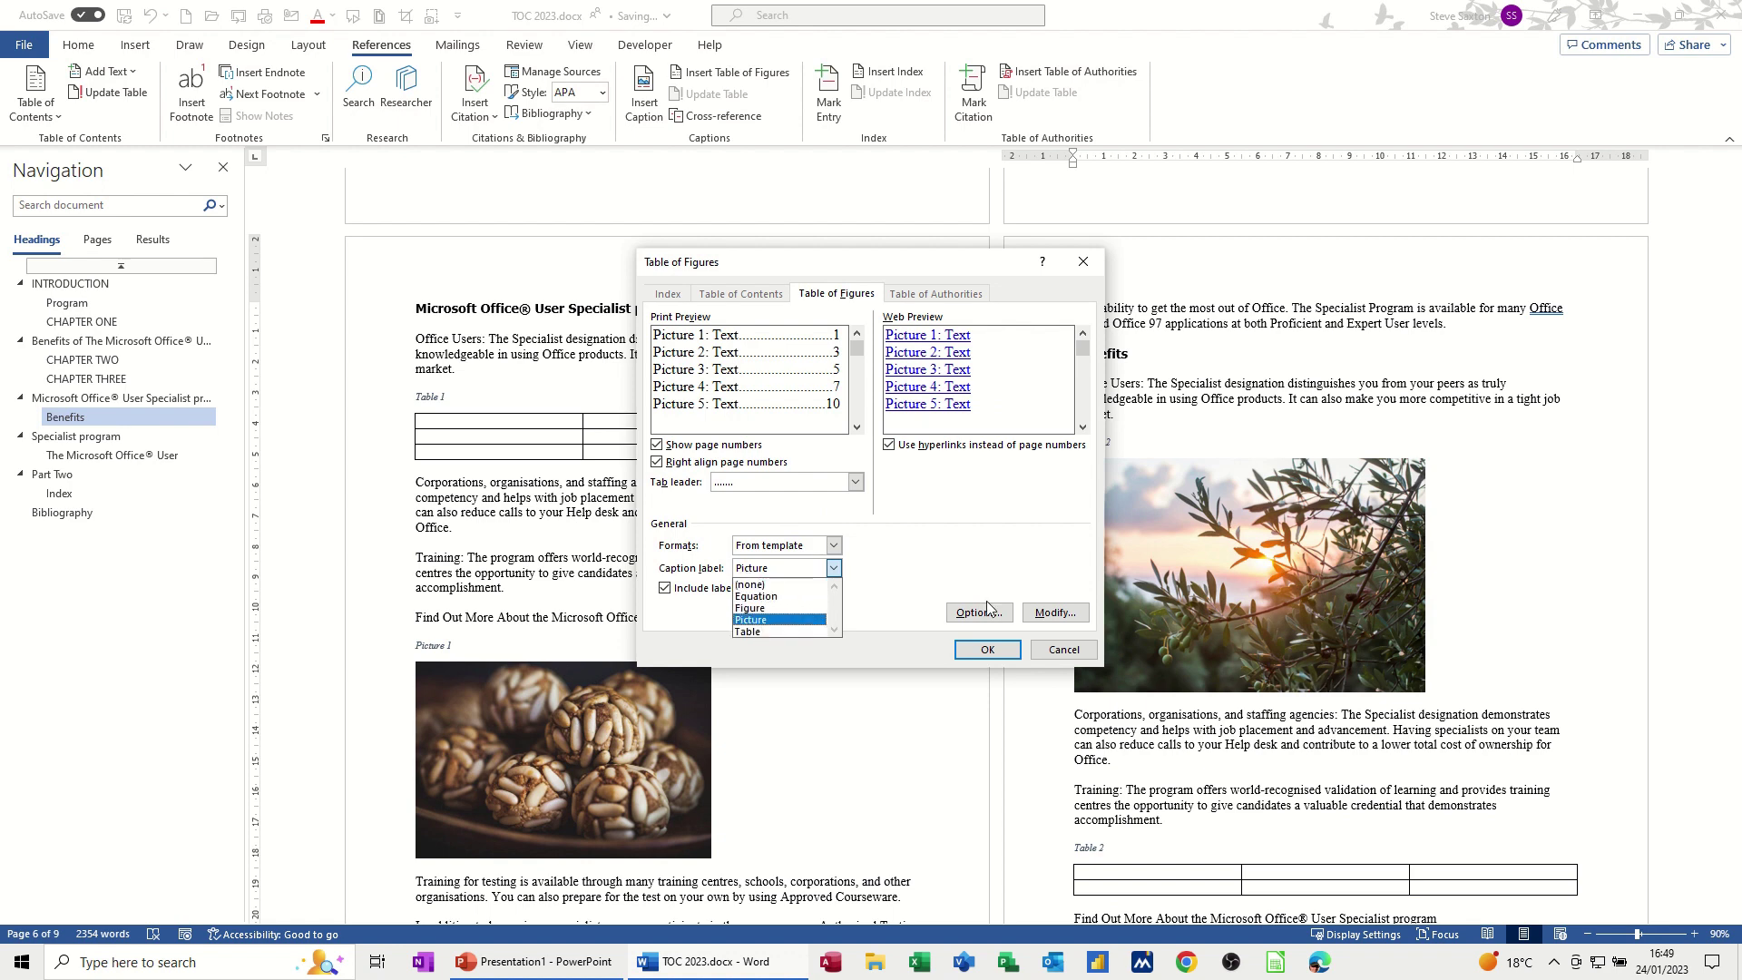
pyautogui.click(1002, 558)
pyautogui.click(1062, 647)
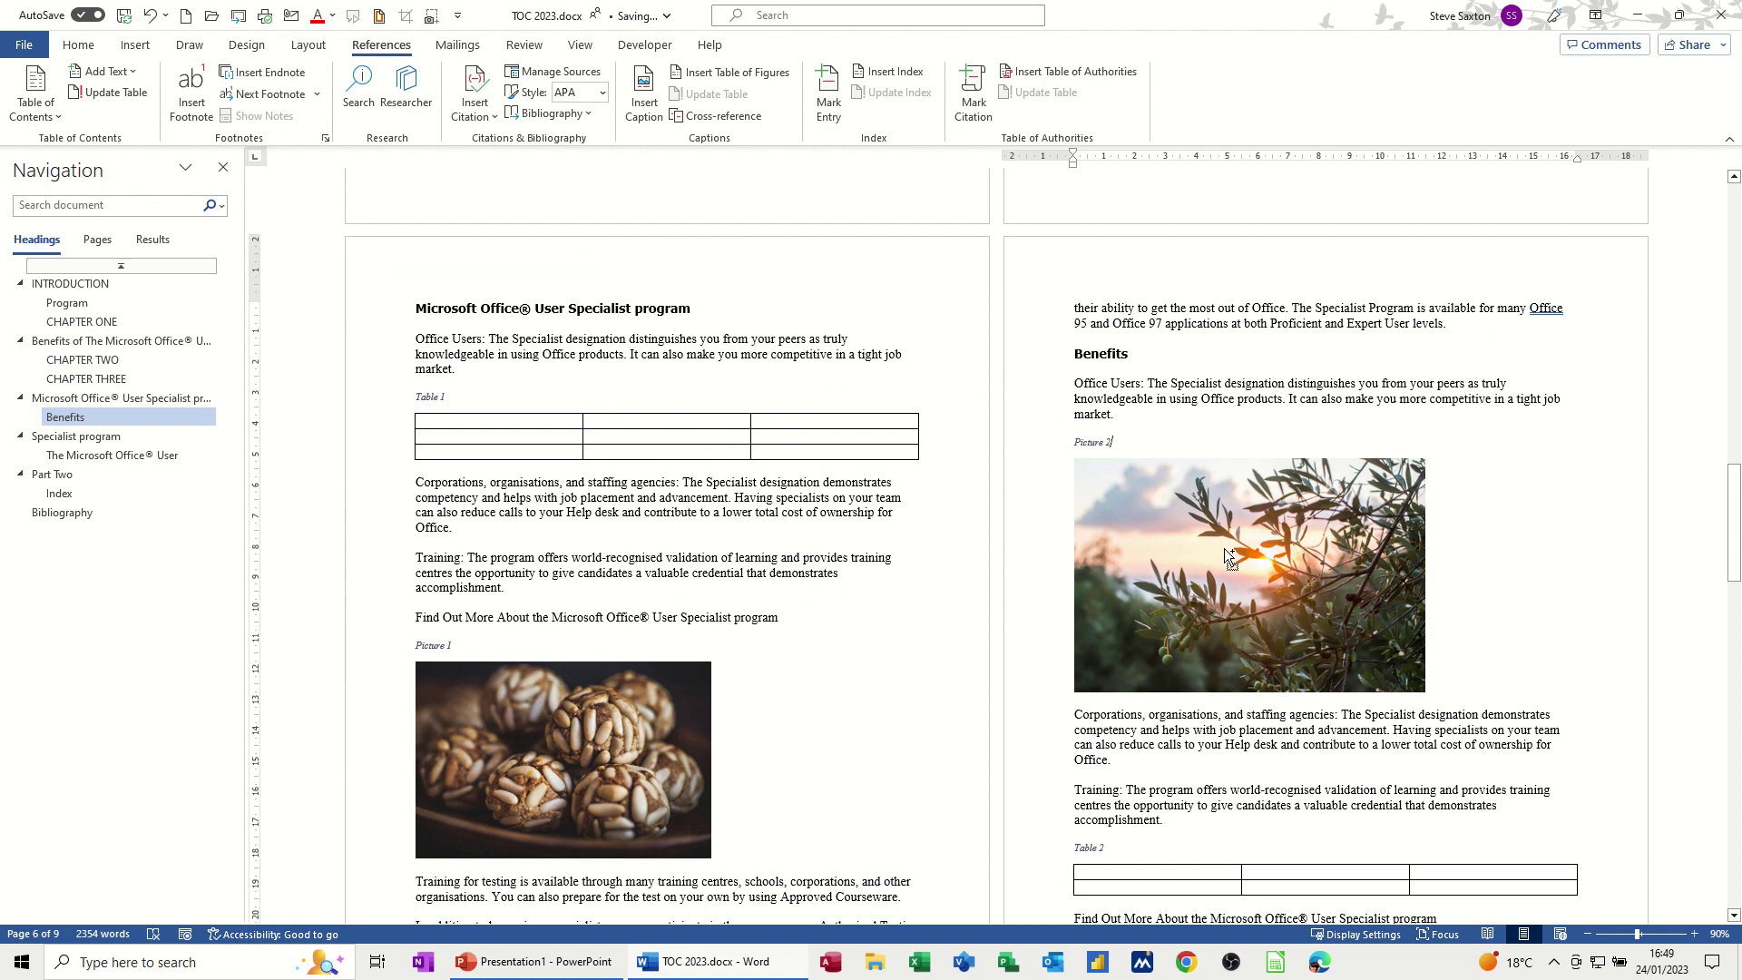
pyautogui.hotkey('ctrl', 'End')
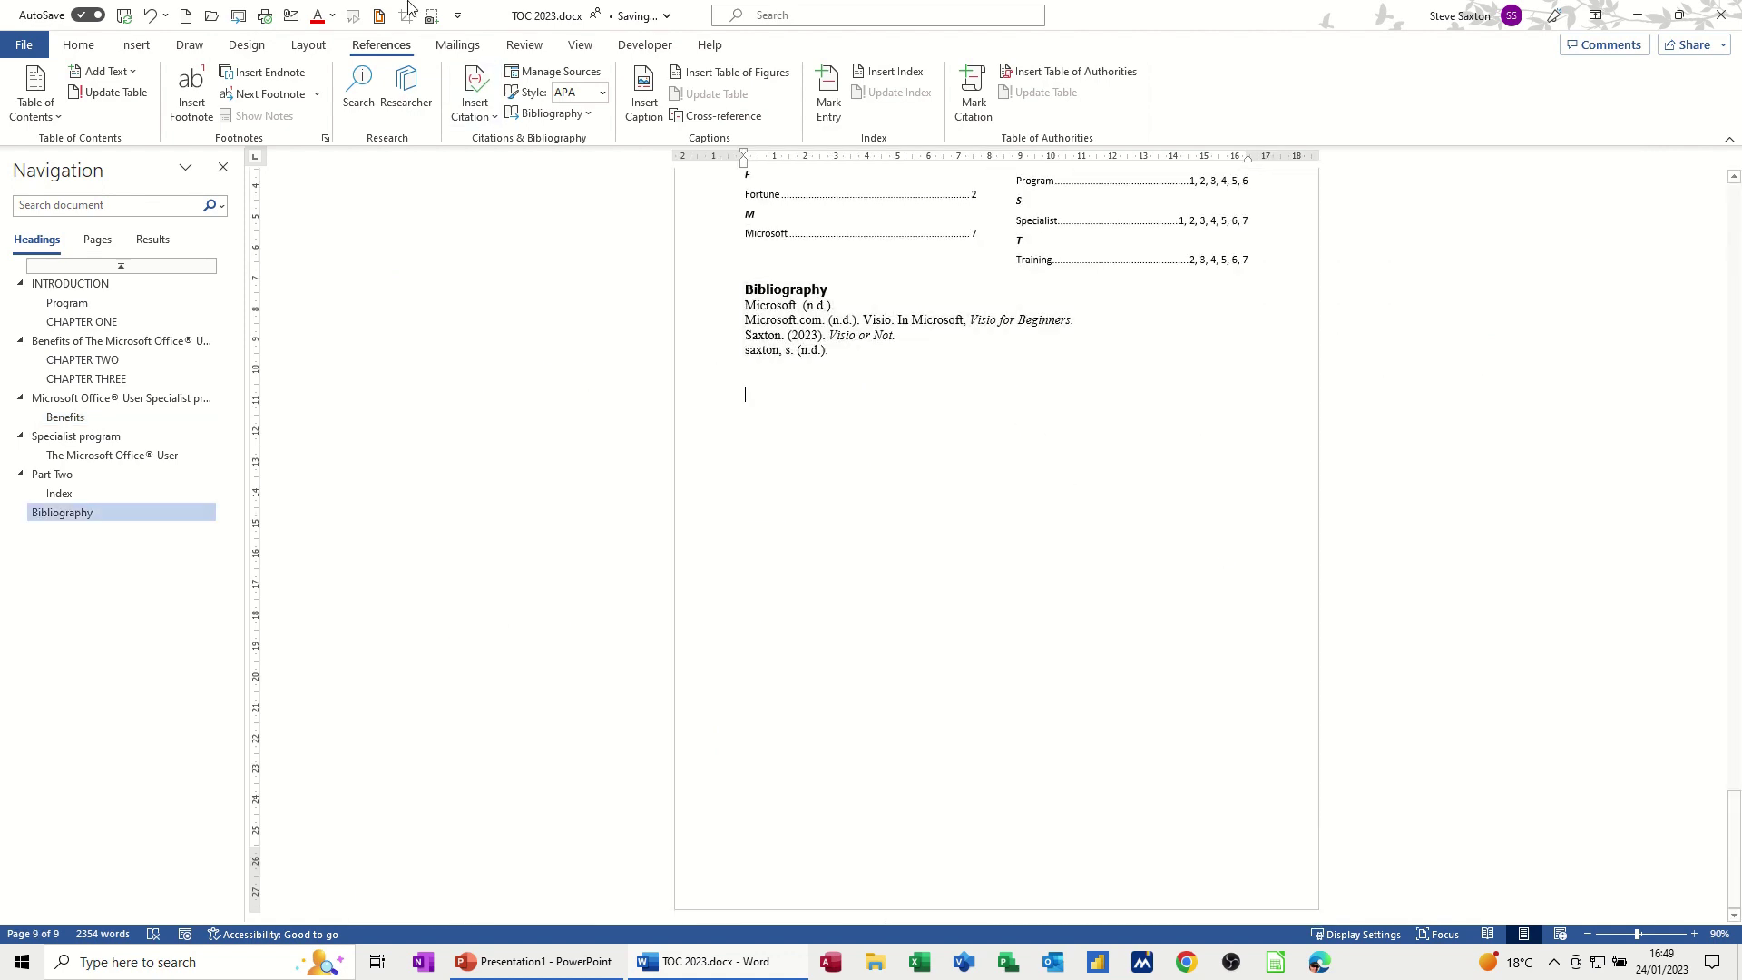
pyautogui.click(711, 76)
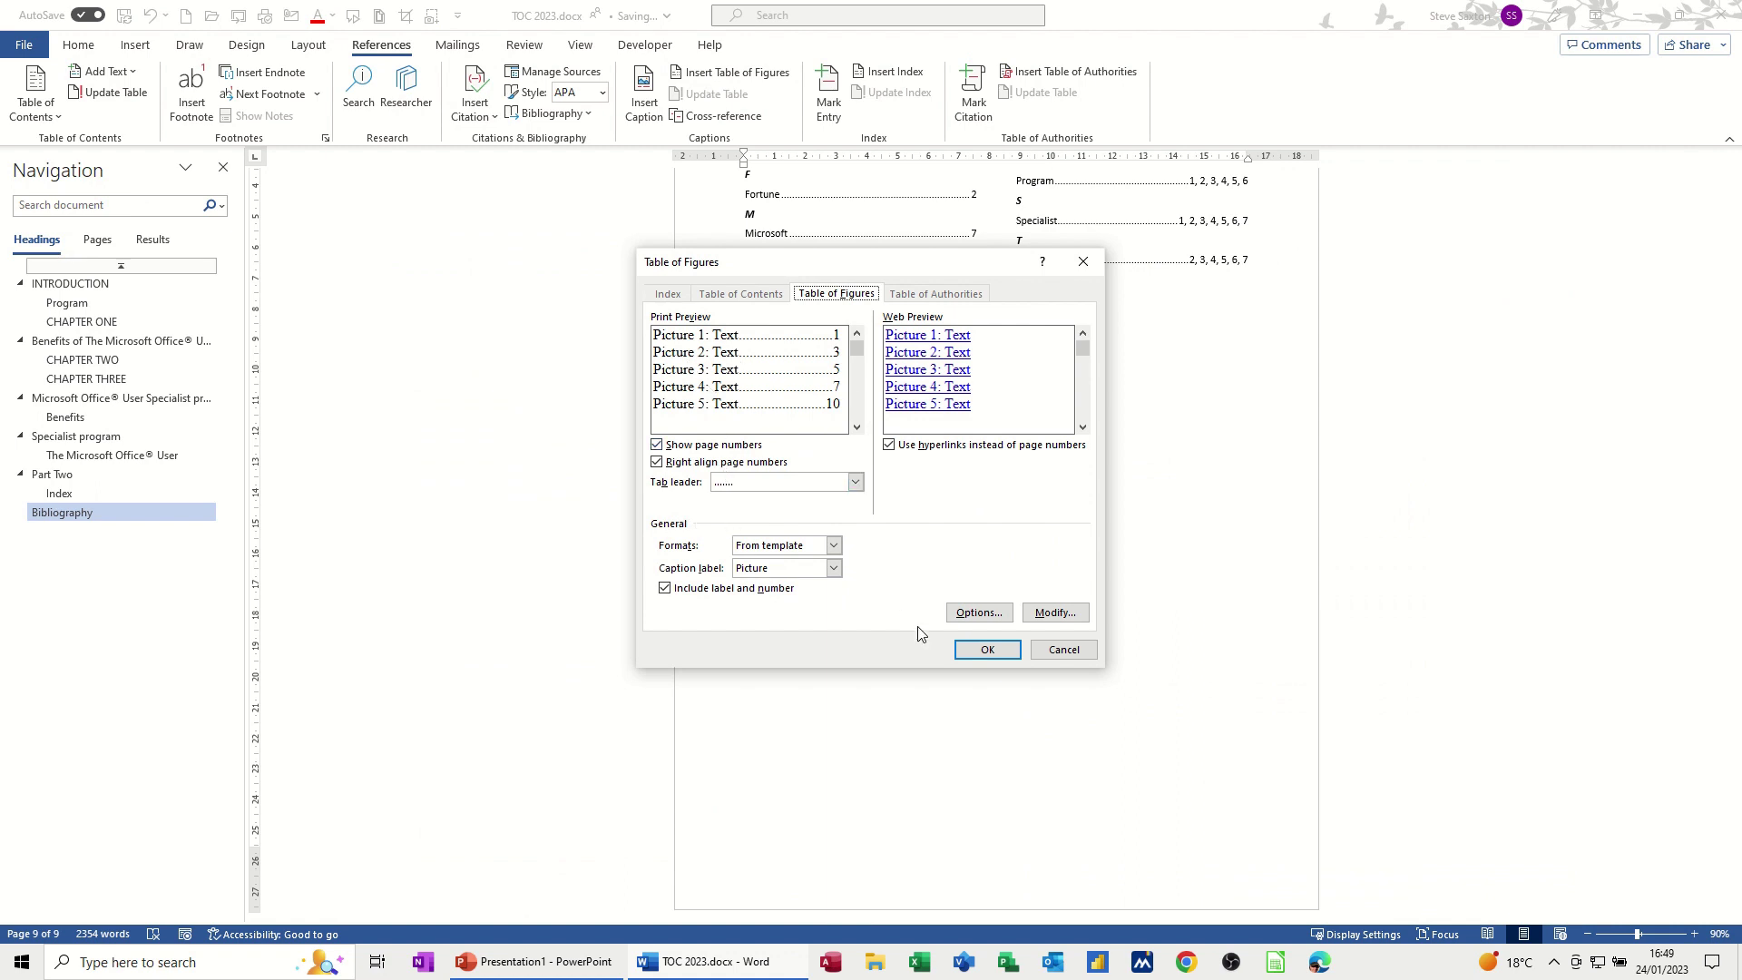
pyautogui.click(974, 651)
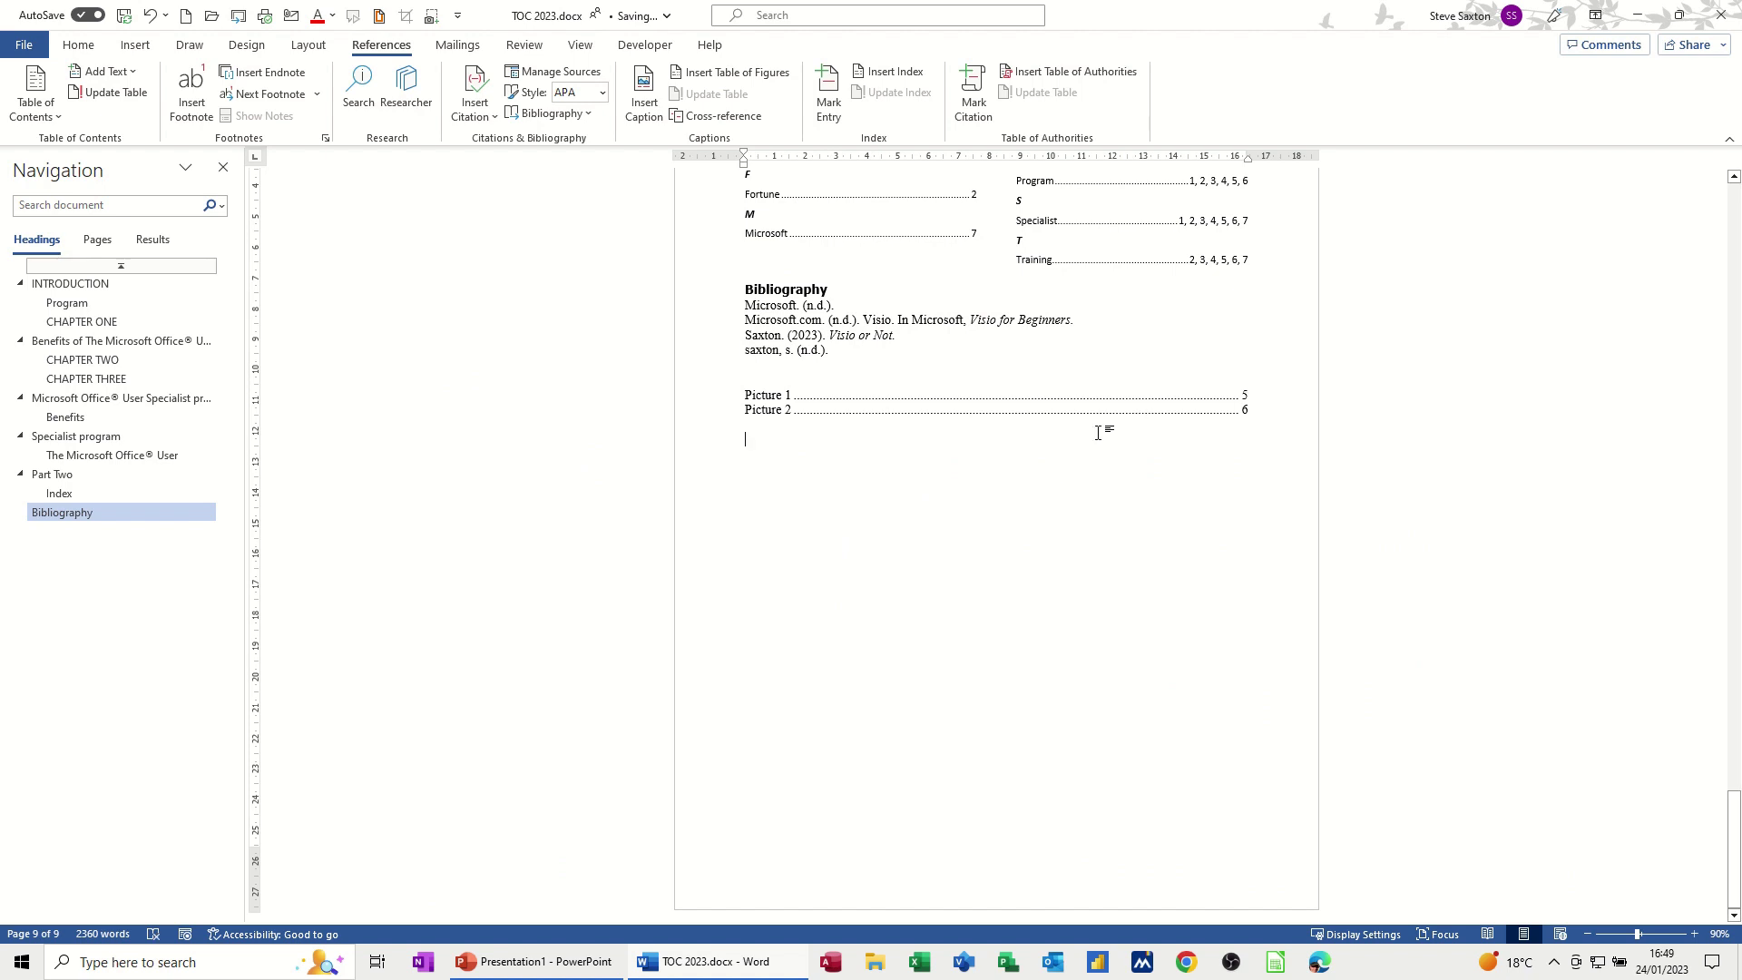
# Step: Add a second table of figures based on the Table label, listing Tables 1–3
pyautogui.click(730, 71)
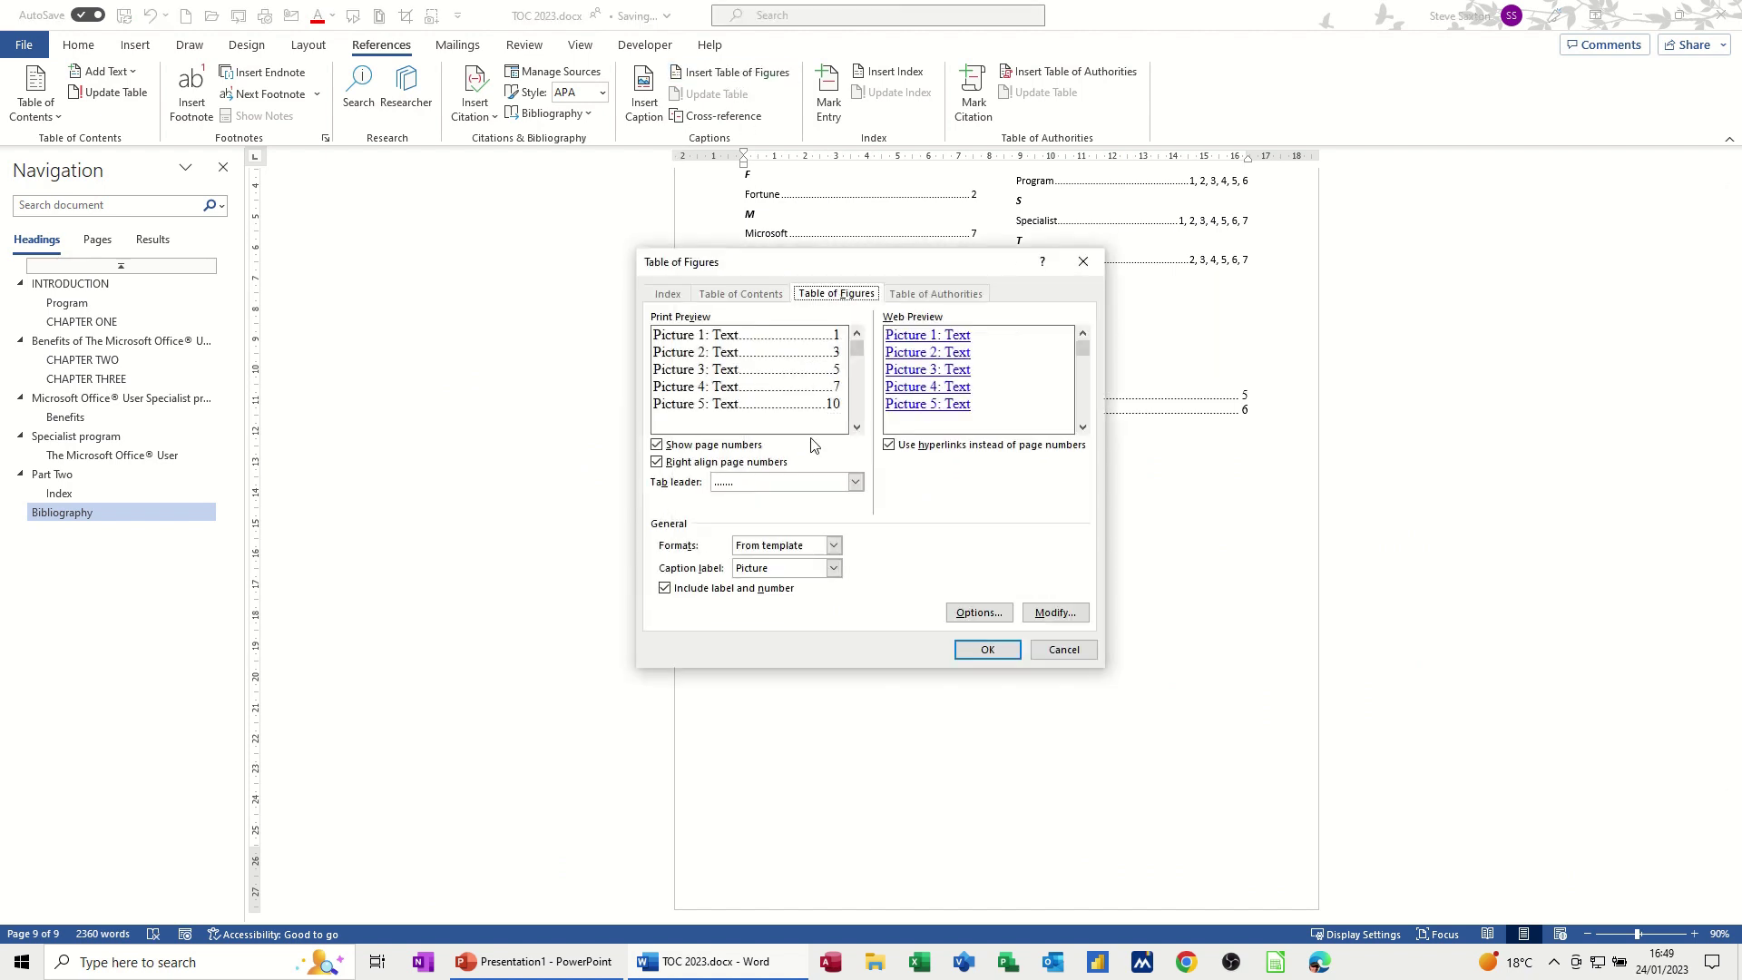
pyautogui.click(833, 568)
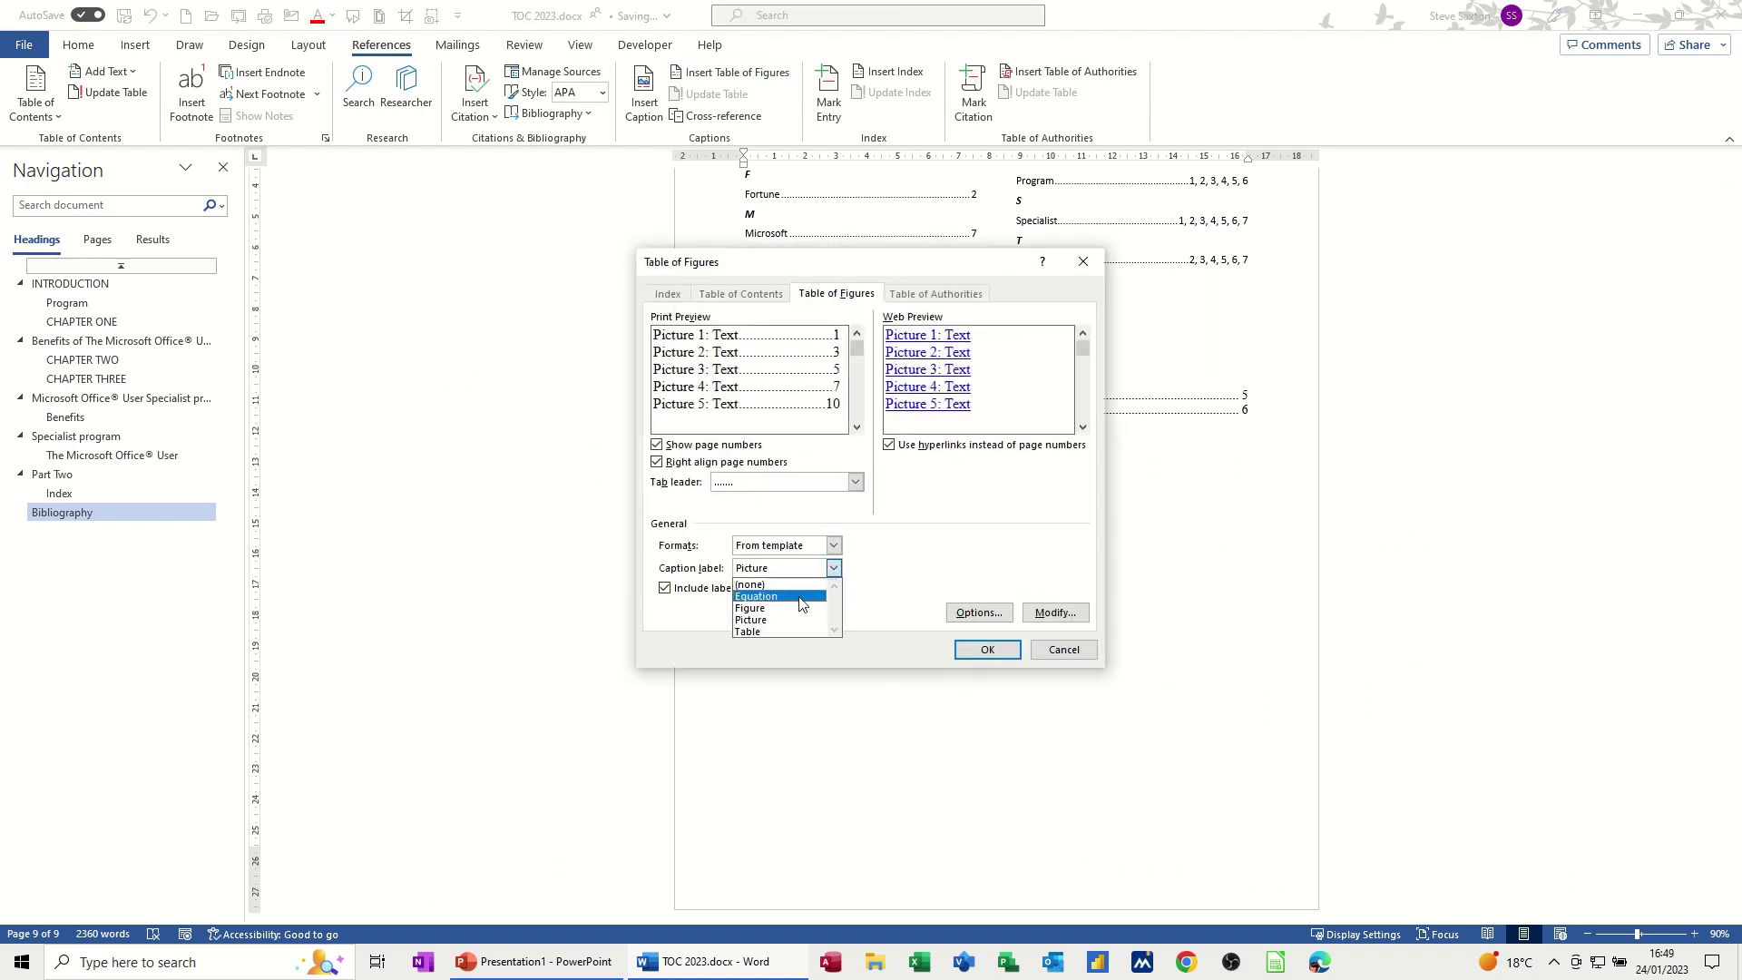
pyautogui.click(780, 632)
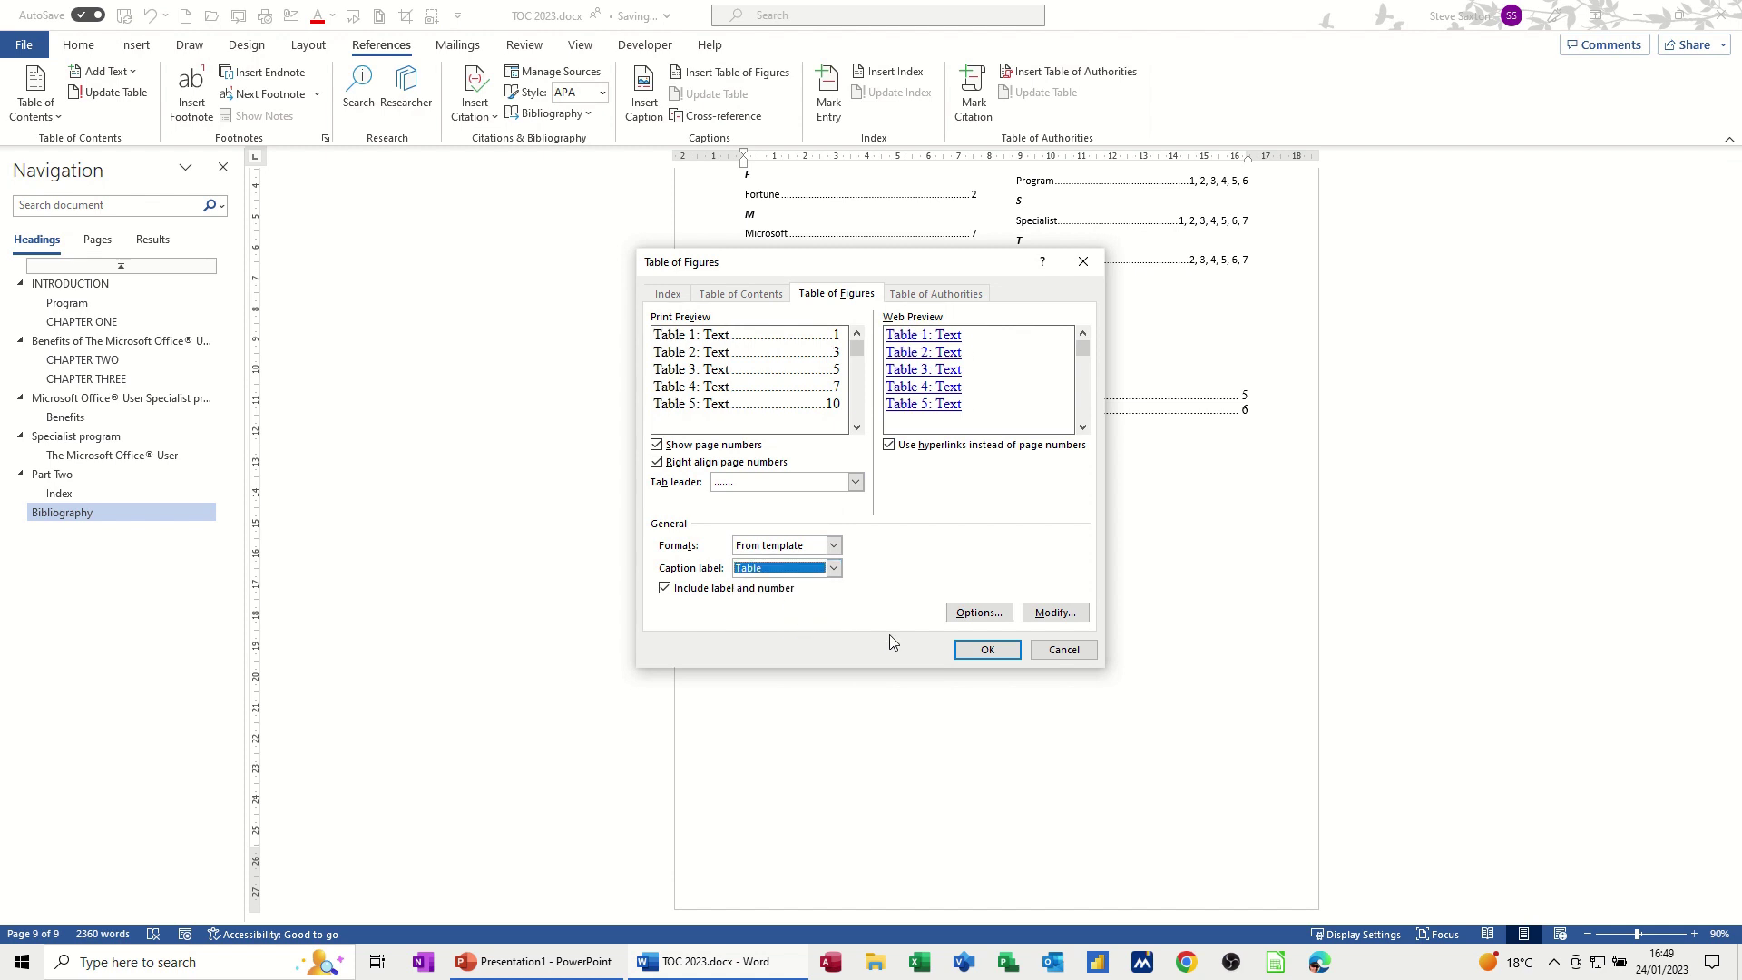
pyautogui.click(988, 652)
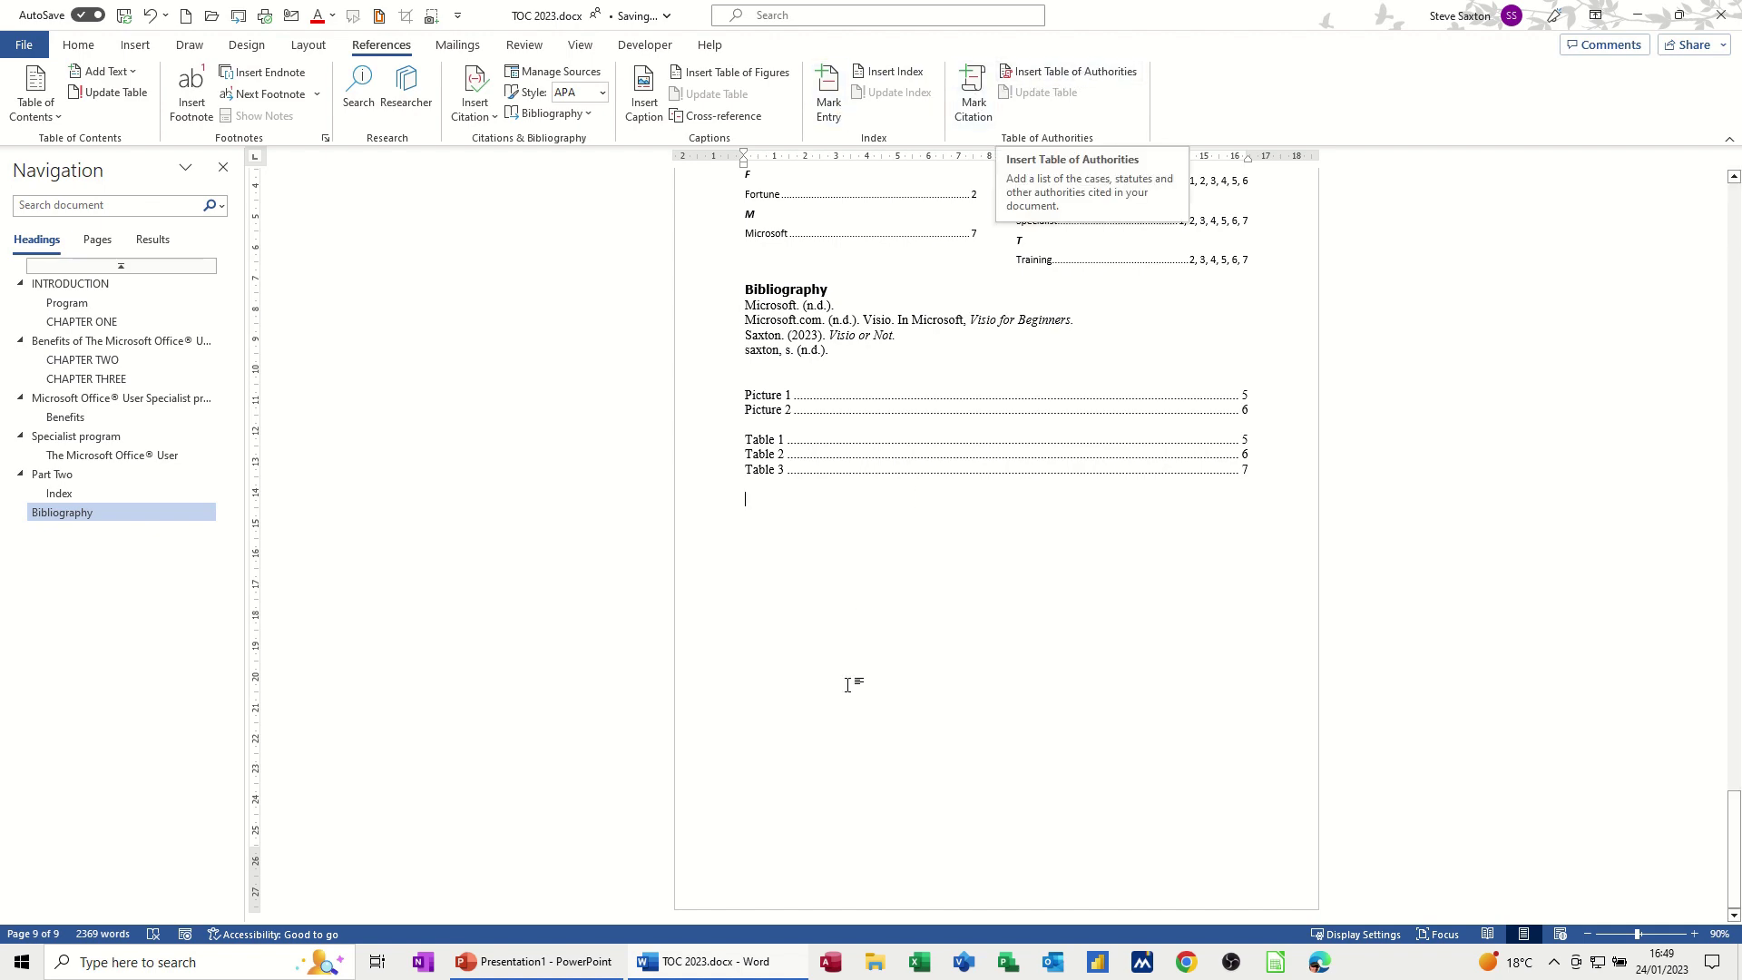
pyautogui.scroll(10, 852, 675)
# Step: Start marking table-of-authorities citations with the category left at Cases
pyautogui.scroll(10, 858, 644)
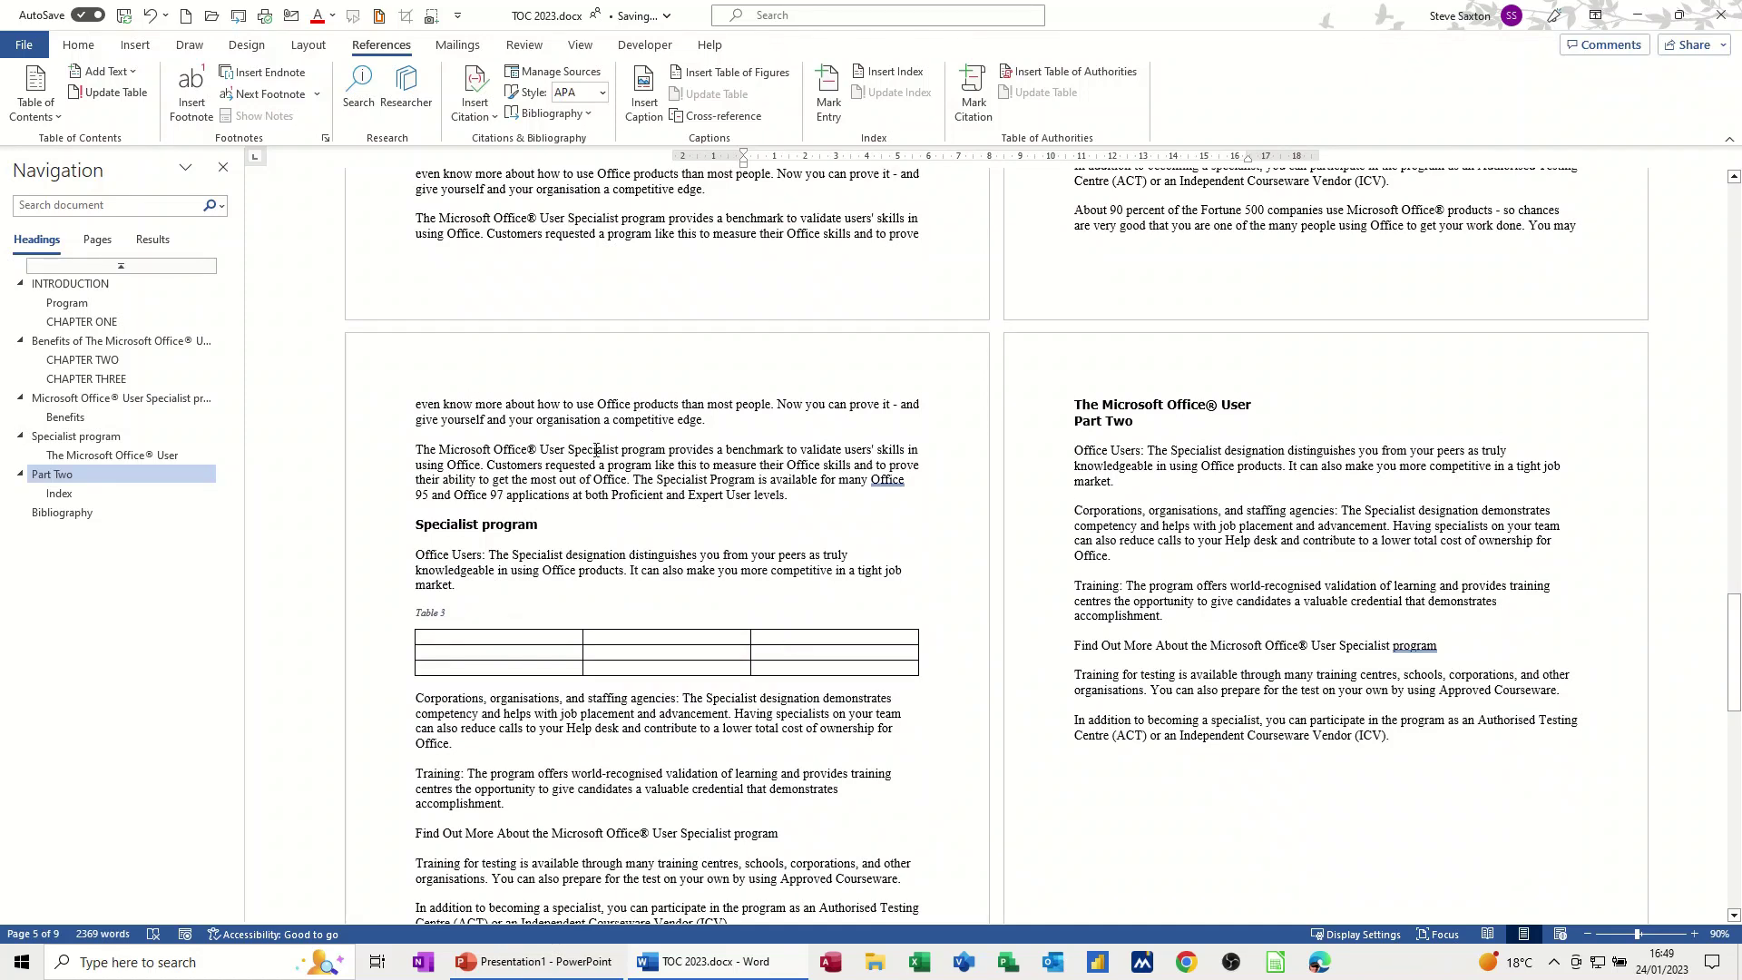
pyautogui.click(594, 451)
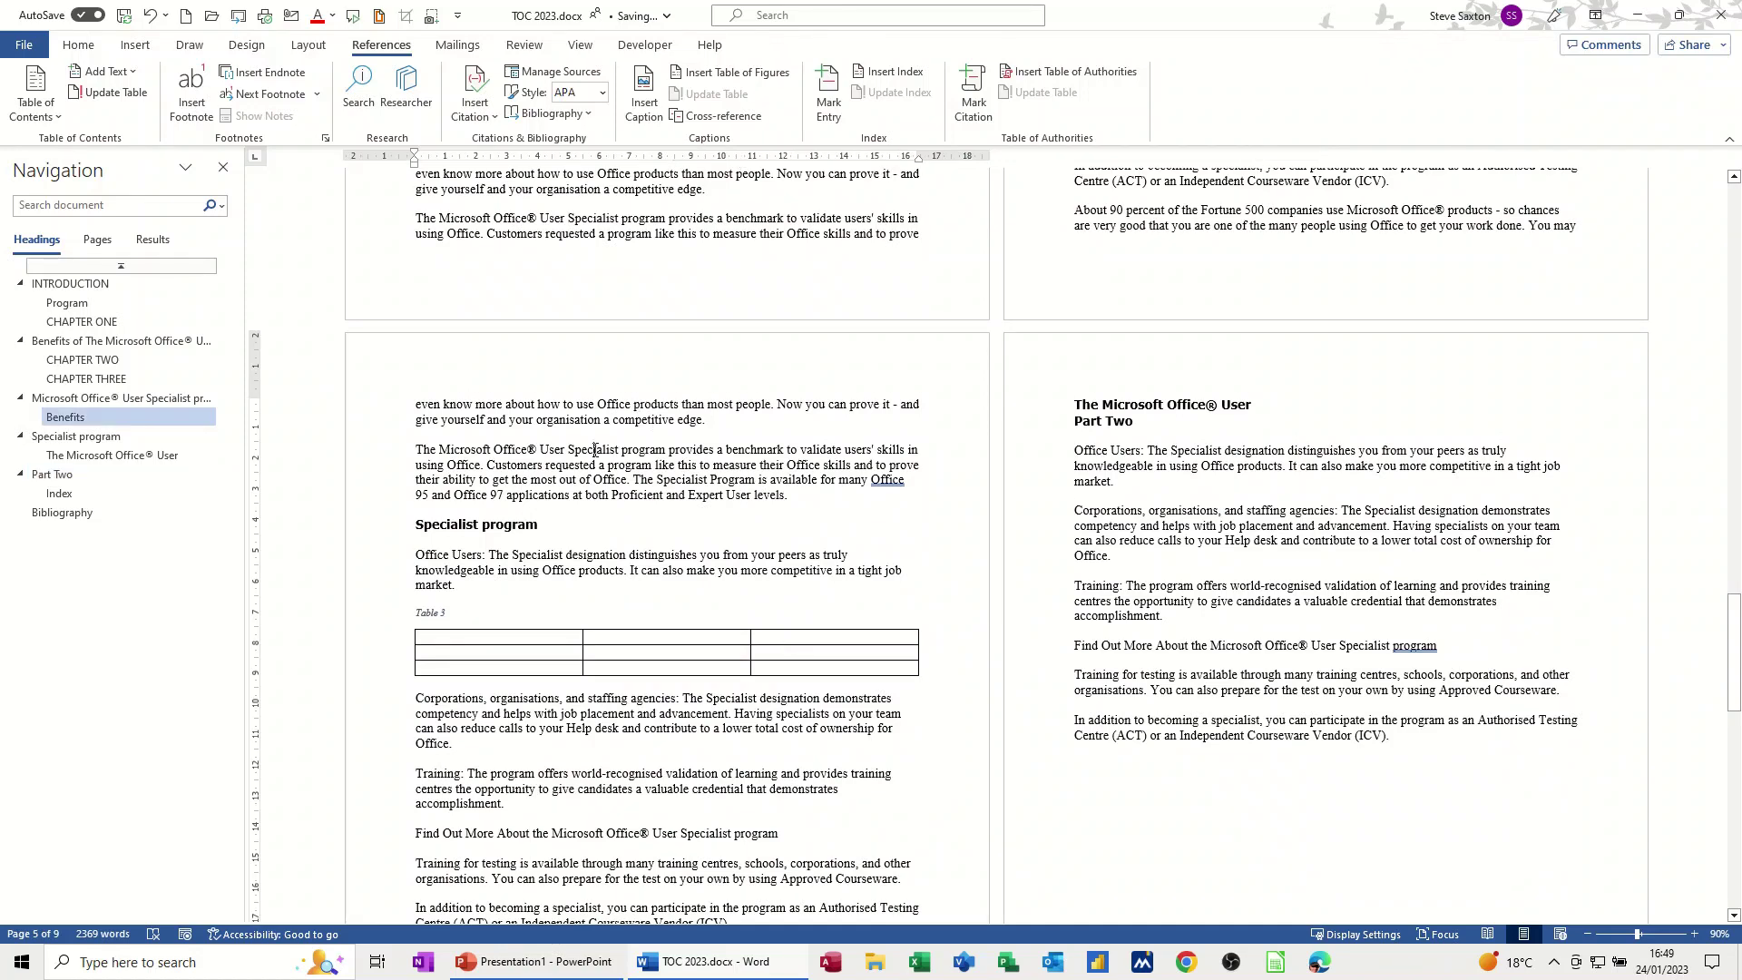
pyautogui.click(973, 95)
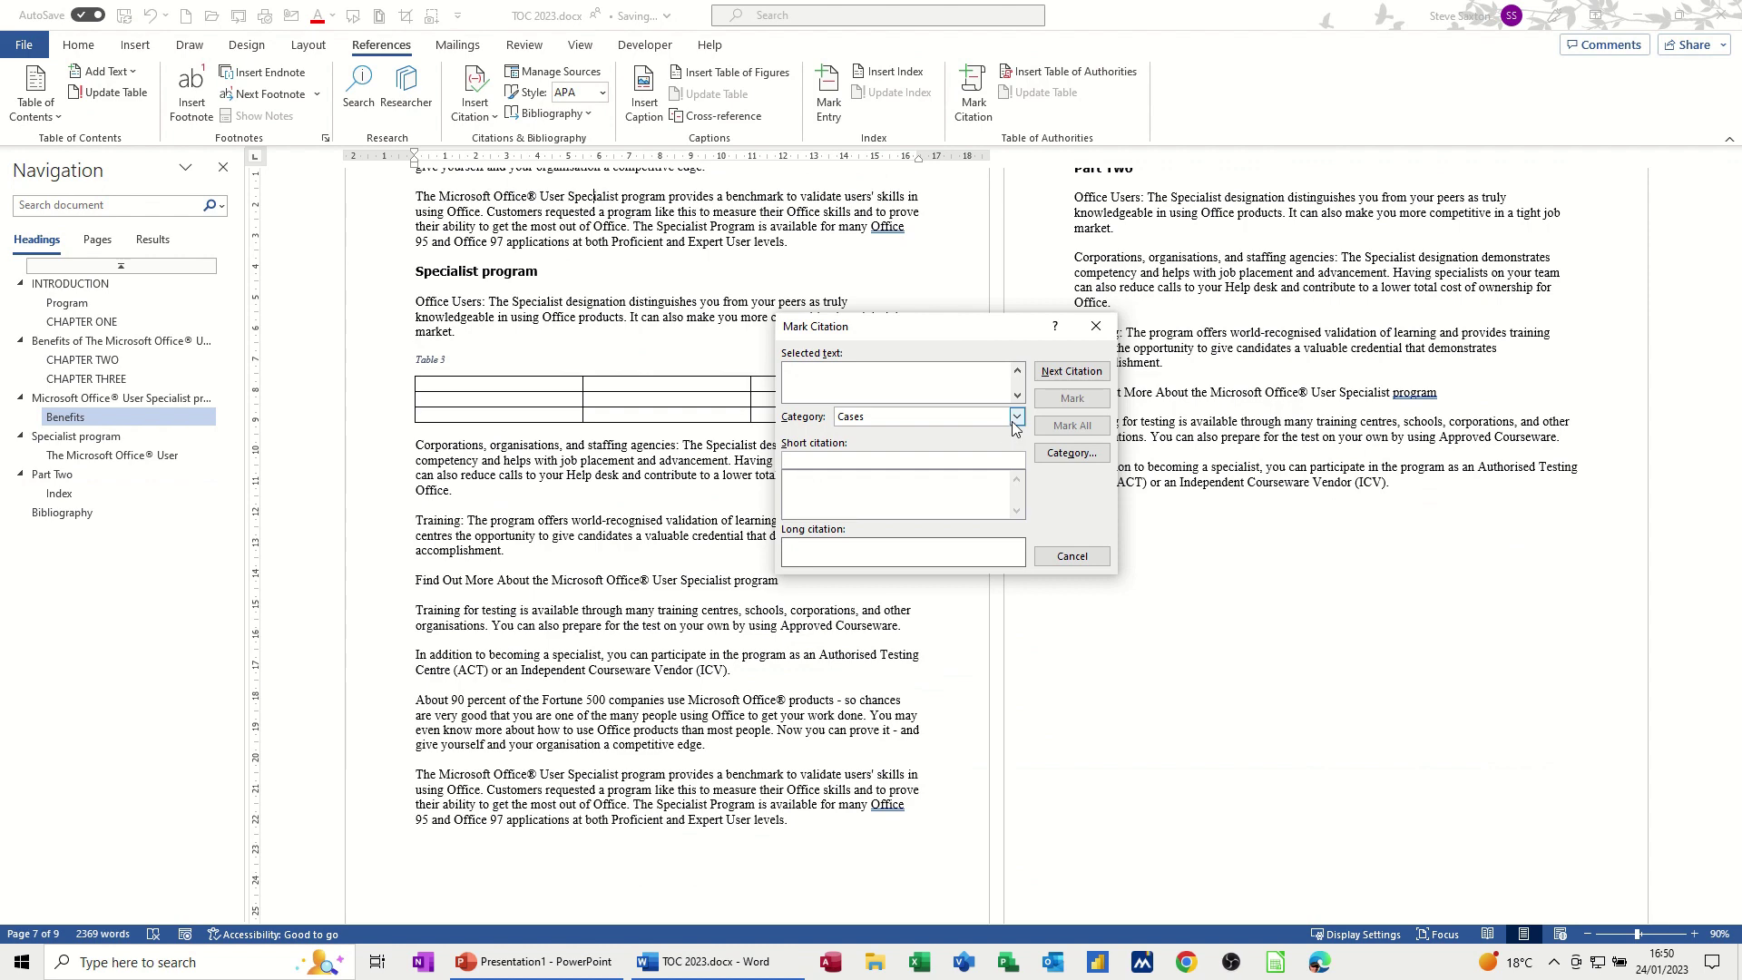
pyautogui.click(1016, 417)
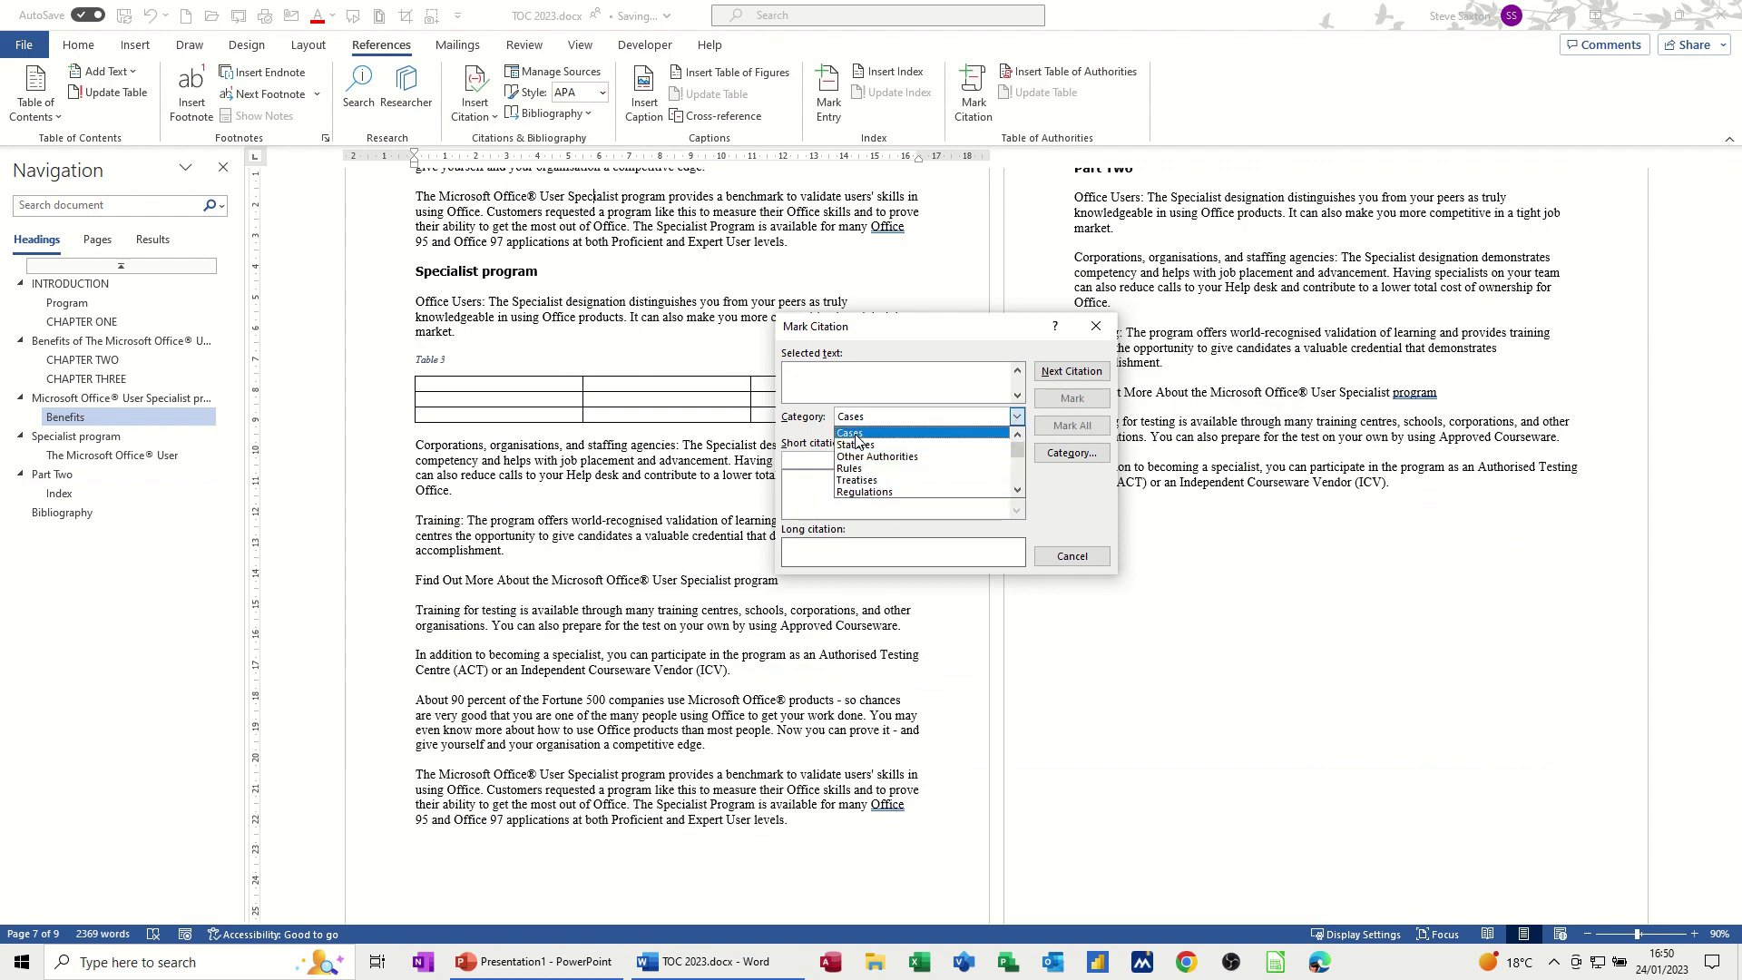
pyautogui.click(1016, 415)
pyautogui.click(778, 373)
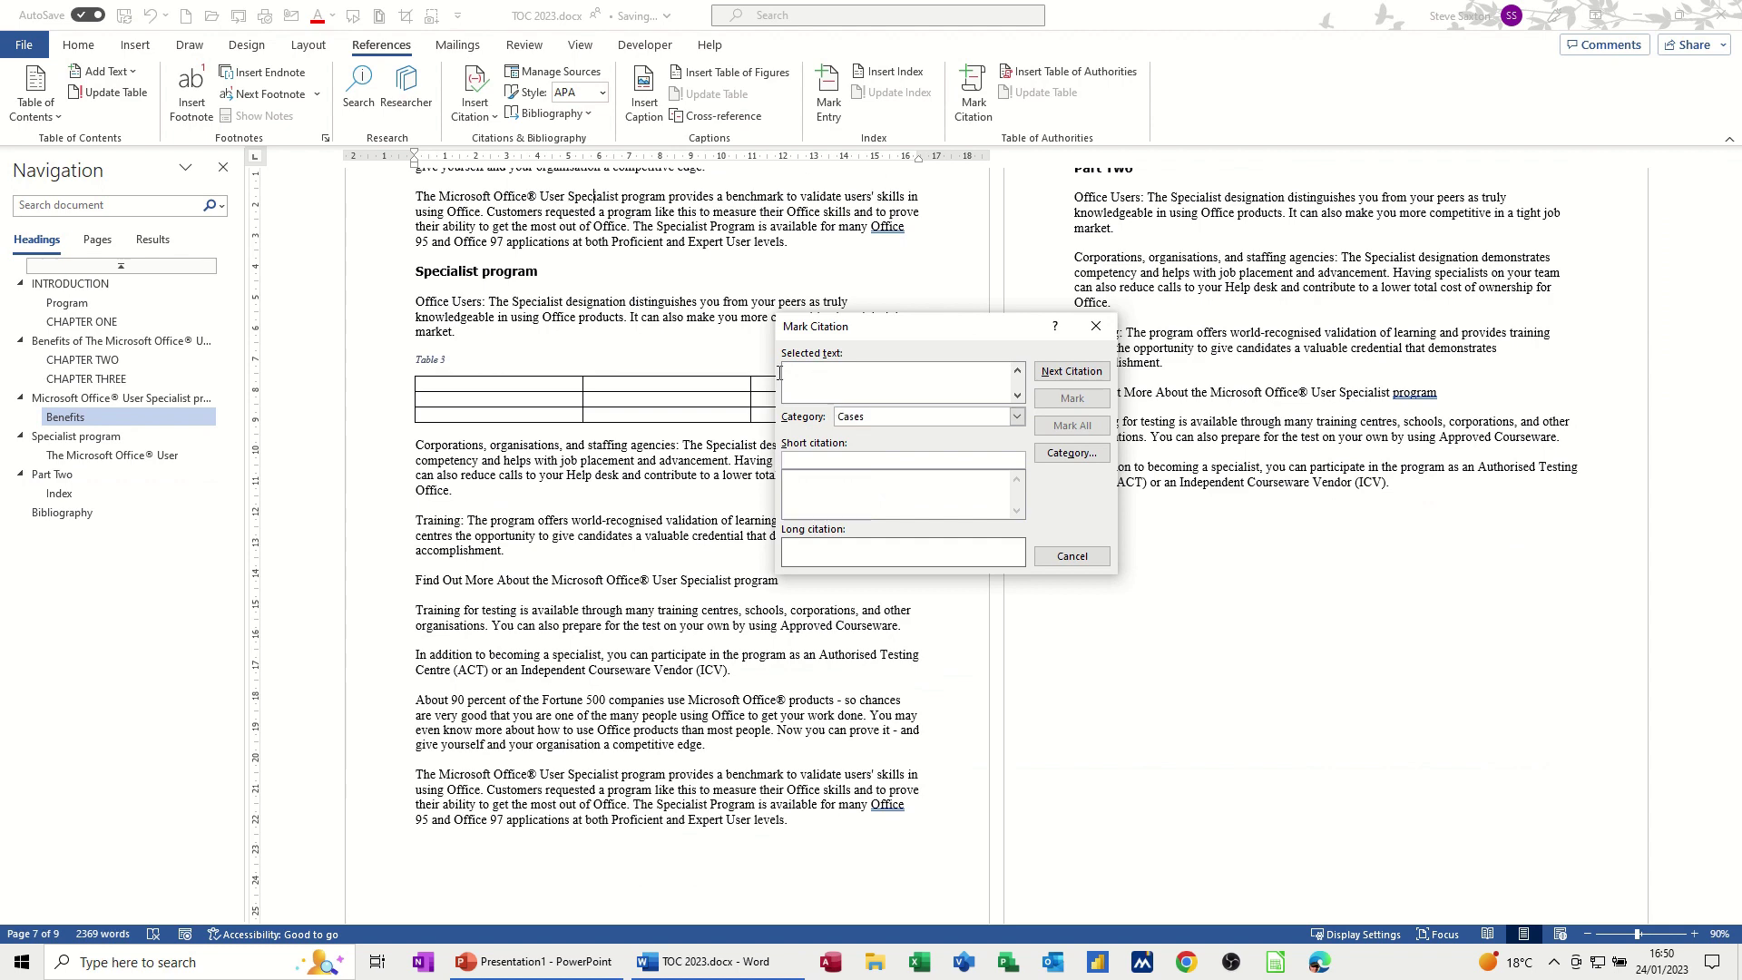
# Step: Mark the word 'Specialist' in the Office Users paragraph as a Cases citation
pyautogui.tripleClick(533, 309)
pyautogui.click(534, 308)
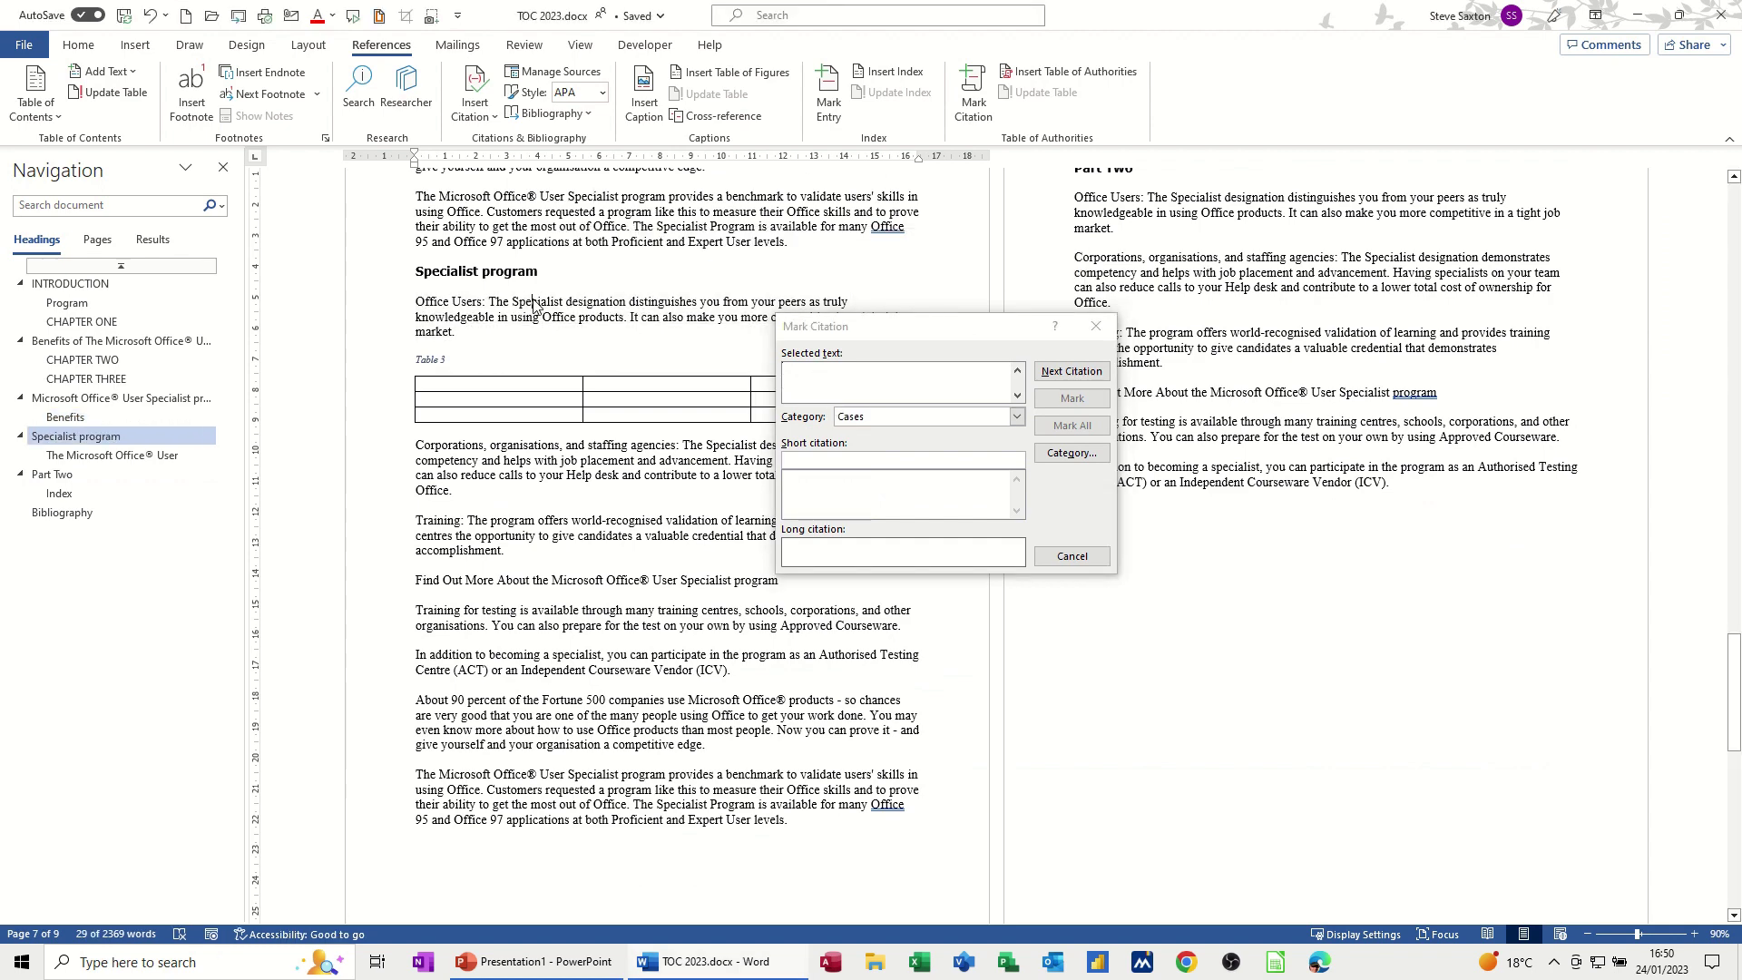
pyautogui.doubleClick(533, 307)
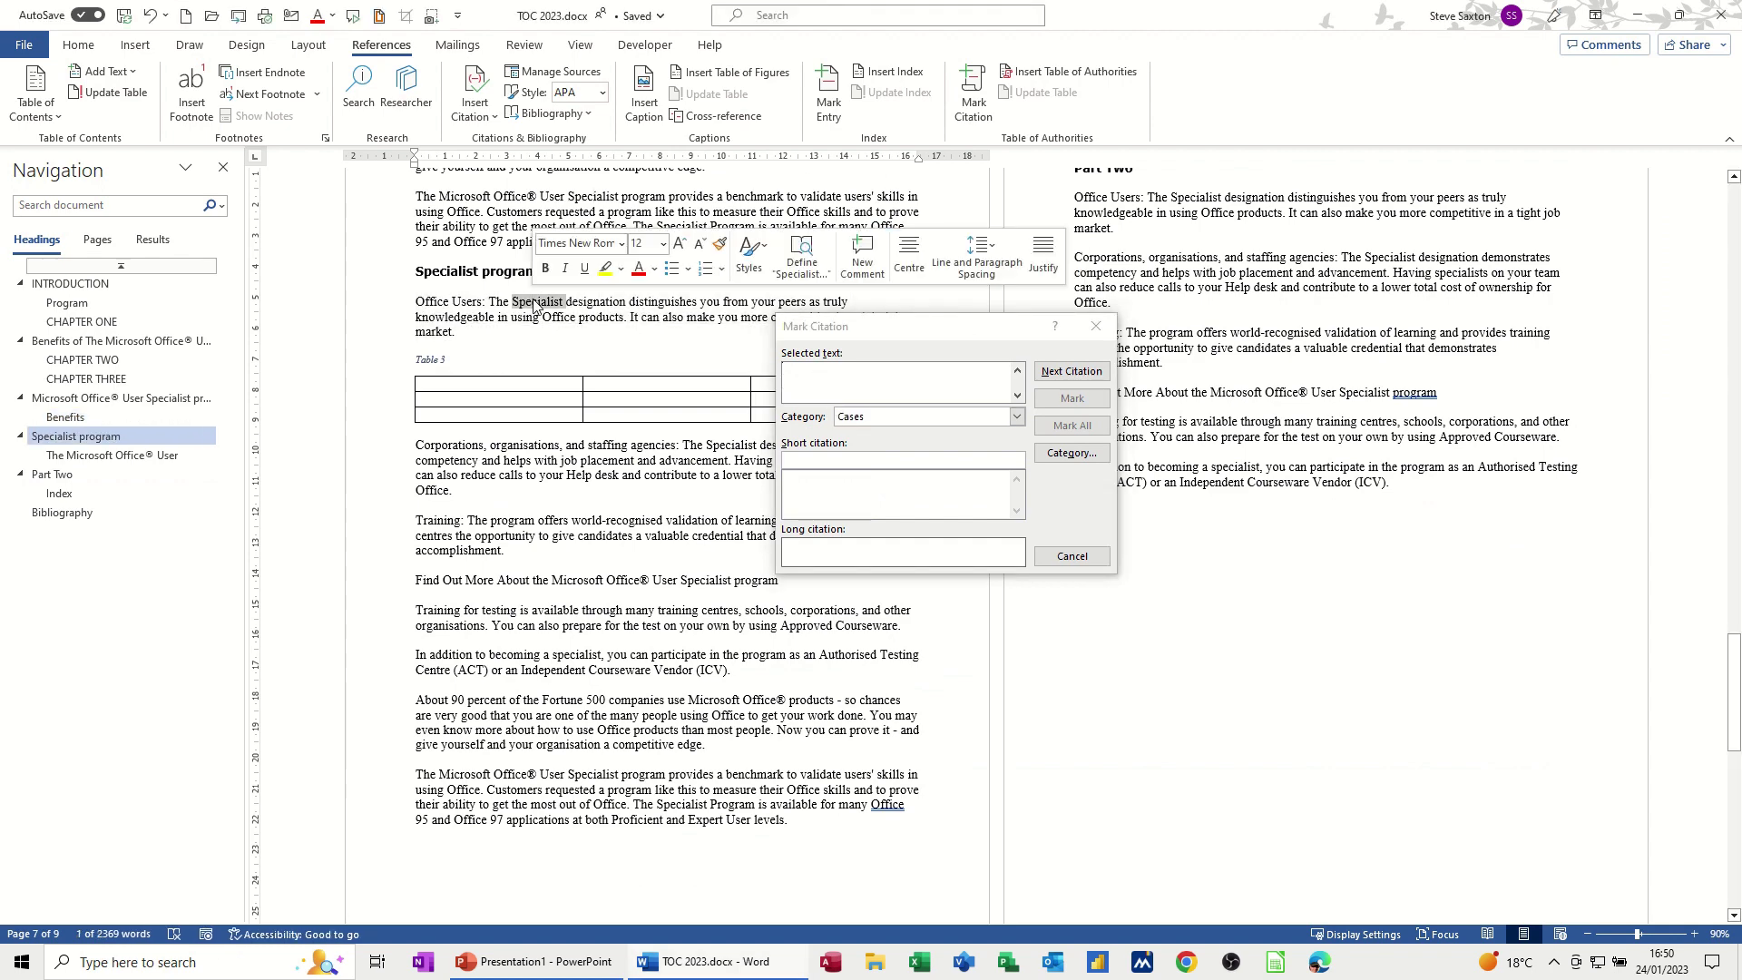
pyautogui.click(1067, 379)
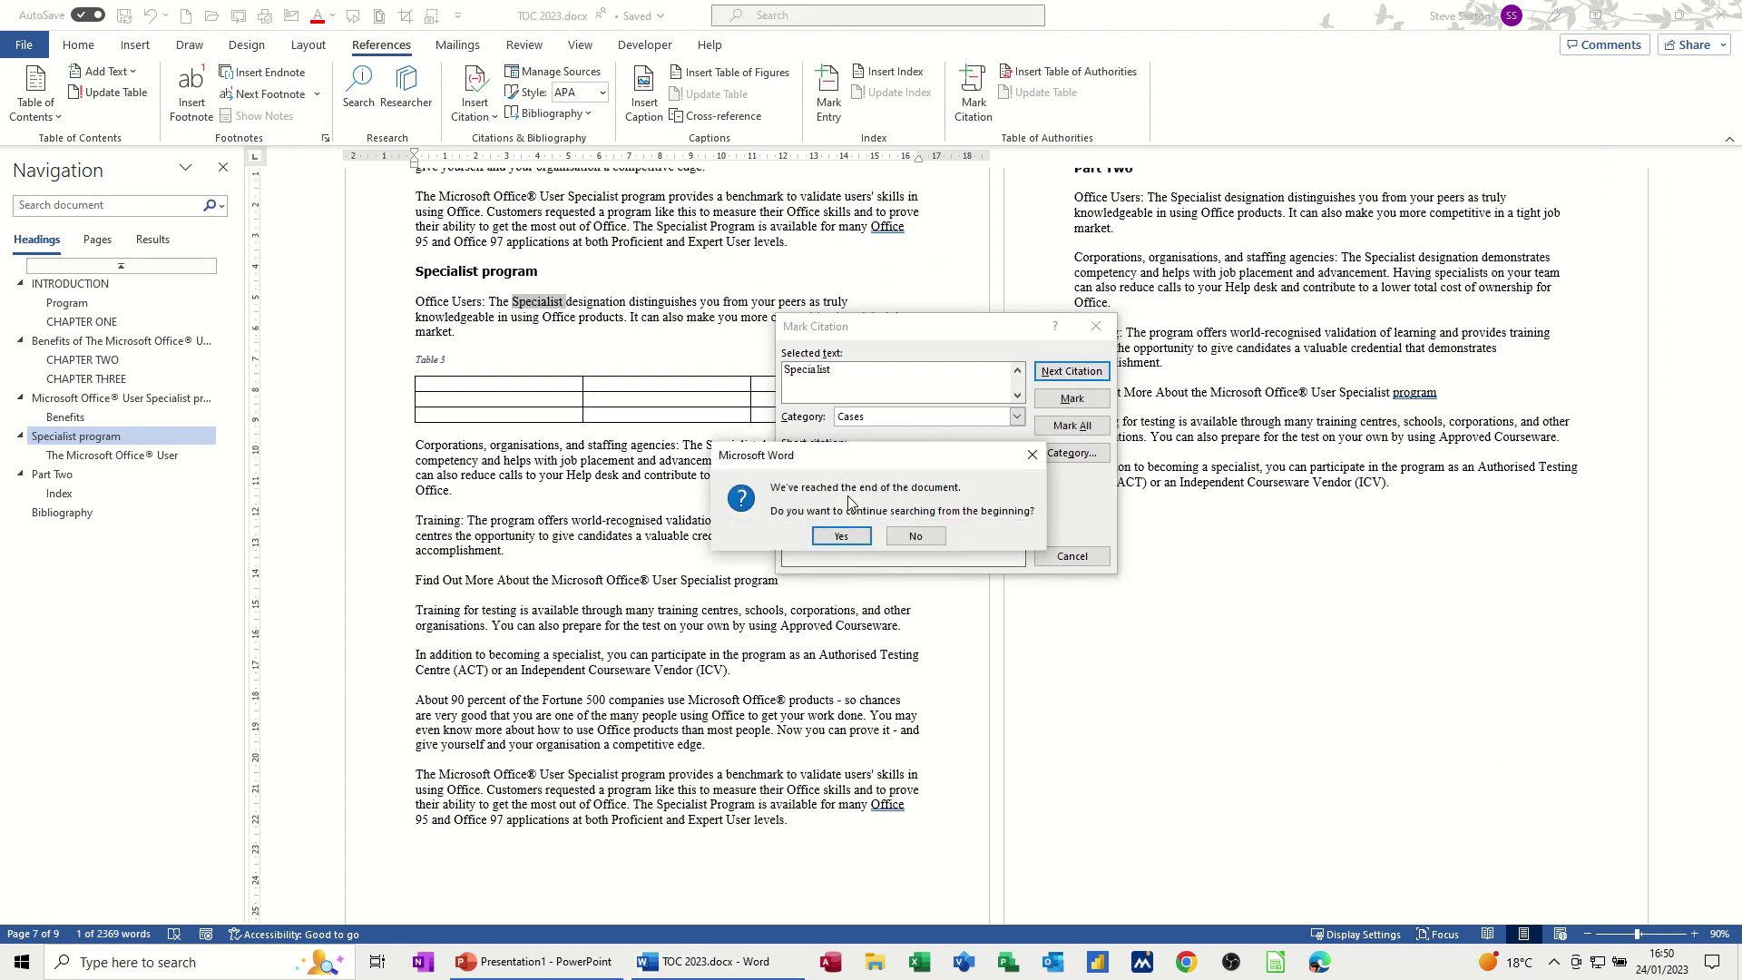
pyautogui.click(841, 537)
pyautogui.click(877, 530)
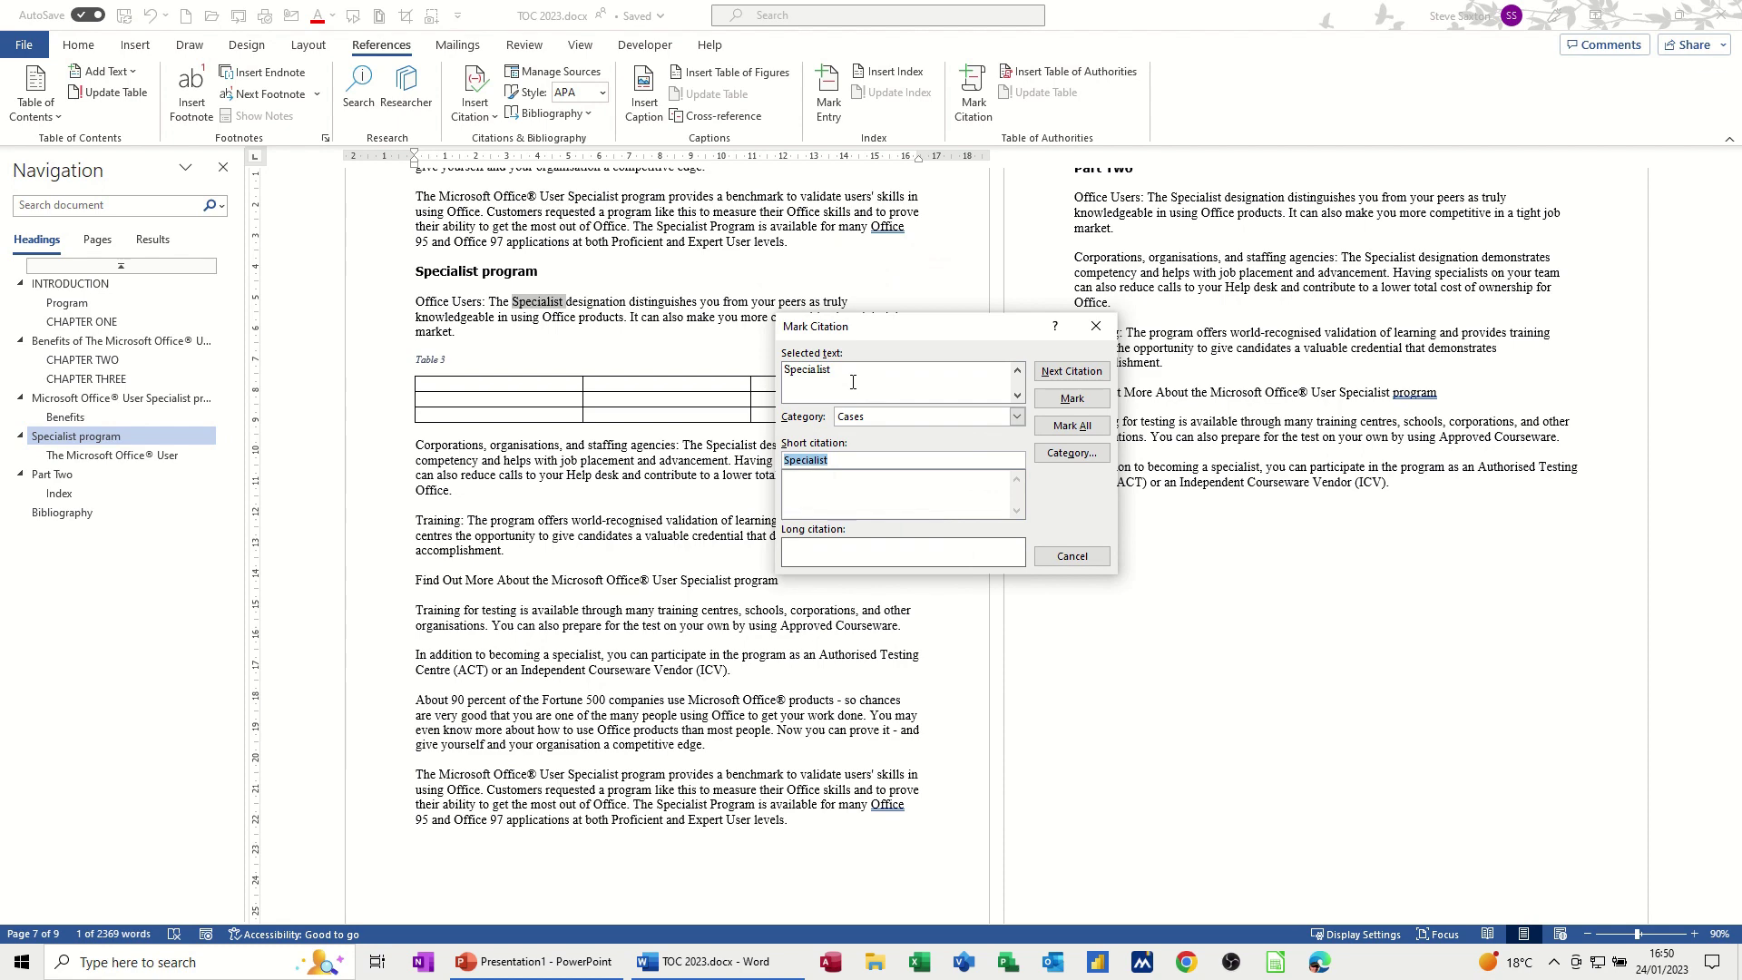
pyautogui.click(1053, 403)
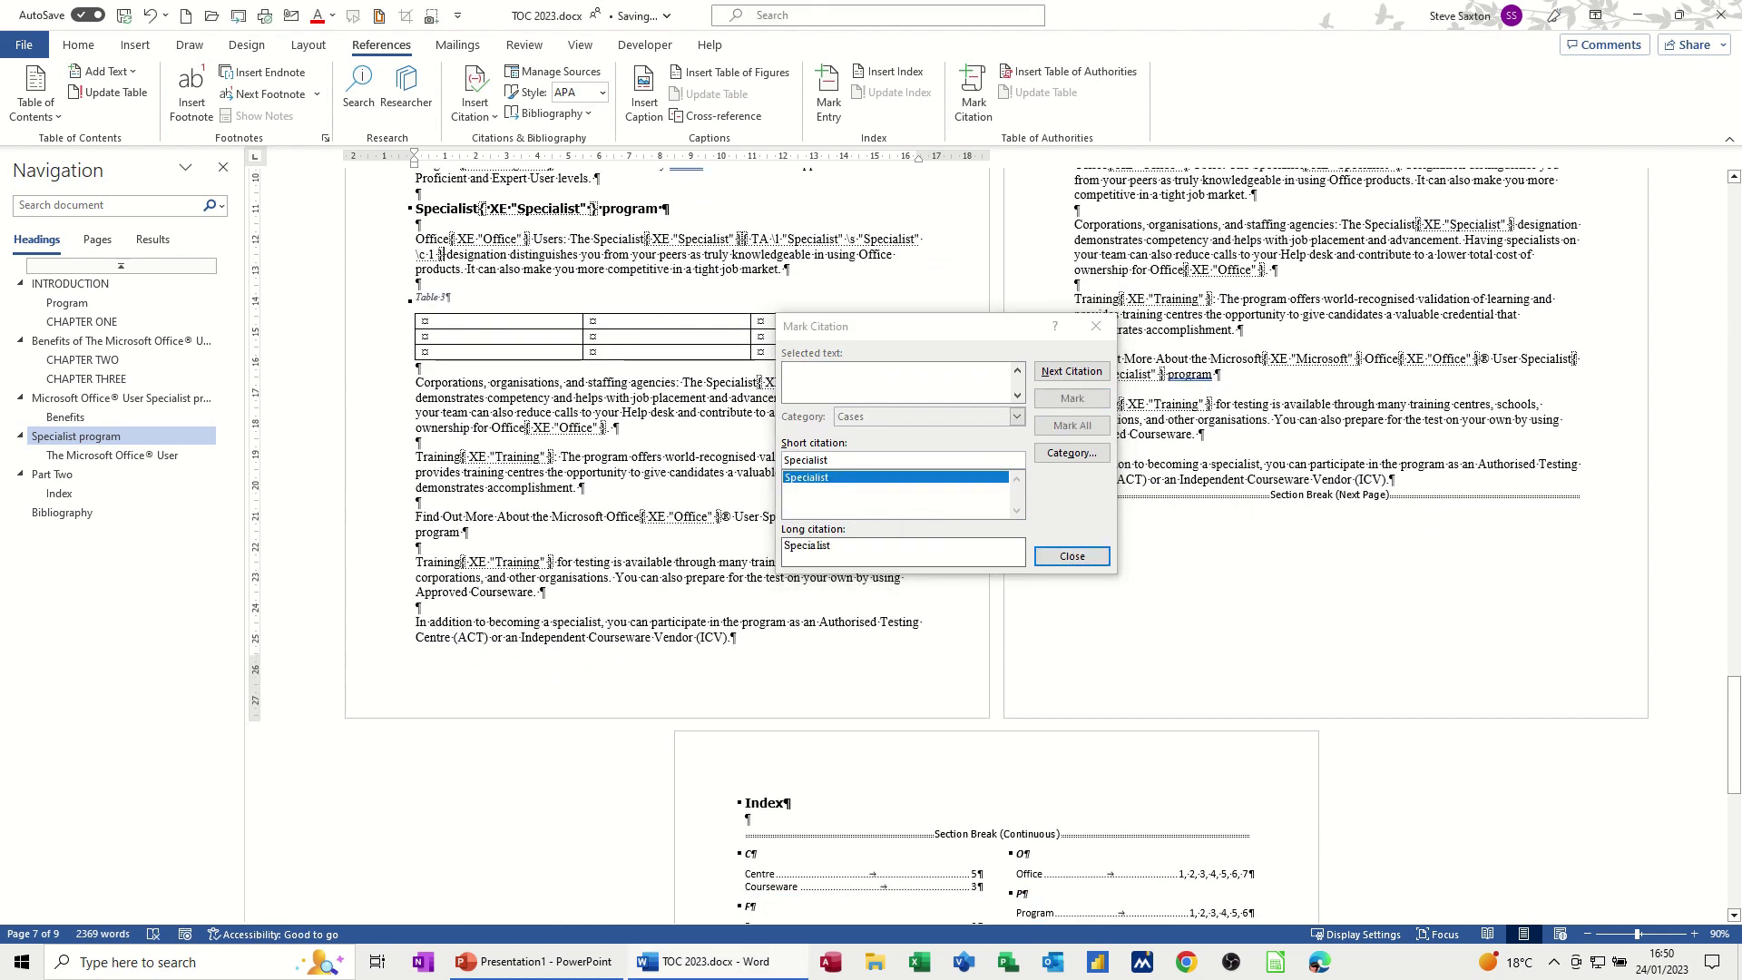
# Step: Mark Corporations, Courseware and Proficient on the left page as citations
pyautogui.doubleClick(452, 381)
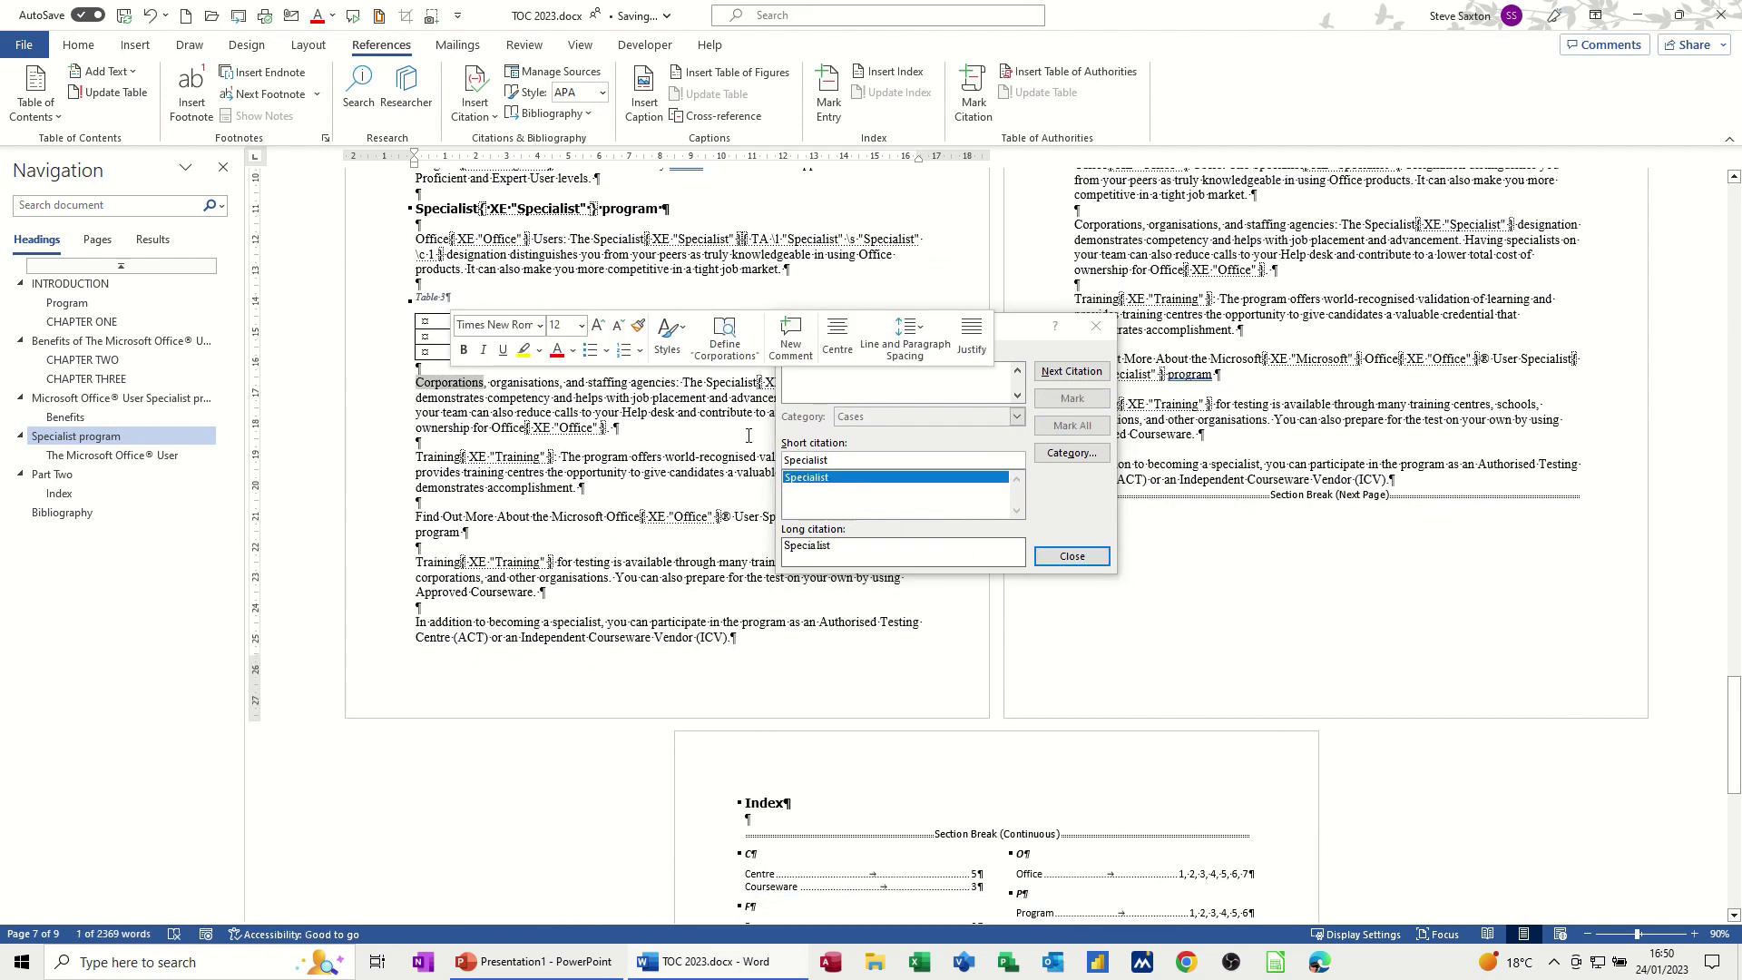
pyautogui.click(1058, 379)
pyautogui.click(1071, 399)
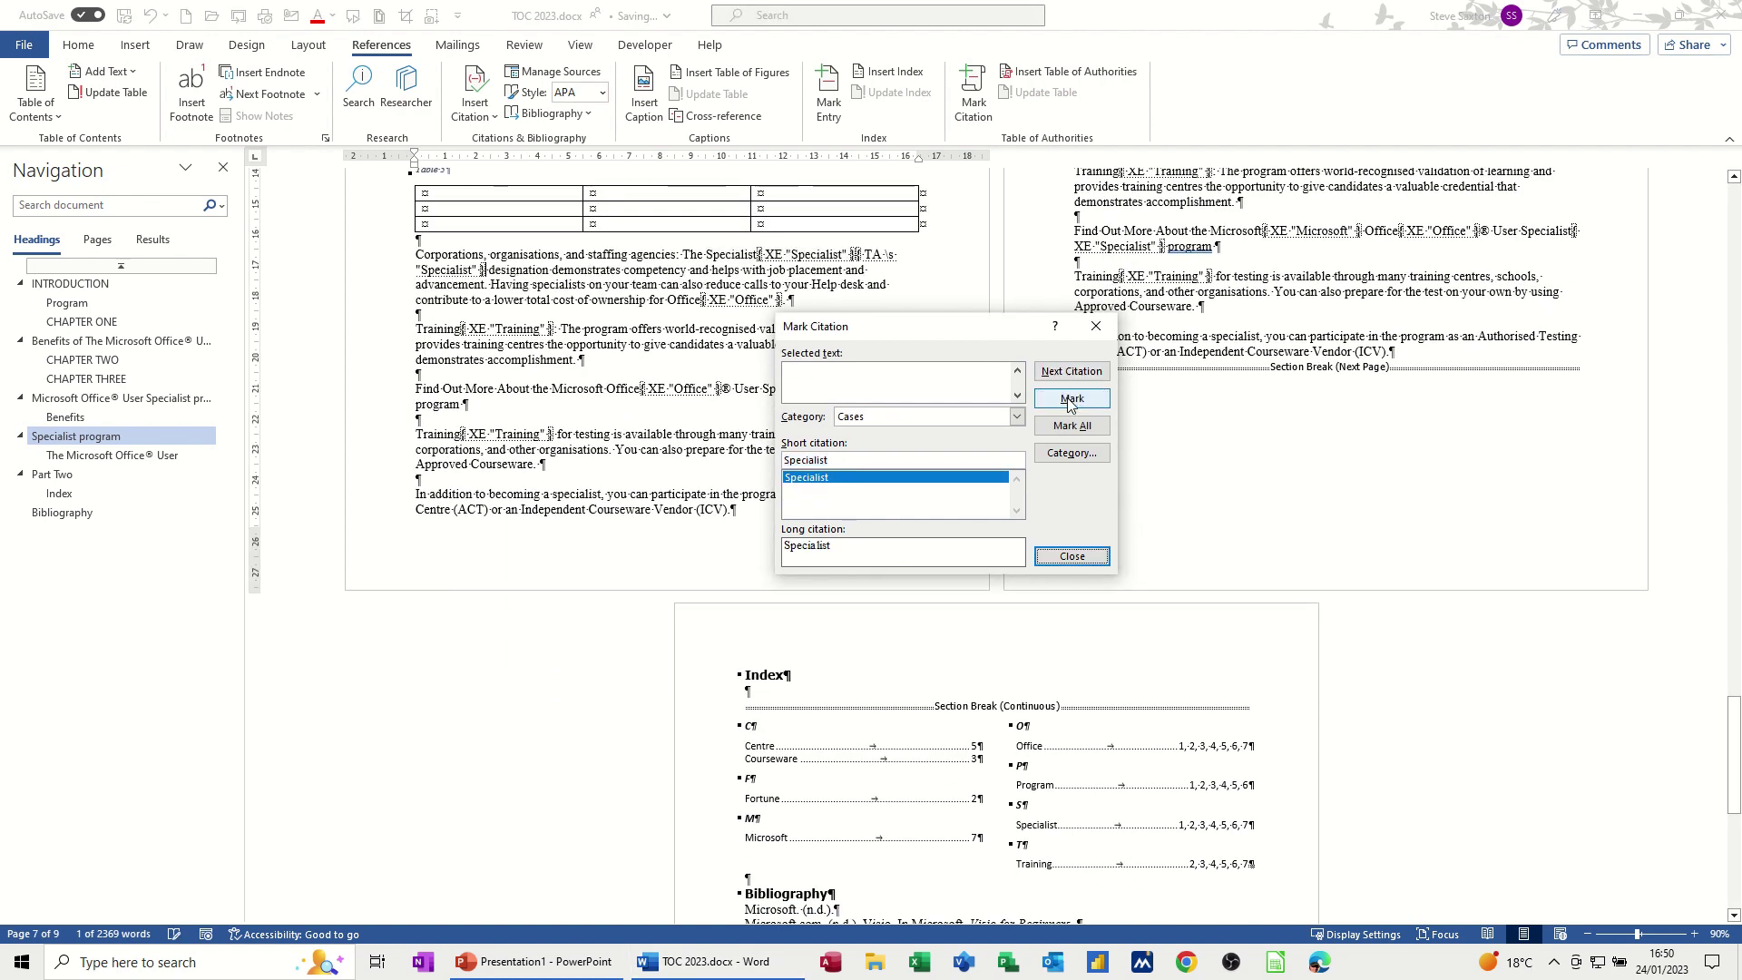
pyautogui.doubleClick(498, 463)
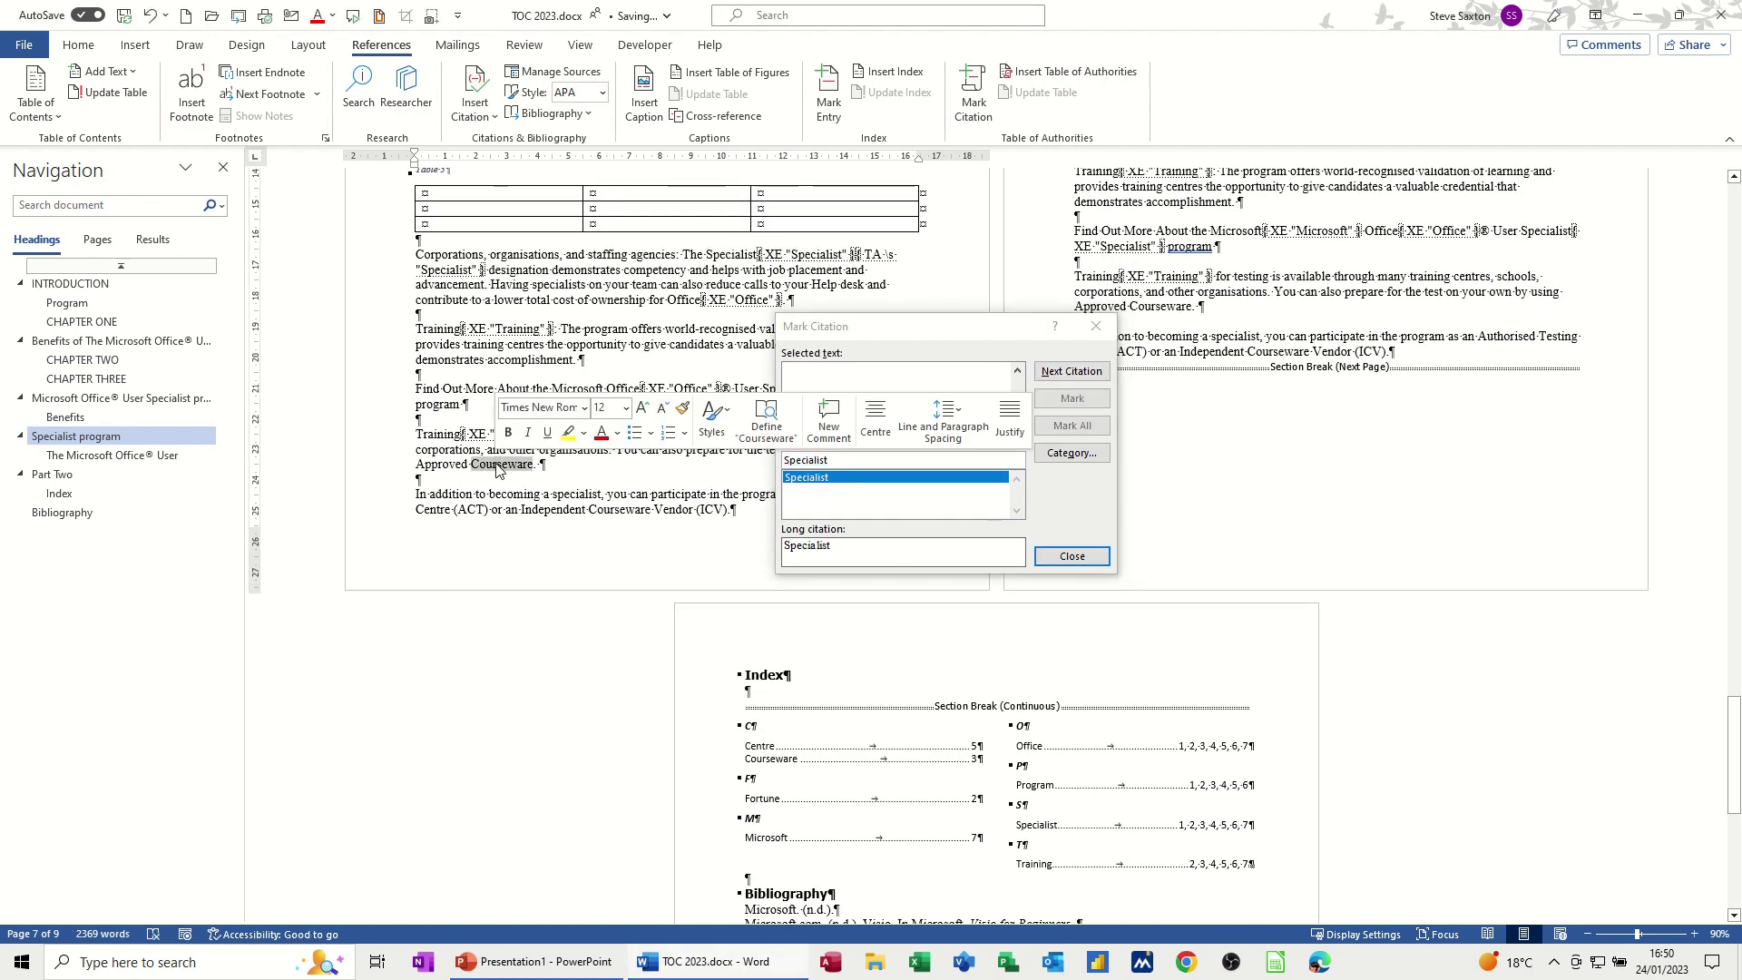
pyautogui.click(1071, 372)
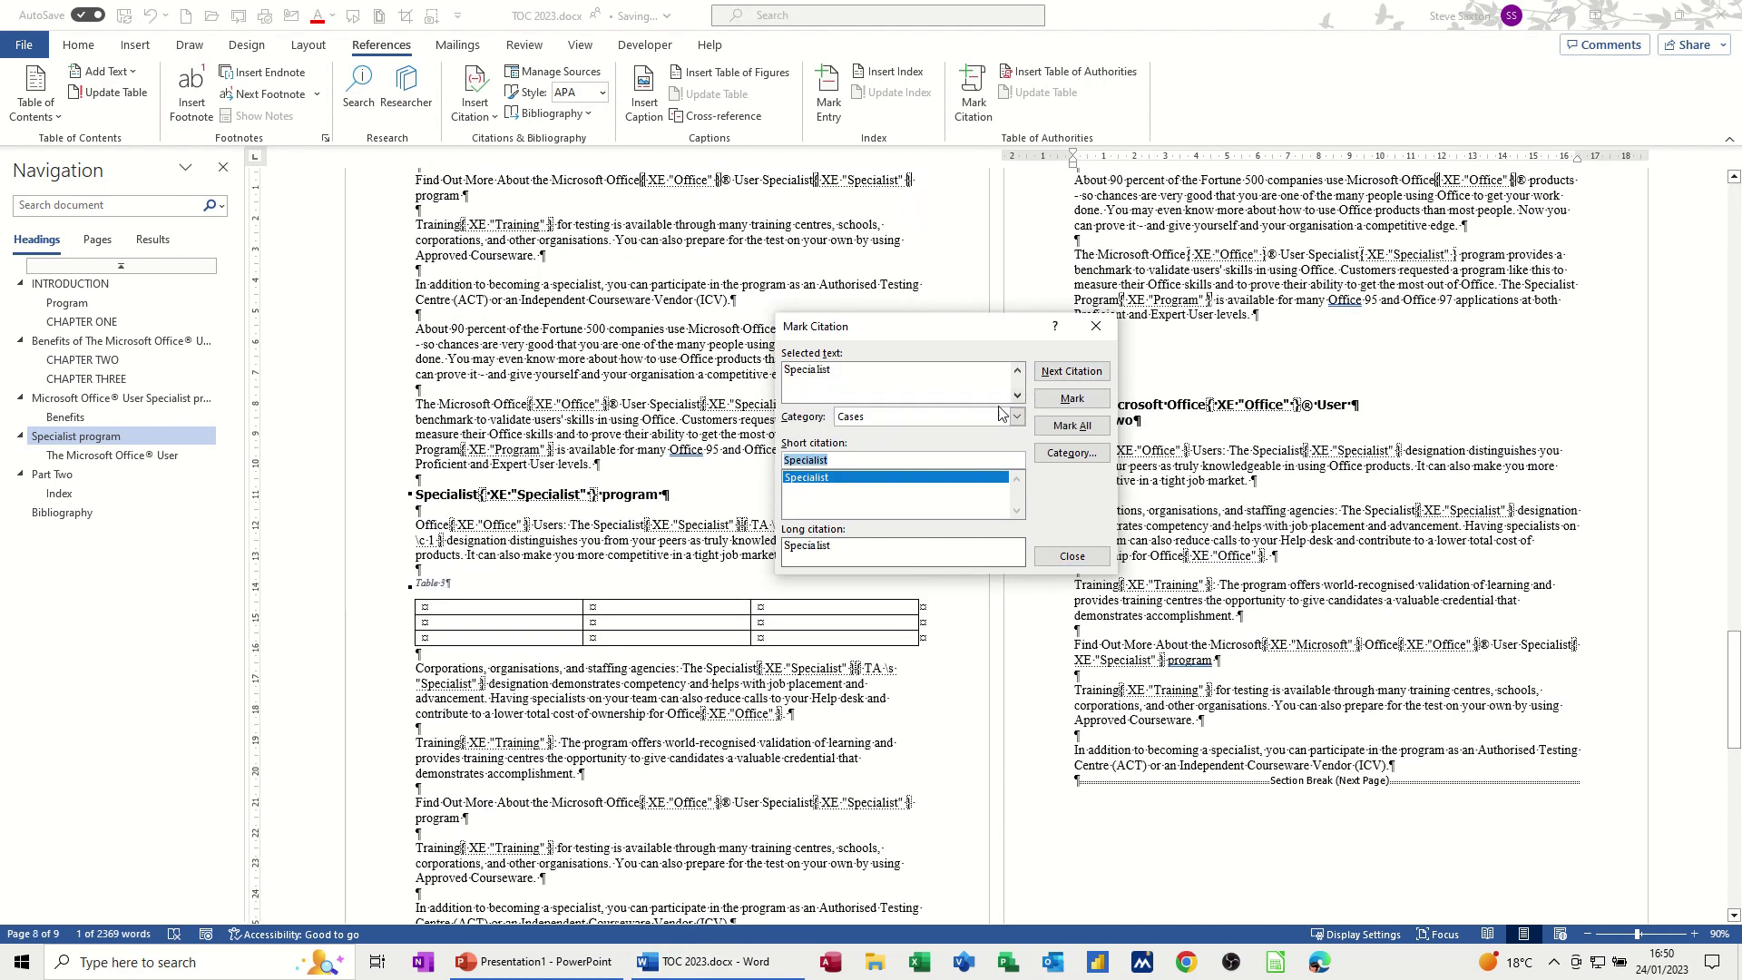
pyautogui.doubleClick(438, 464)
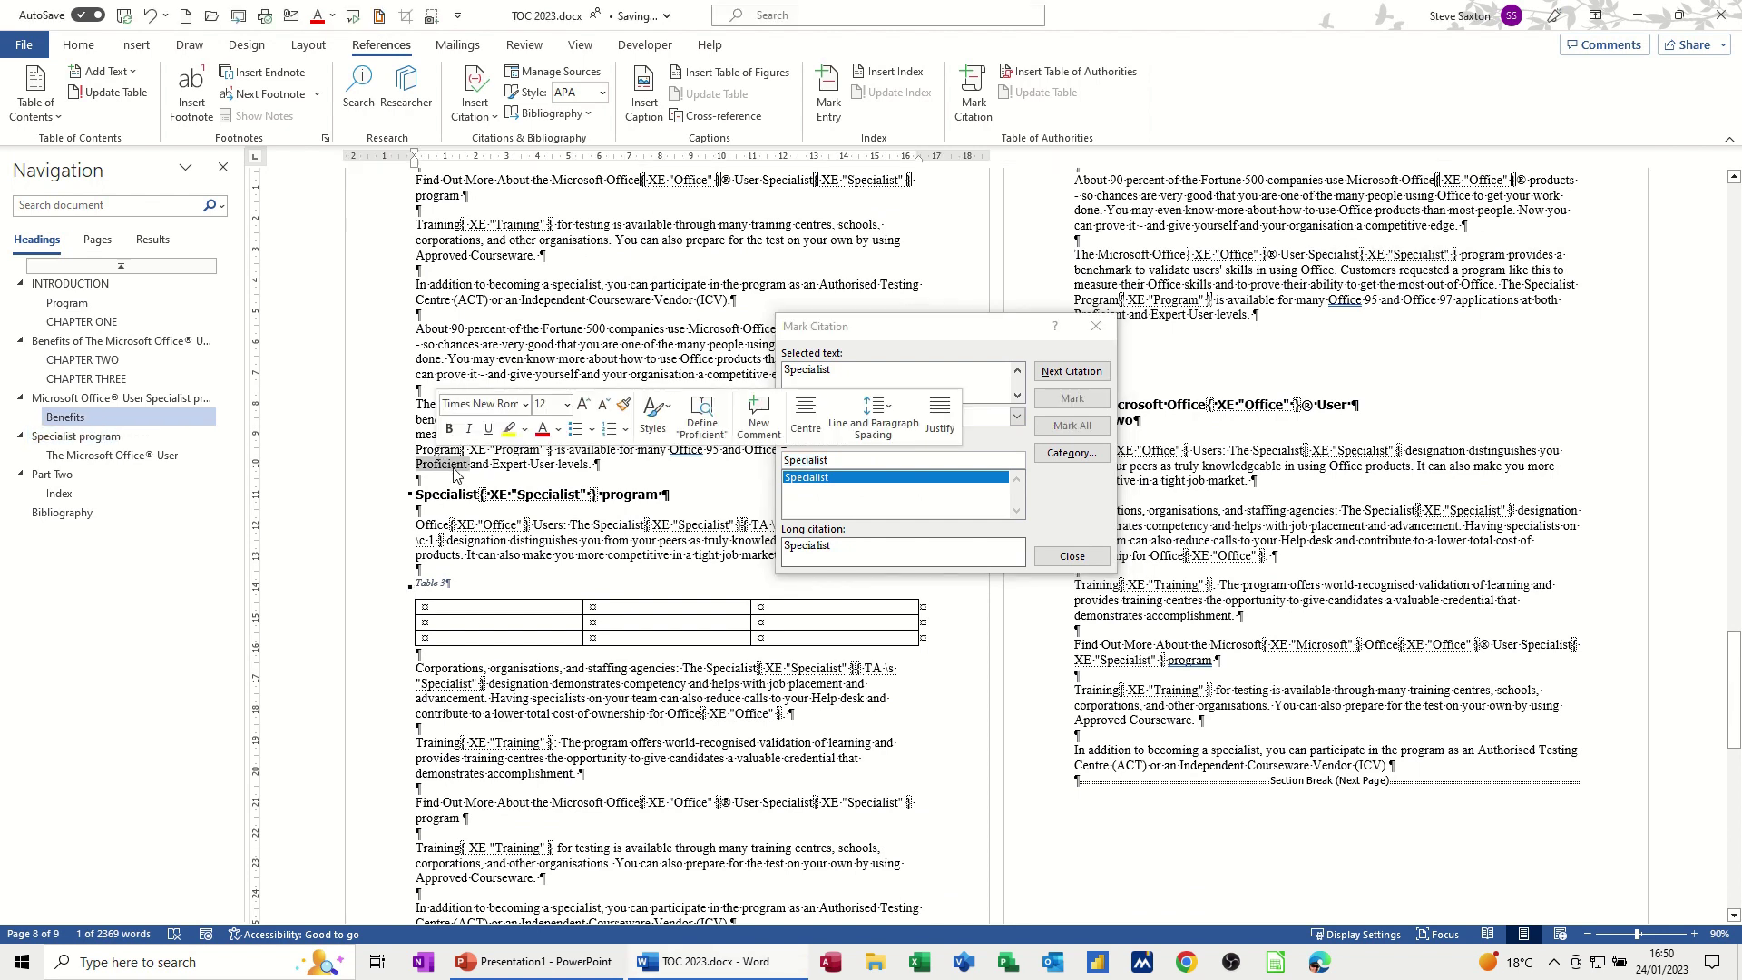
pyautogui.click(1071, 398)
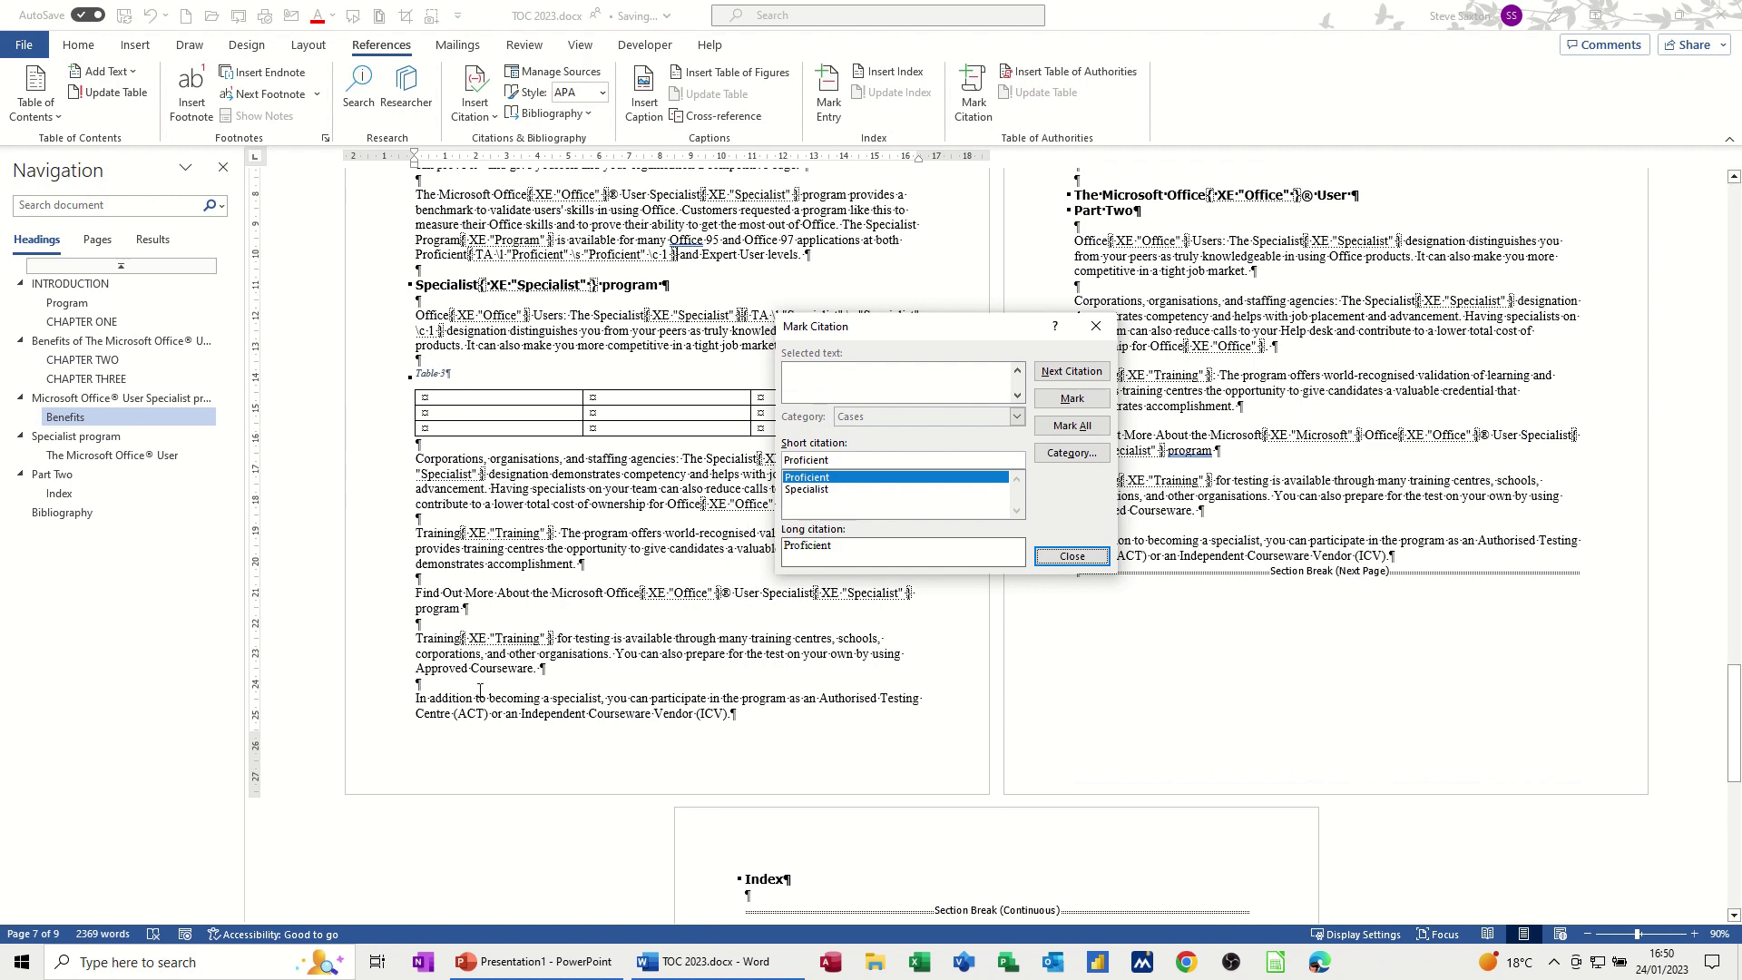
# Step: Mark Corporations on the right page as a citation
pyautogui.moveTo(992, 326); pyautogui.dragTo(854, 319)
pyautogui.doubleClick(1118, 300)
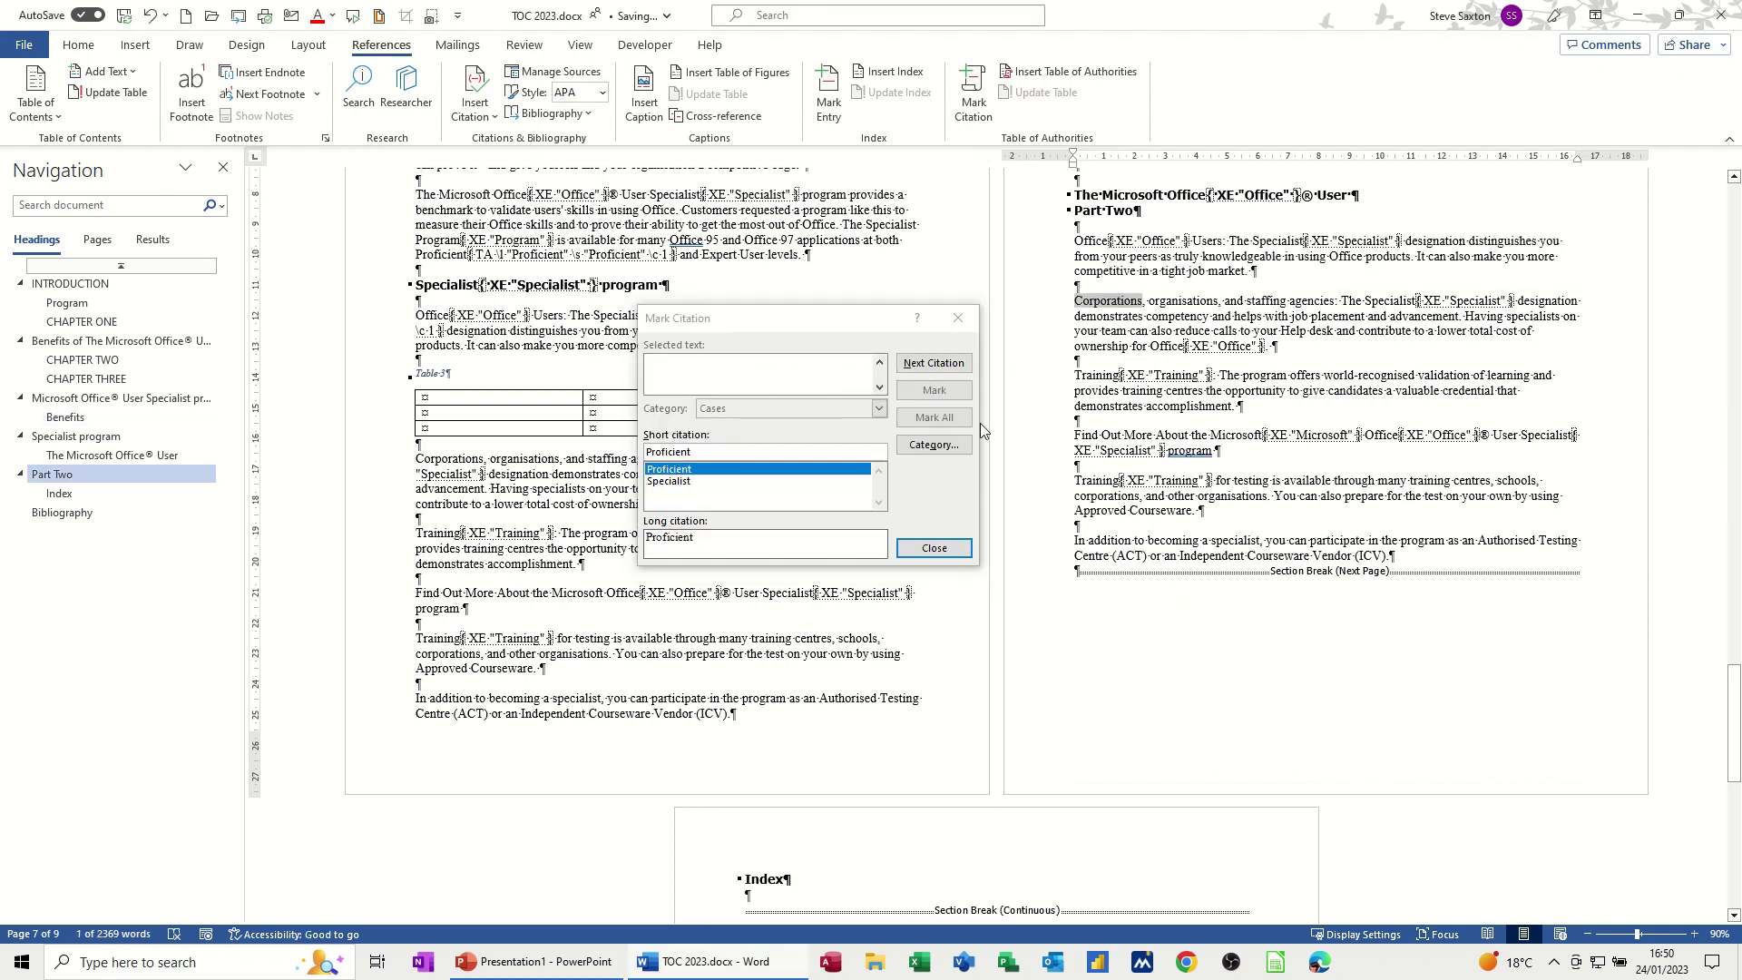
pyautogui.click(934, 390)
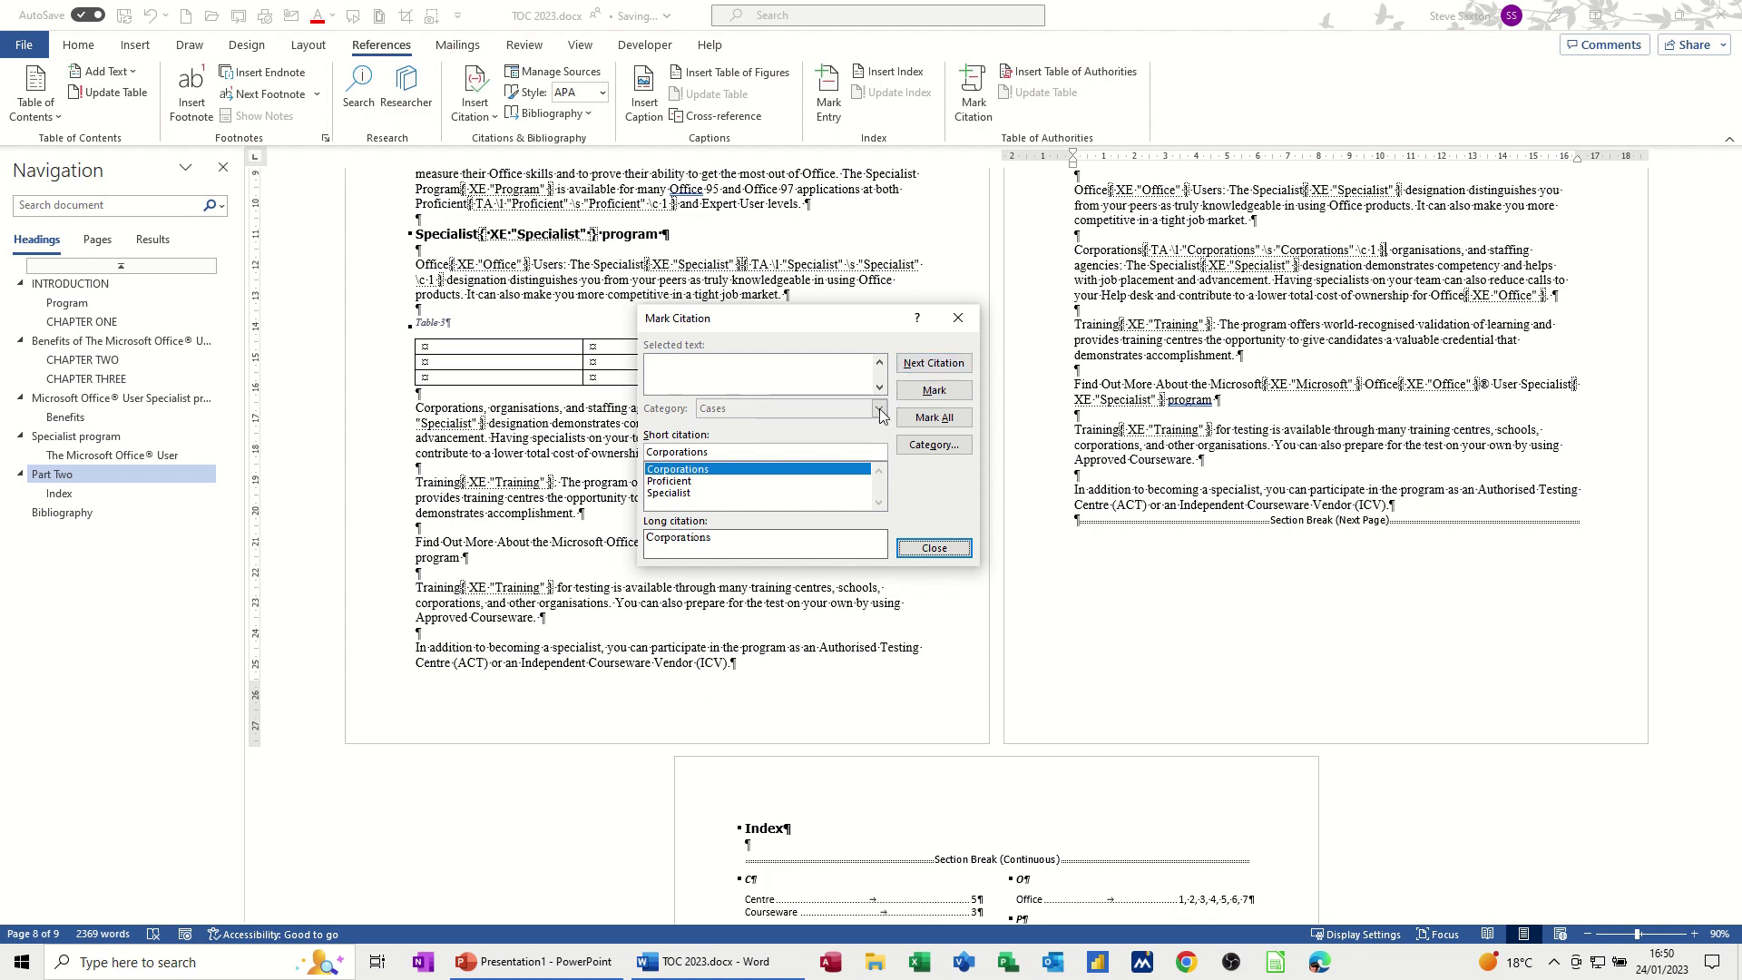
pyautogui.click(933, 362)
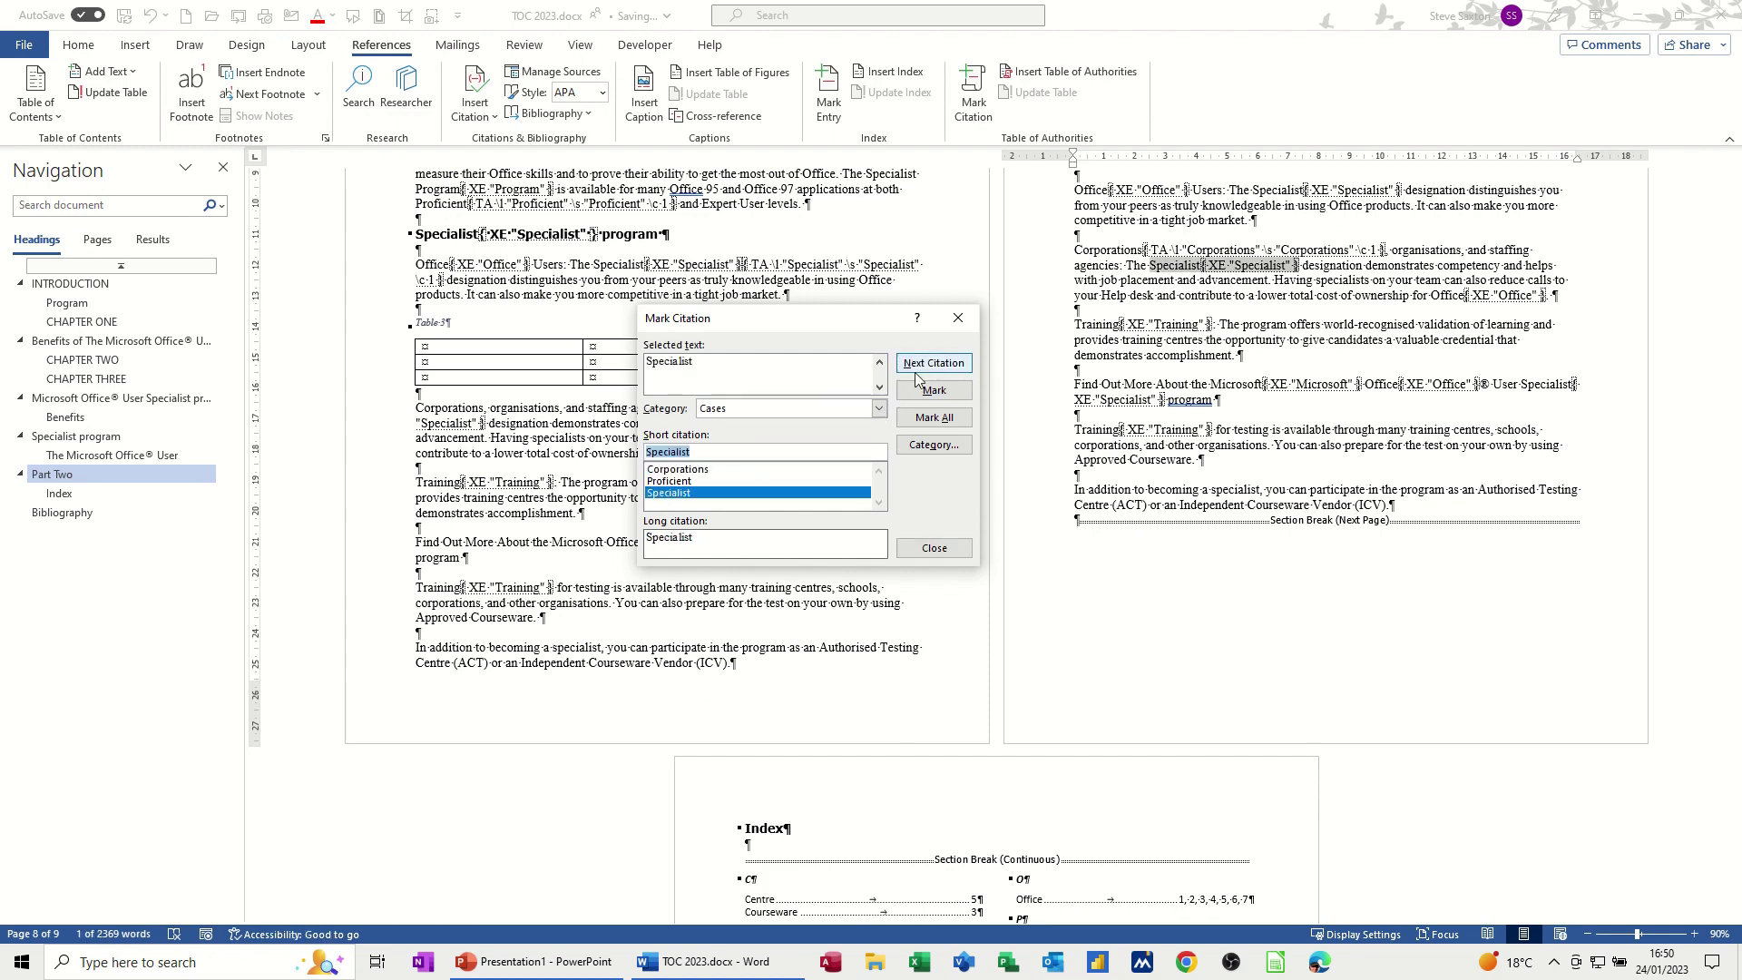
# Step: Mark 'program' and 'Courseware' on the right page under Other Authorities
pyautogui.click(879, 409)
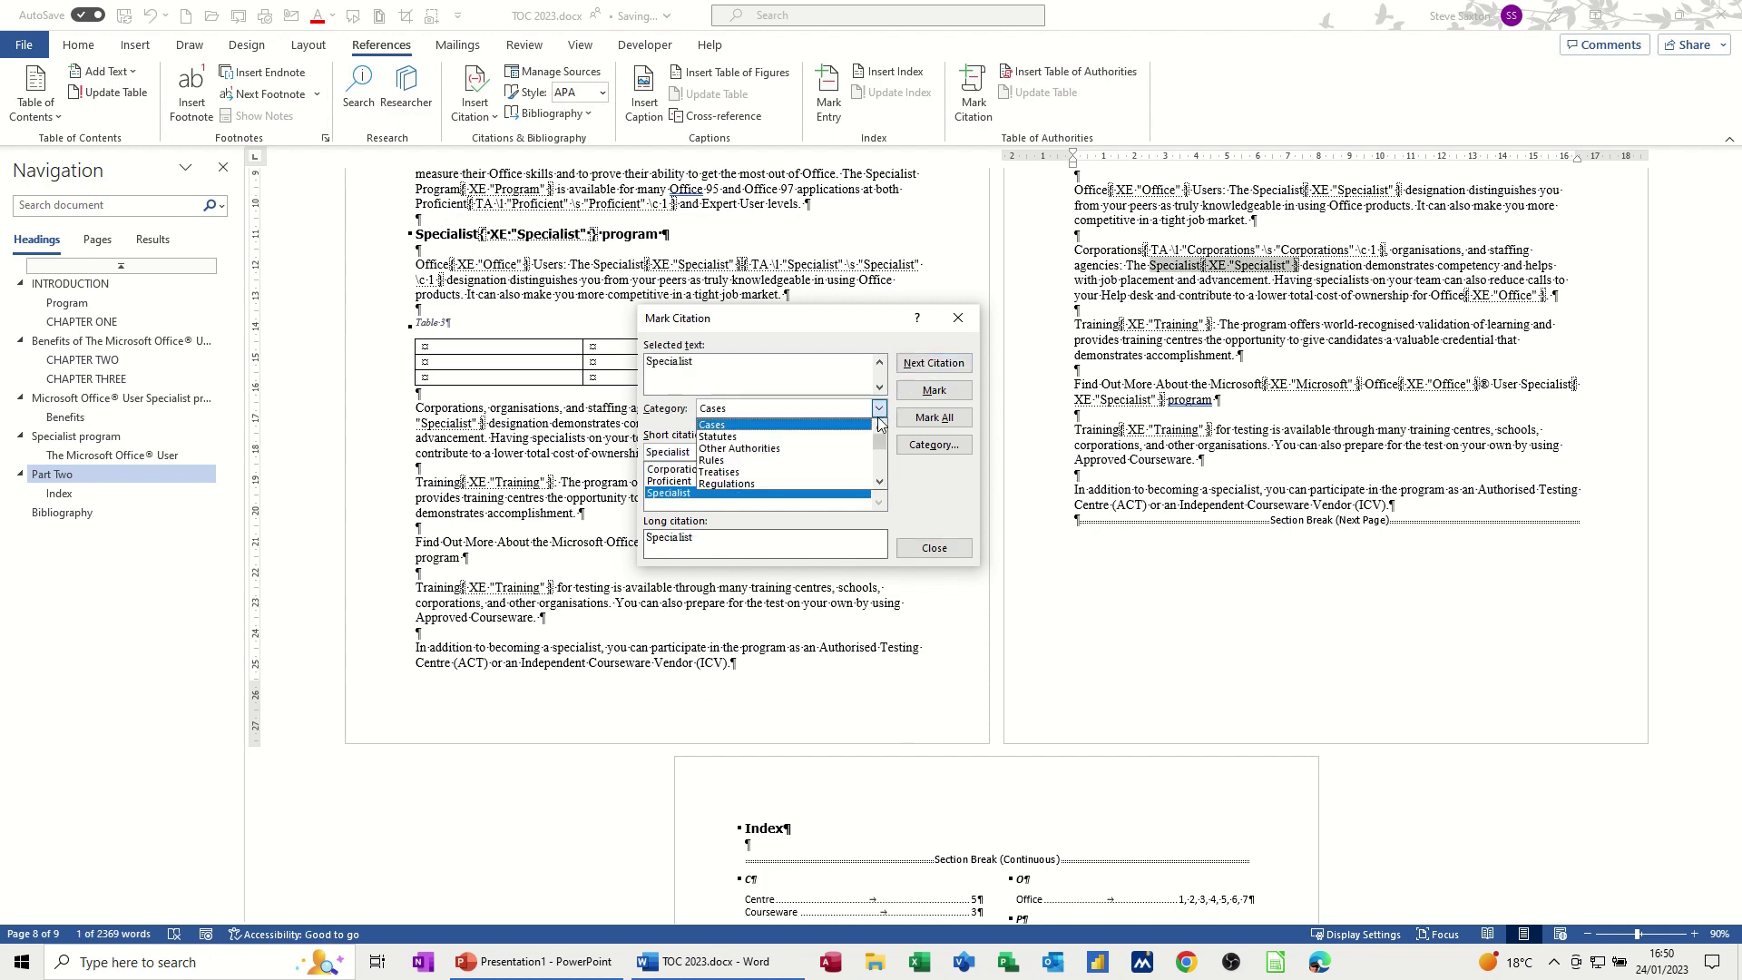
pyautogui.click(777, 449)
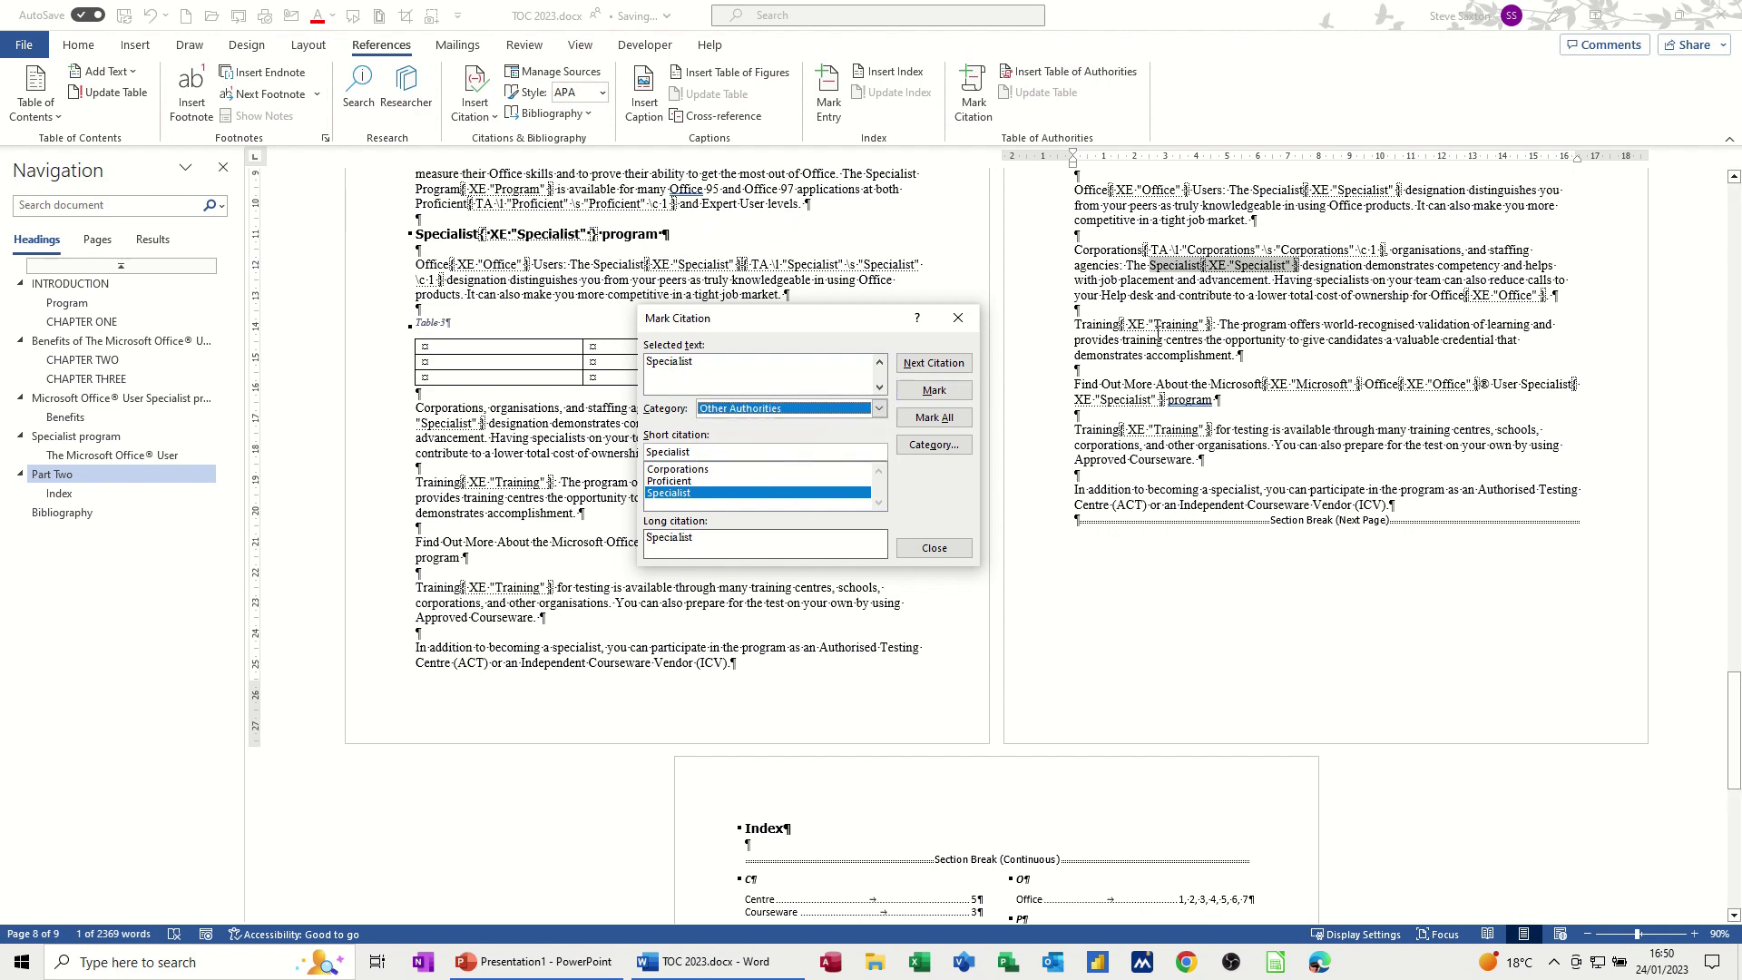
pyautogui.doubleClick(1264, 324)
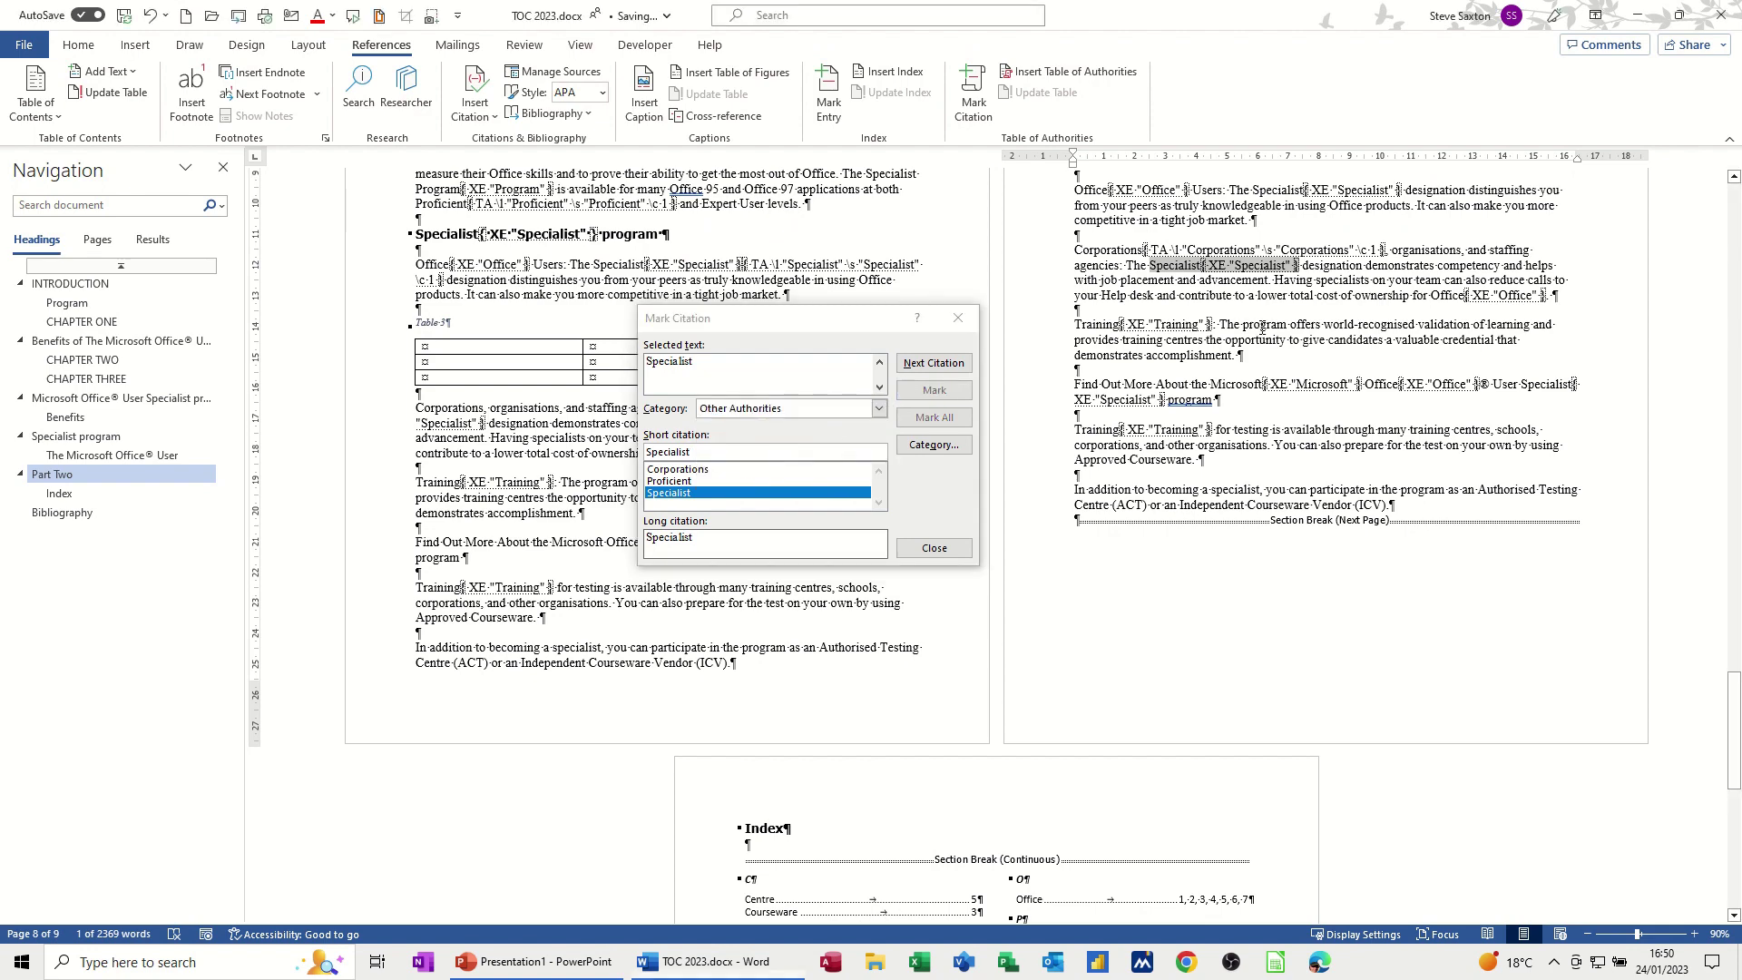
pyautogui.click(934, 390)
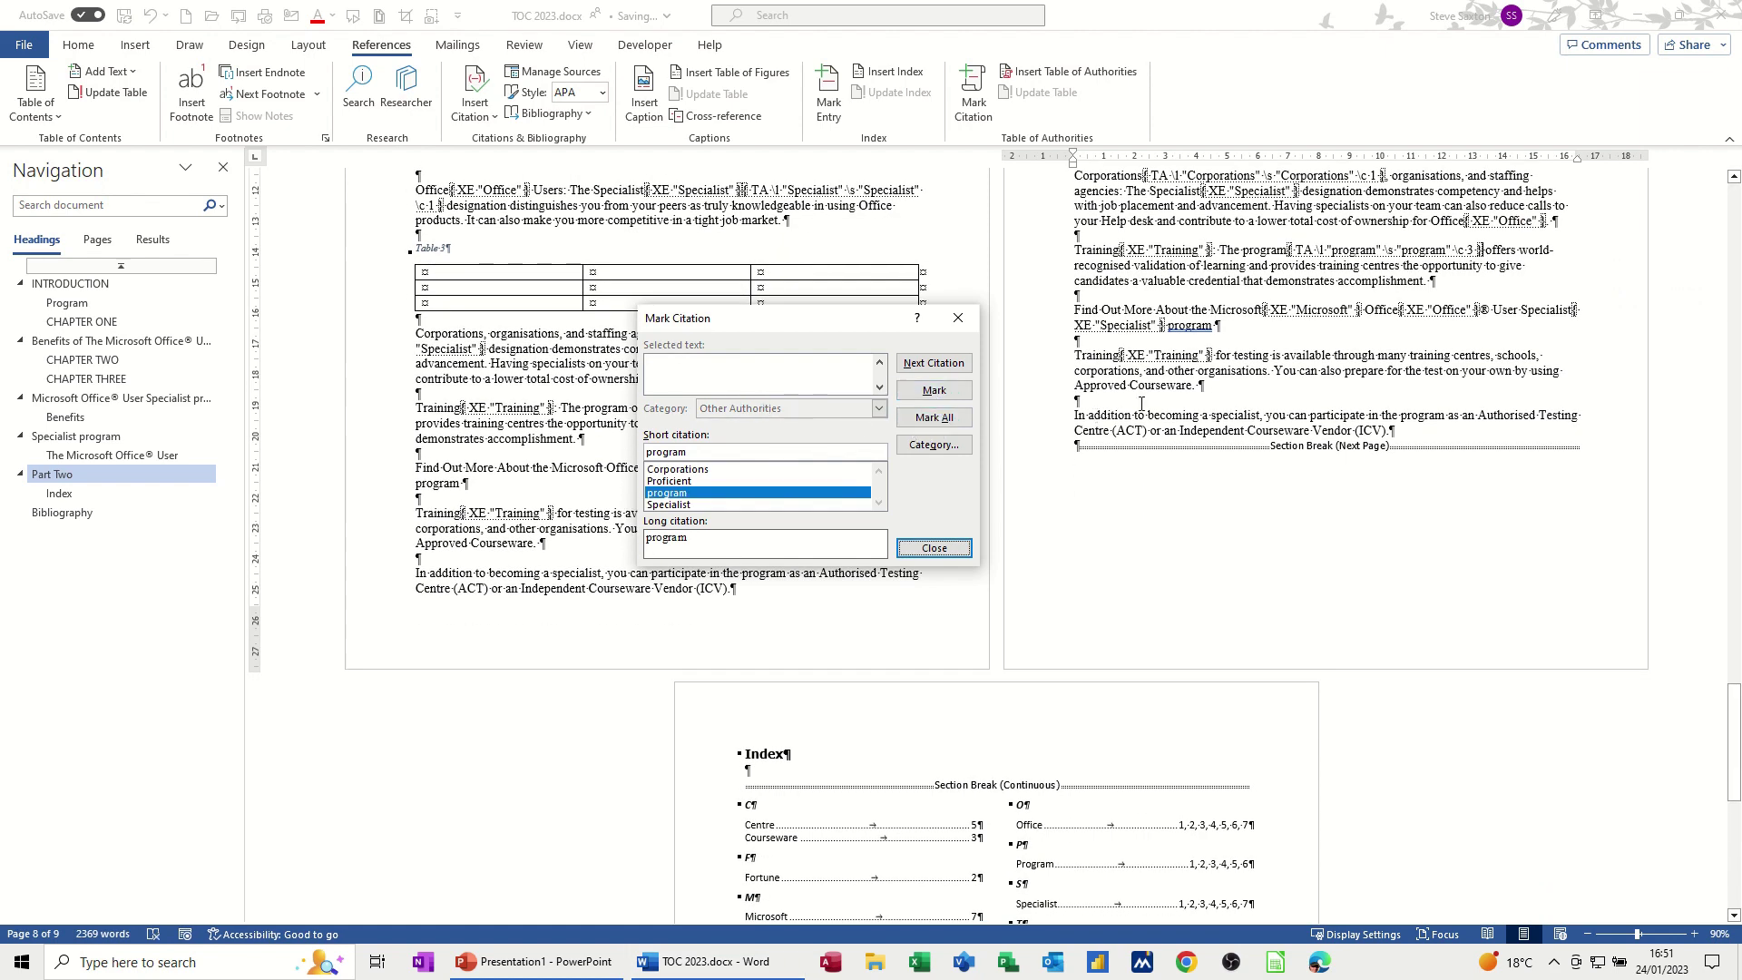
pyautogui.doubleClick(1163, 387)
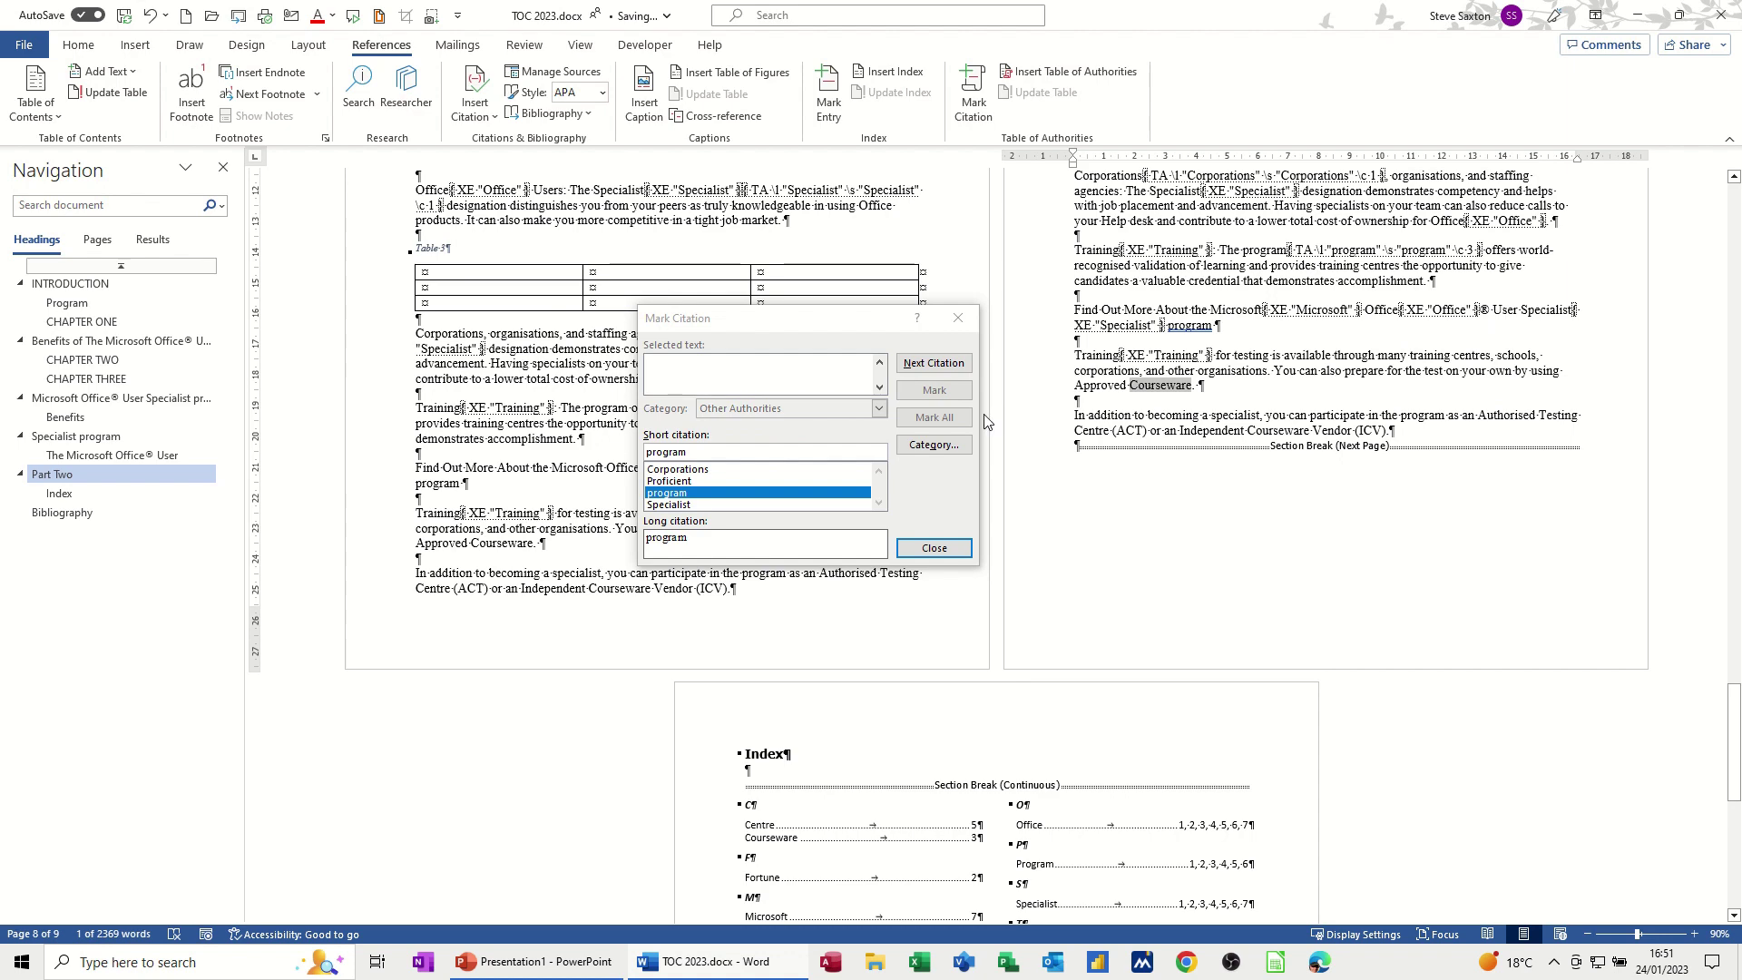
pyautogui.click(934, 390)
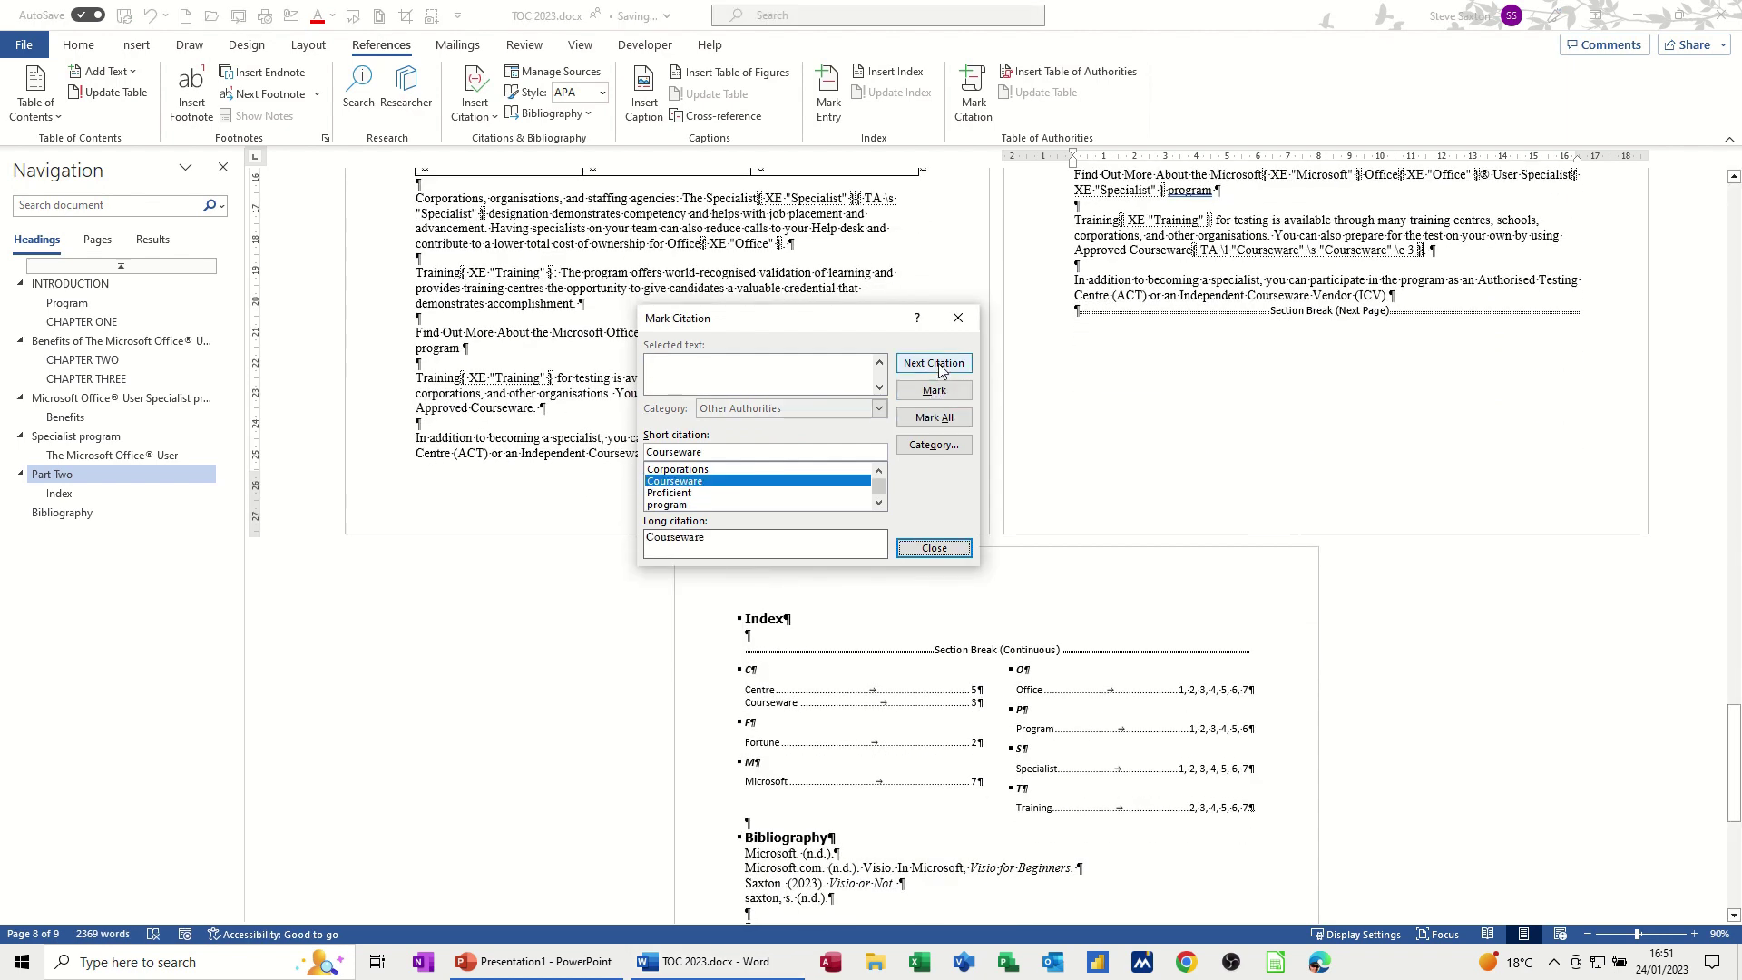
# Step: Mark 'specialist' in the last paragraph as a Rules citation
pyautogui.click(933, 363)
pyautogui.click(880, 410)
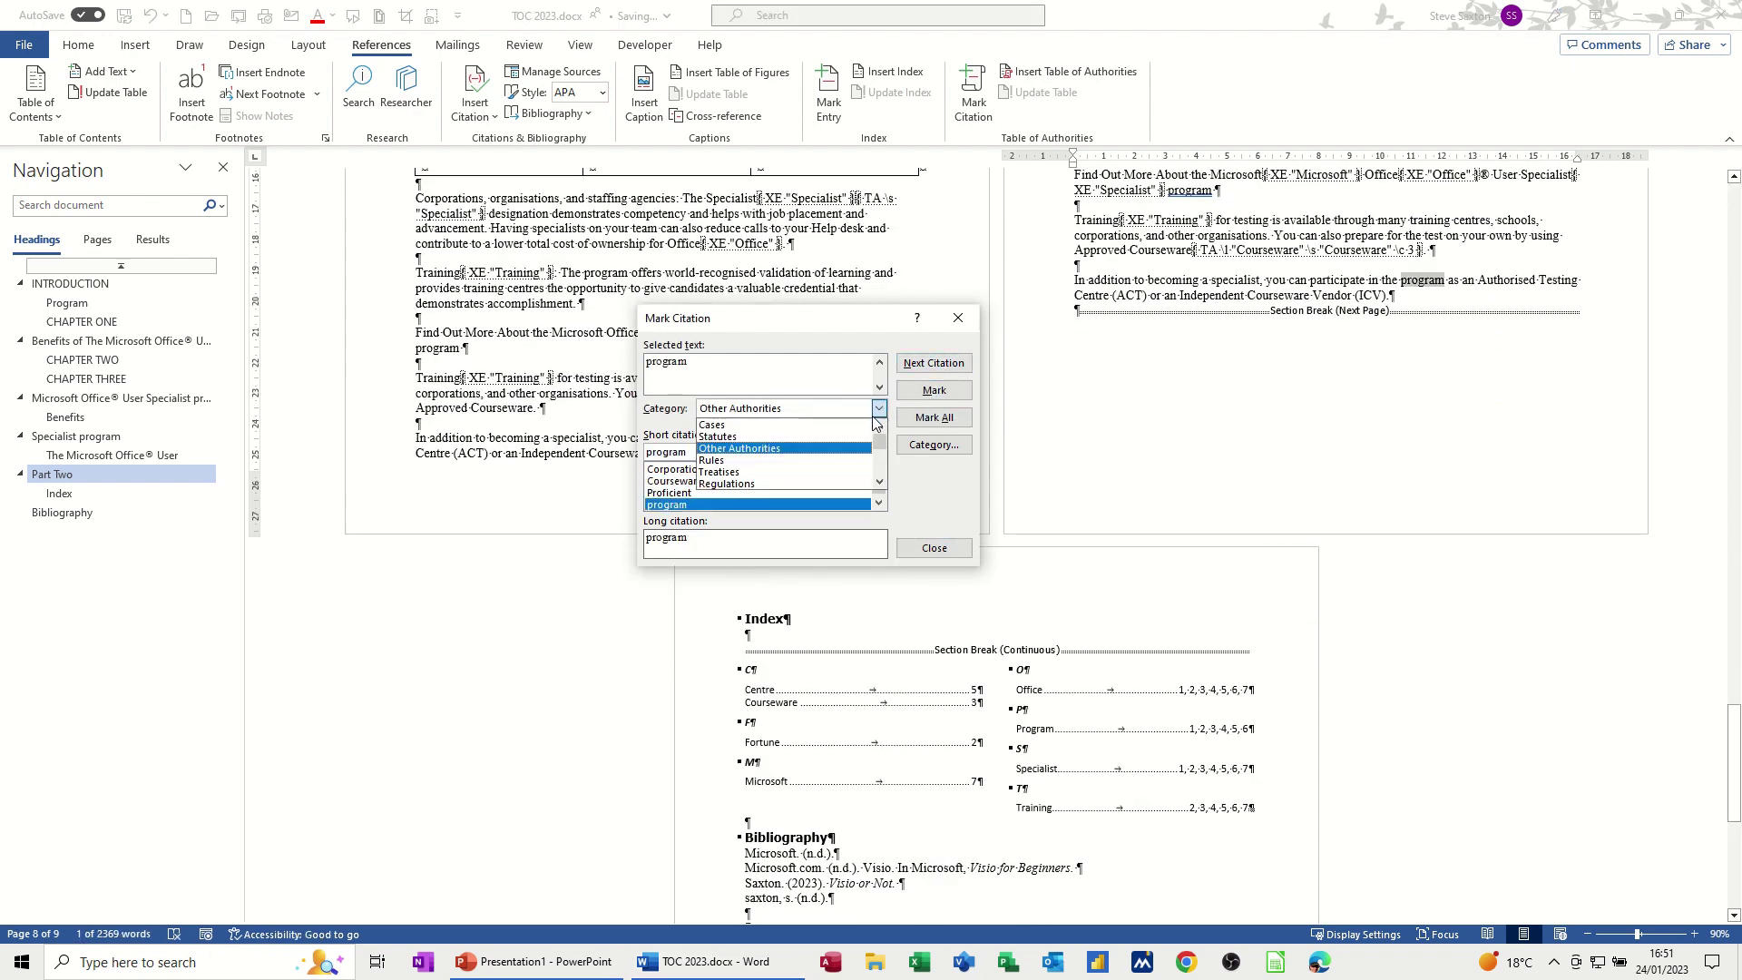
pyautogui.click(792, 461)
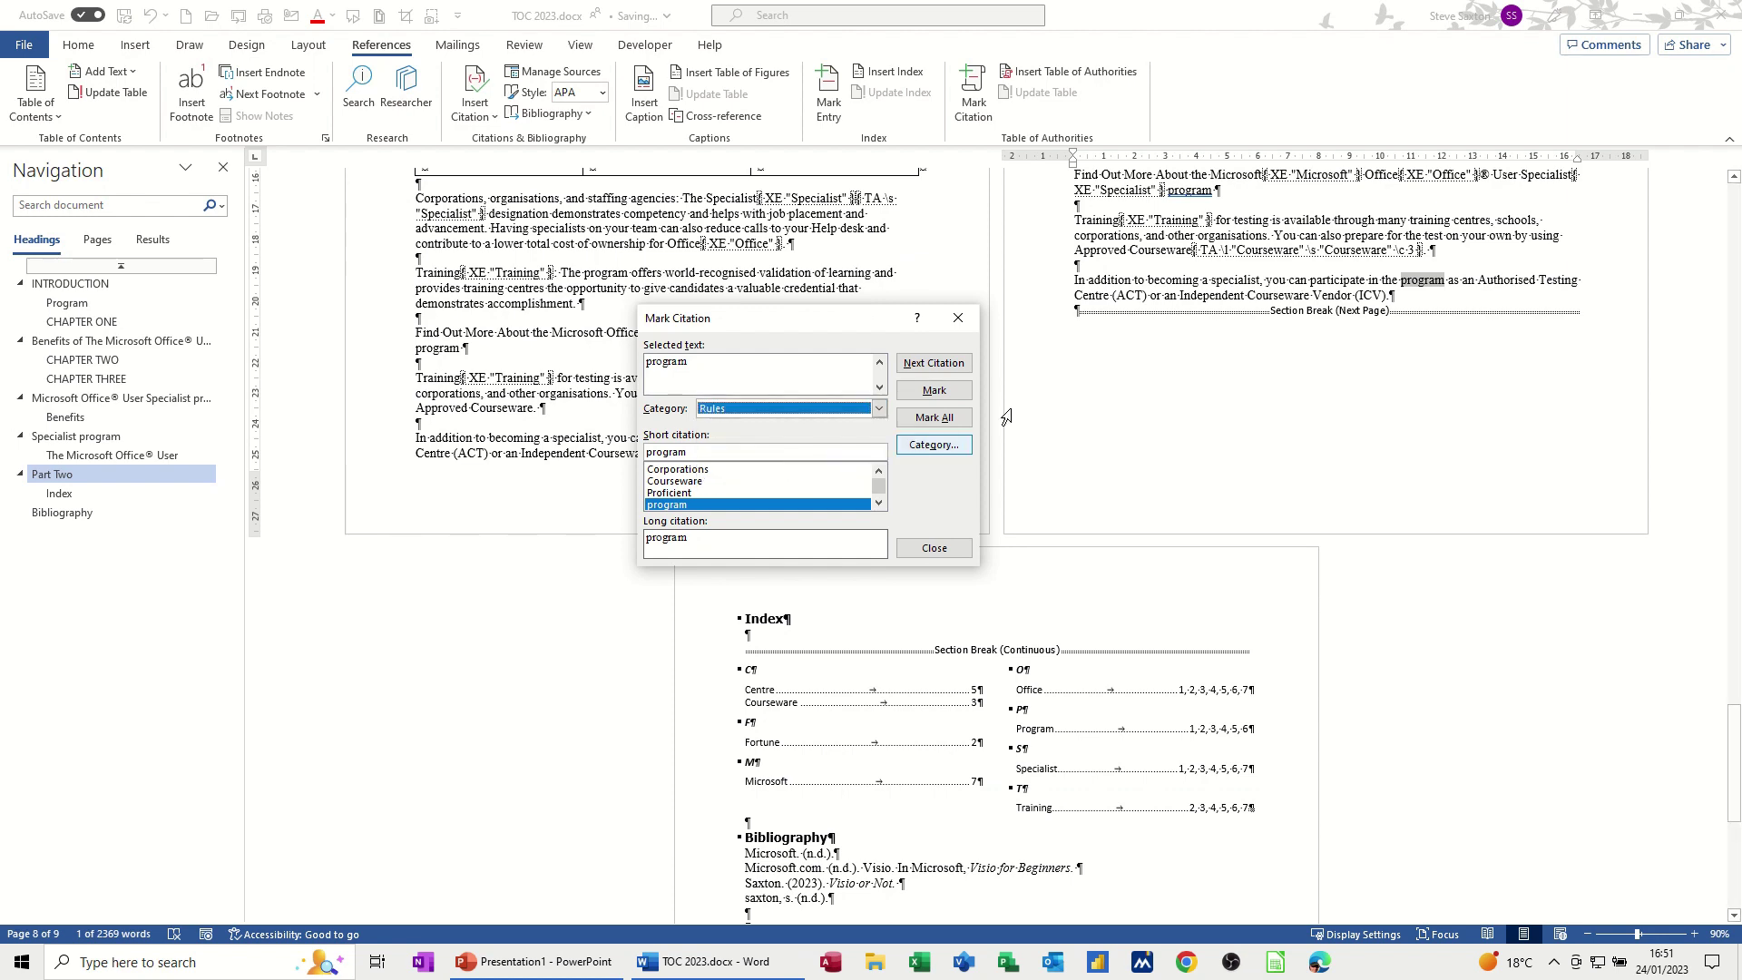
pyautogui.doubleClick(1222, 279)
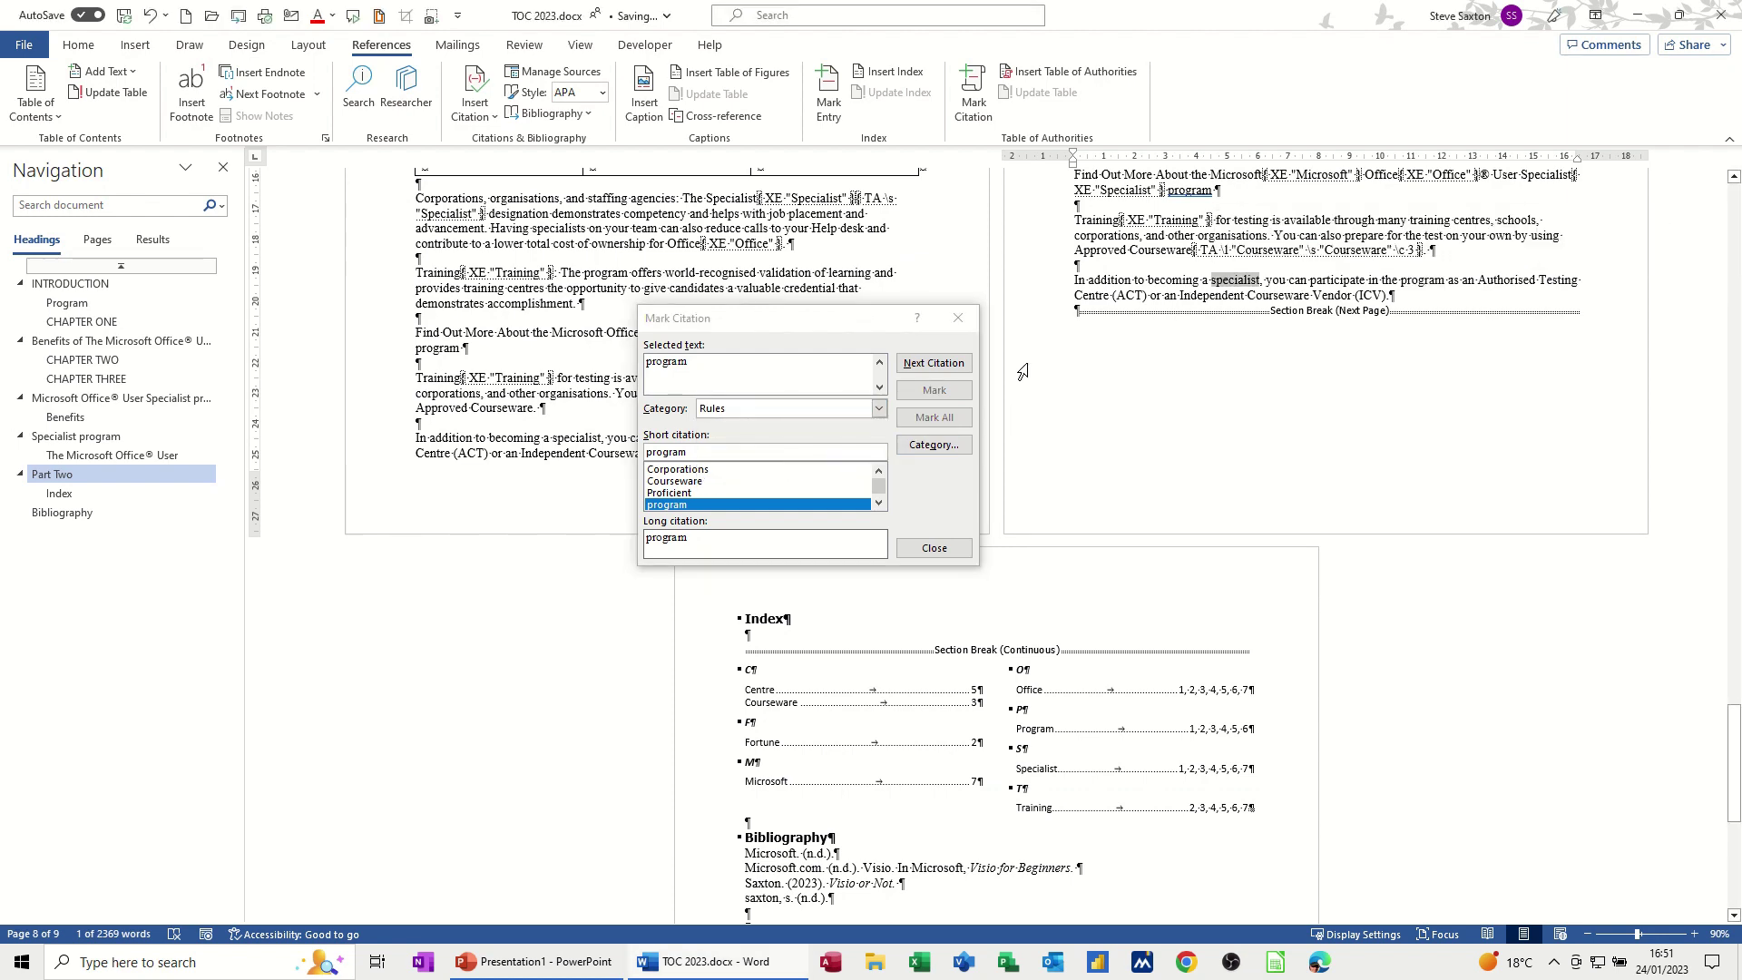
pyautogui.click(934, 390)
# Step: Finish citation marking and hide the formatting marks
pyautogui.click(934, 548)
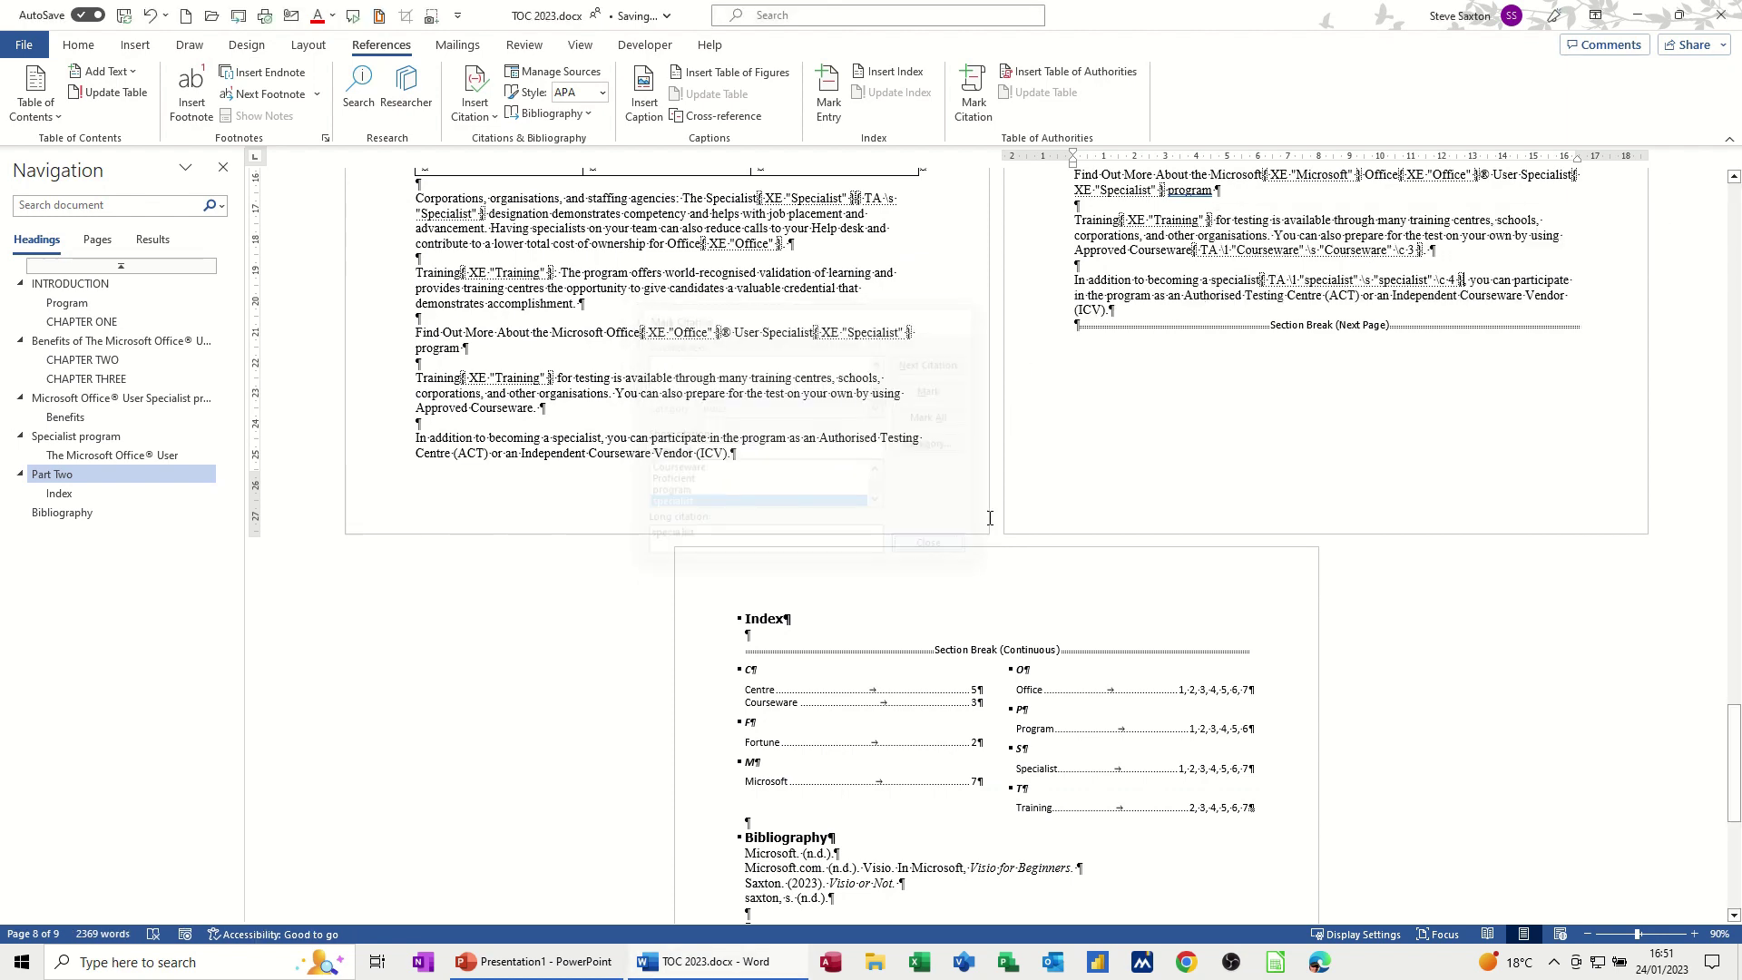
pyautogui.scroll(-10, 1222, 393)
pyautogui.scroll(-2, 1222, 393)
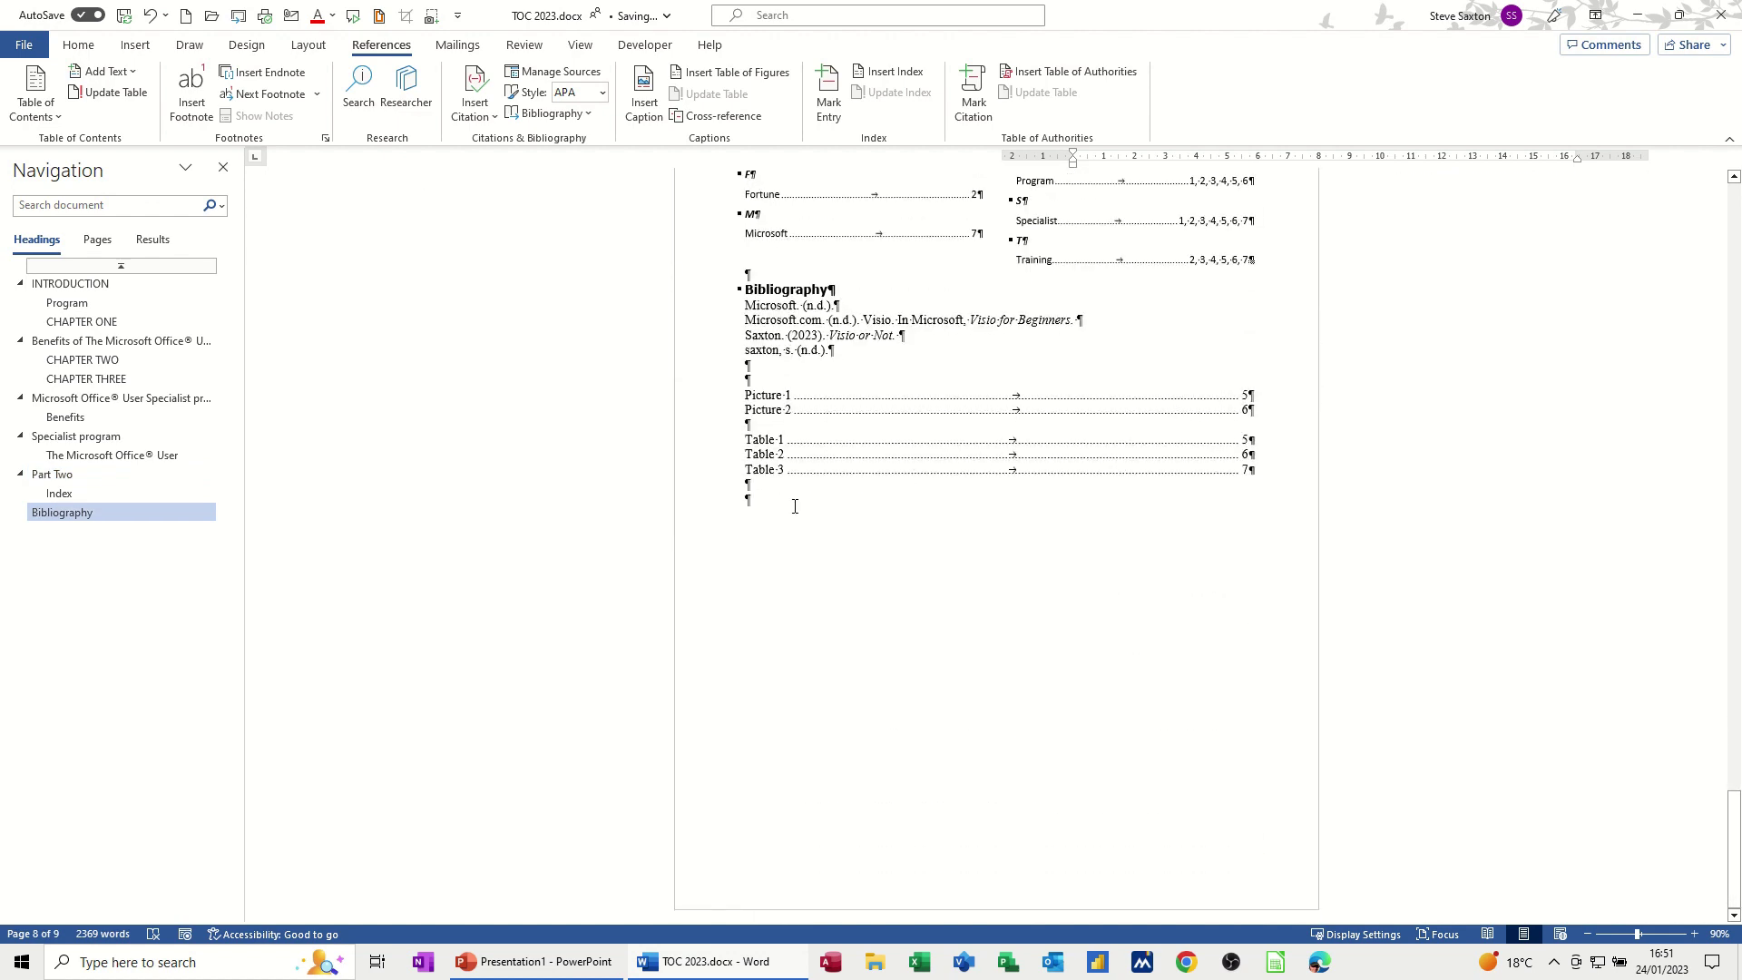
pyautogui.click(79, 44)
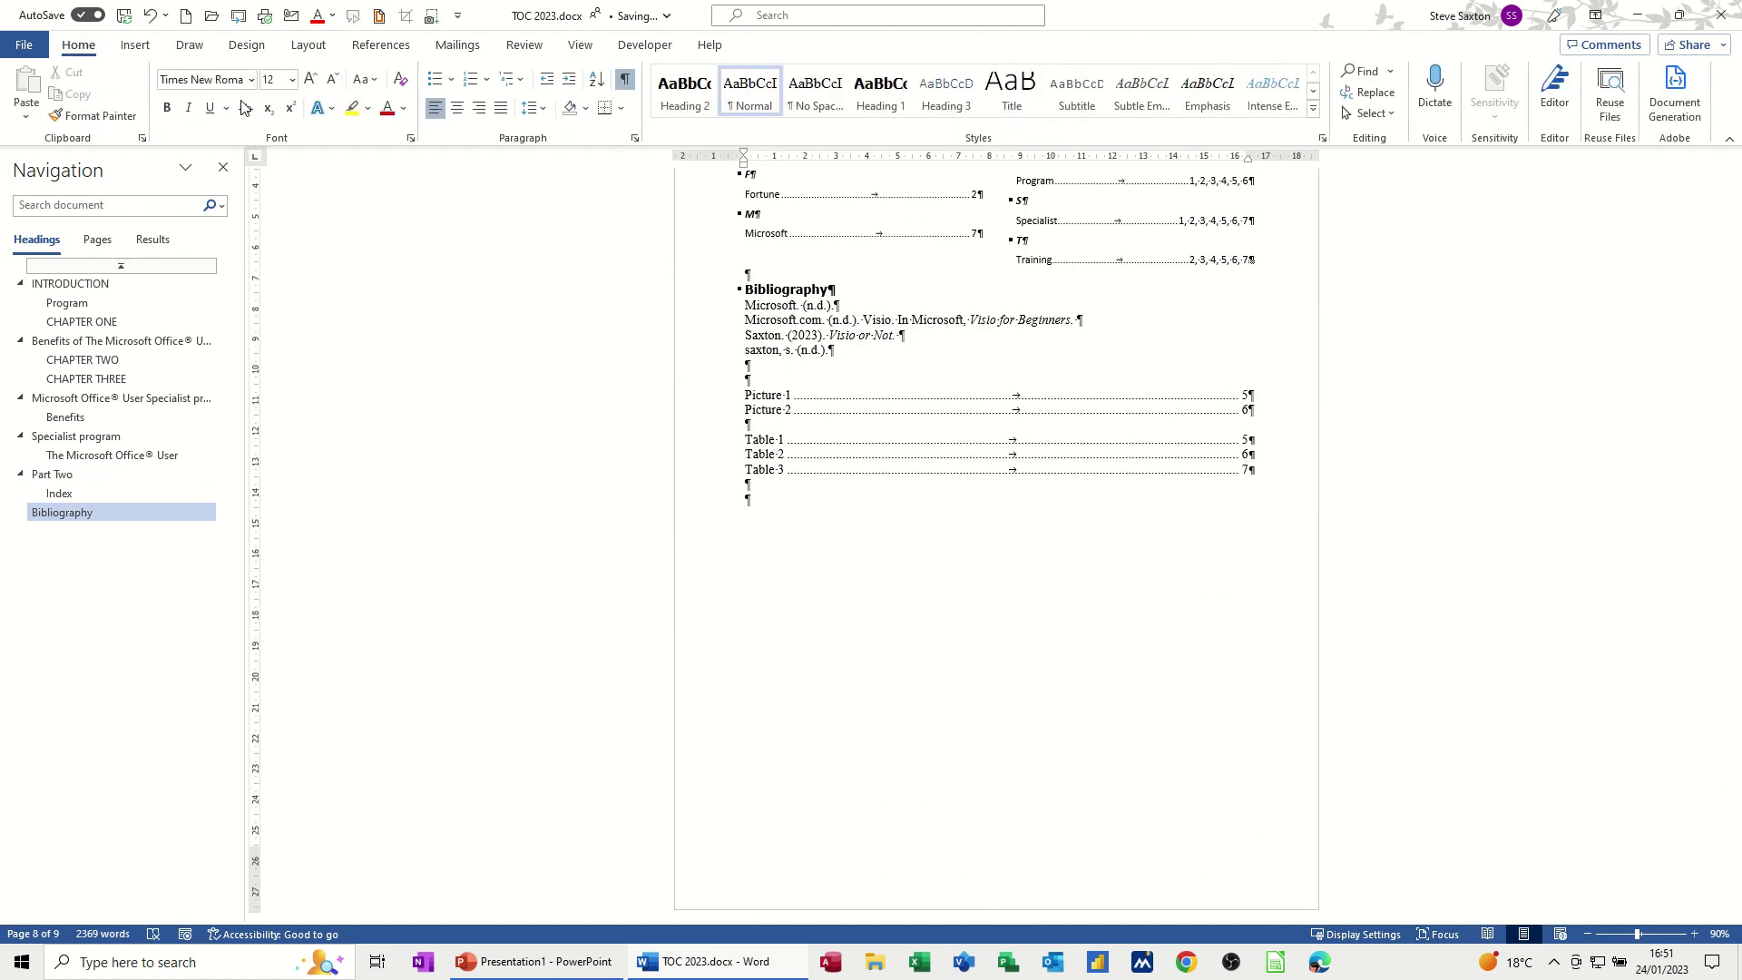
pyautogui.click(625, 79)
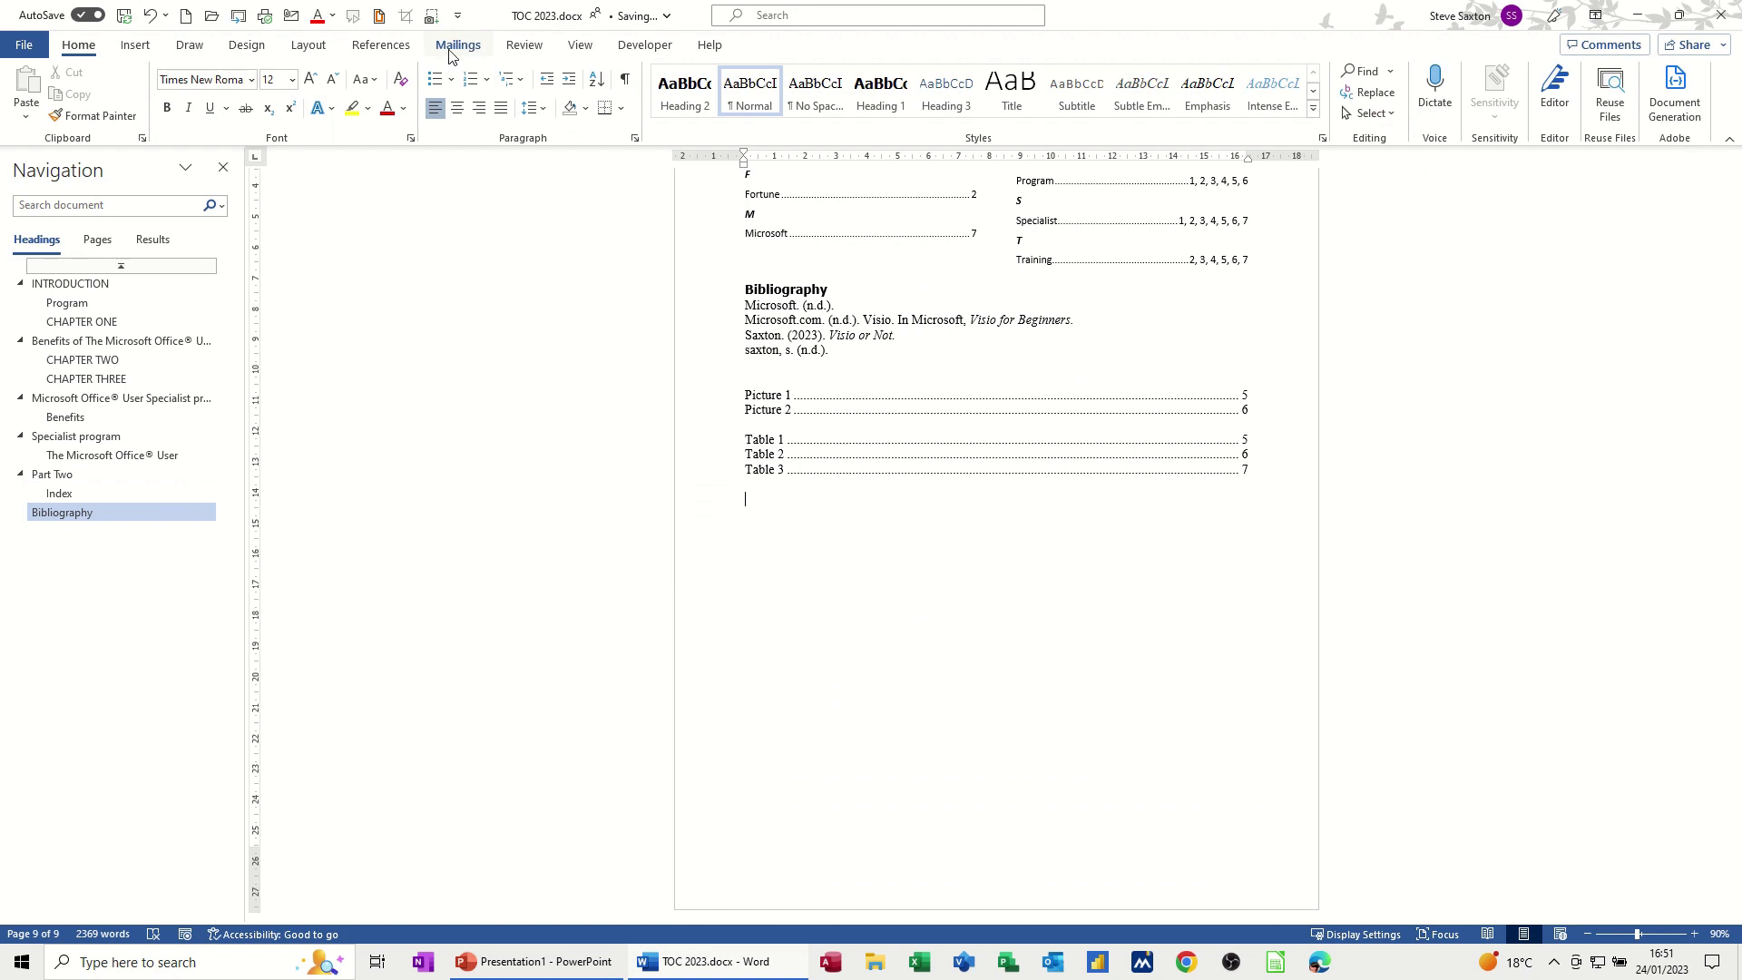
# Step: Insert a table of authorities covering all categories below the tables of figures
pyautogui.click(381, 44)
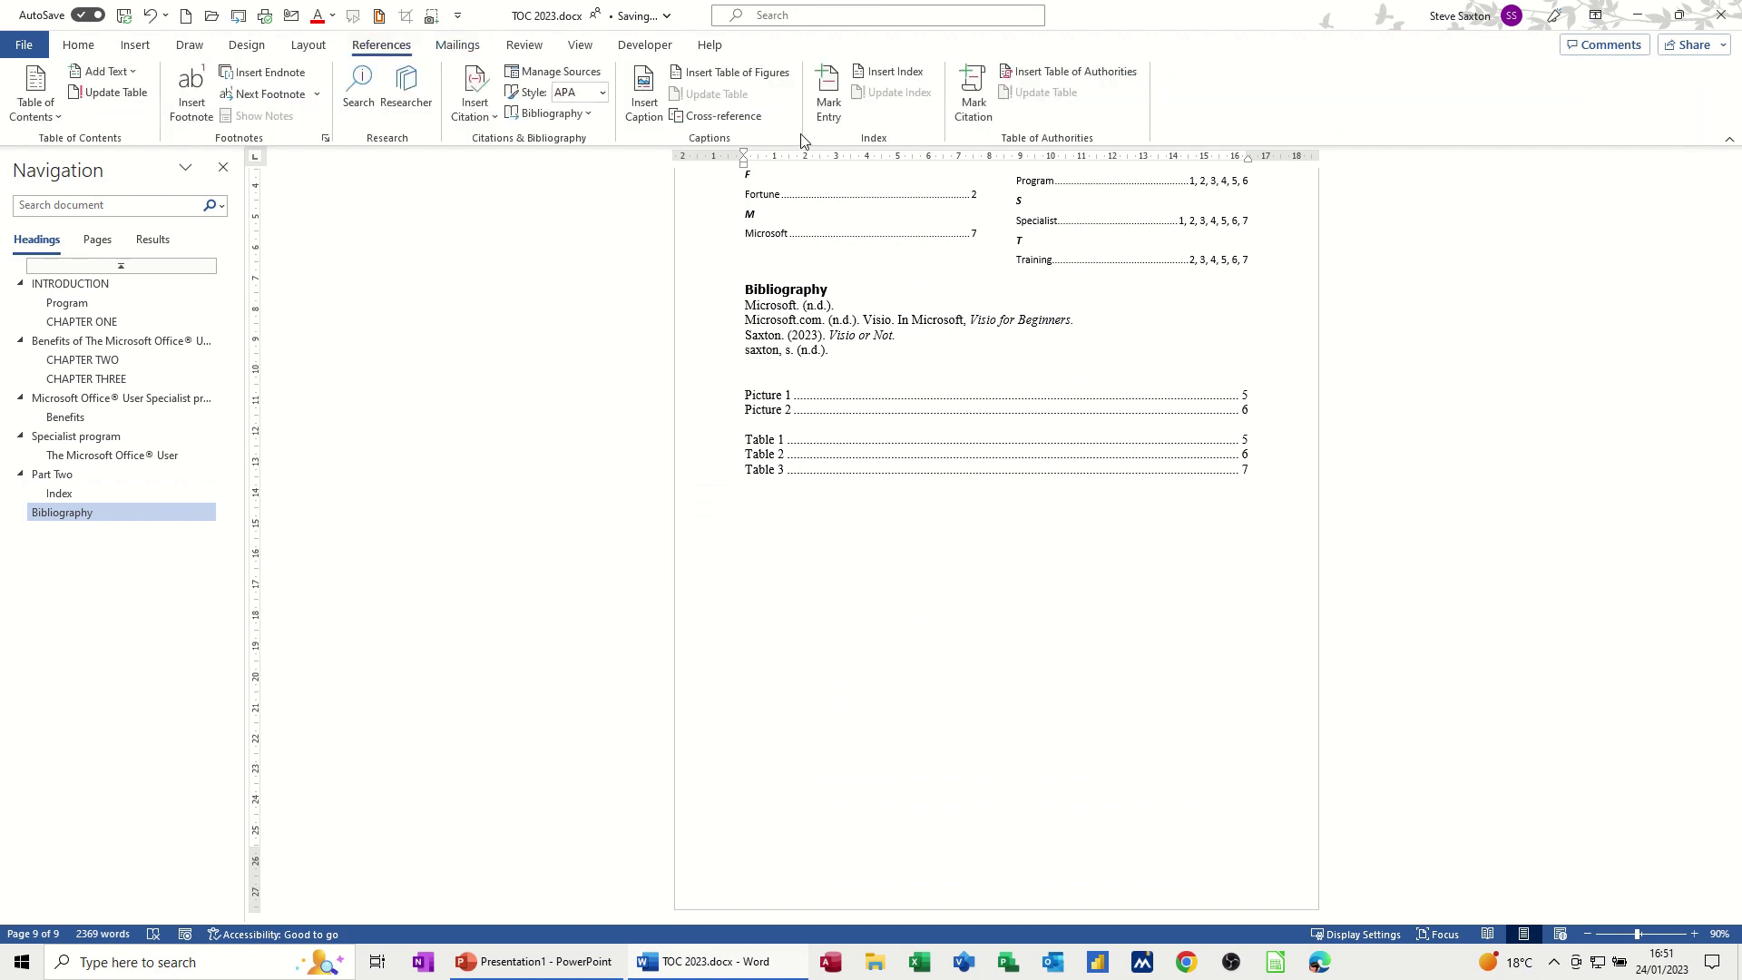
pyautogui.click(1073, 71)
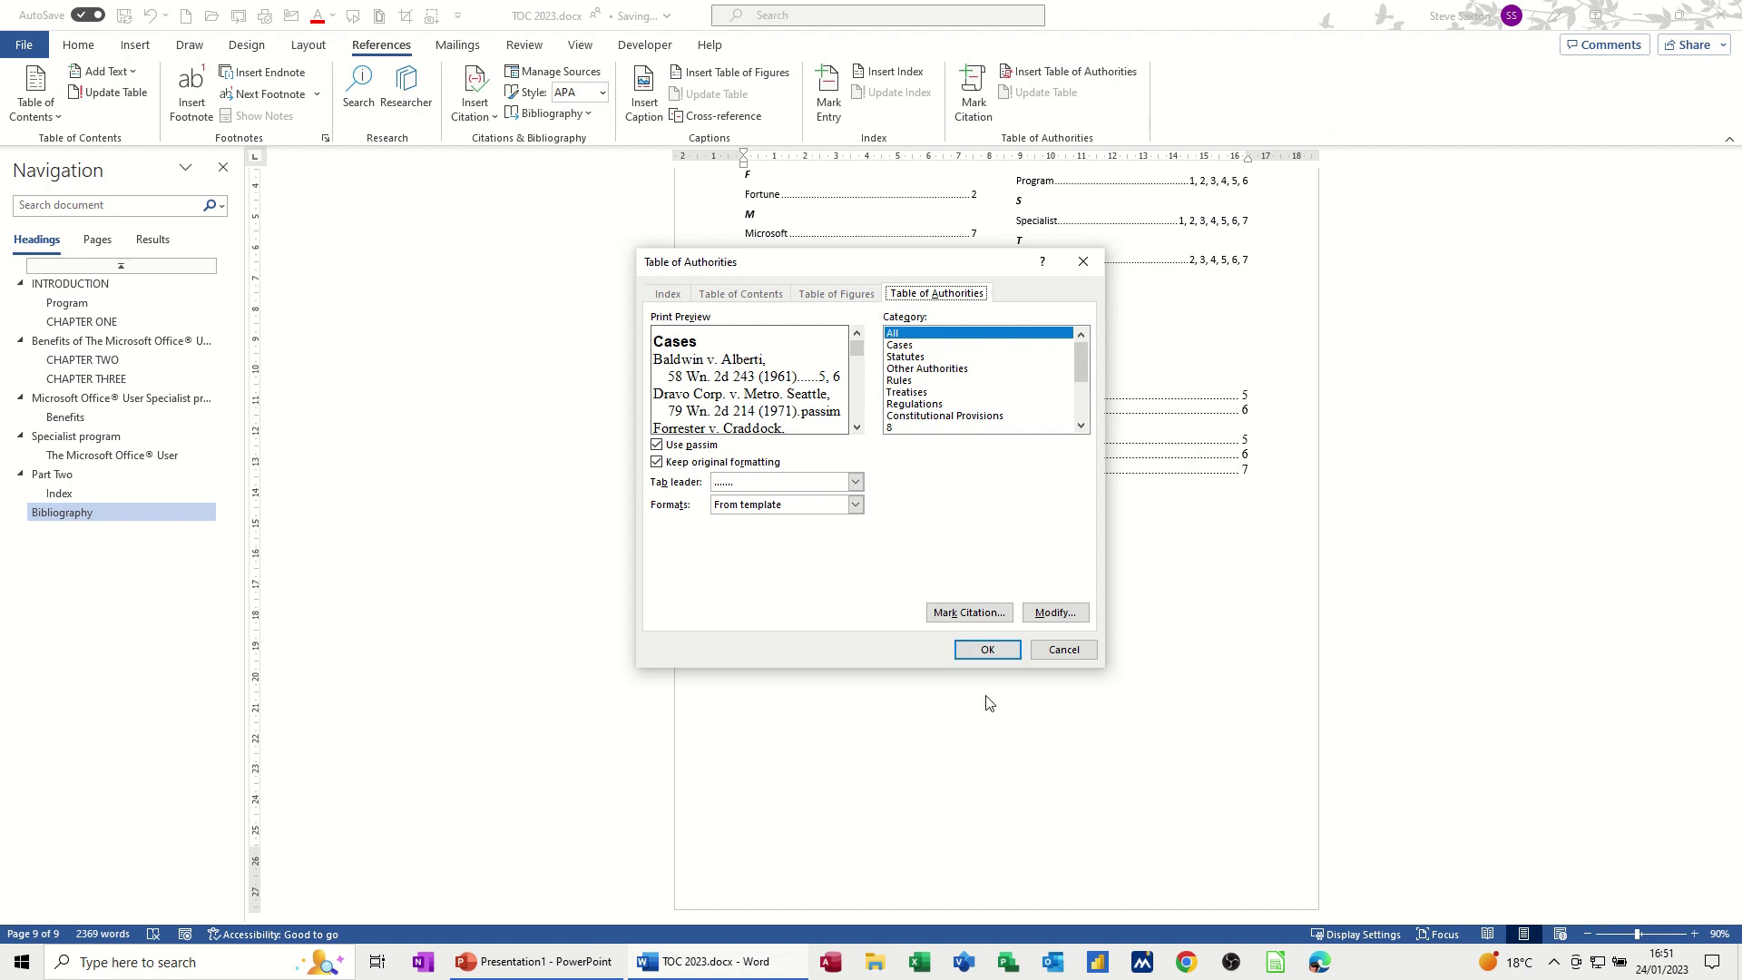
pyautogui.click(984, 652)
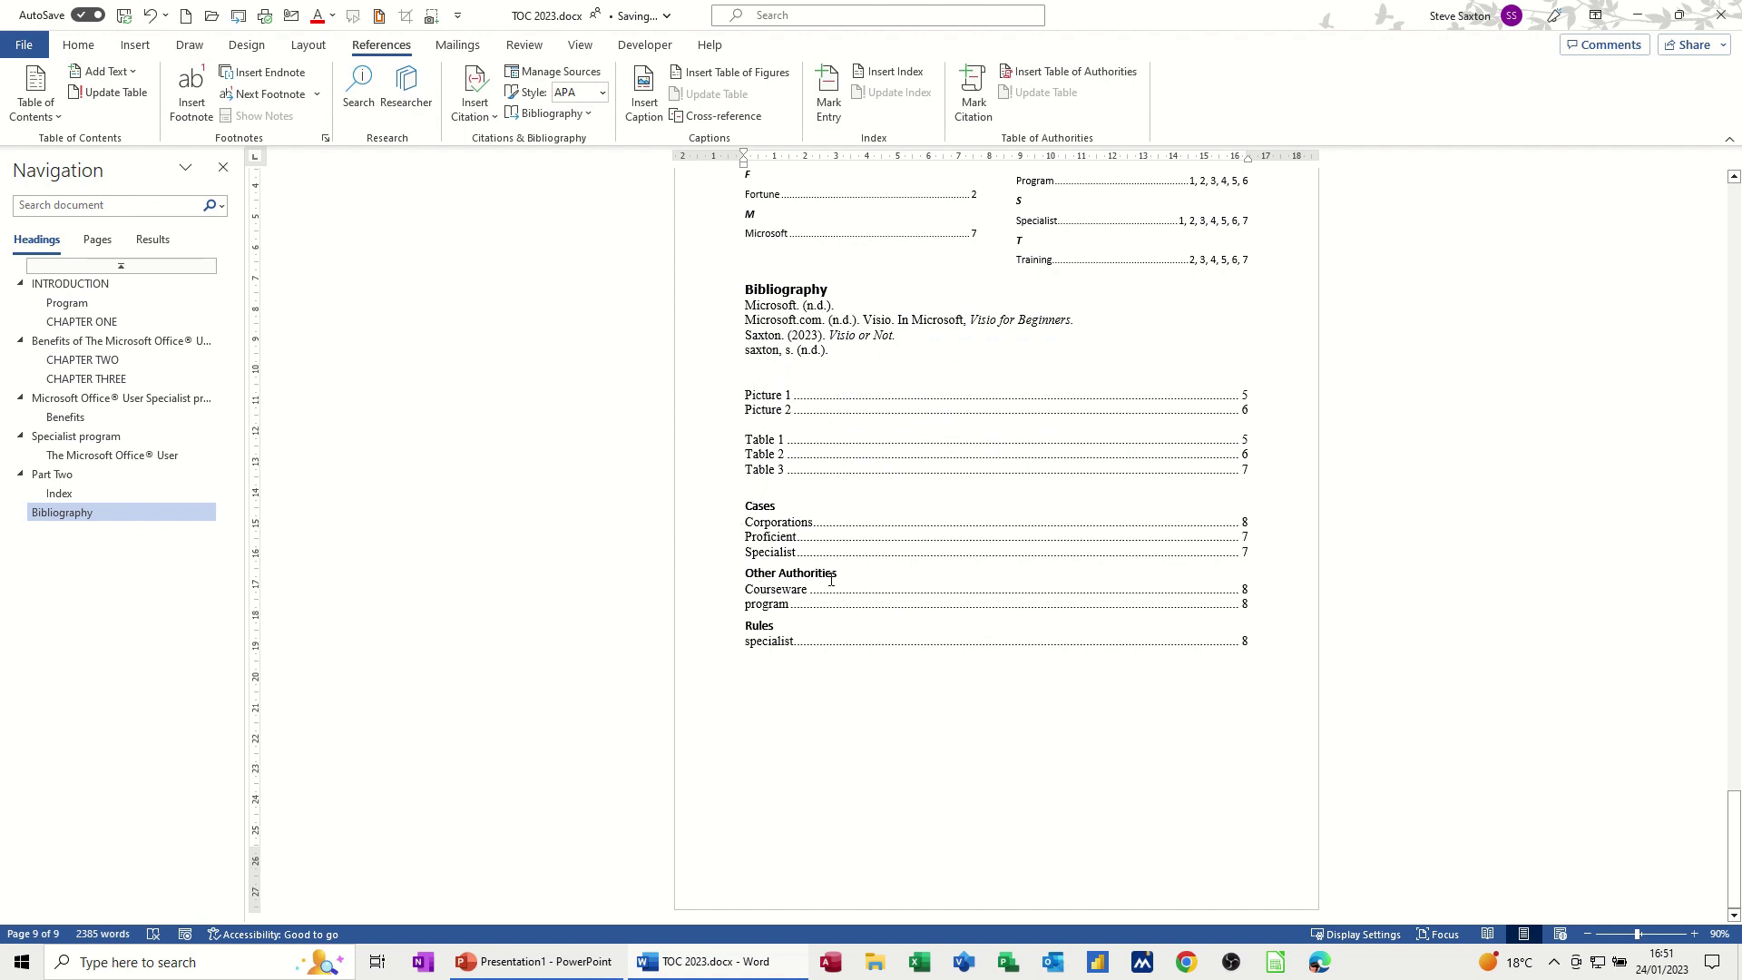
# Step: Jump to the Bibliography section and turn formatting marks back on to expose XE and TA fields
pyautogui.scroll(15, 839, 579)
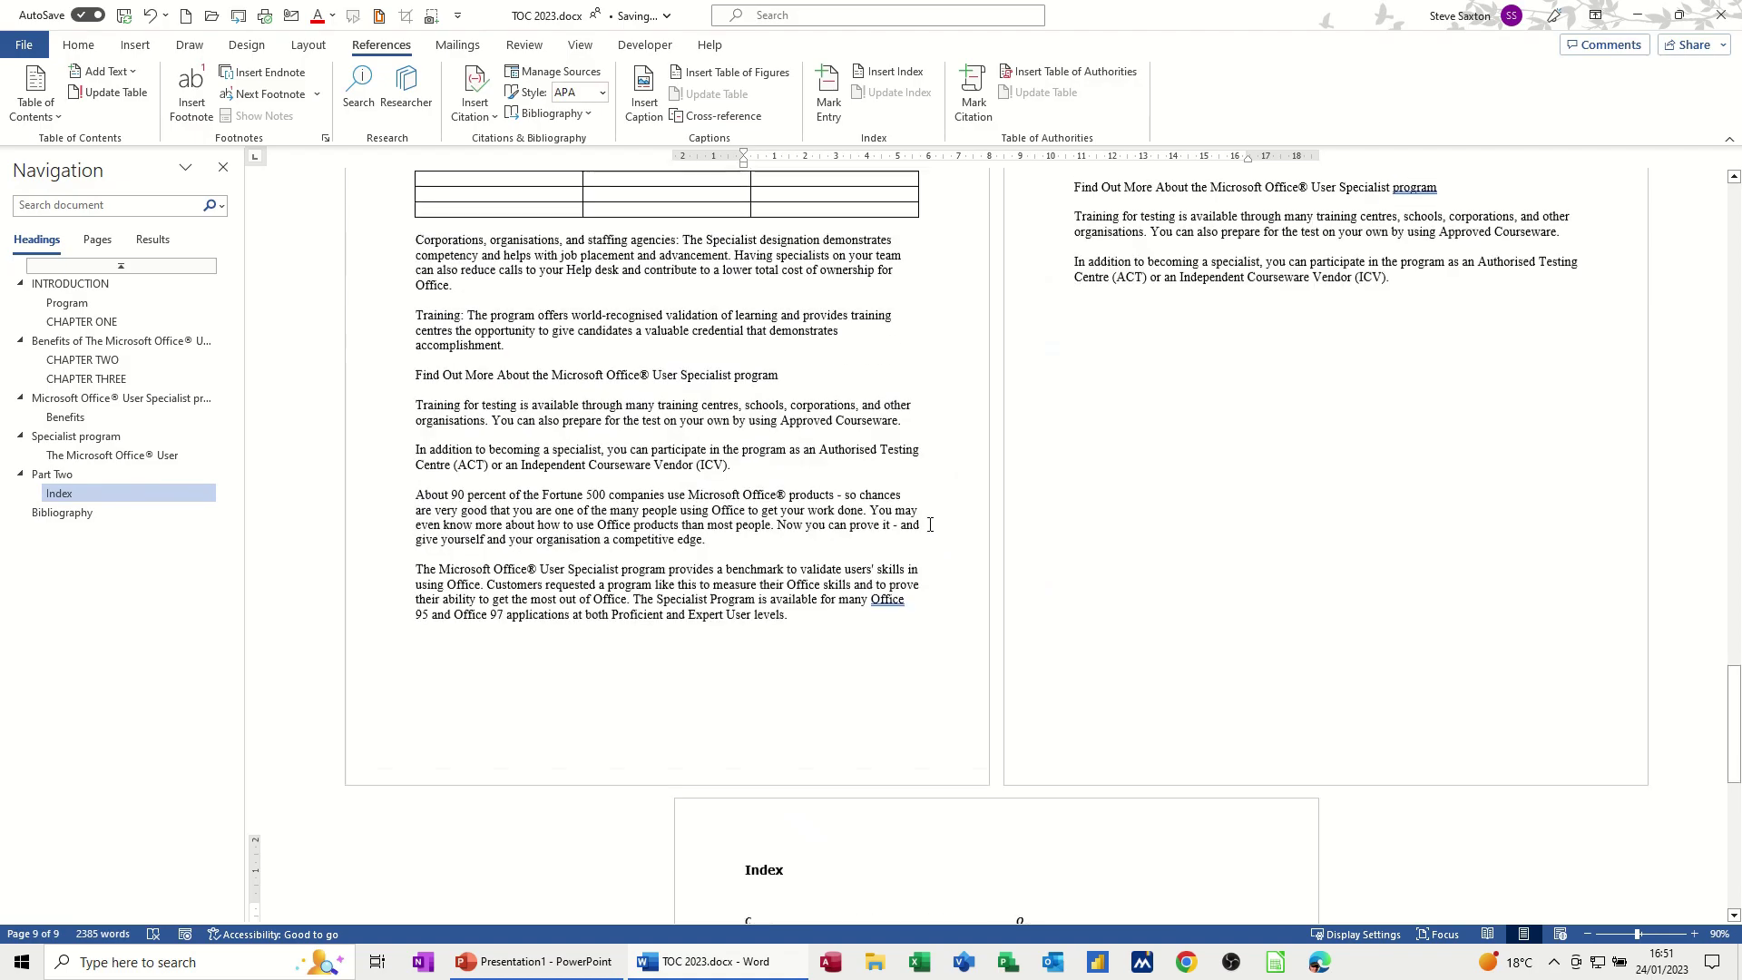
pyautogui.scroll(15, 910, 426)
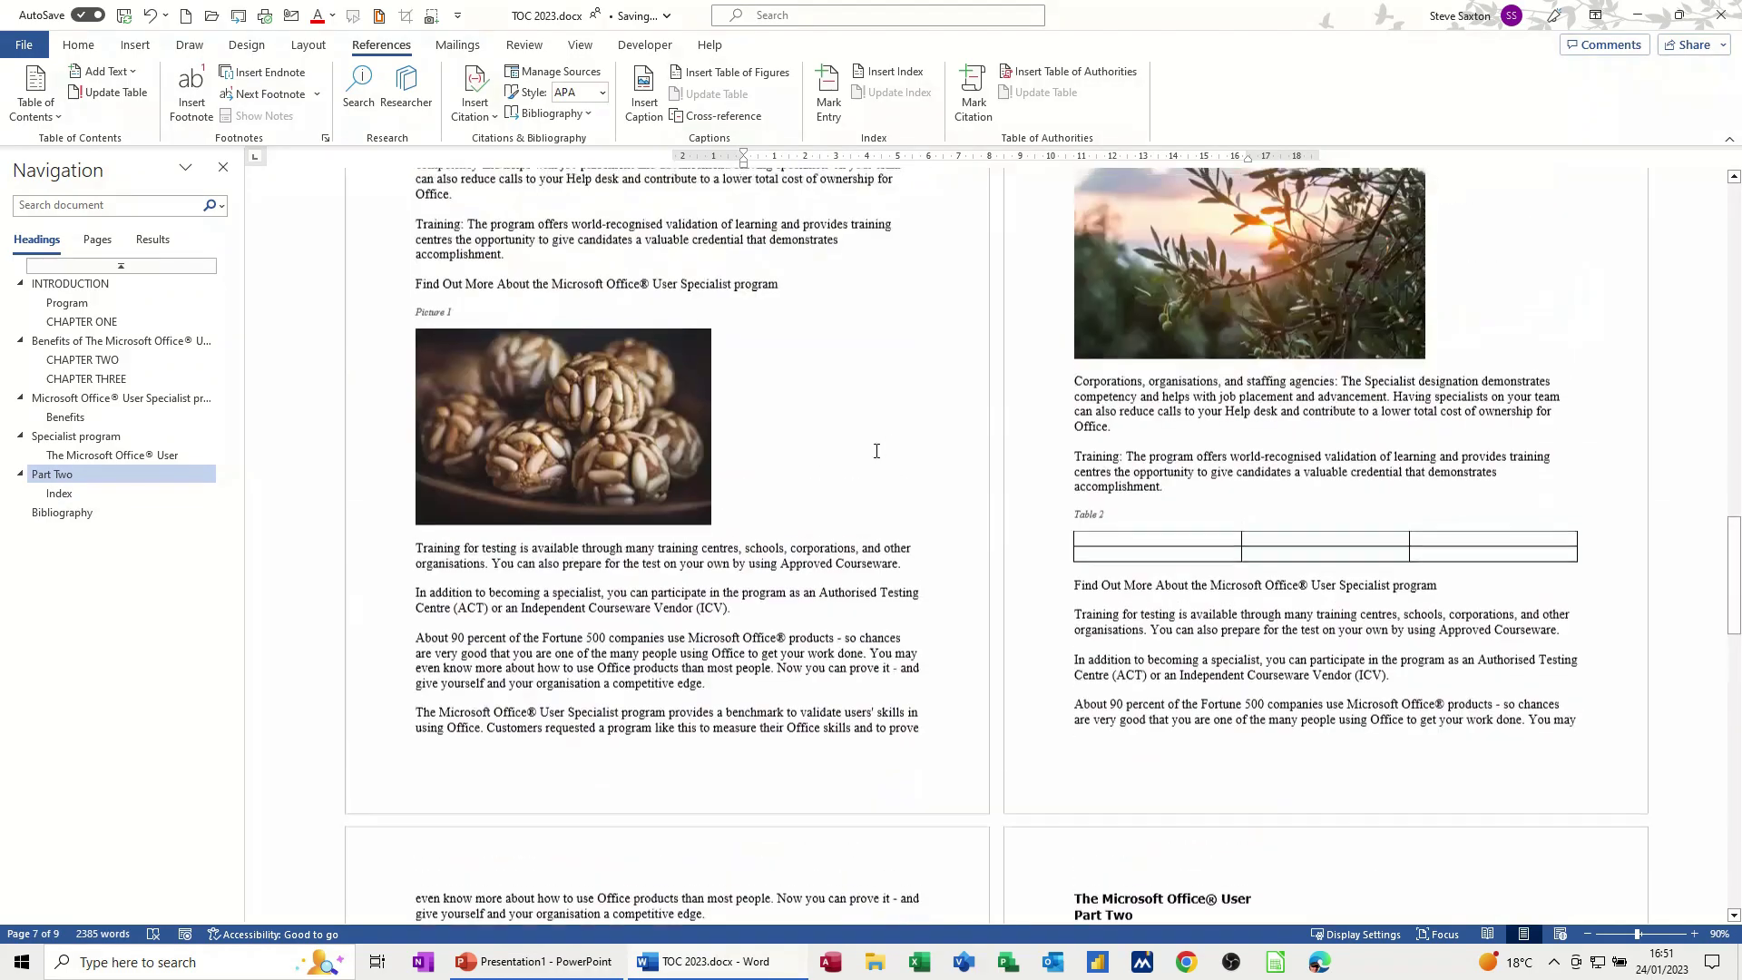
pyautogui.scroll(20, 860, 456)
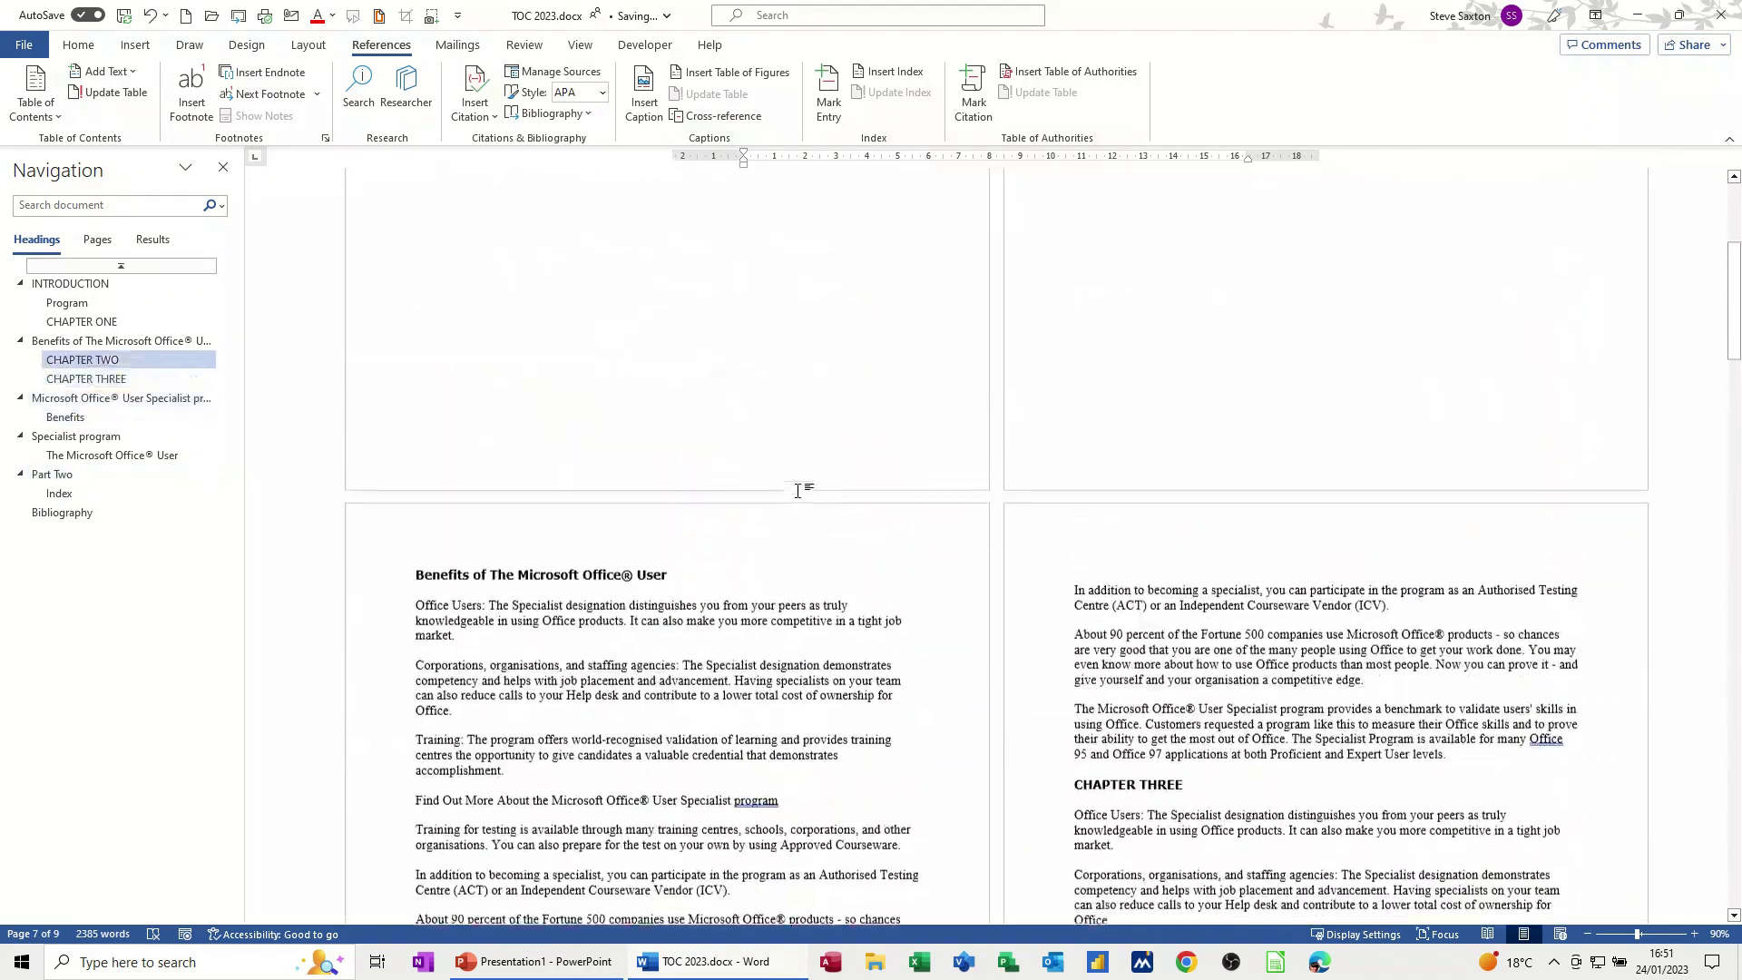
pyautogui.scroll(1, 788, 485)
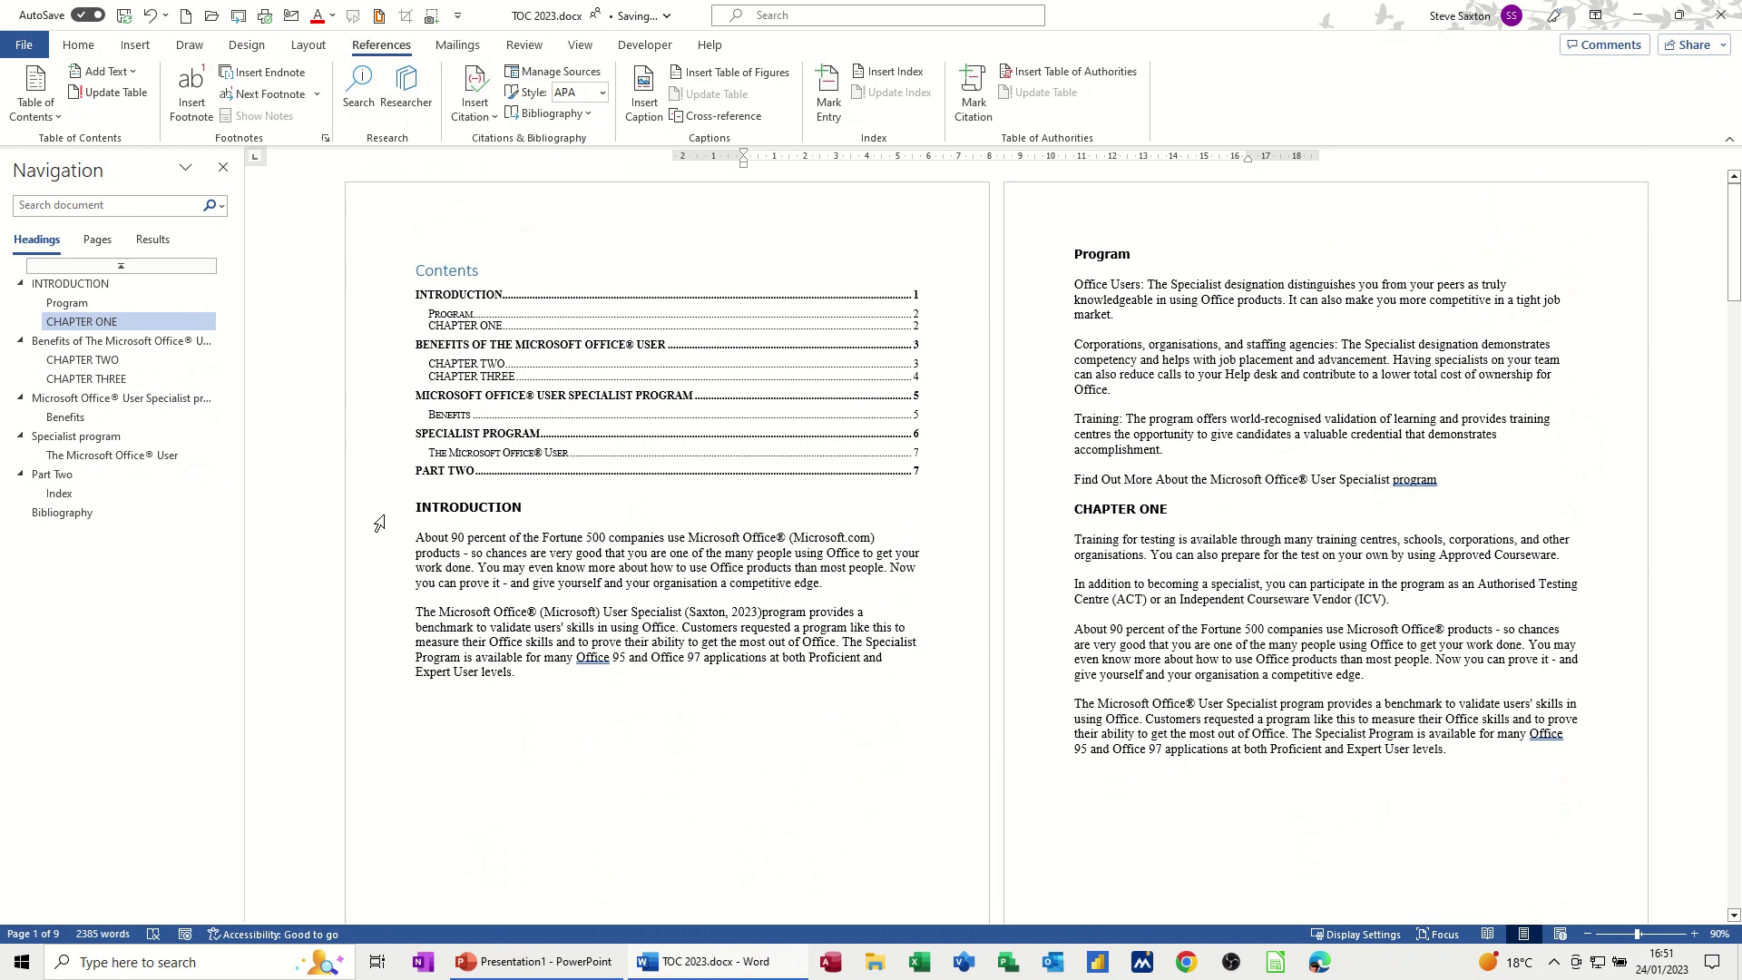
pyautogui.click(73, 513)
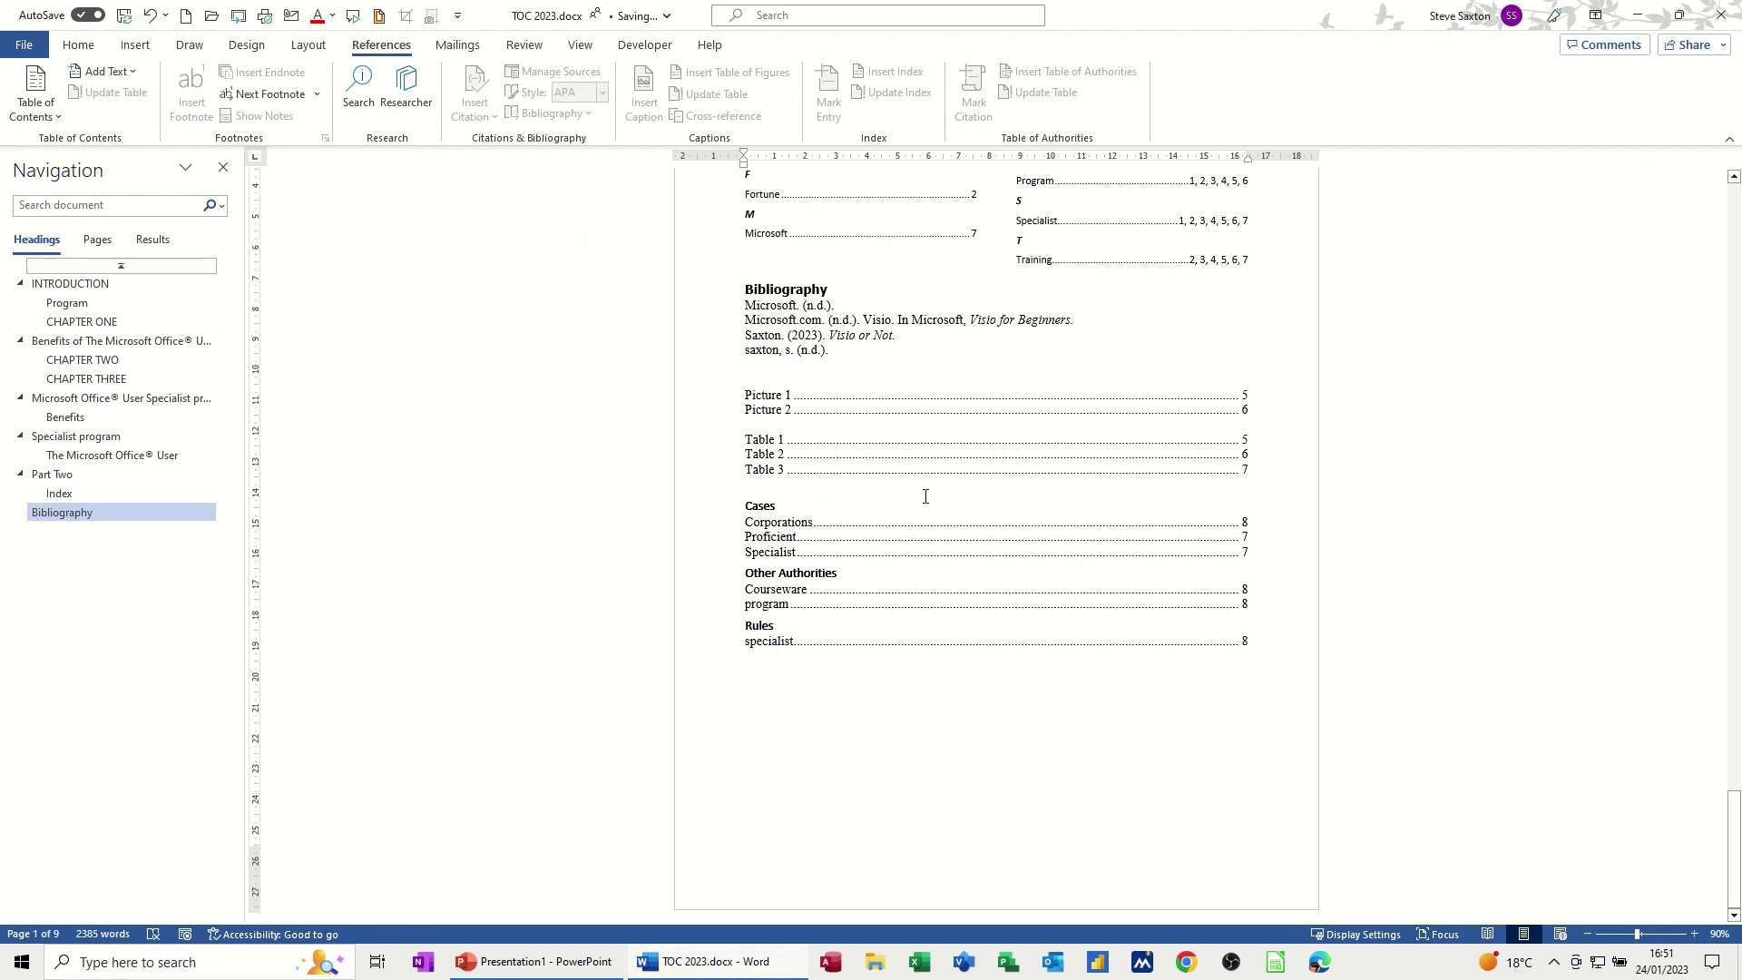
pyautogui.scroll(15, 944, 544)
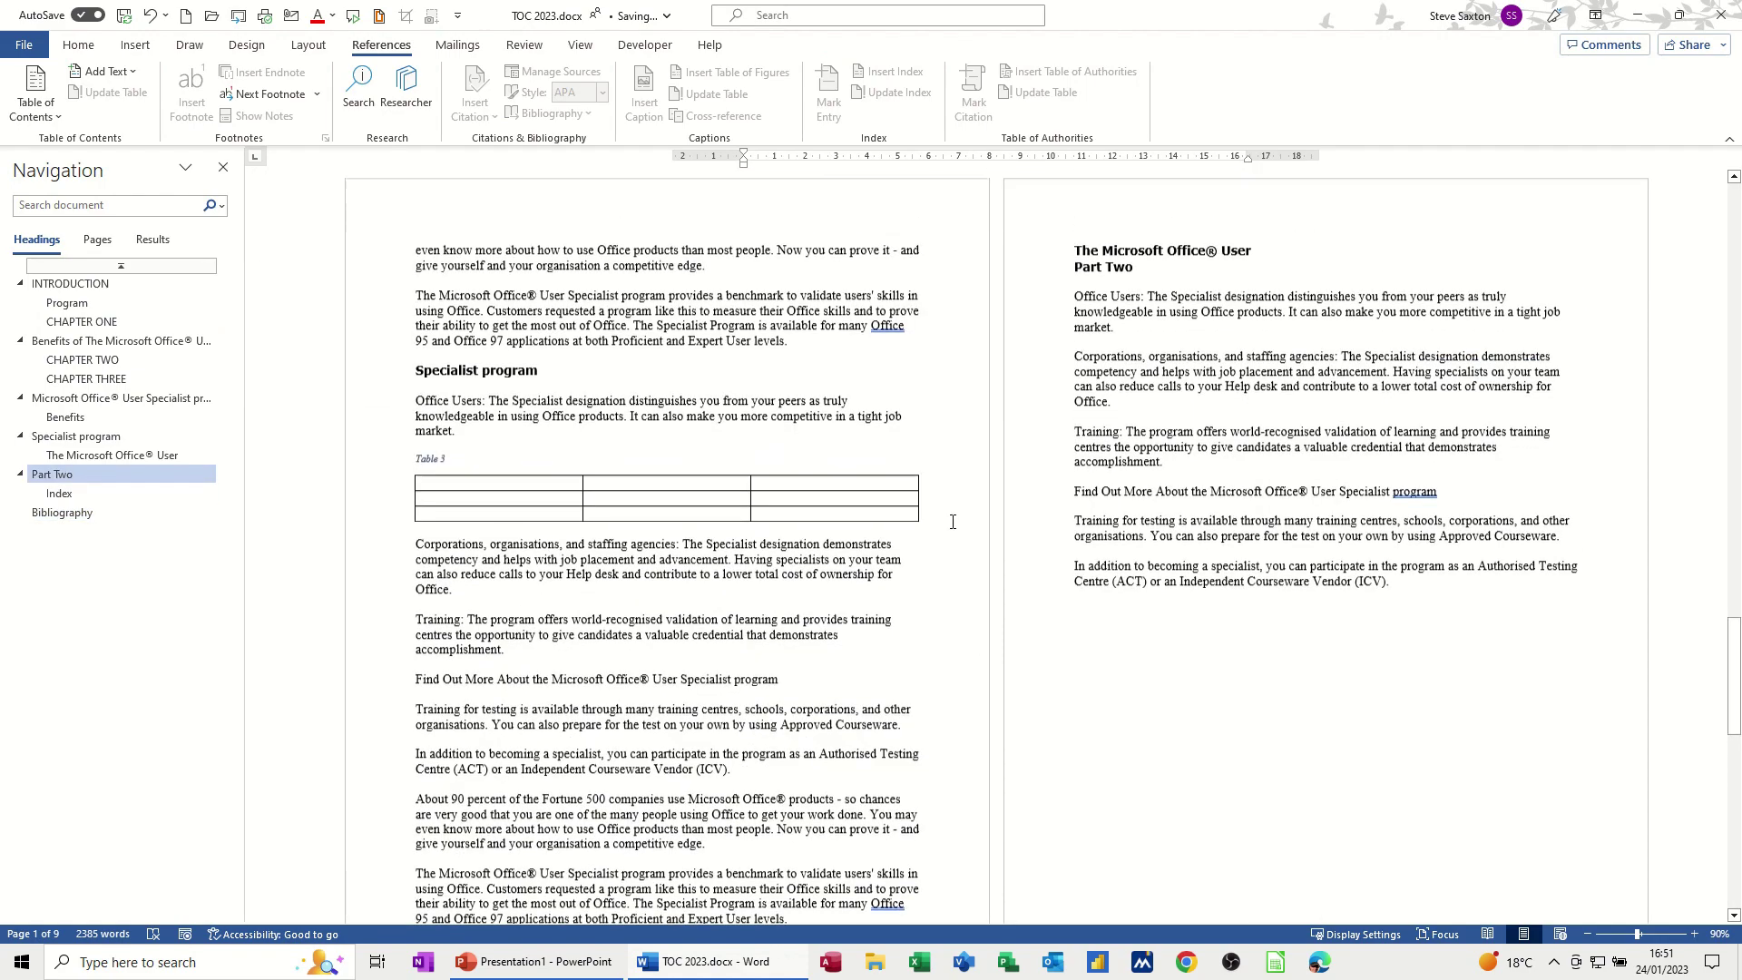
pyautogui.scroll(-10, 952, 521)
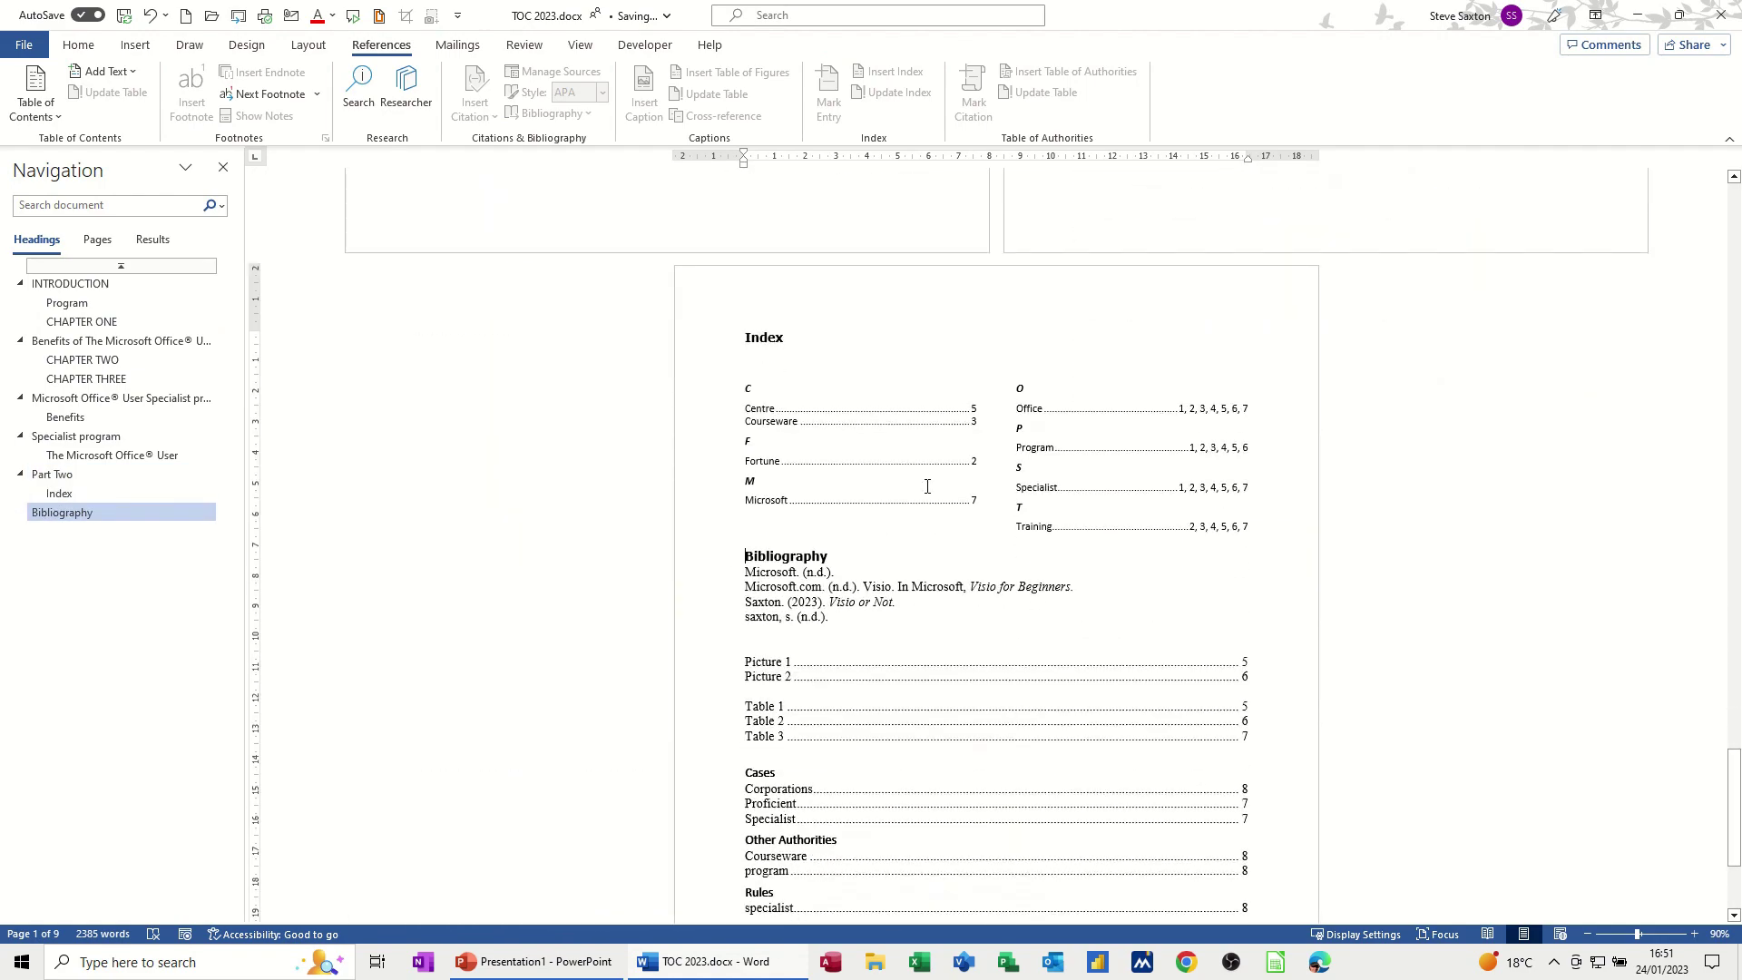
pyautogui.scroll(10, 1143, 477)
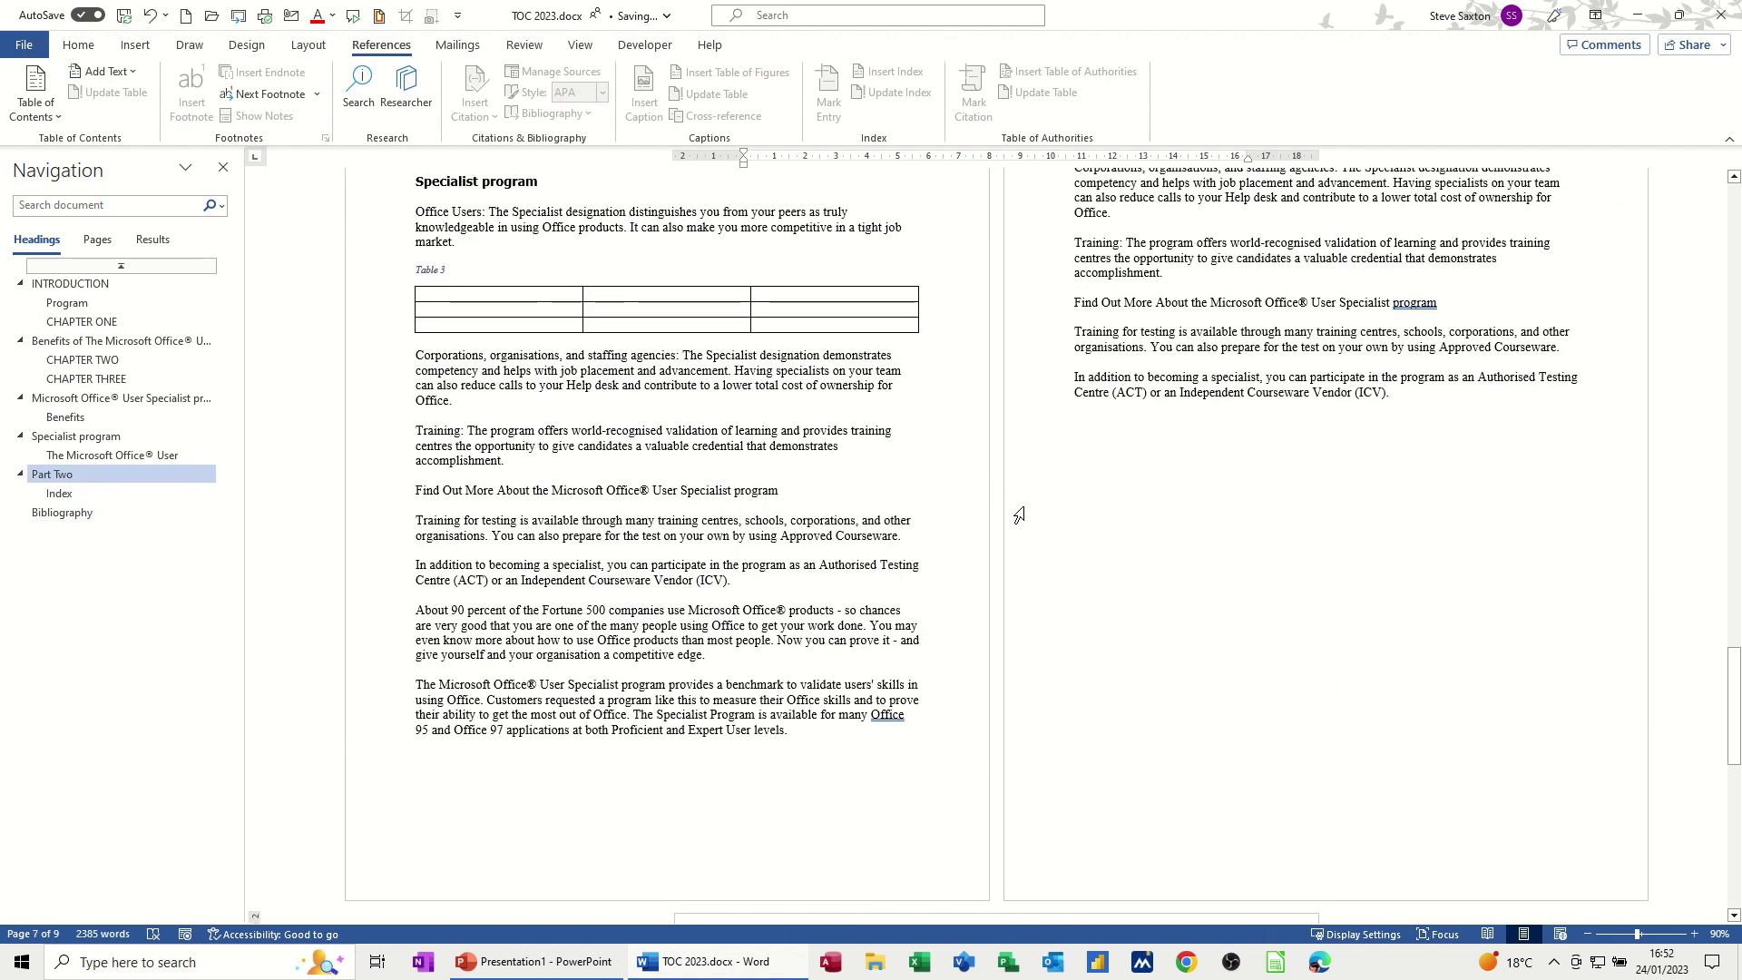
pyautogui.click(80, 47)
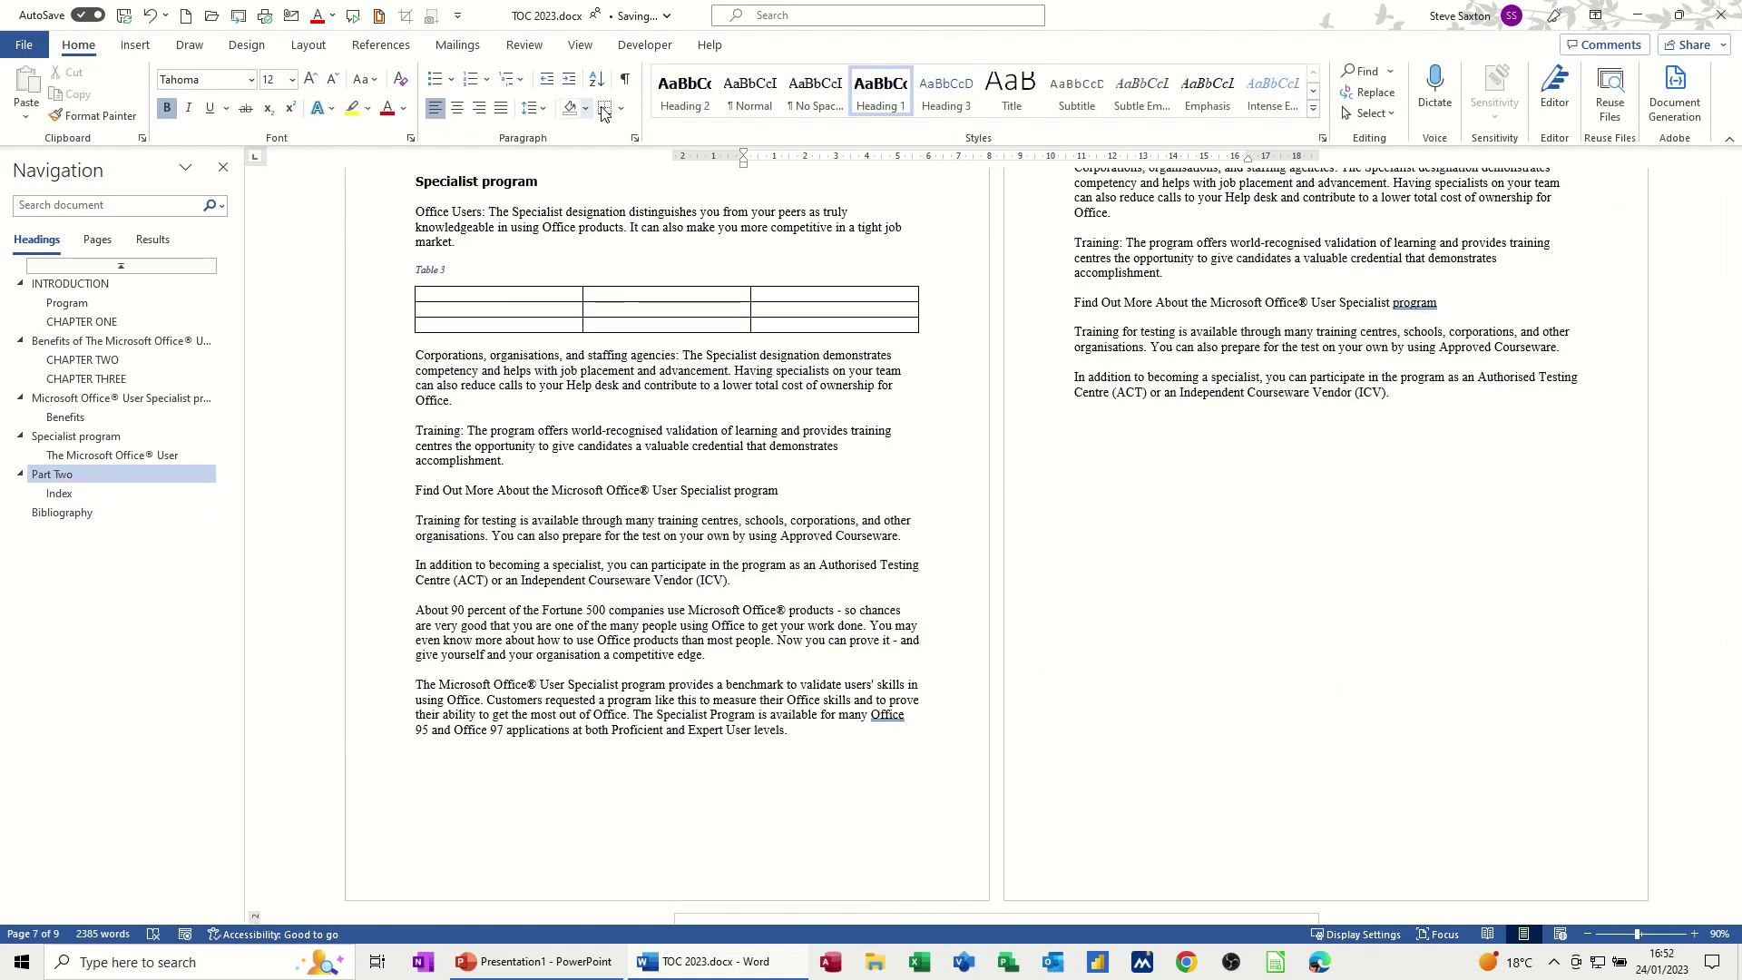
pyautogui.click(625, 79)
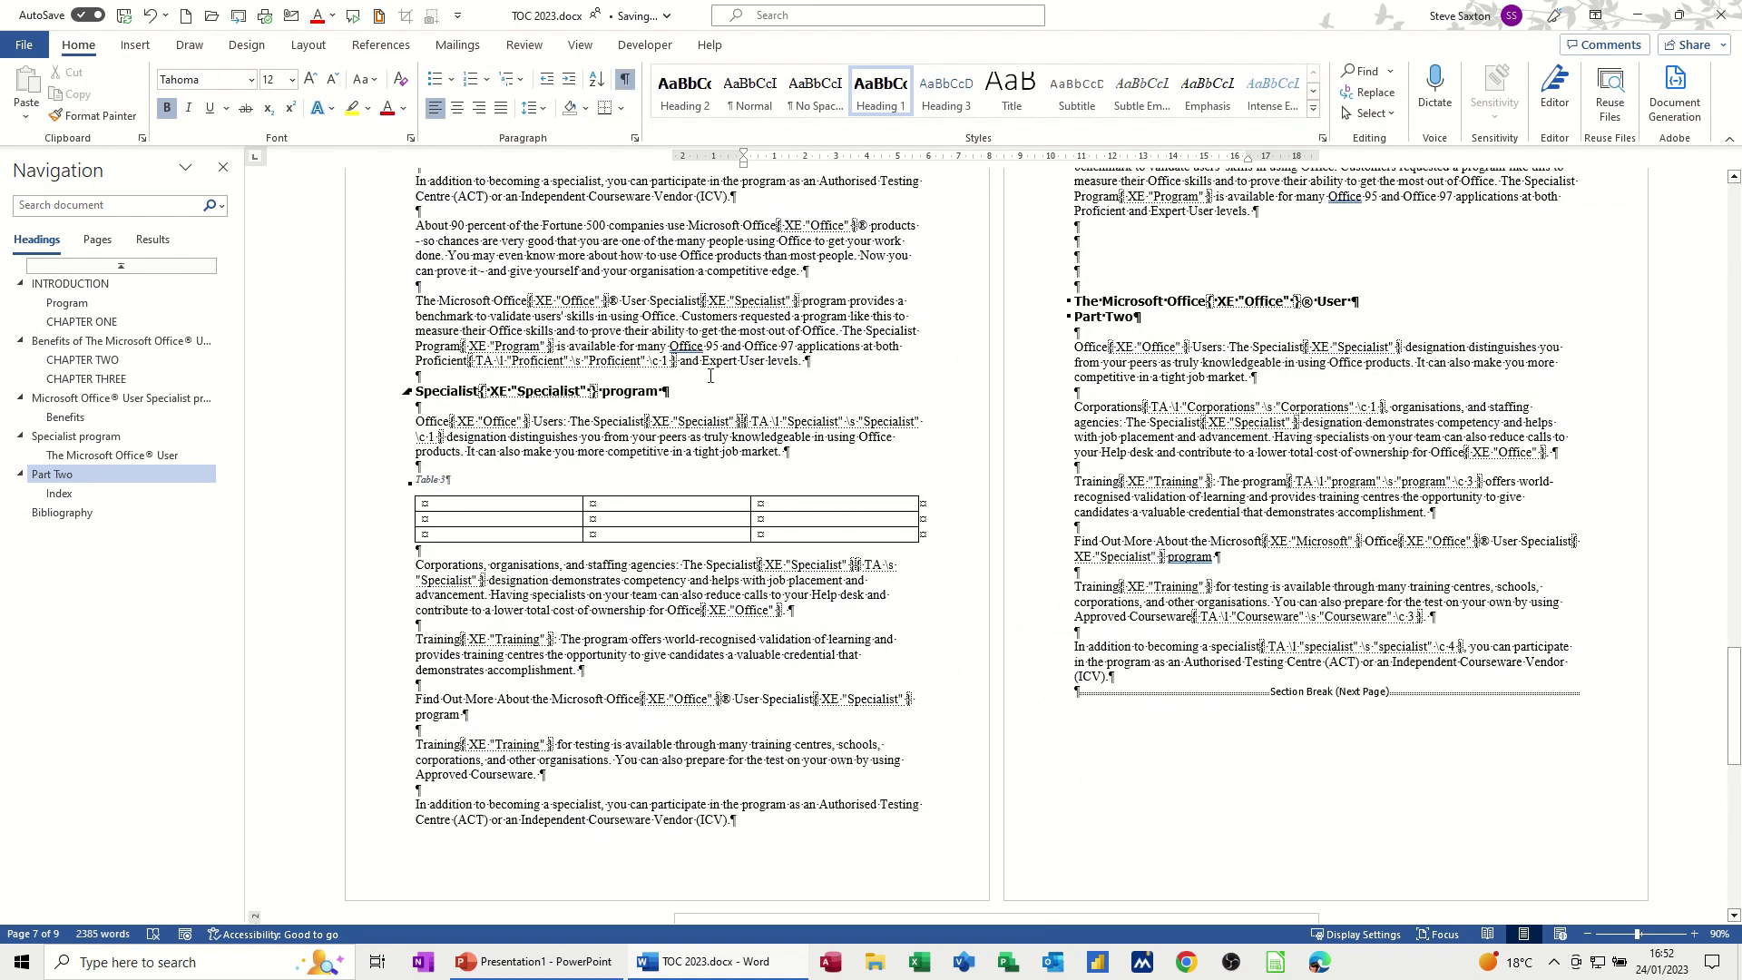
pyautogui.click(381, 45)
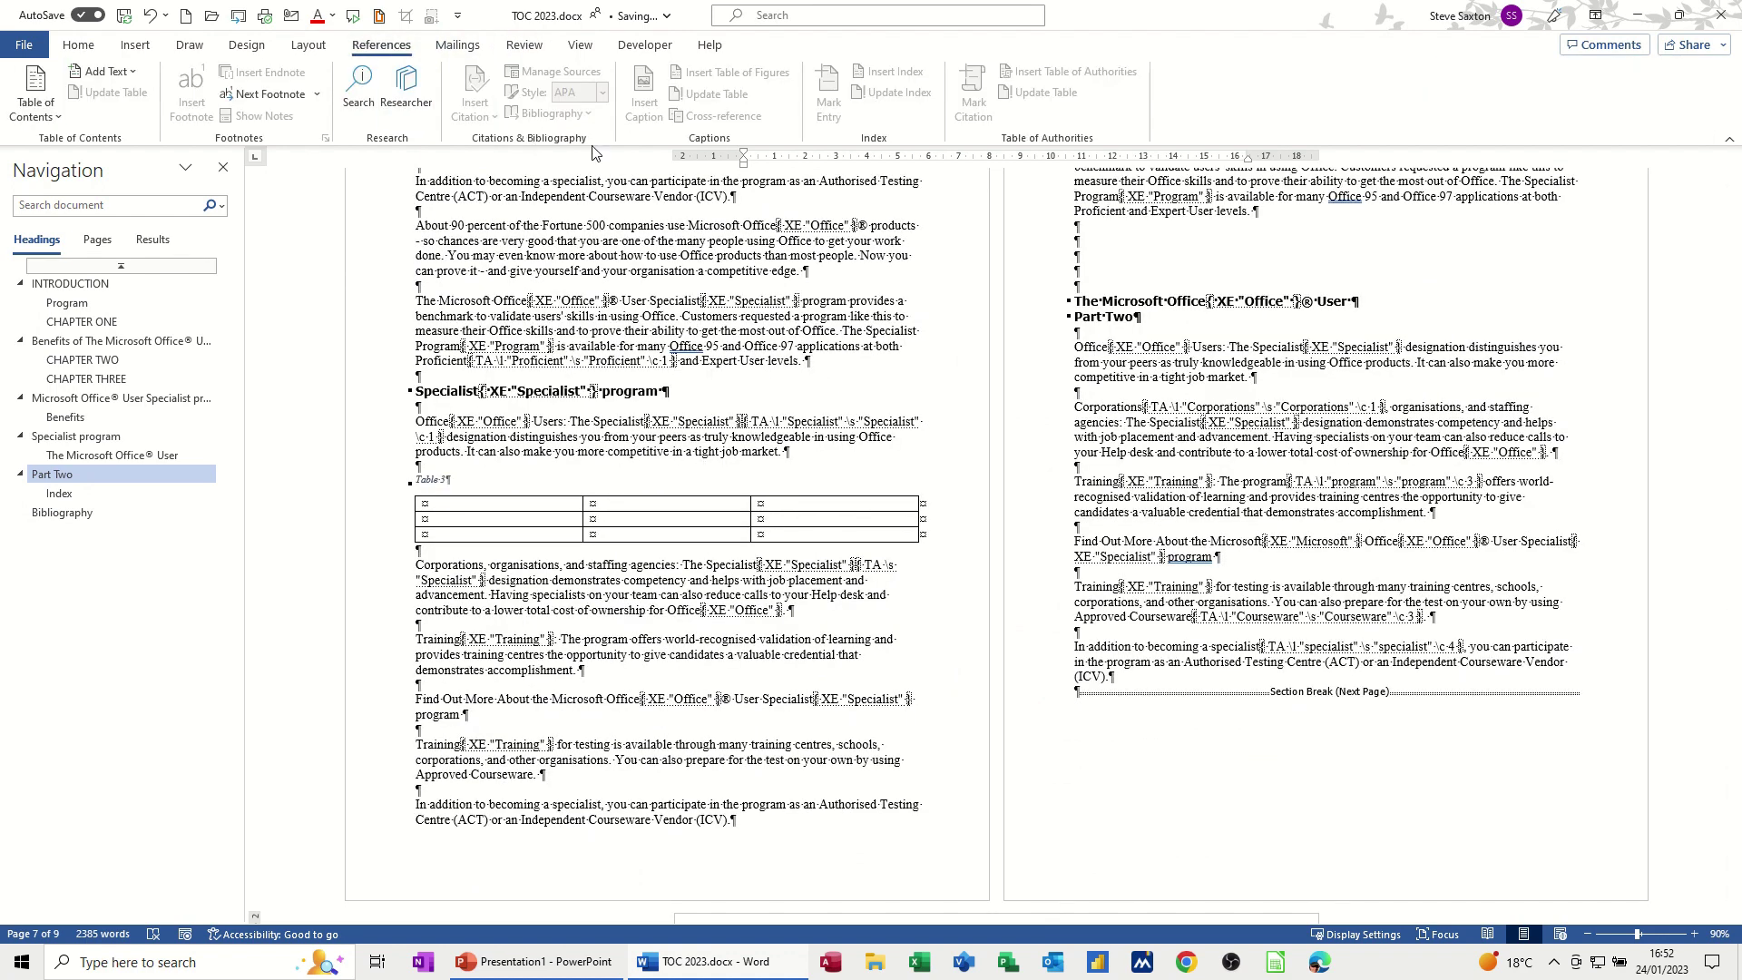
pyautogui.click(533, 224)
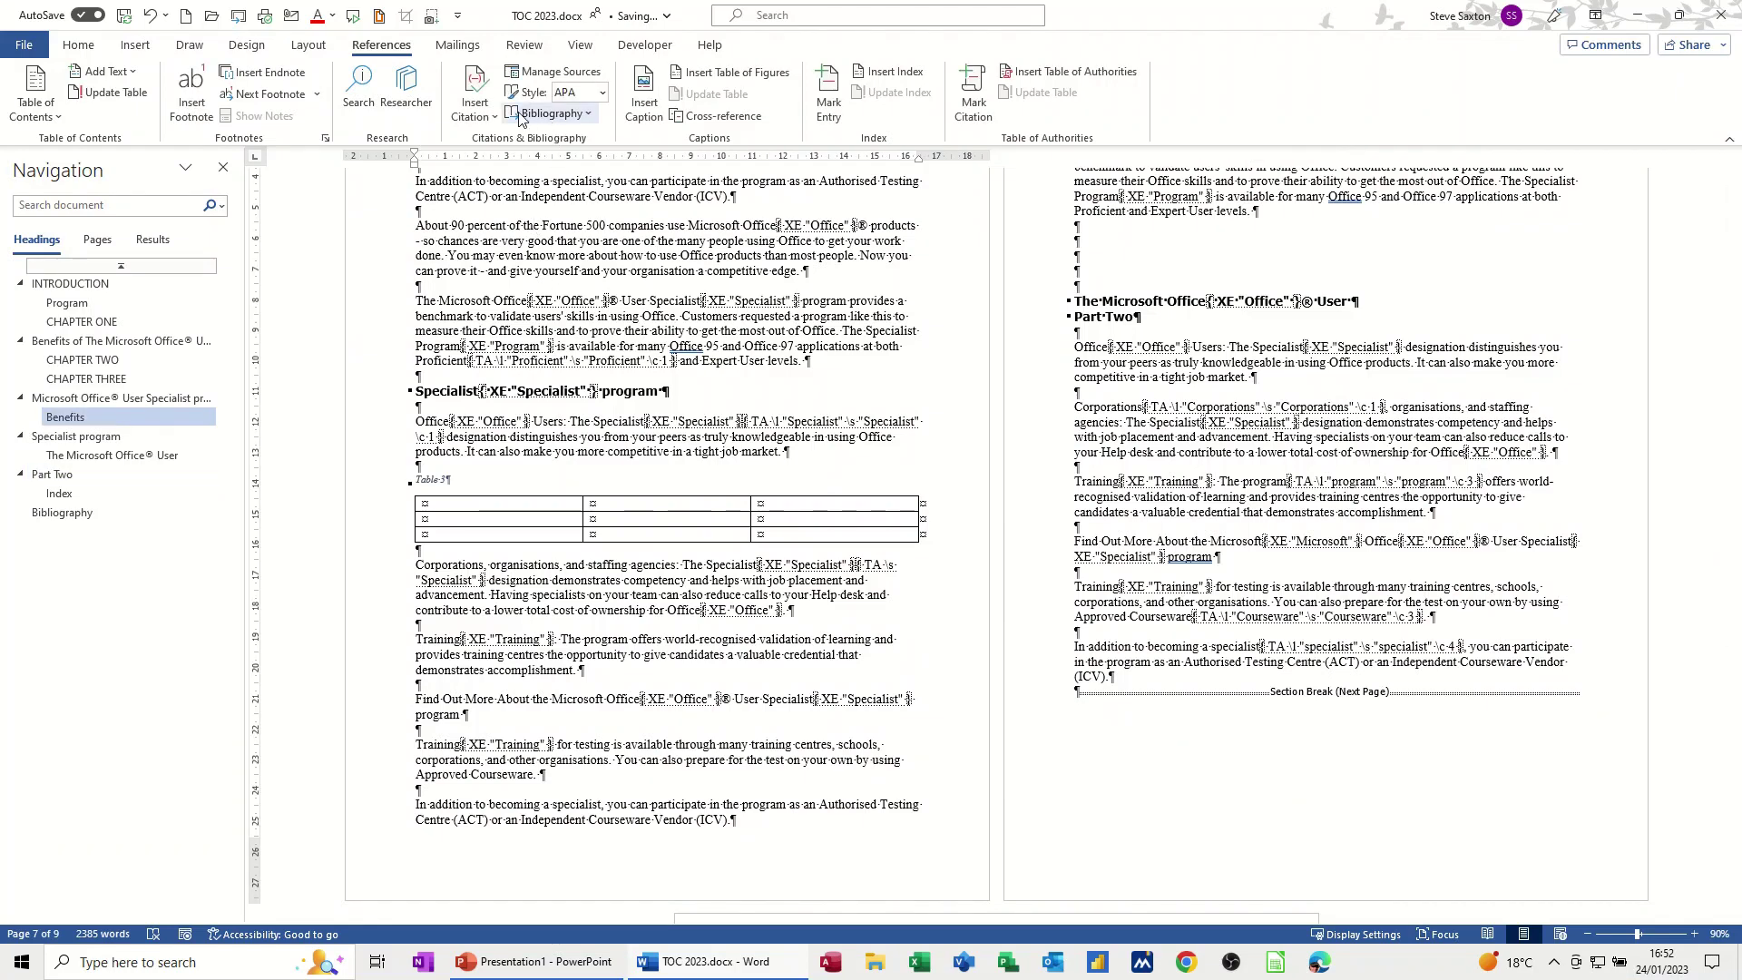
pyautogui.click(558, 72)
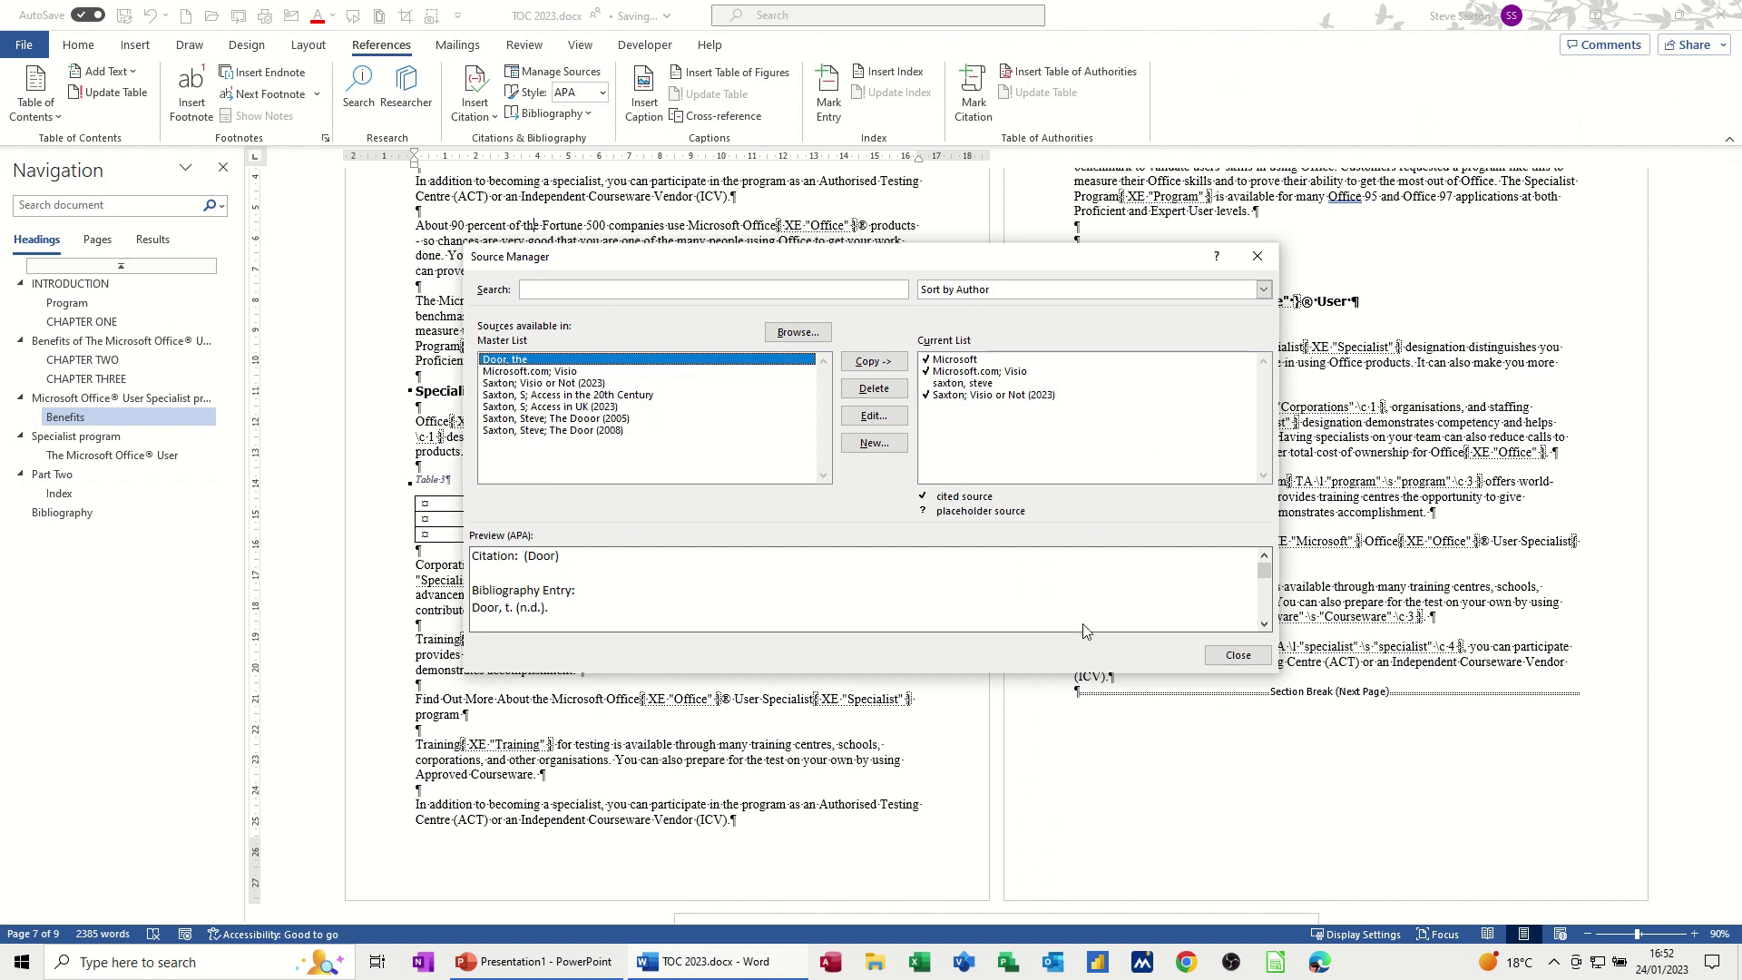
pyautogui.click(1238, 656)
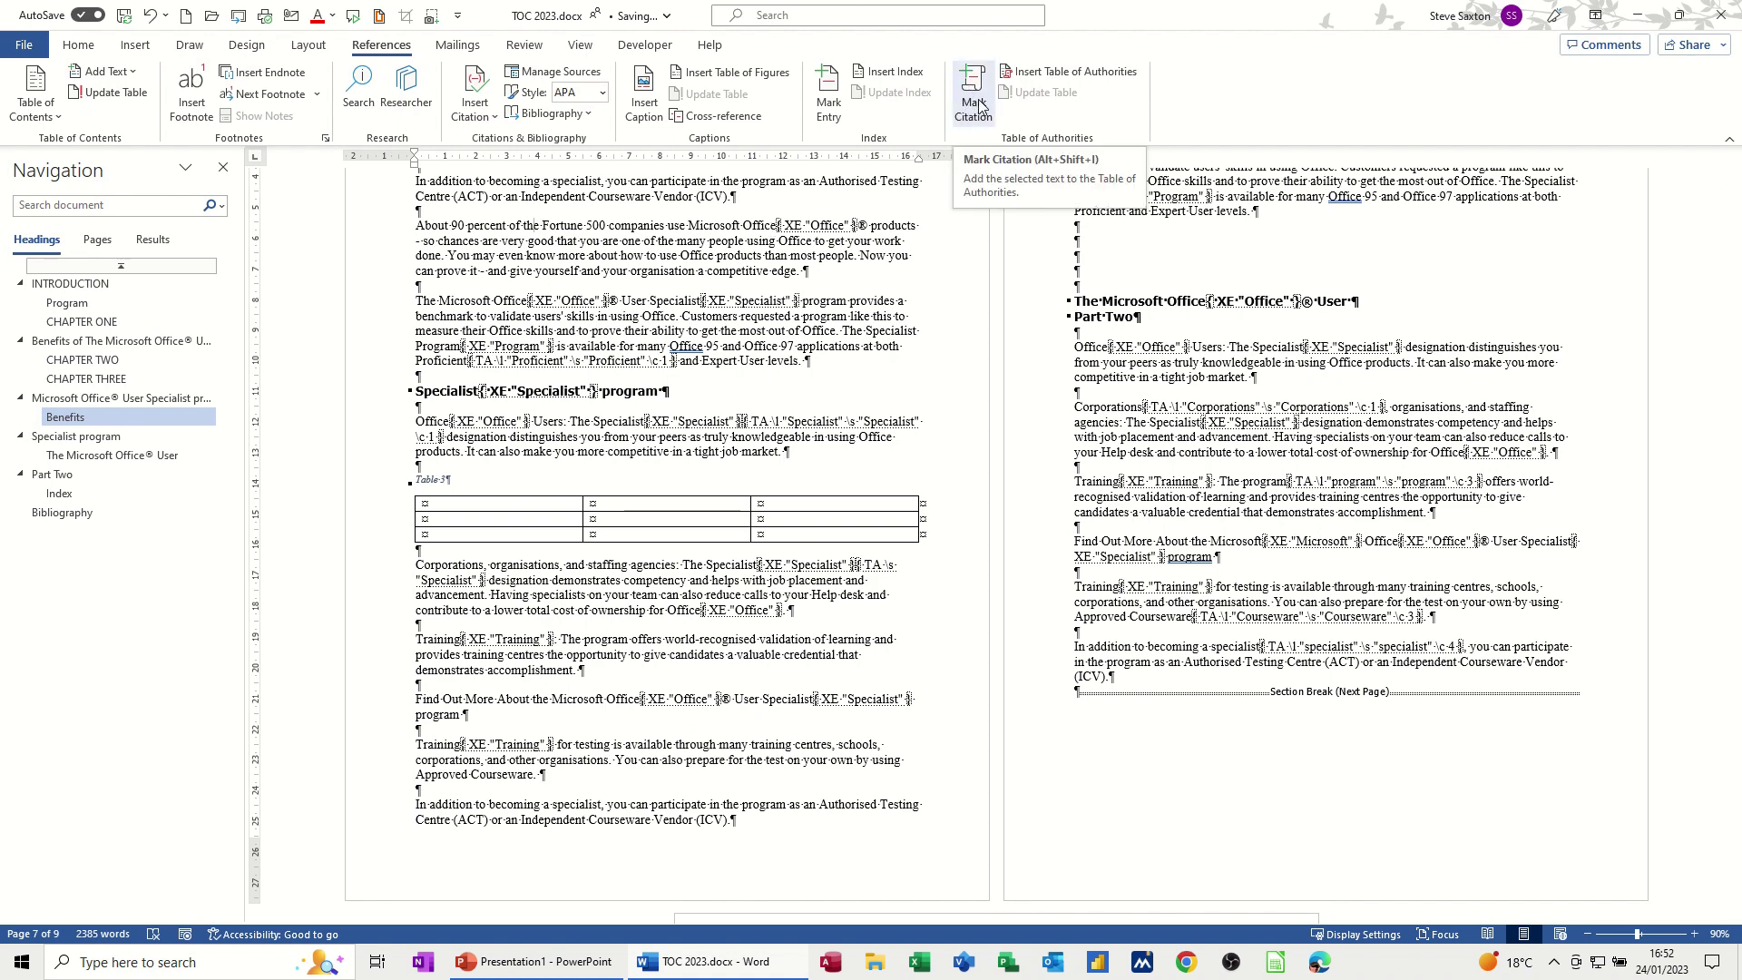
pyautogui.scroll(-10, 740, 512)
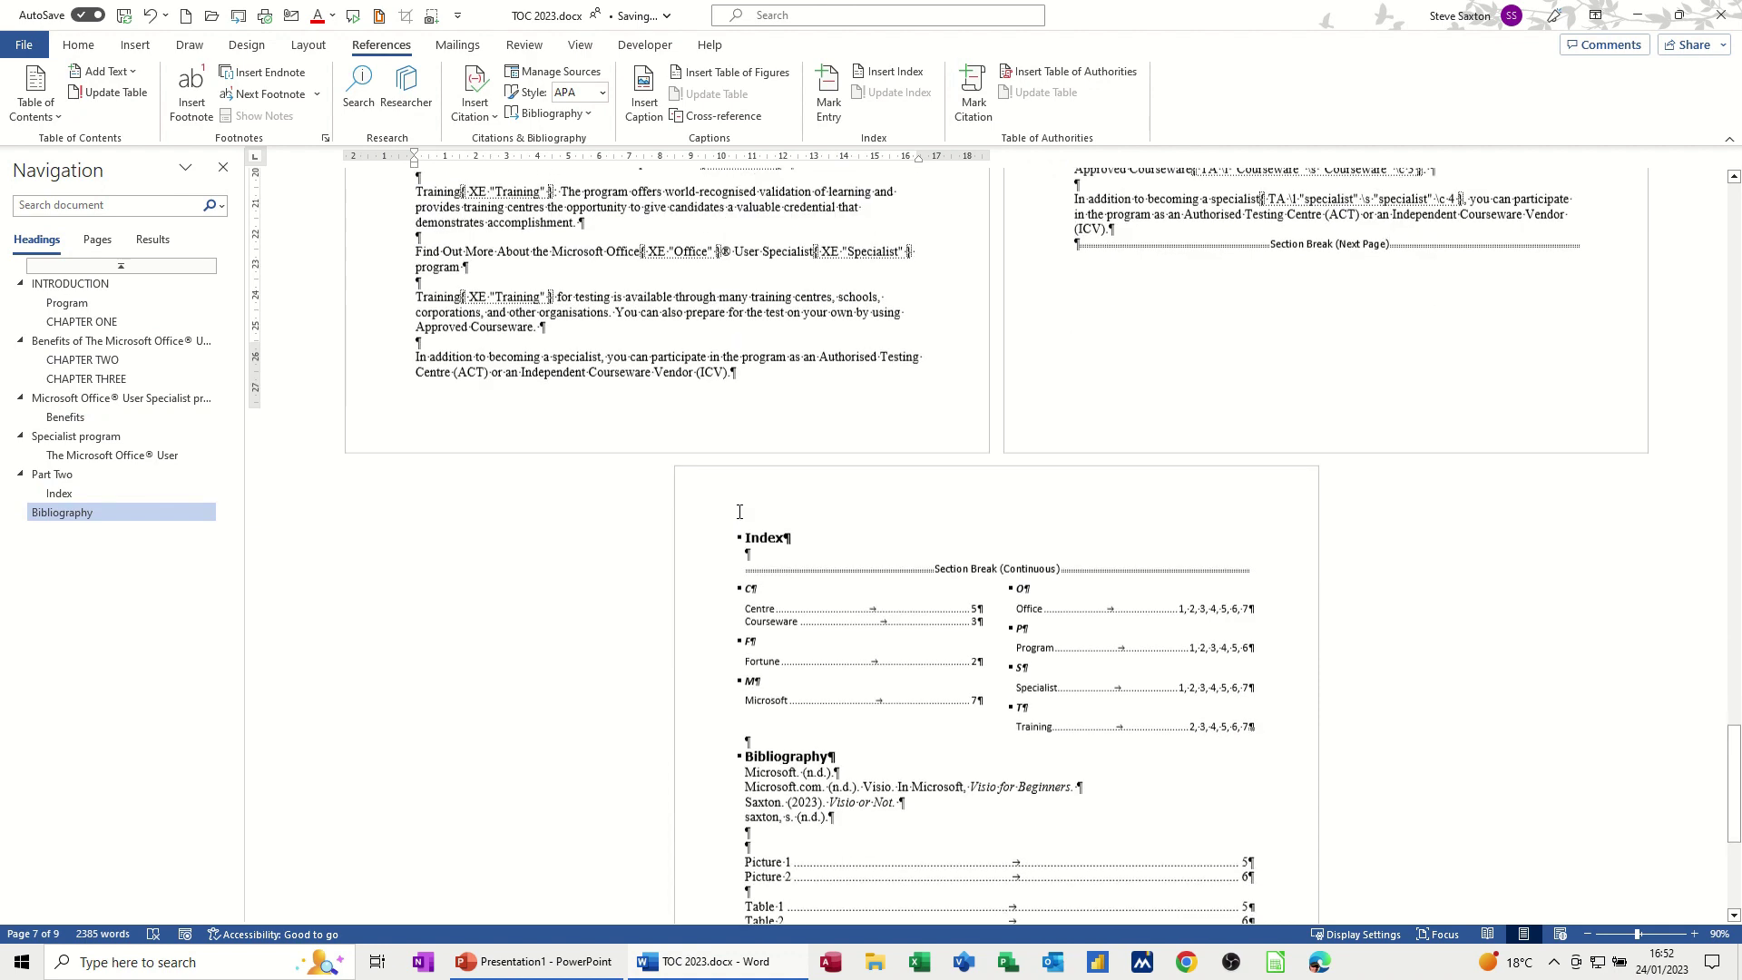
# Step: Return to the Contents page on page 1 and turn off formatting marks and field codes
pyautogui.scroll(-8, 739, 512)
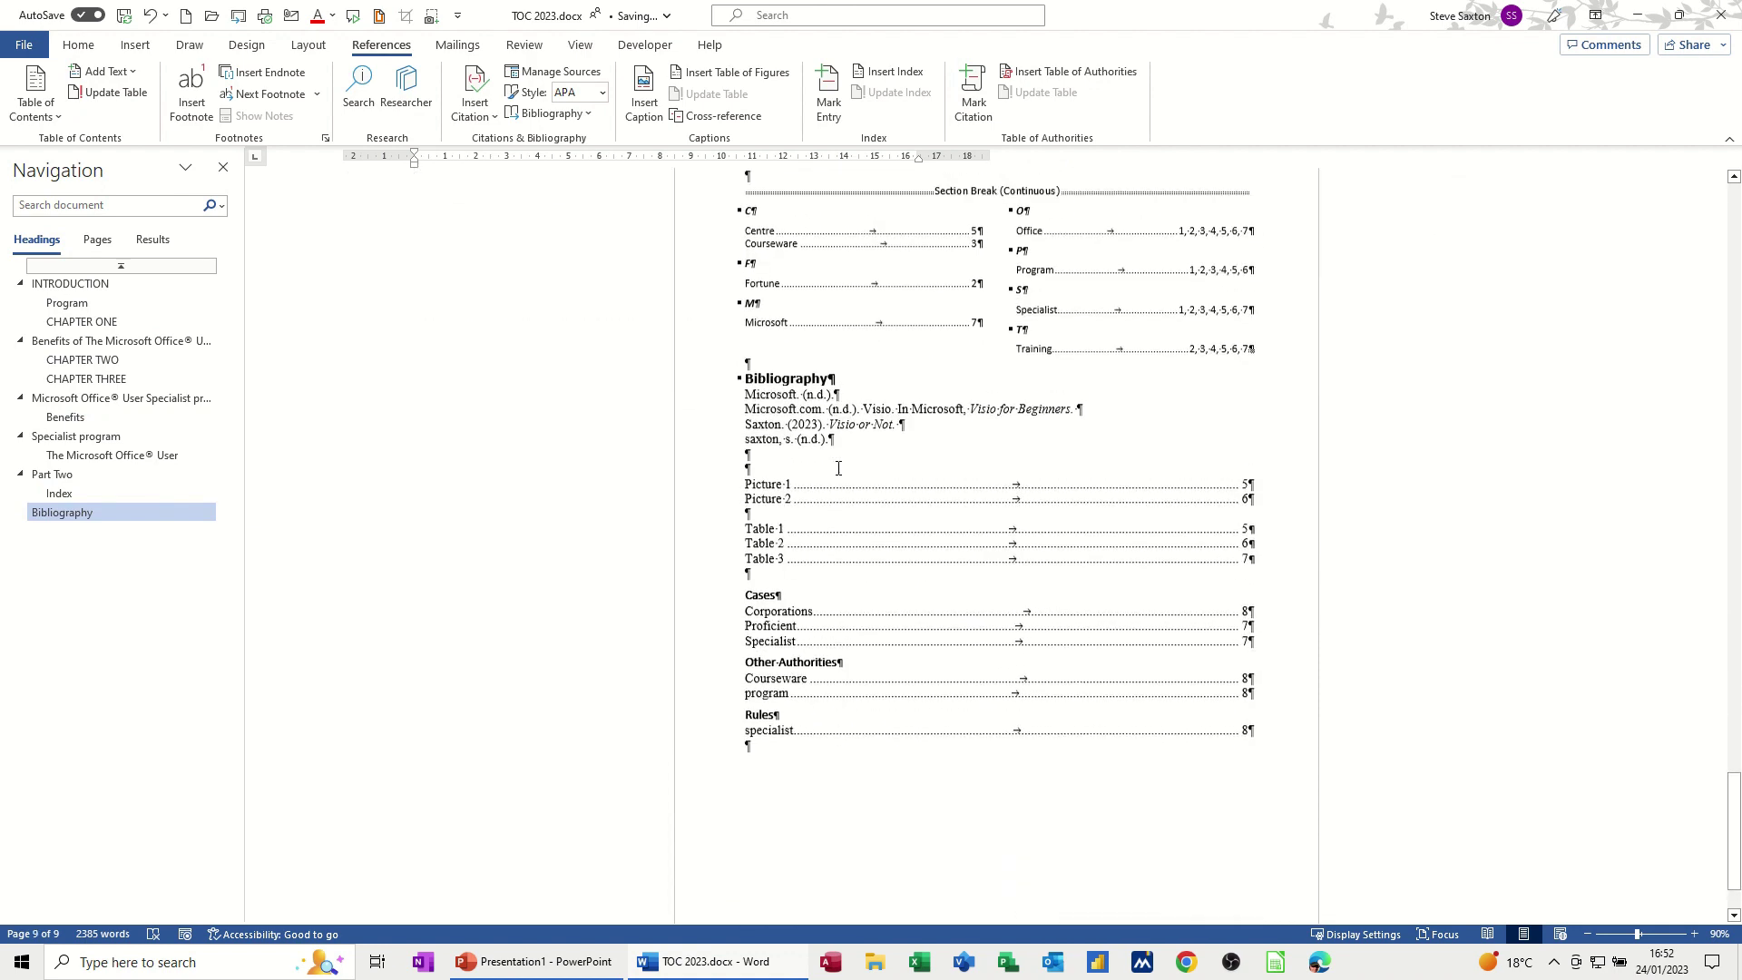
pyautogui.scroll(2, 799, 526)
pyautogui.scroll(-2, 775, 490)
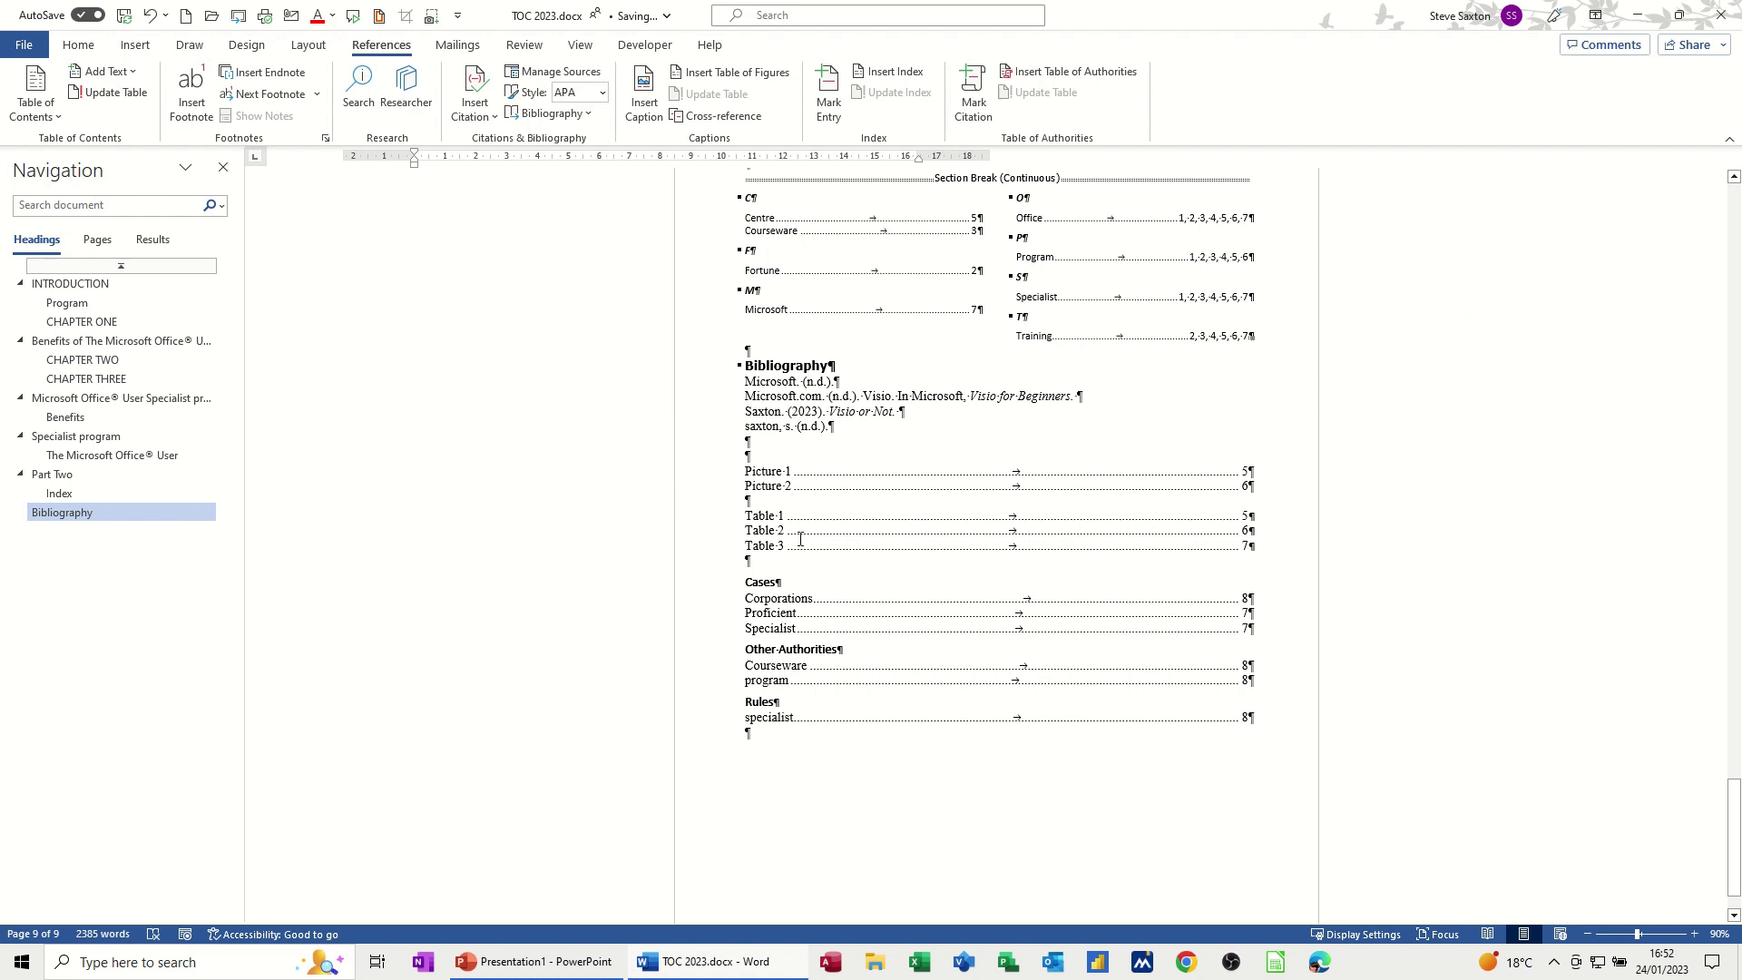
pyautogui.moveTo(700, 372); pyautogui.dragTo(760, 729)
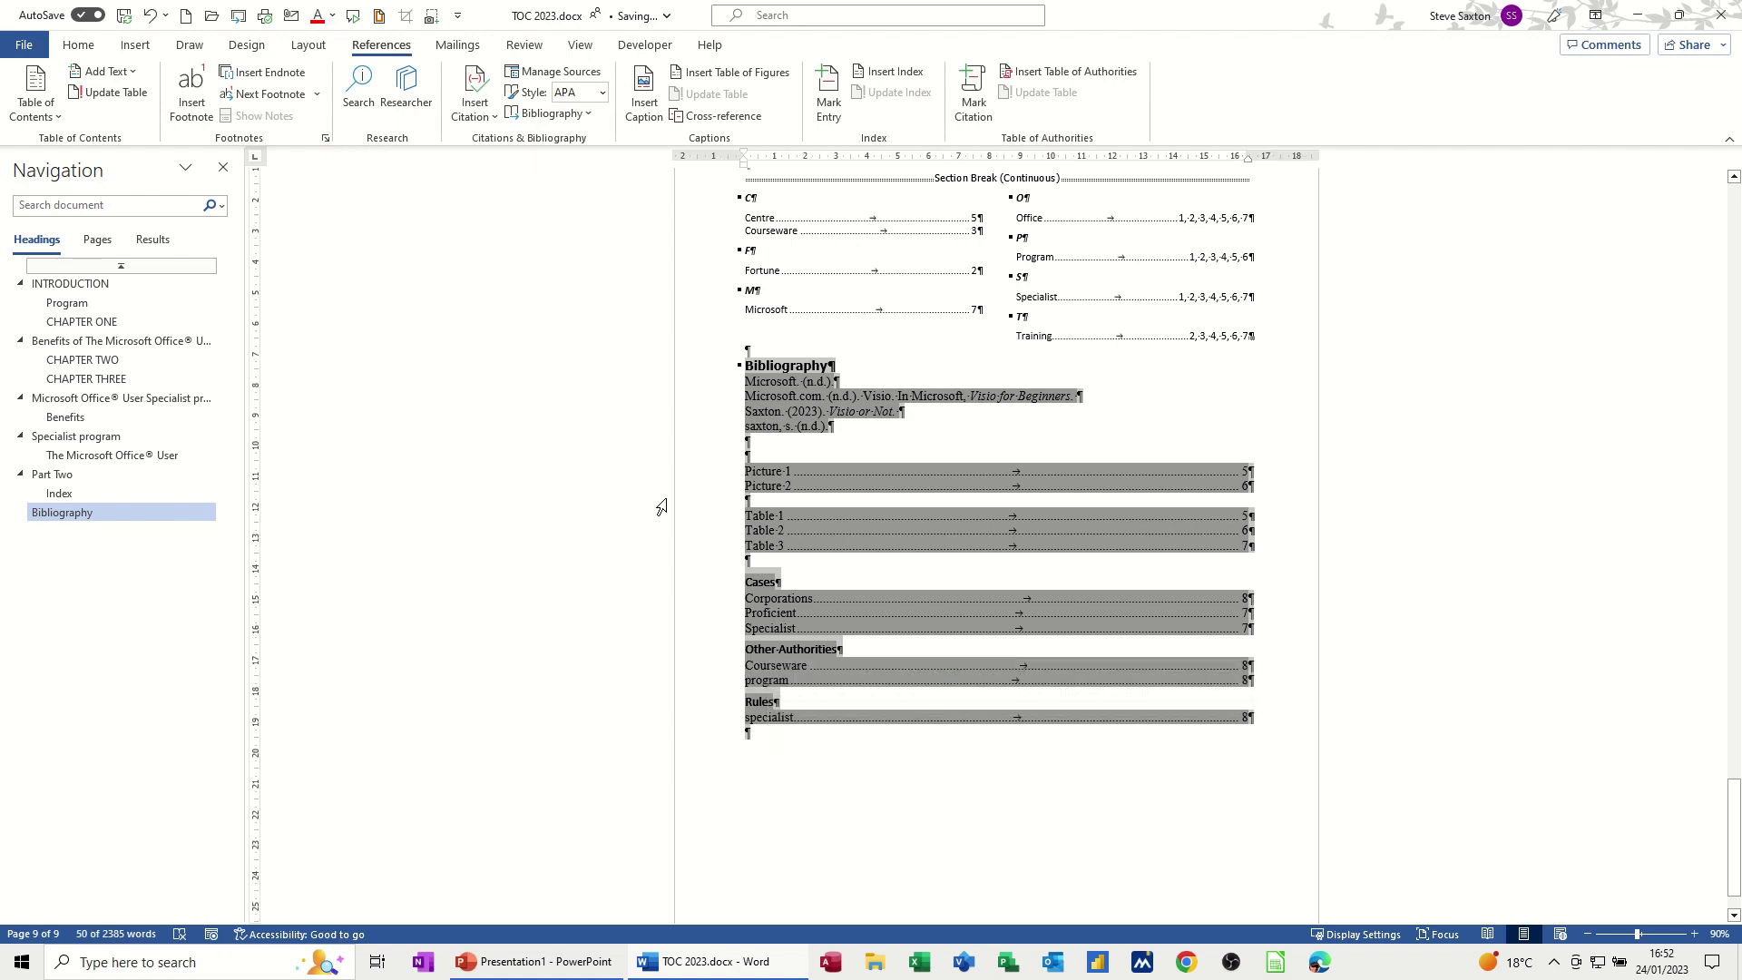
pyautogui.scroll(15, 707, 427)
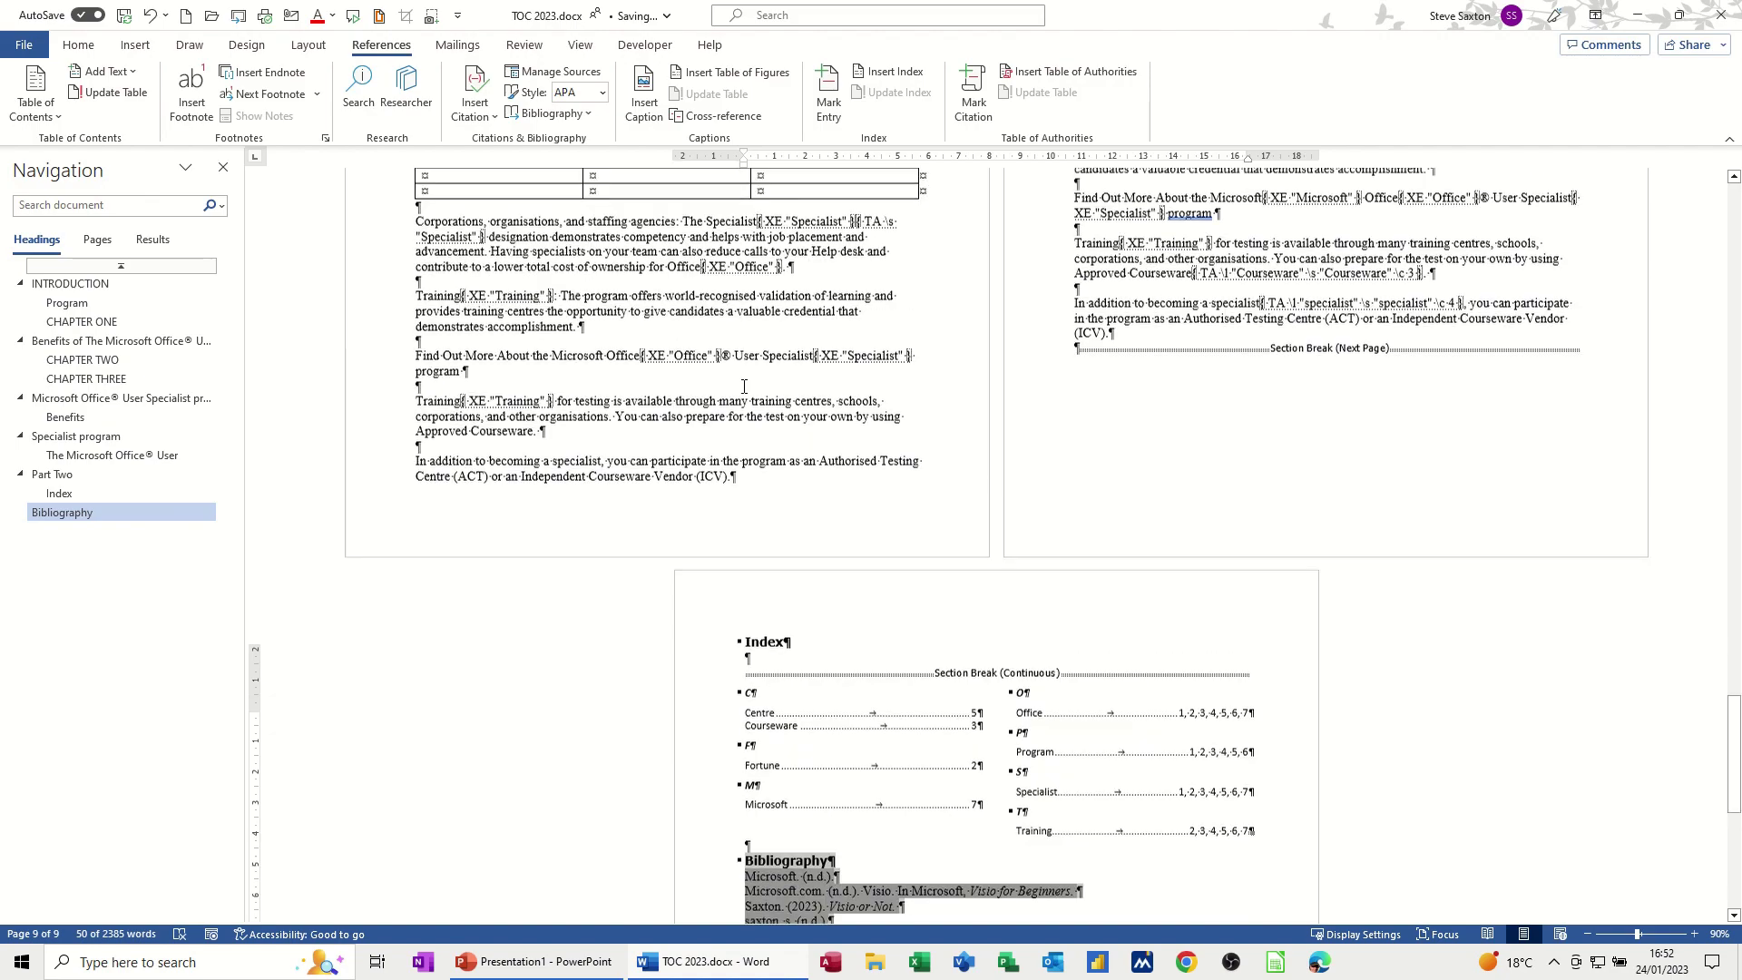
pyautogui.scroll(15, 662, 392)
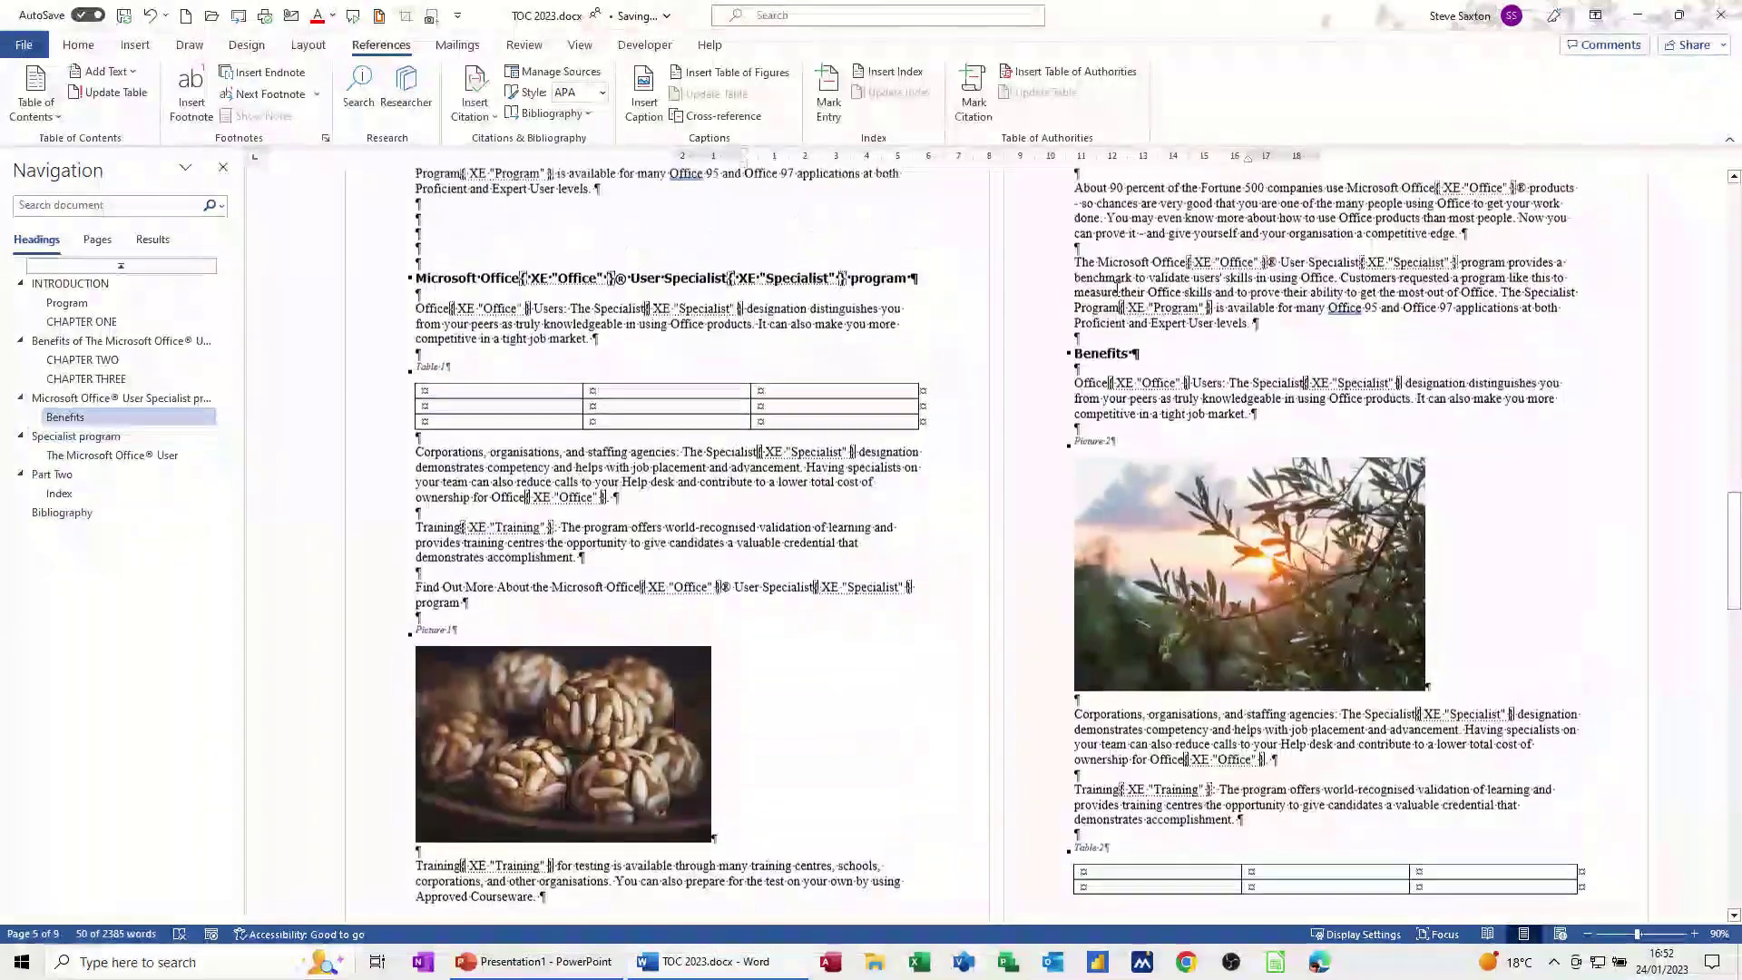
pyautogui.scroll(15, 1117, 289)
pyautogui.click(1079, 289)
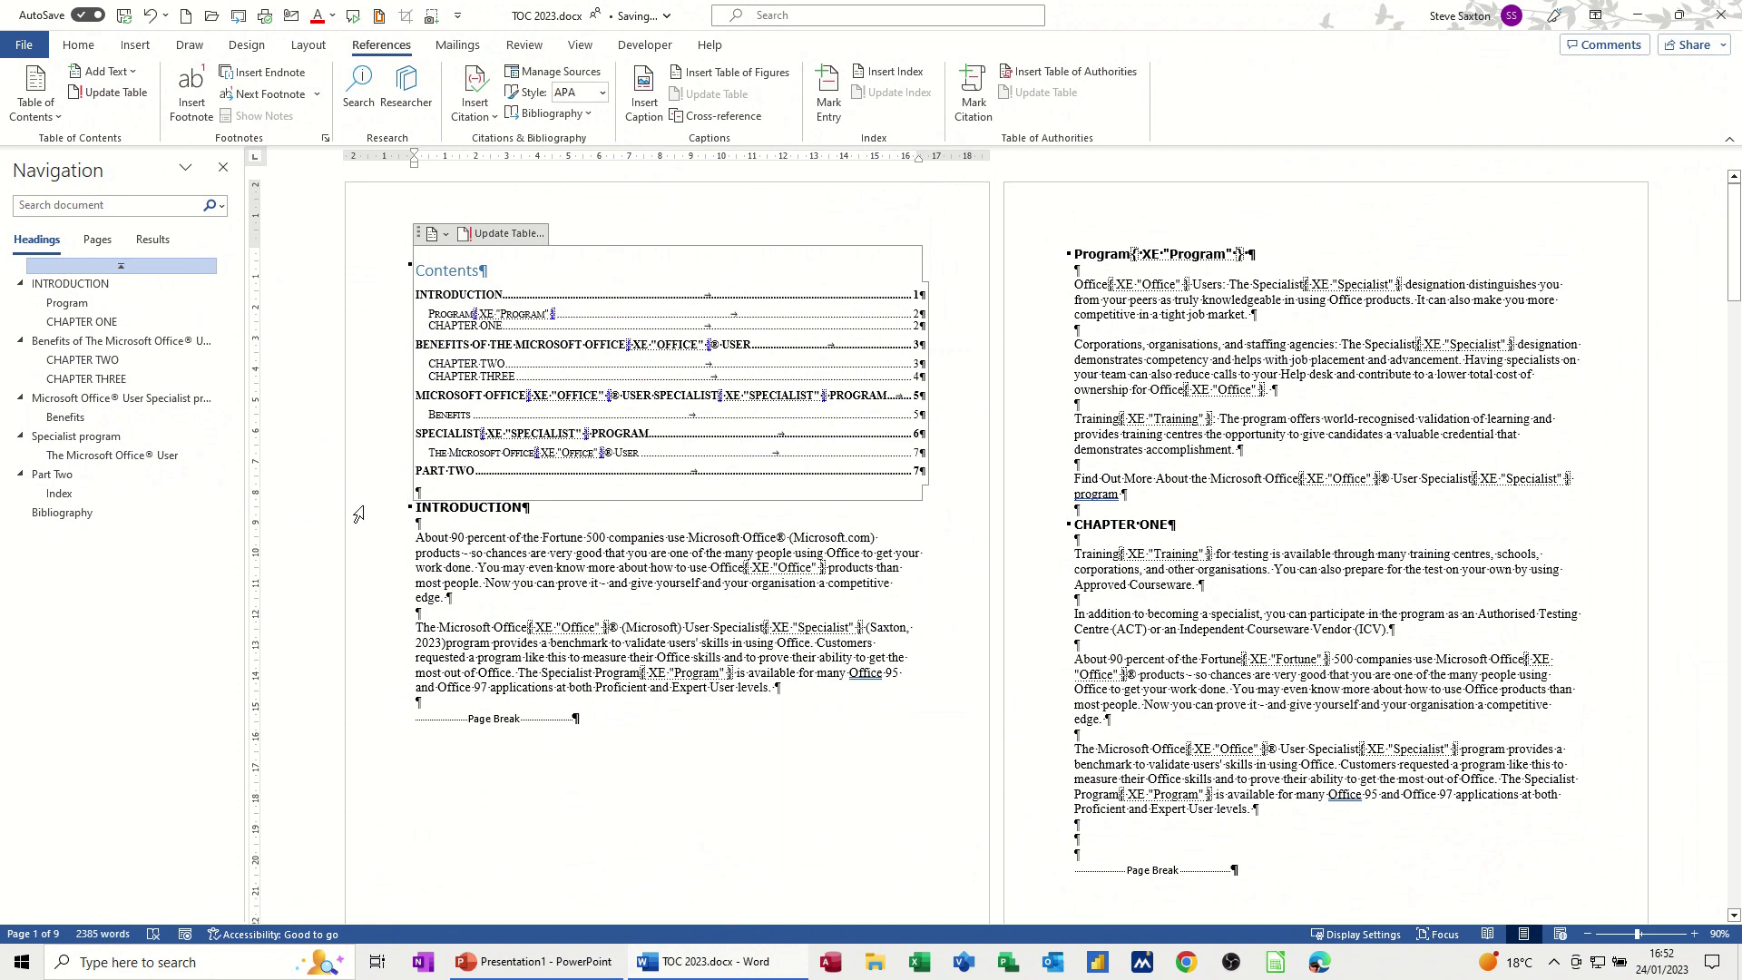
pyautogui.click(78, 44)
pyautogui.click(626, 79)
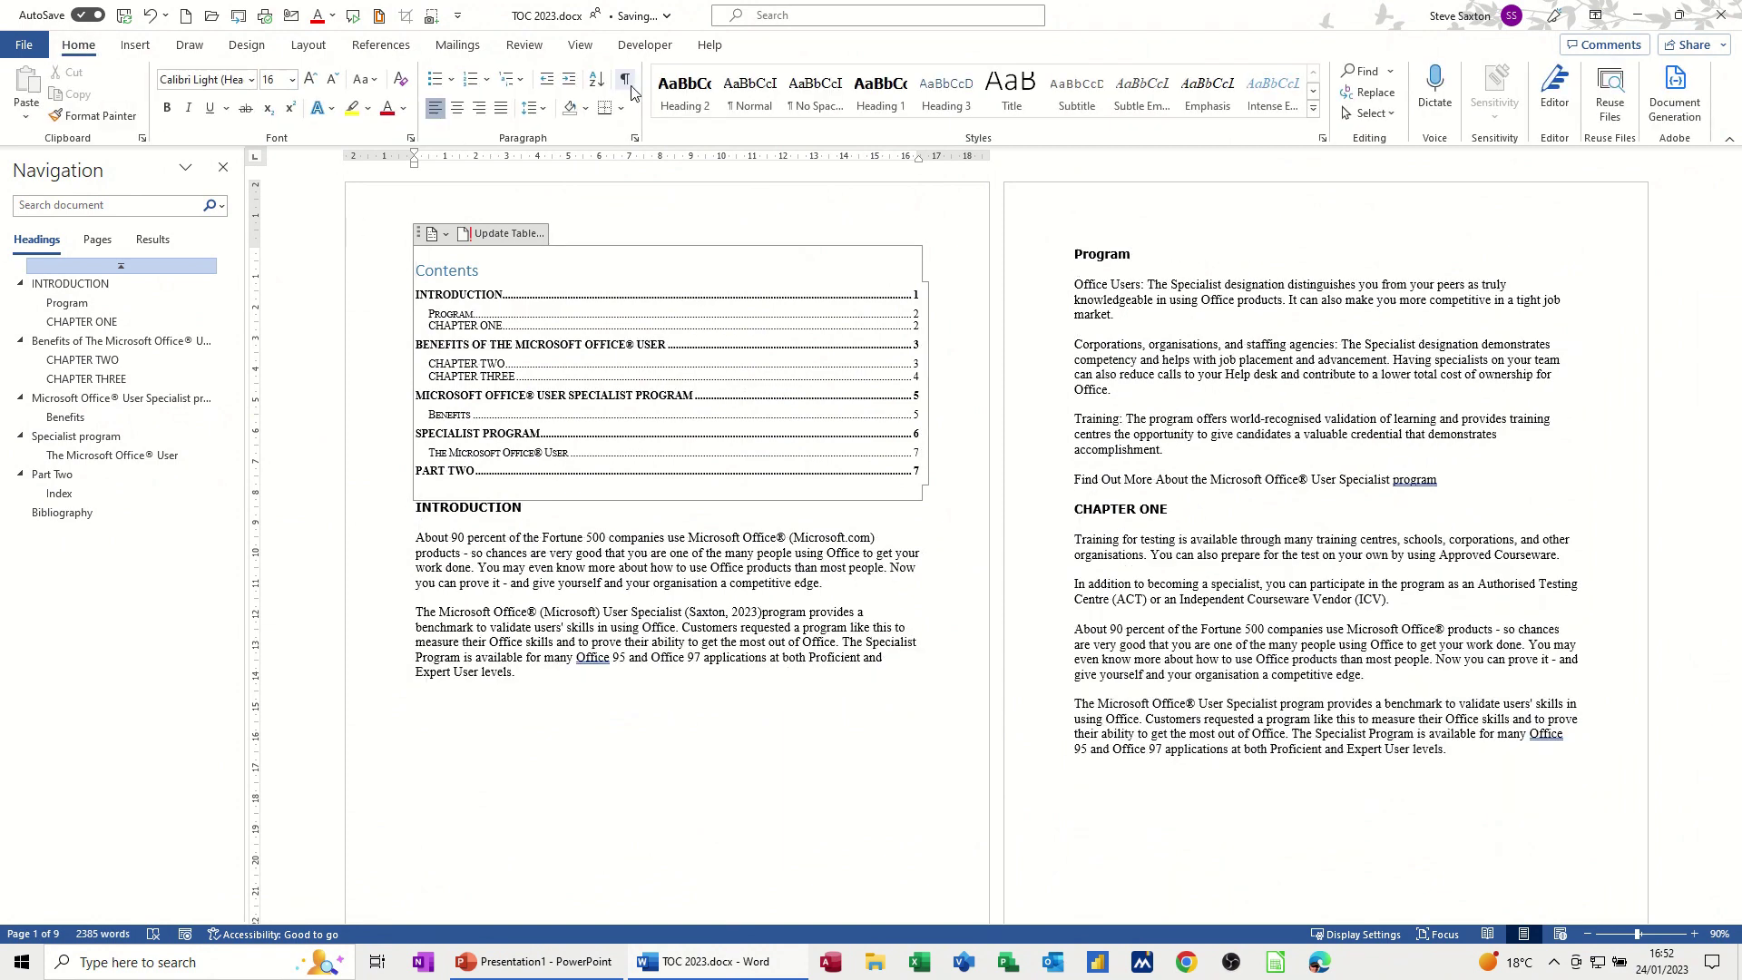